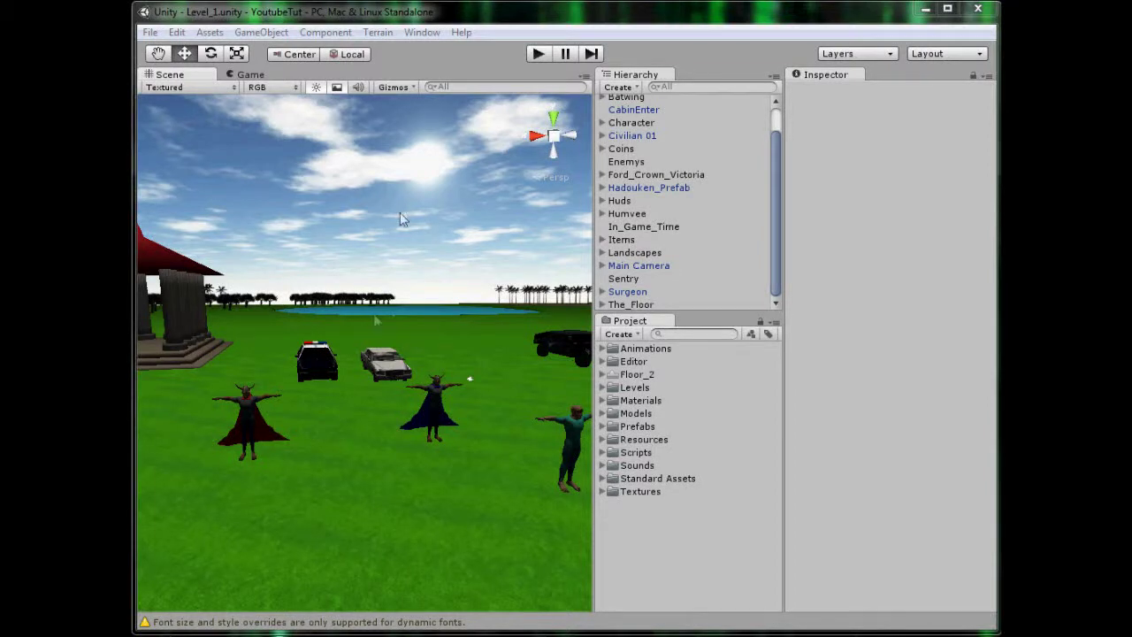
Examine the red-caped hero with the horned helmet up close in the scene
middle_click_drag(397, 462, 400, 416)
scroll(309, 463, "up", 2)
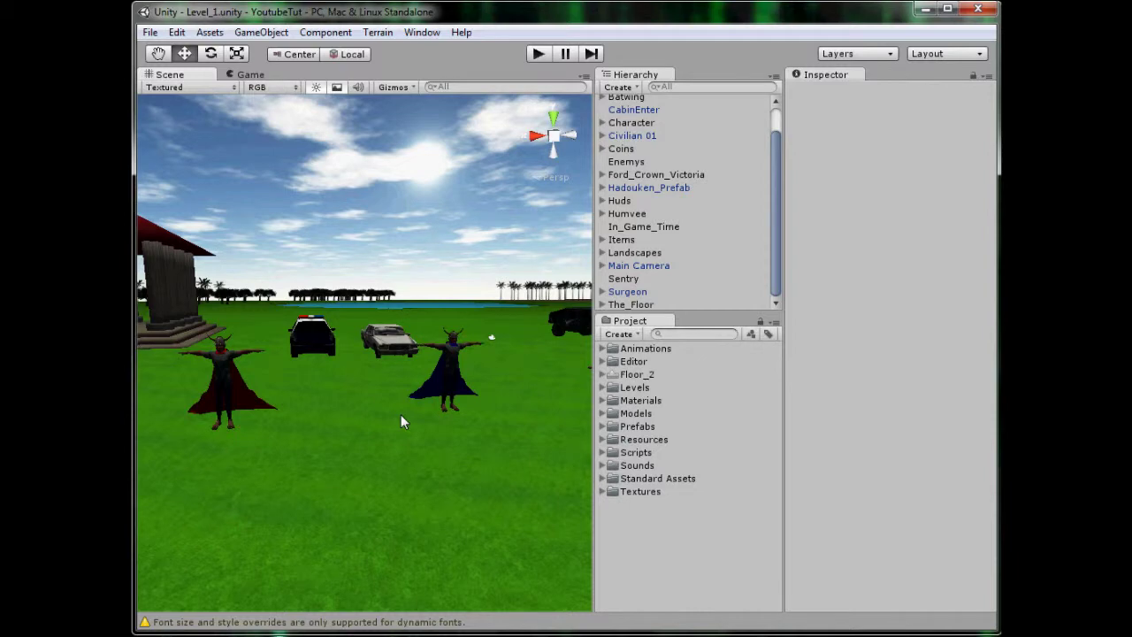
middle_click_drag(401, 413, 571, 426)
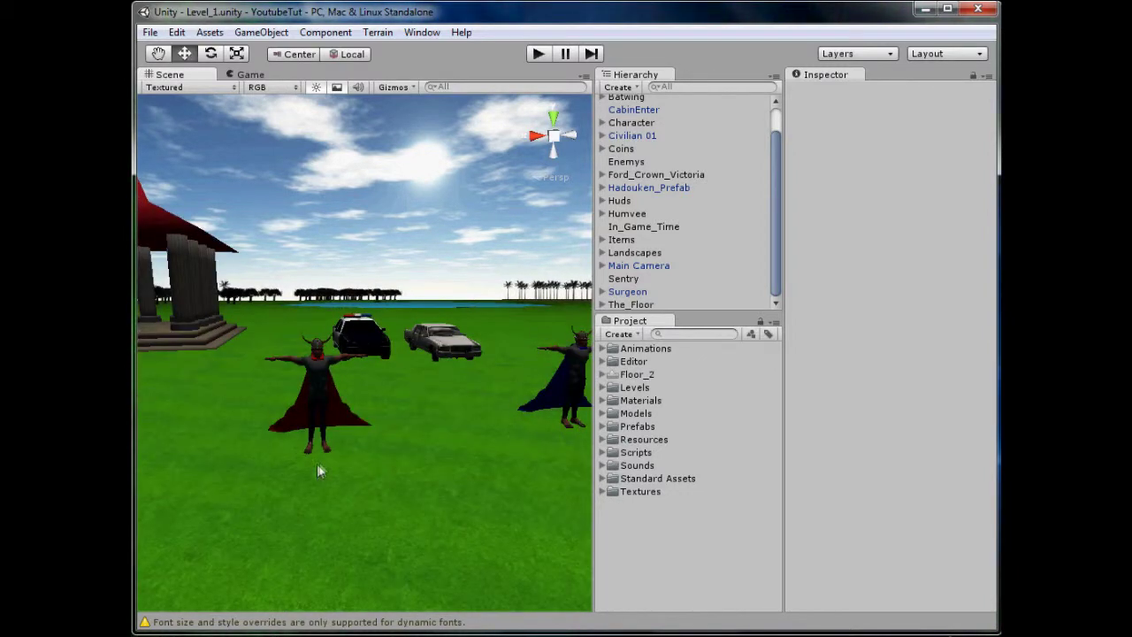
scroll(316, 463, "up", 3)
middle_click_drag(340, 434, 397, 429)
scroll(398, 429, "up", 3)
scroll(399, 427, "down", 10)
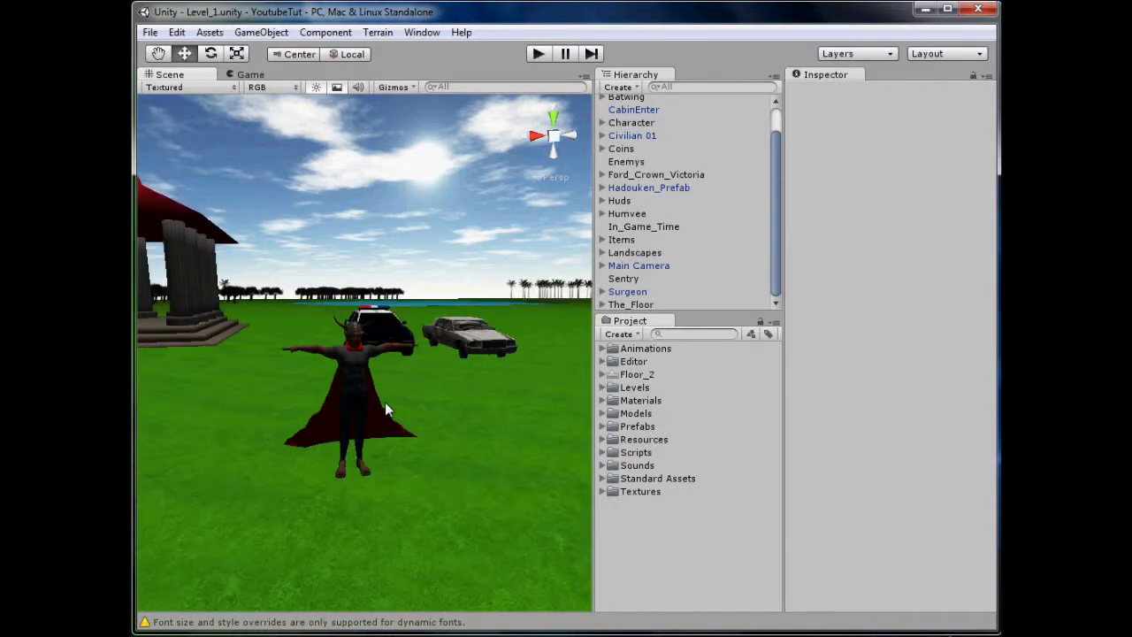
scroll(438, 402, "up", 8)
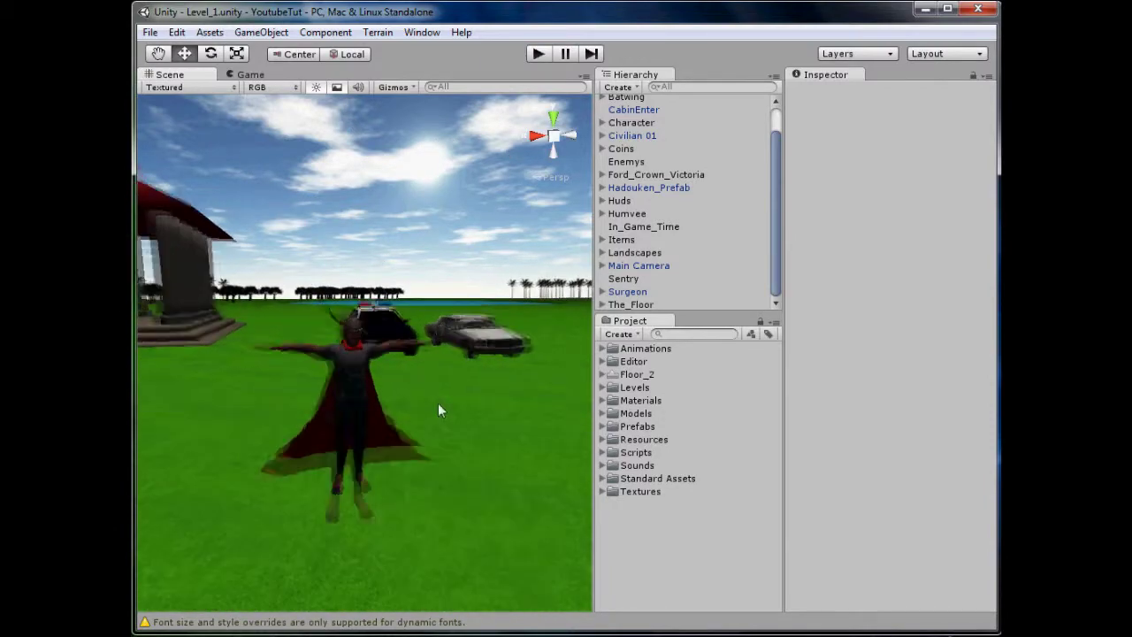
left_click_drag(329, 453, 414, 428, "alt")
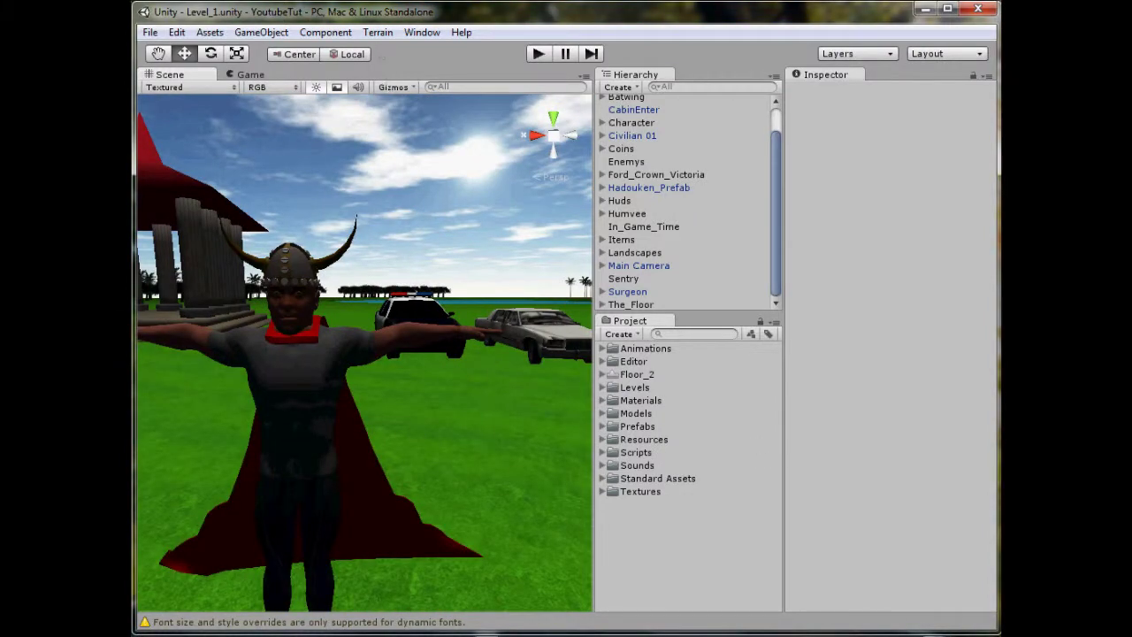
Expand the project's Models folder, show Heroes in Explorer and open its Accessories > Cape folder
left_click(602, 414, "alt")
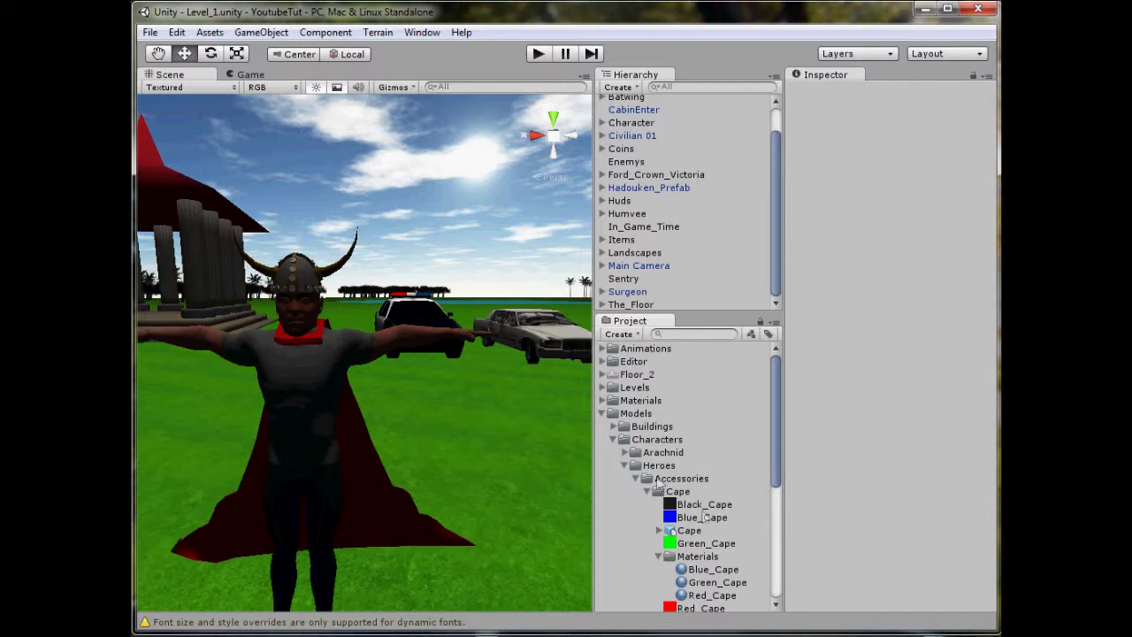
scroll(667, 474, "down", 3)
right_click(654, 415)
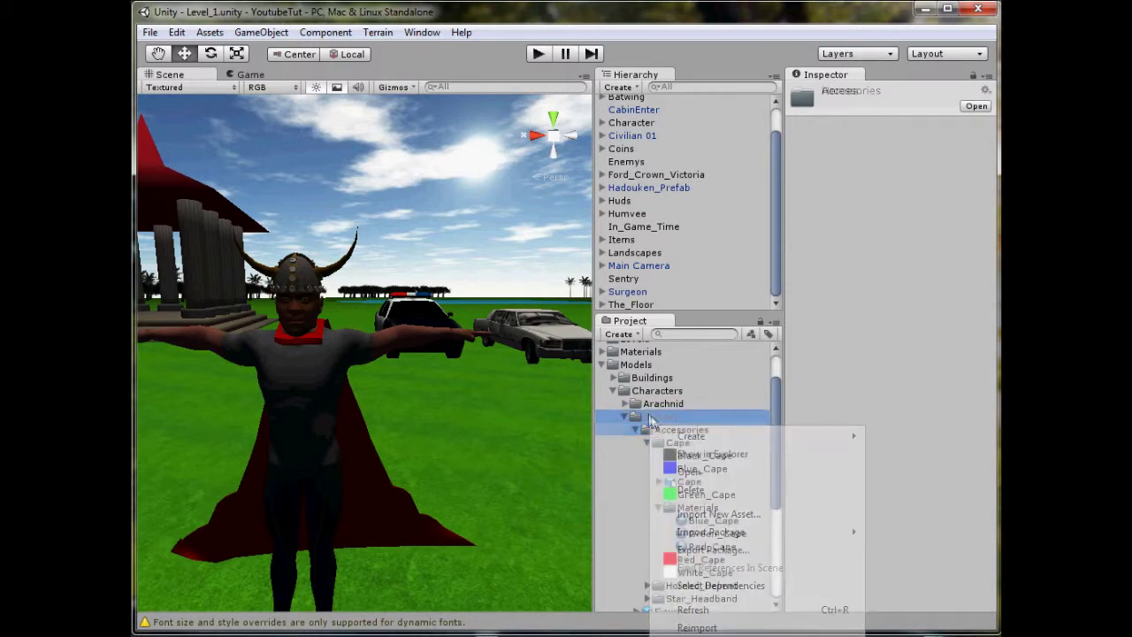
left_click(699, 442)
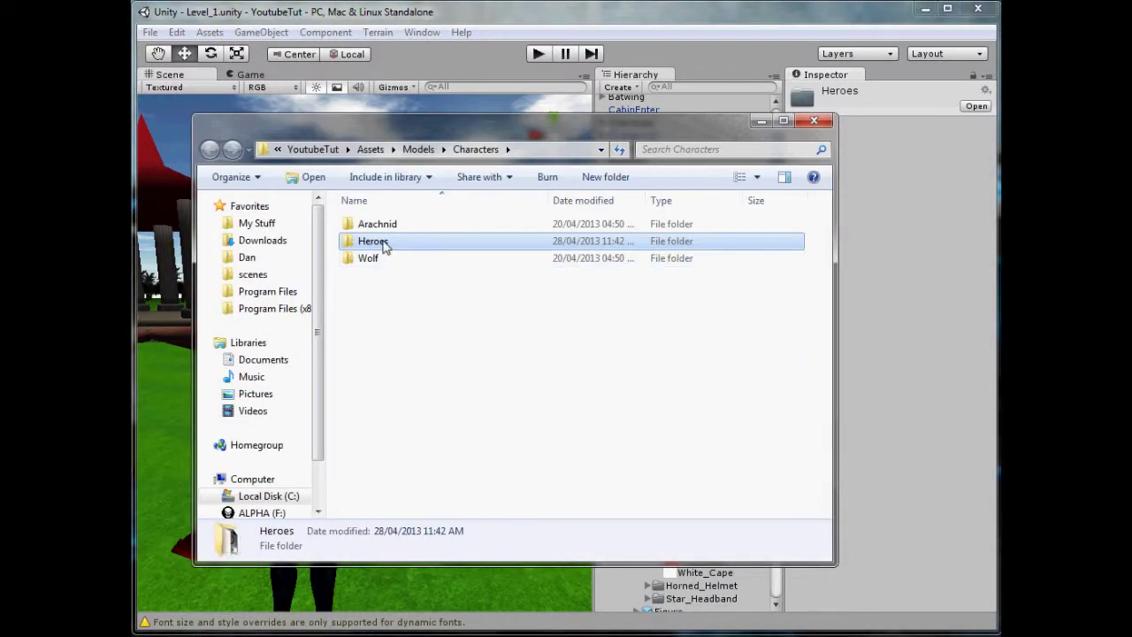
double_click(384, 242)
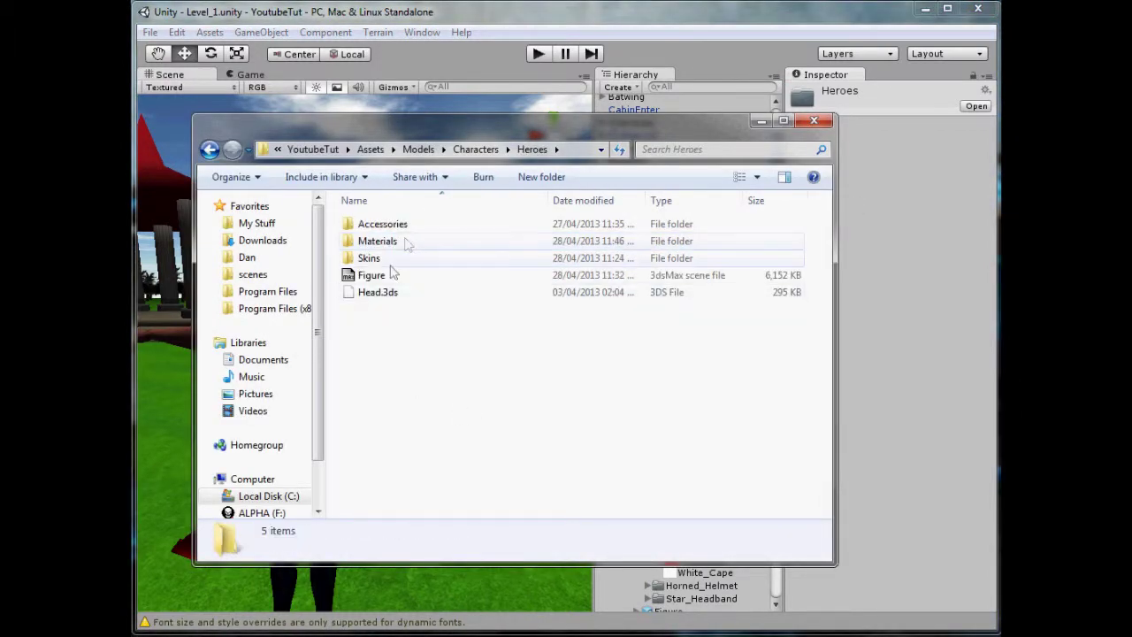
double_click(387, 225)
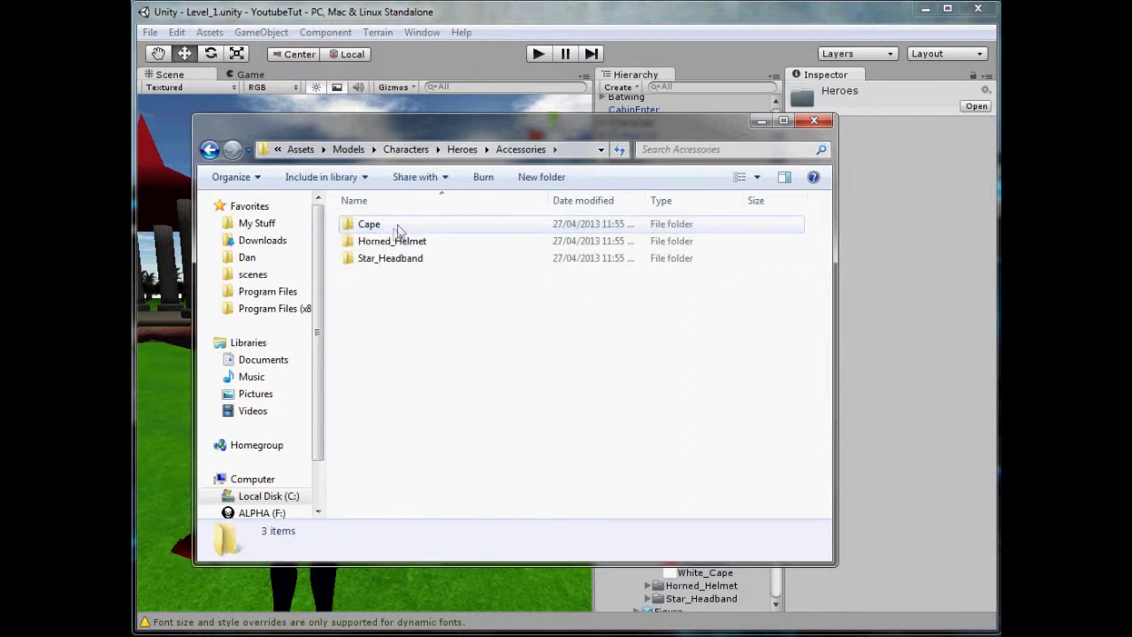
double_click(398, 229)
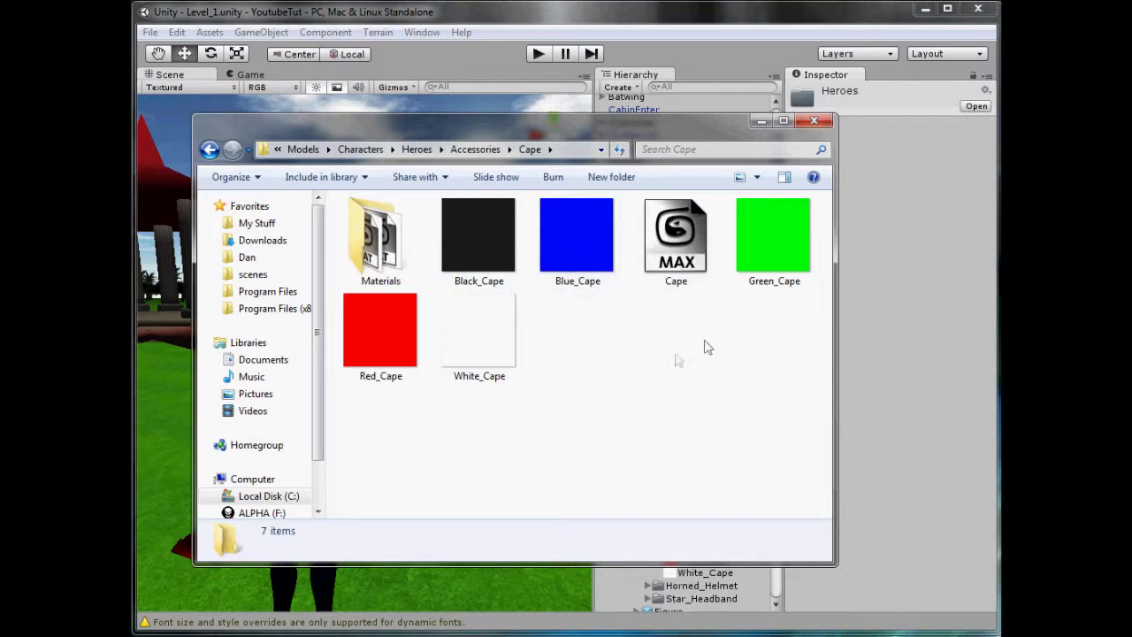
Duplicate the Black_Cape image in the Cape folder and rename the copy Black_Skull_Cape
left_click(576, 280)
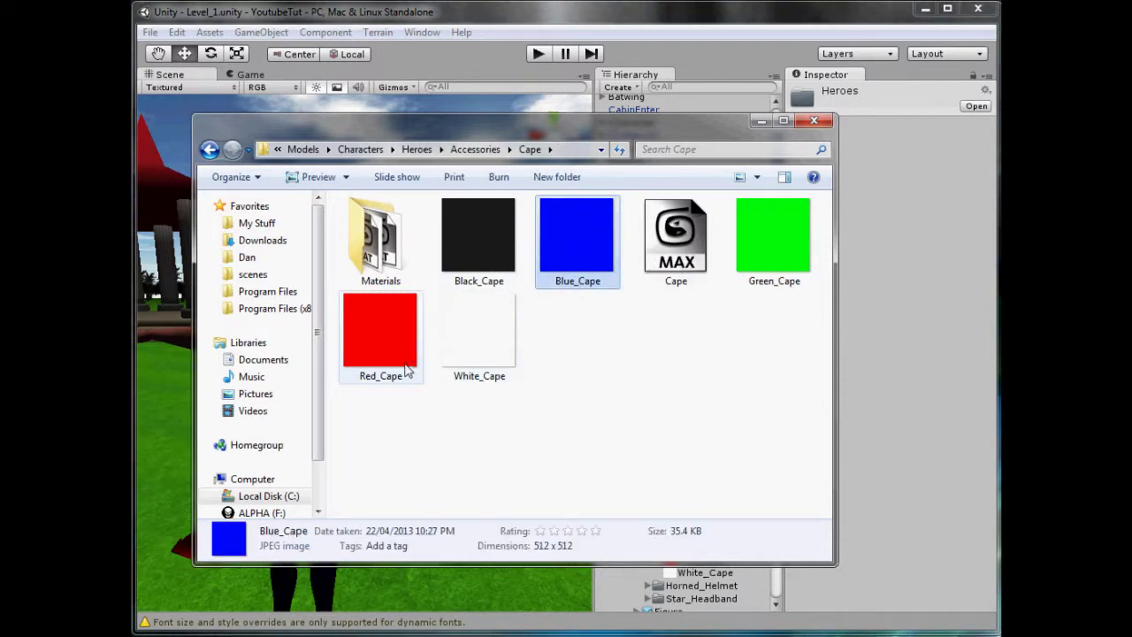
left_click(502, 271)
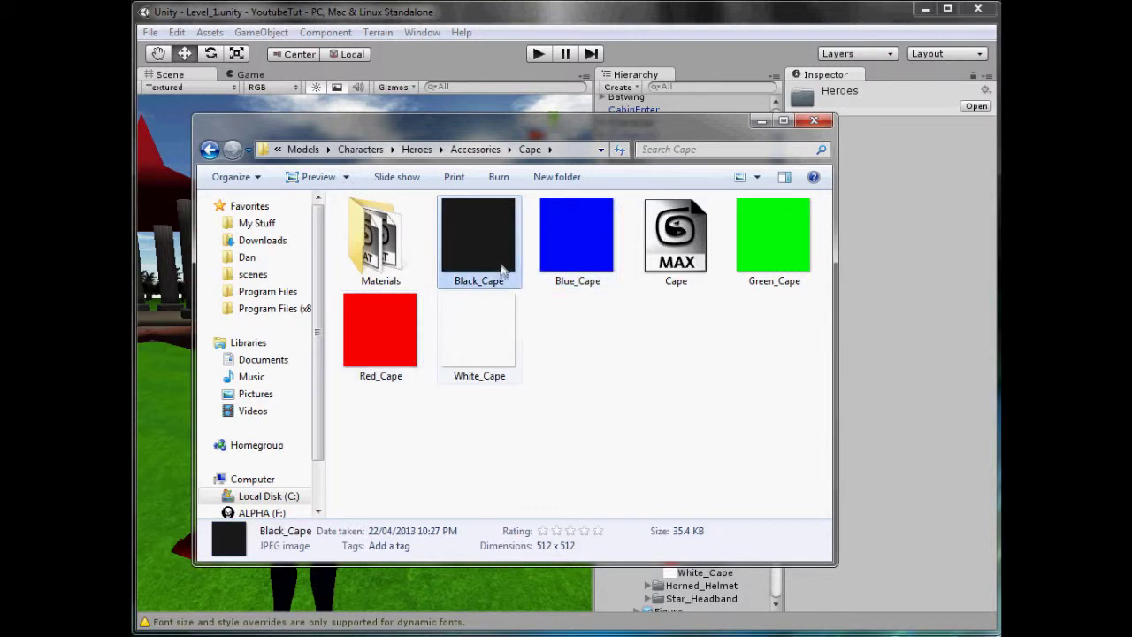
left_click(575, 344)
key("ctrl+v")
key("F2")
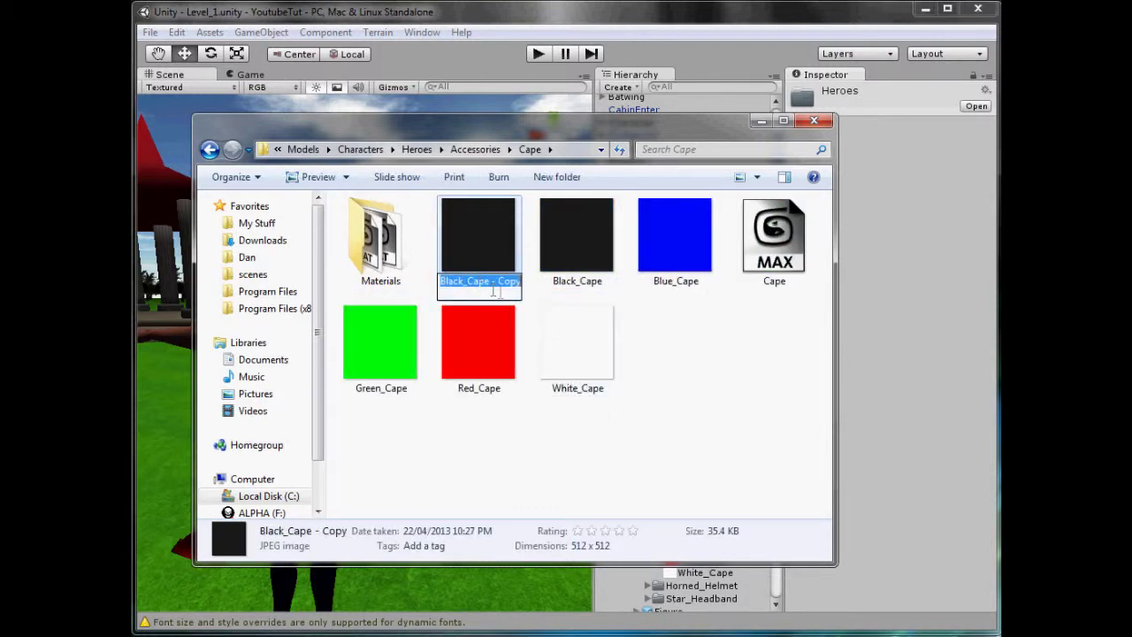
left_click_drag(490, 281, 636, 283)
key("BackSpace")
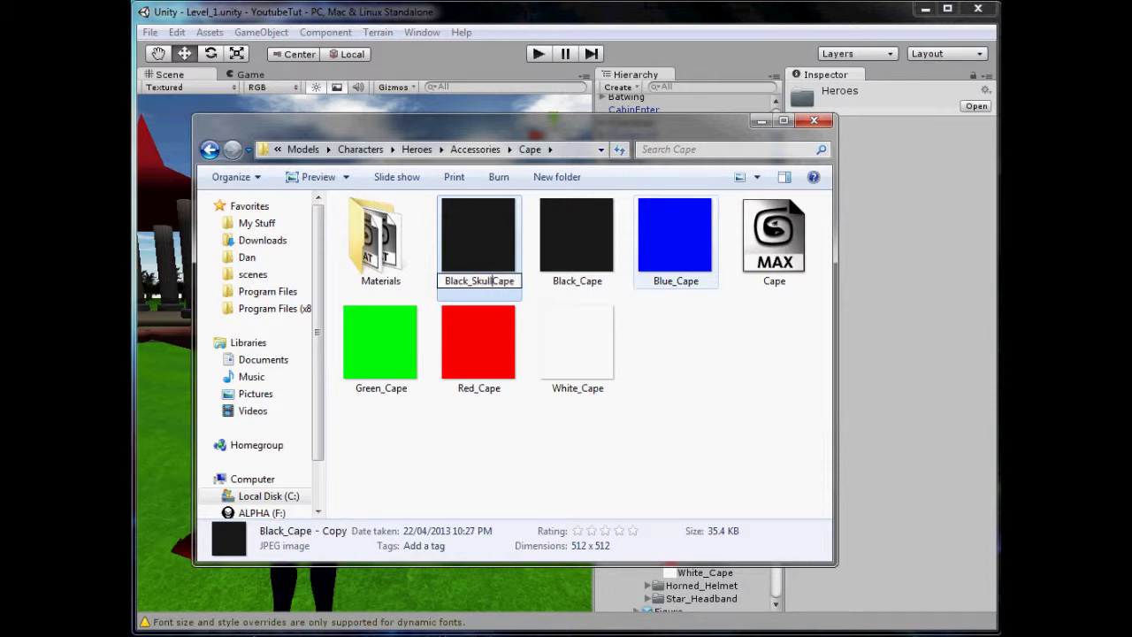
type("Skull_")
key("Return")
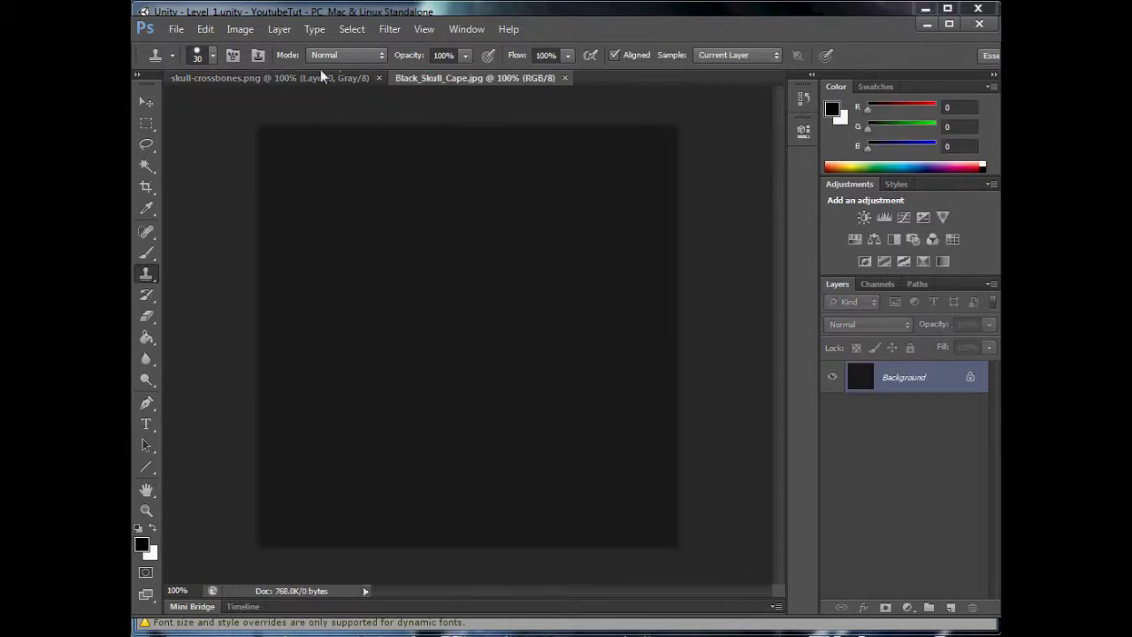
In Photoshop, copy the entire skull-crossbones.png image and paste it into Black_Skull_Cape.jpg as a new layer
left_click(322, 77)
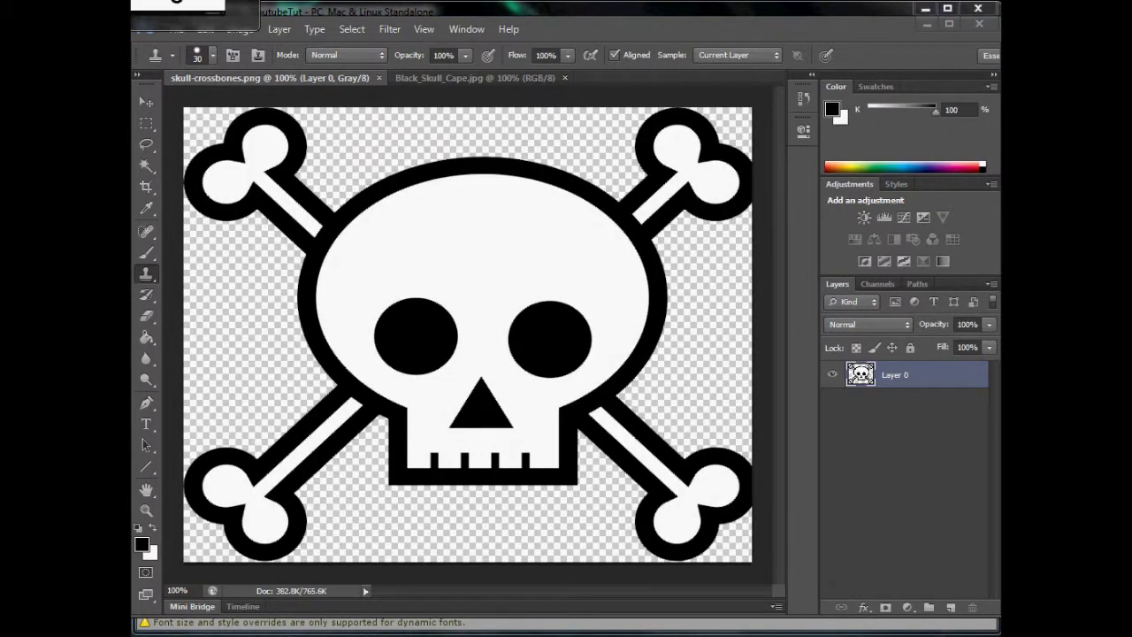
left_click(190, 13)
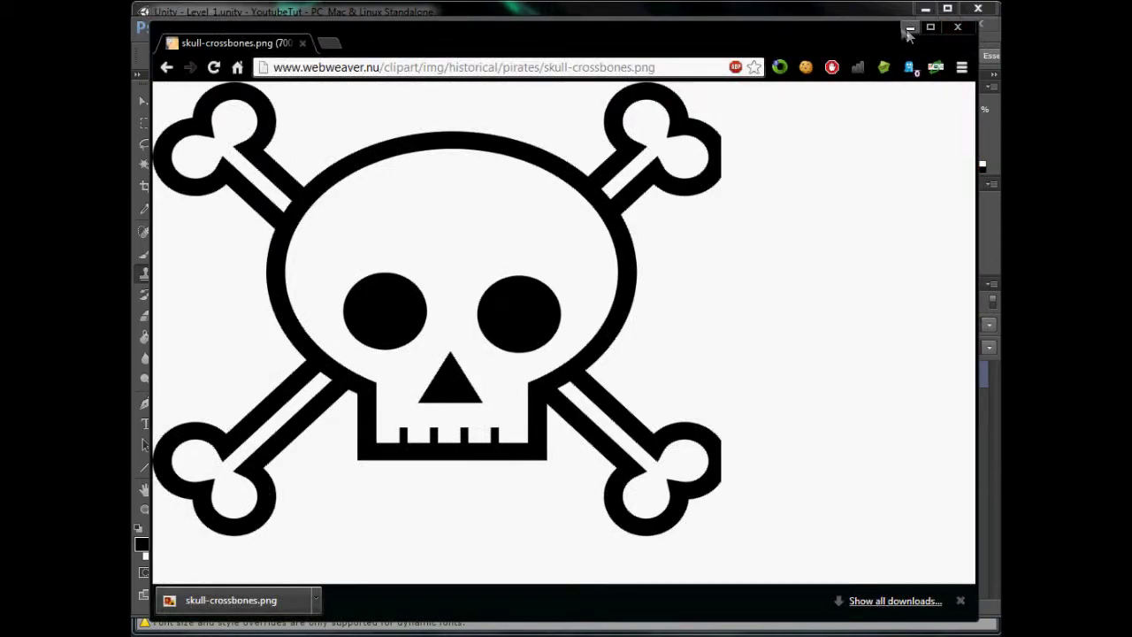
left_click(905, 27)
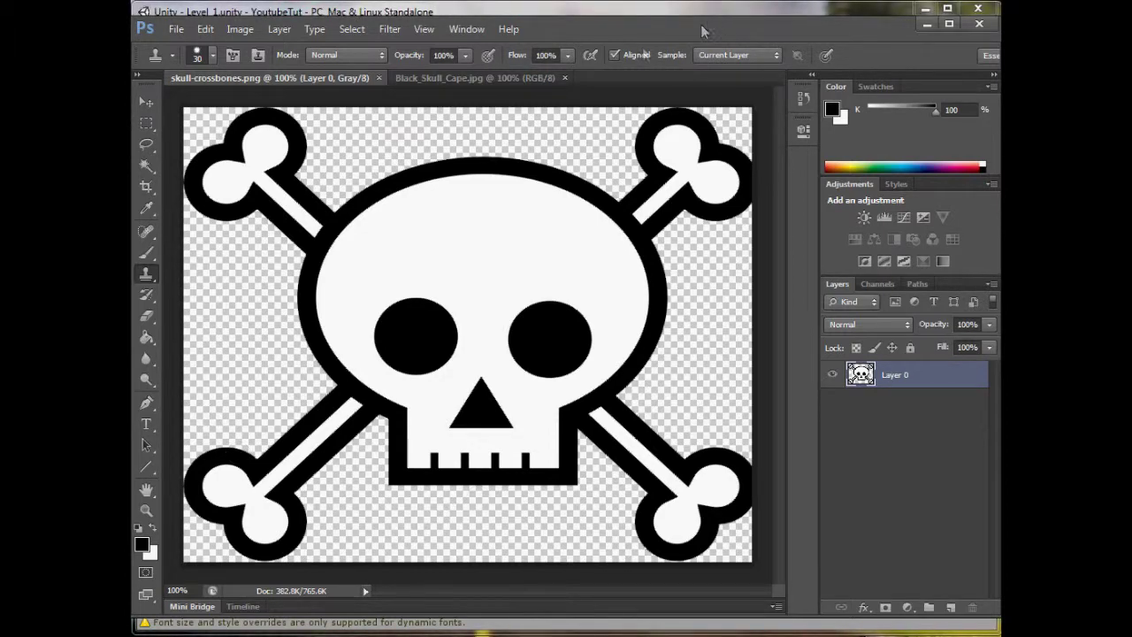
key("ctrl+a")
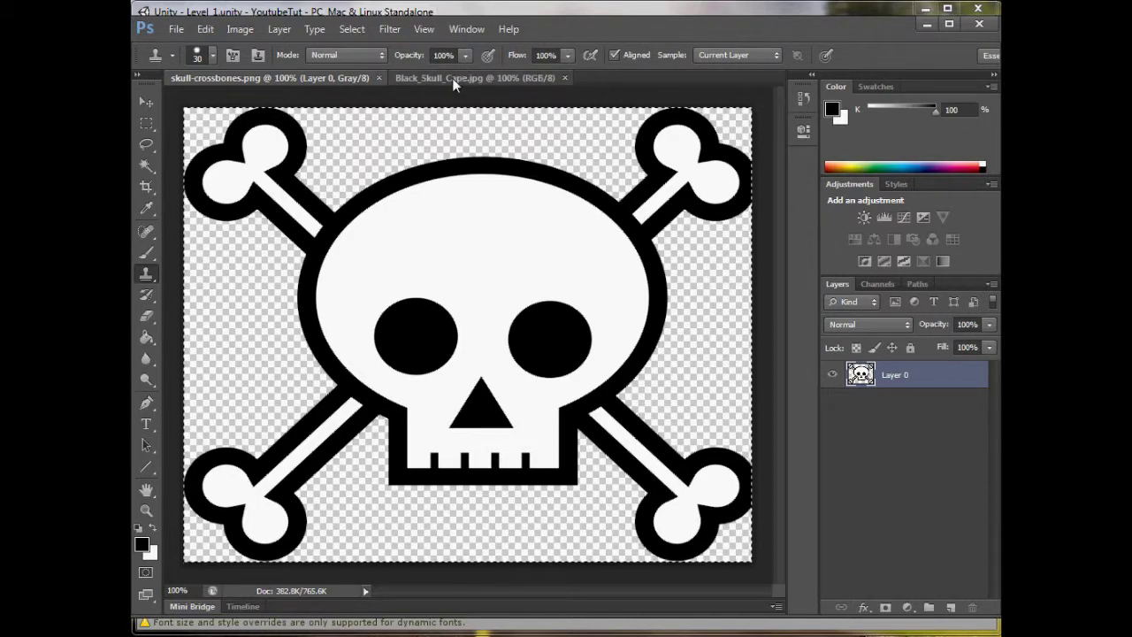
left_click(452, 78)
key("ctrl+v")
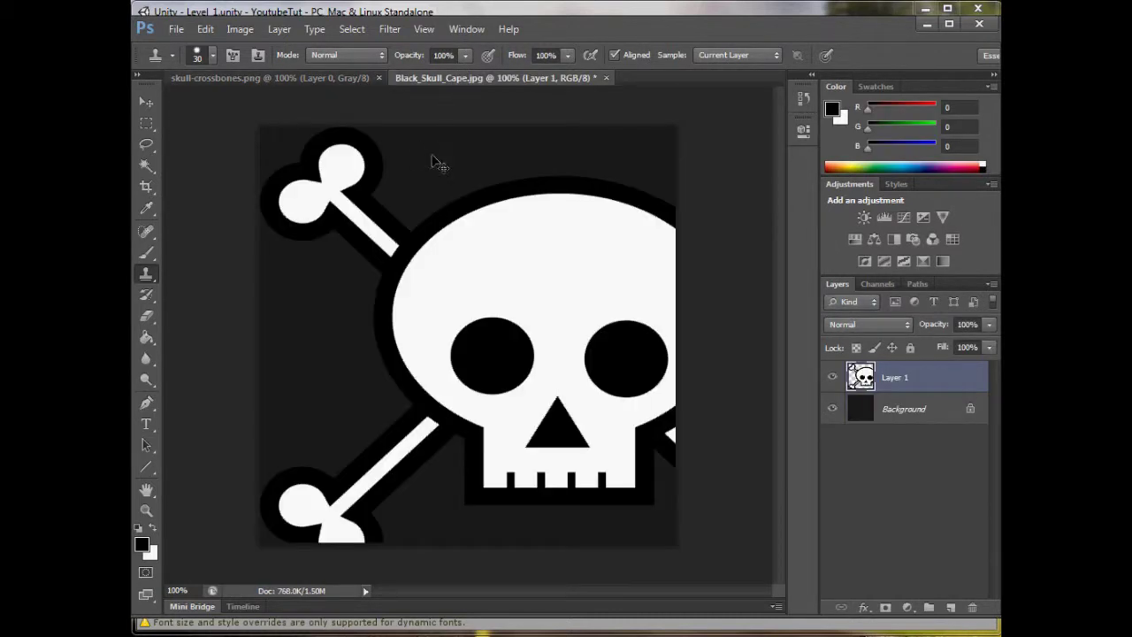
Free-transform the pasted skull layer, scaling it down to 39% width and 39% height
key("ctrl+t")
scroll(645, 372, "down", 3, "alt")
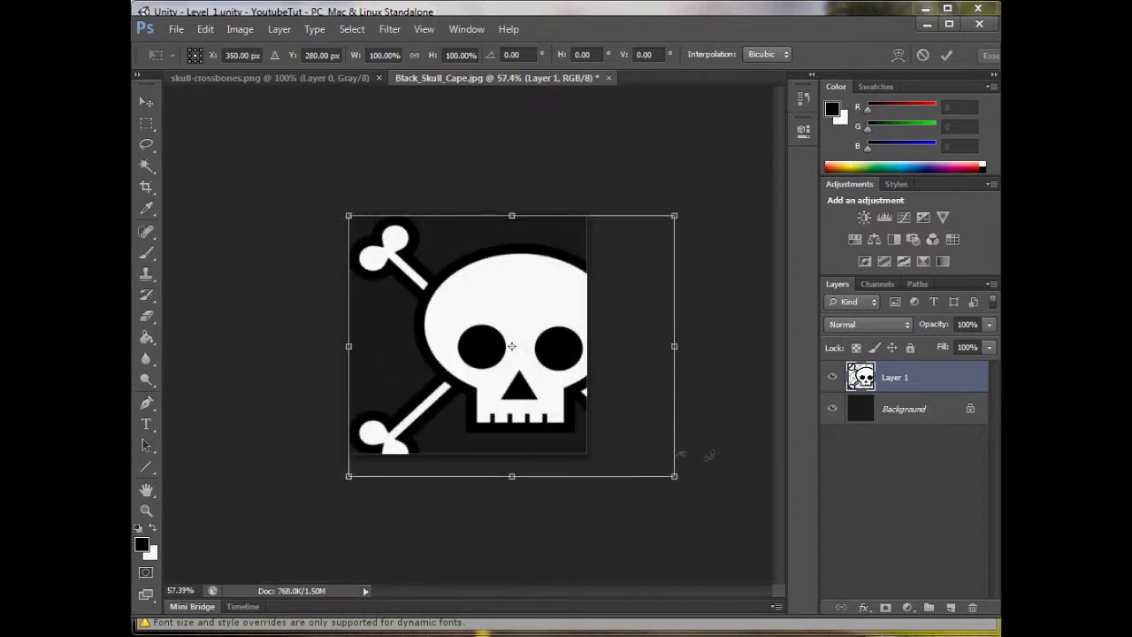
left_click_drag(673, 475, 479, 277)
scroll(526, 283, "up", 3, "alt")
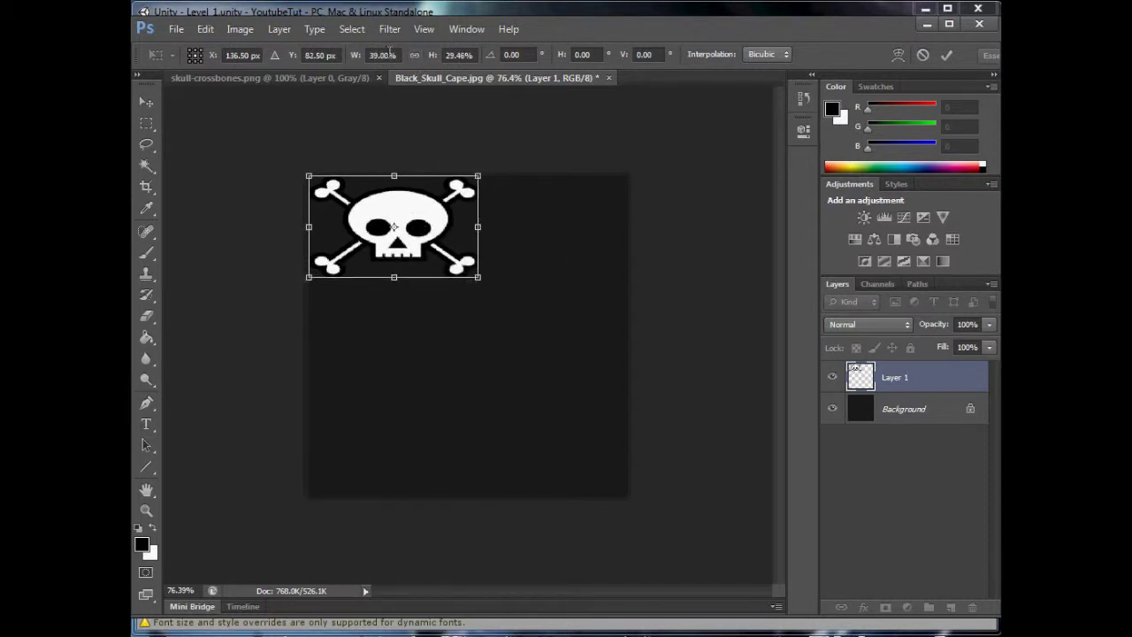
left_click(463, 55)
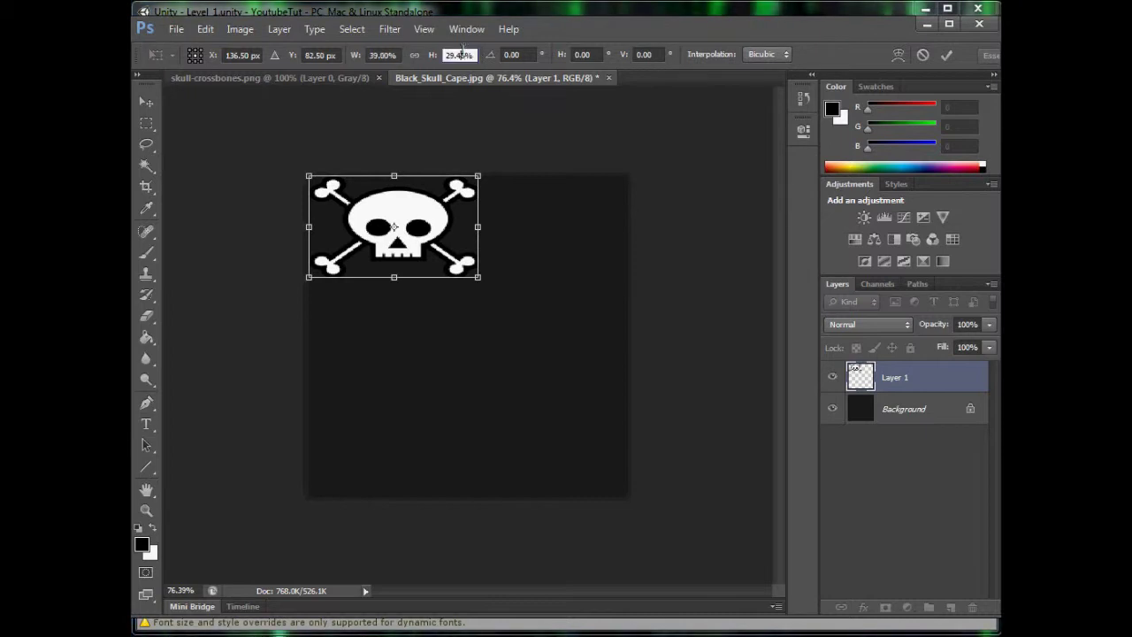
type("39")
key("Return")
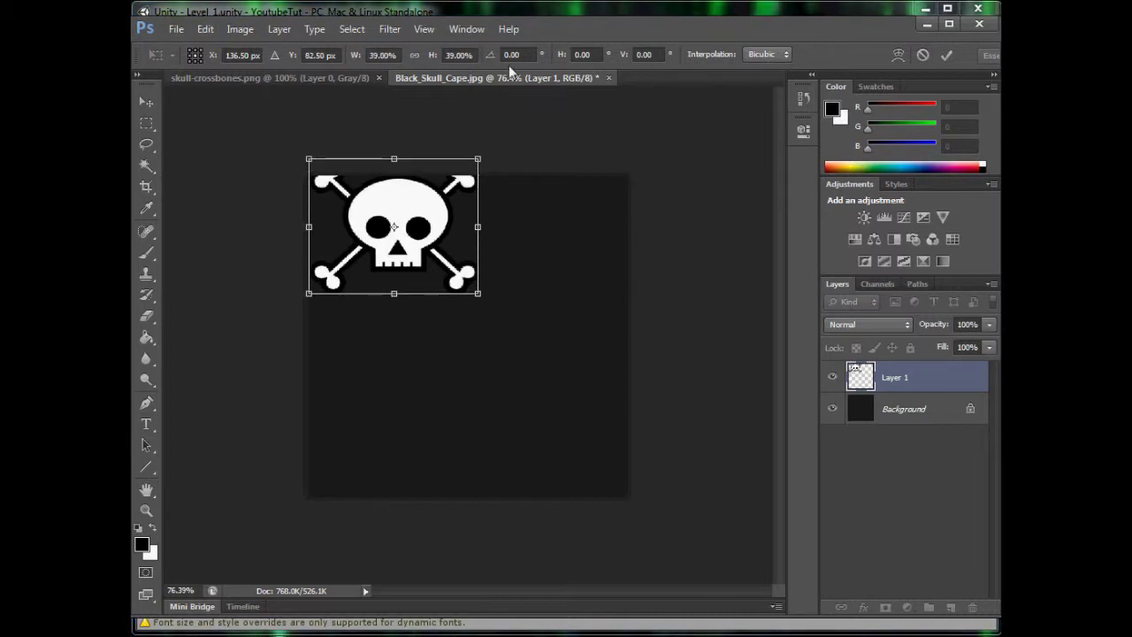
Move the skull to the upper middle of the cape texture, apply the transform and nudge the layer 10 px to the left
left_click_drag(442, 216, 520, 254)
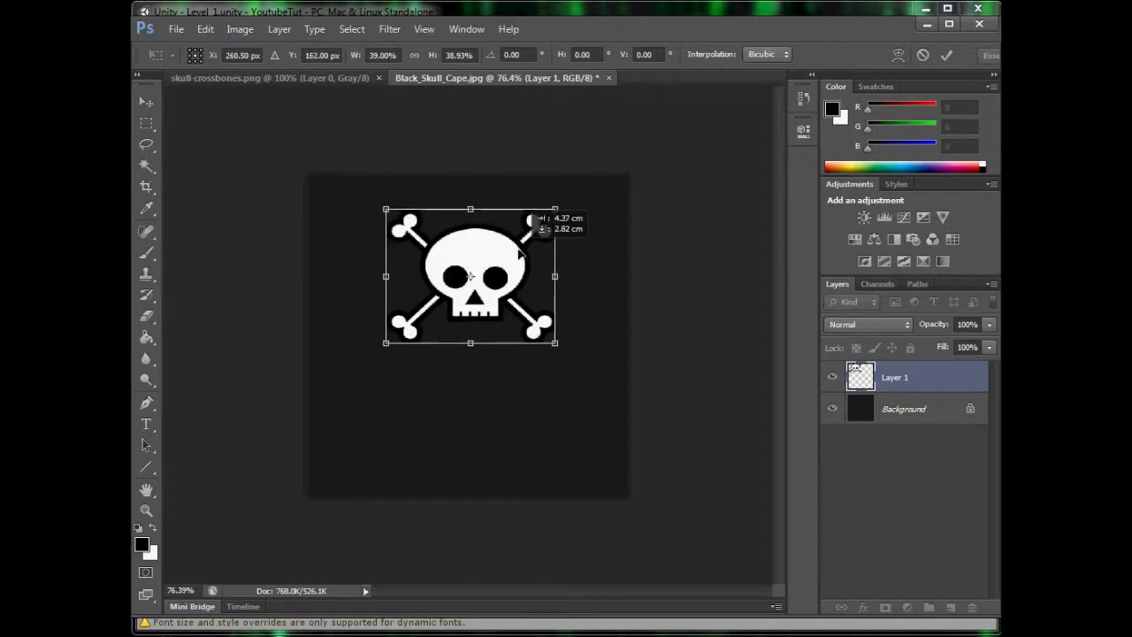
key("Return")
key("s")
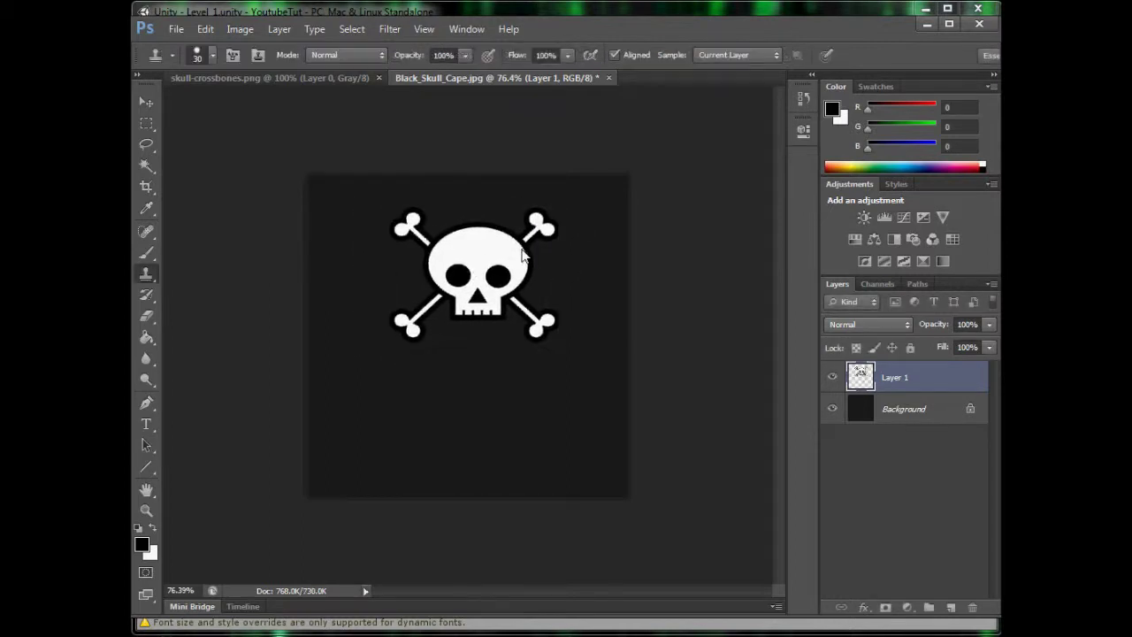
key("v")
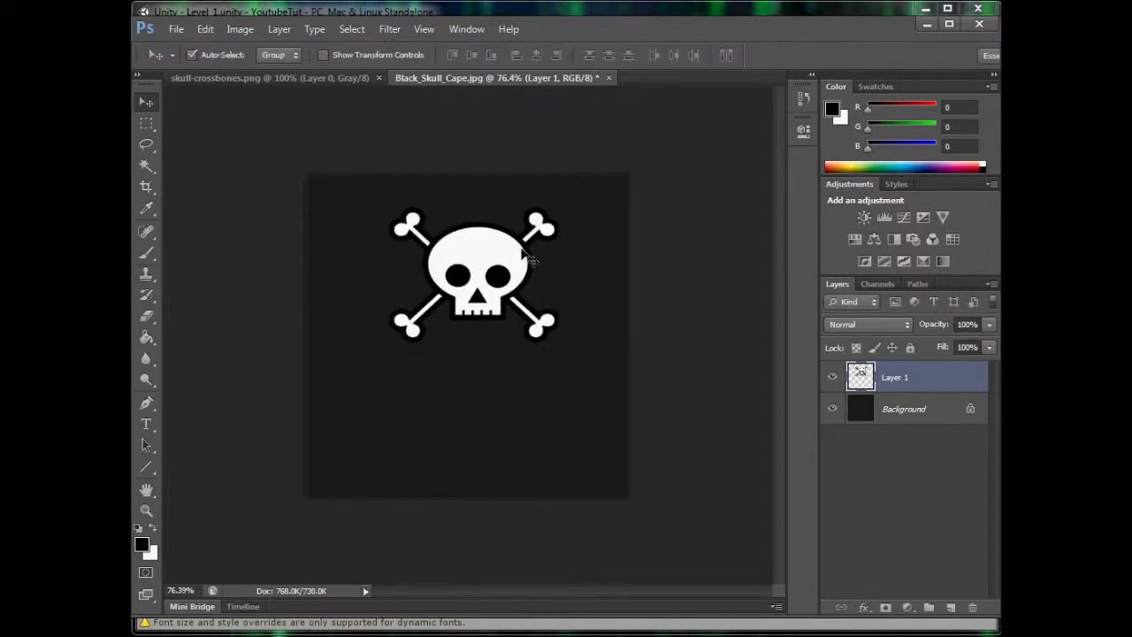
key("Left")
key("Left")
key("Left")
key("Left")
key("Left")
key("Left")
key("Left")
key("Left")
key("Left")
key("Left")
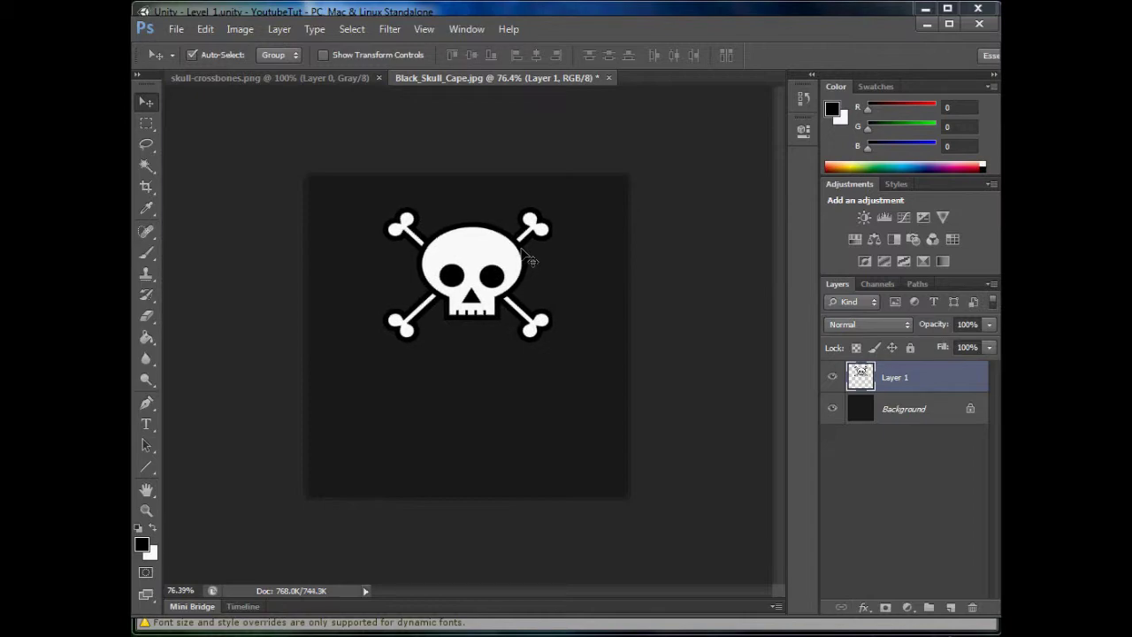
Save the texture as Black_Skull_Cape.jpg in JPEG format at quality 12, replacing the existing file, and switch back to Unity
key("ctrl+shift+s")
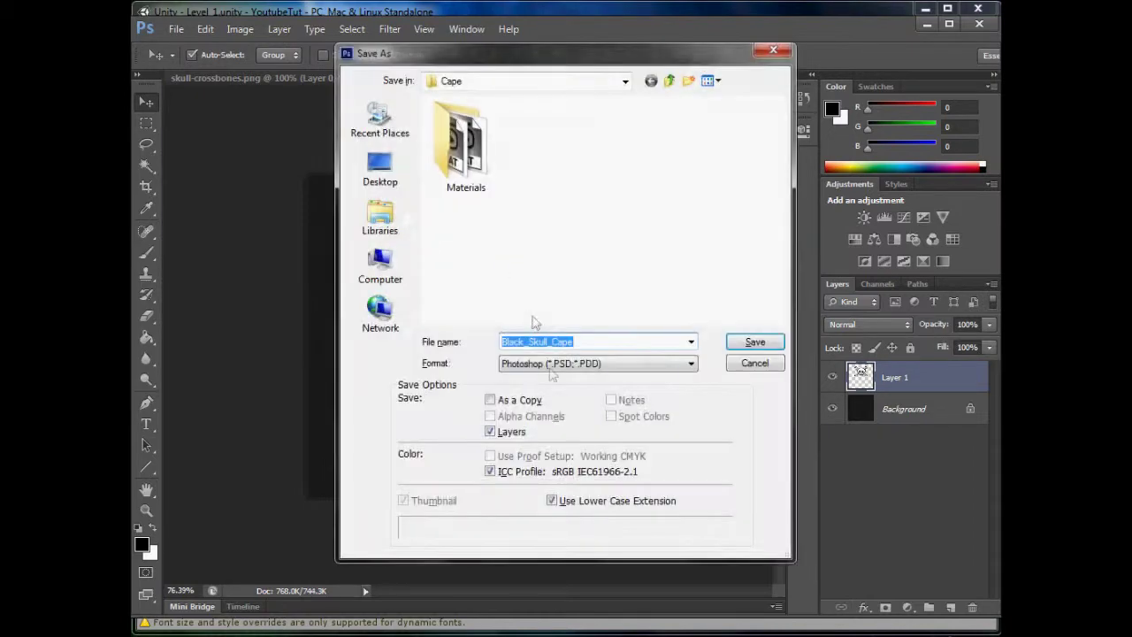
left_click(557, 363)
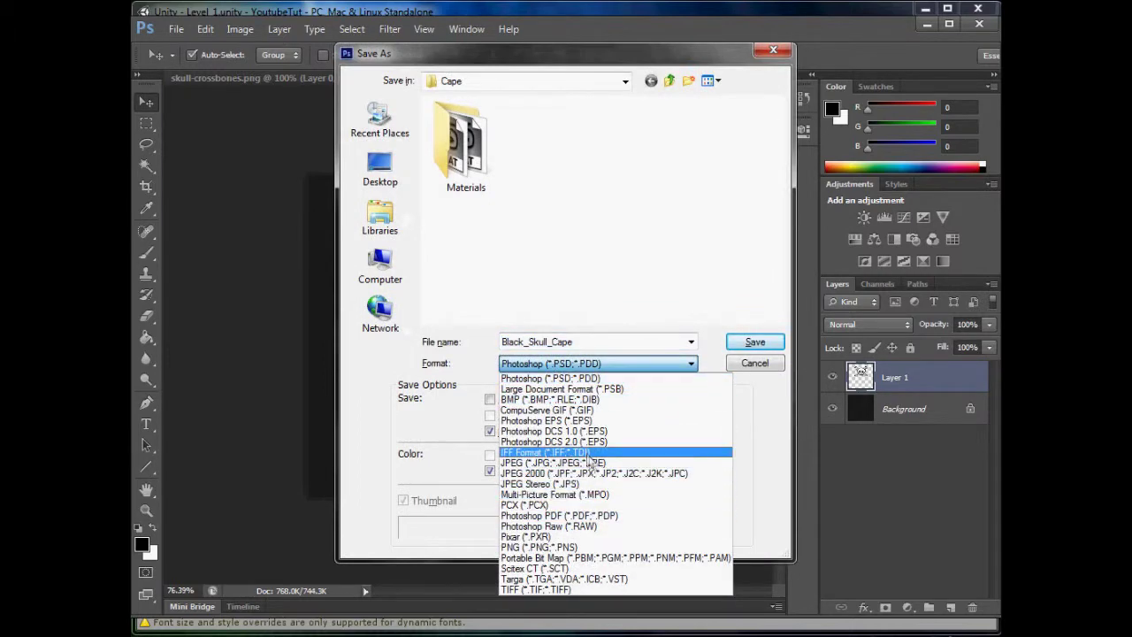
left_click(583, 463)
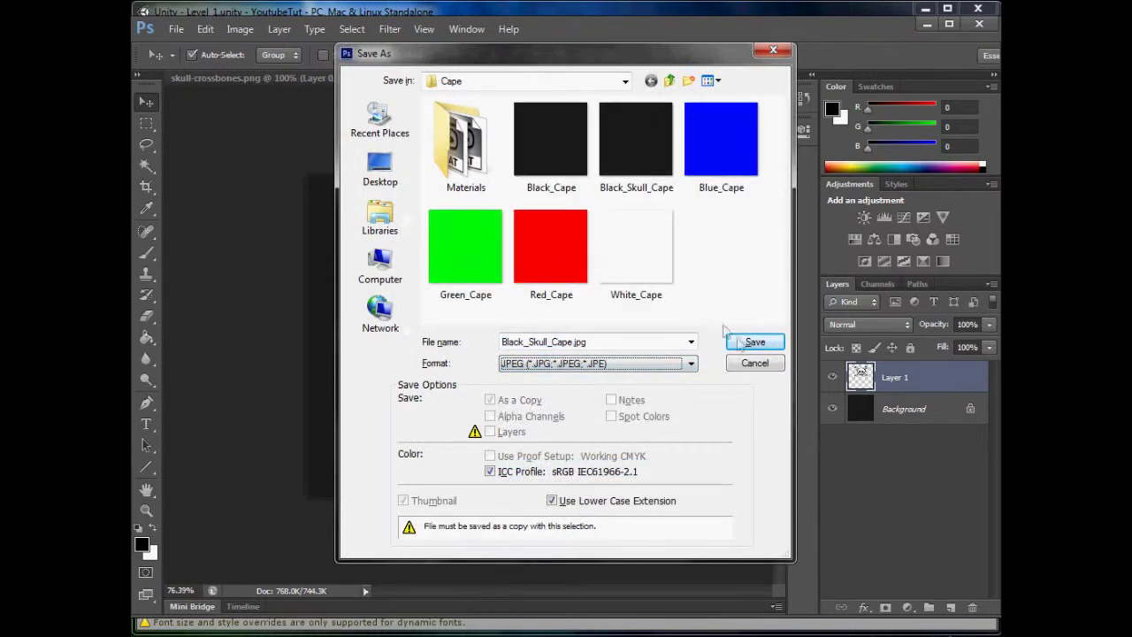
left_click(752, 343)
left_click(543, 246)
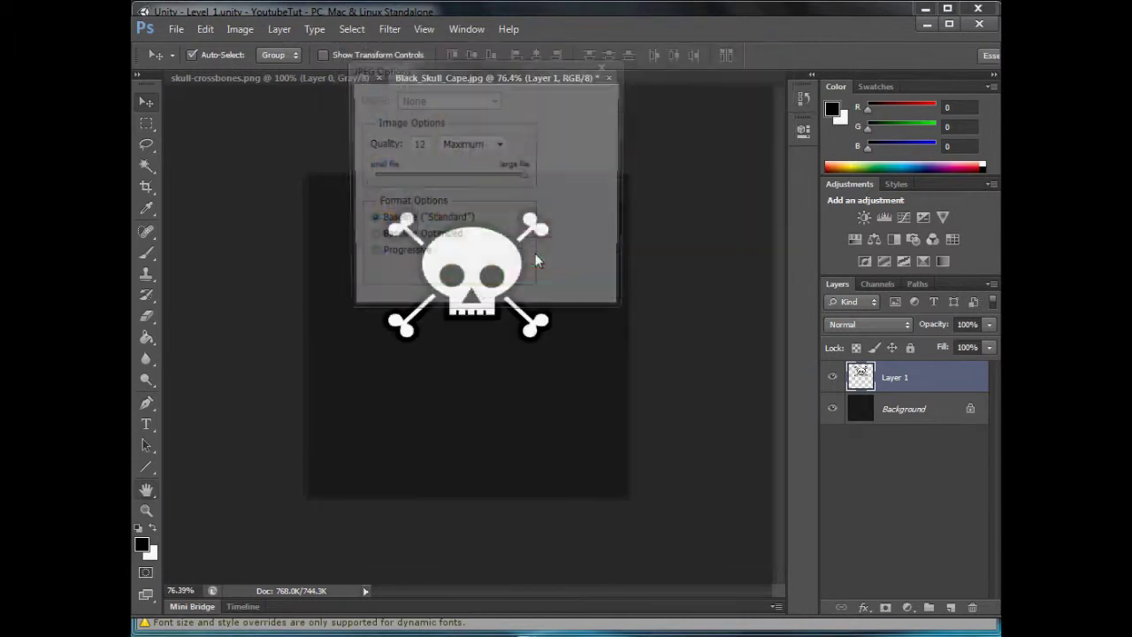
left_click(580, 99)
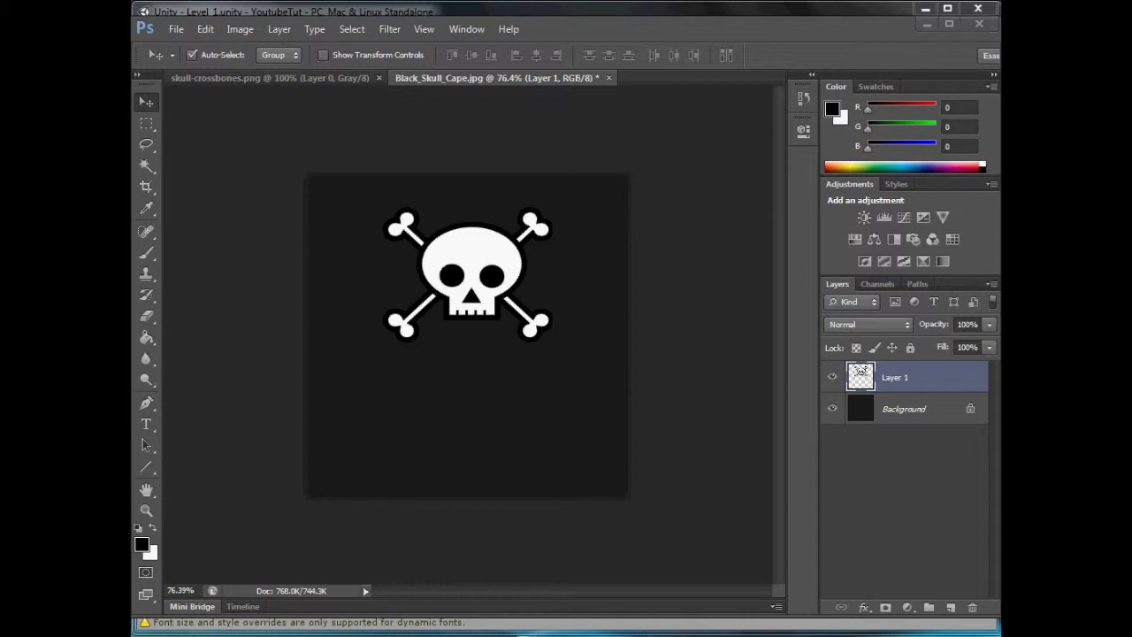
key("alt+Tab")
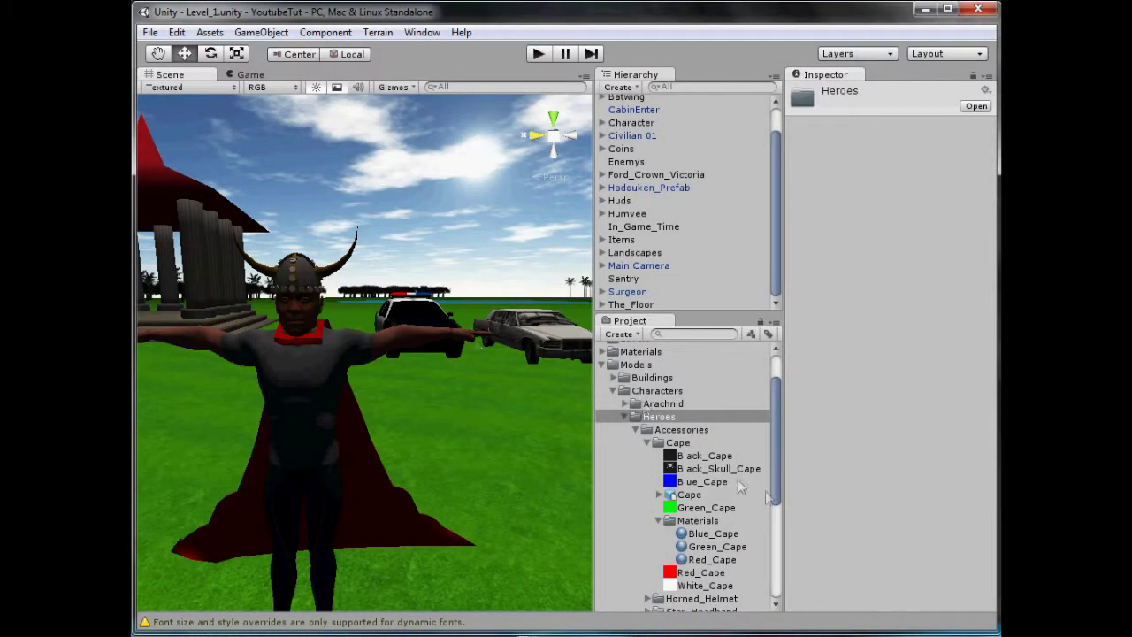
Duplicate the Blue_Cape material, name the copy Black_Skull_Cape and assign the Black_Skull_Cape texture as its base map
left_click(718, 468)
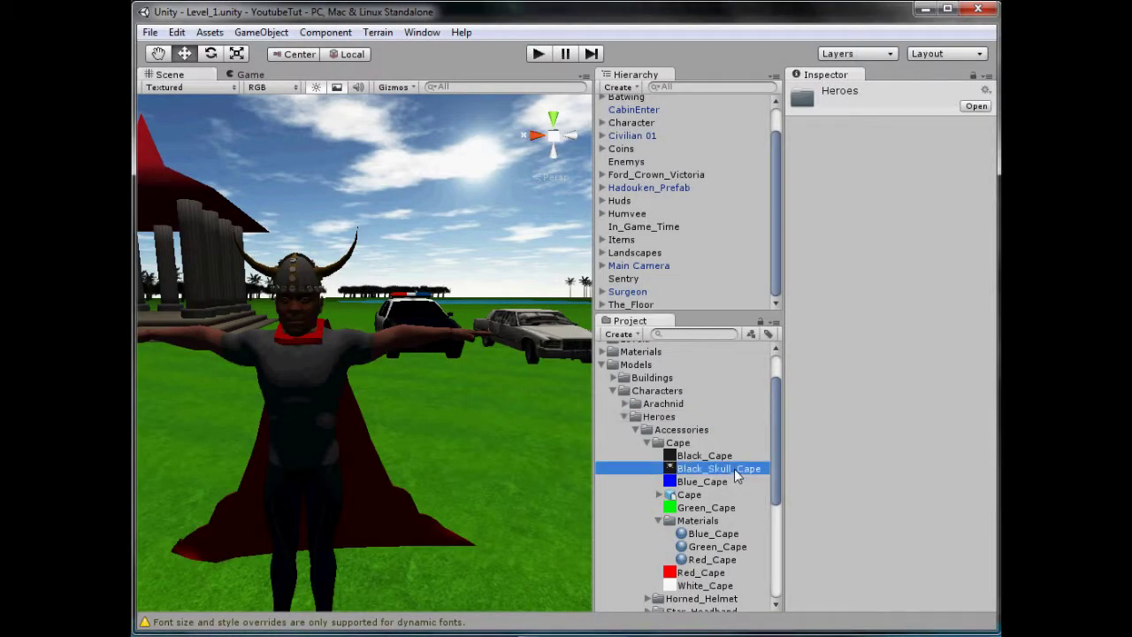
left_click(708, 534)
key("ctrl+d")
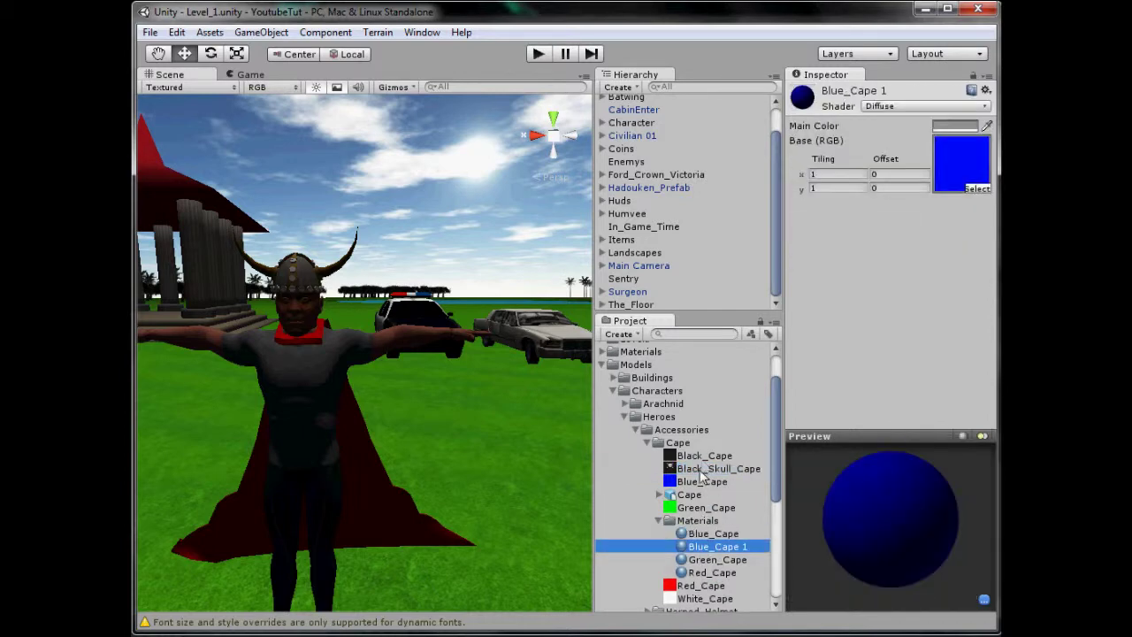
left_click(702, 470)
left_click(726, 549)
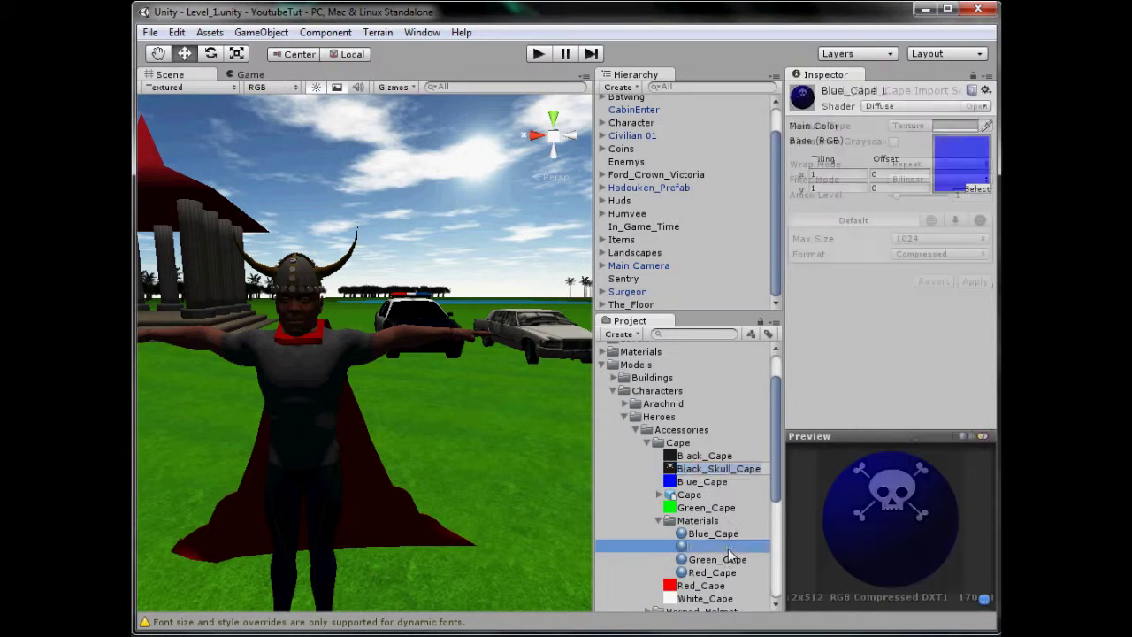
left_click(727, 548)
type("Black_Skull_Cape")
key("Return")
left_click_drag(718, 468, 961, 168)
Replace the material on Civilian 01's Cape mesh with Black_Skull_Cape and check the design on the cape's back
middle_click_drag(349, 530, 234, 508)
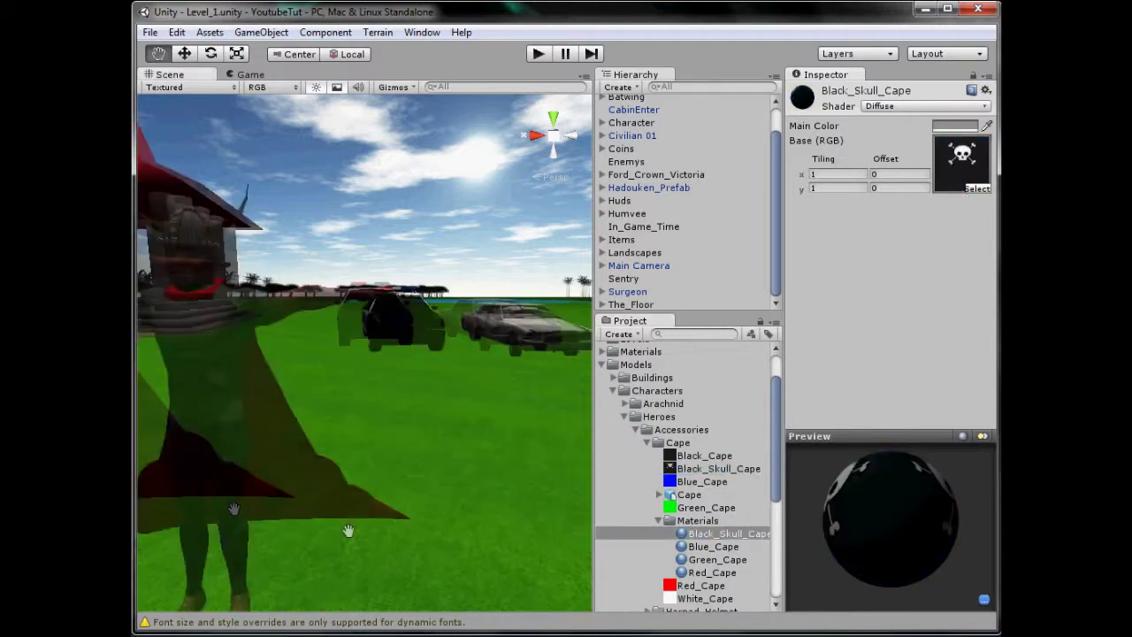
scroll(316, 452, "down", 8)
mouse_move(417, 378)
middle_mouse_down()
mouse_move(194, 392)
mouse_move(245, 355)
mouse_move(433, 367)
middle_mouse_up()
scroll(358, 433, "up", 4)
left_click_drag(358, 435, 301, 427, "alt")
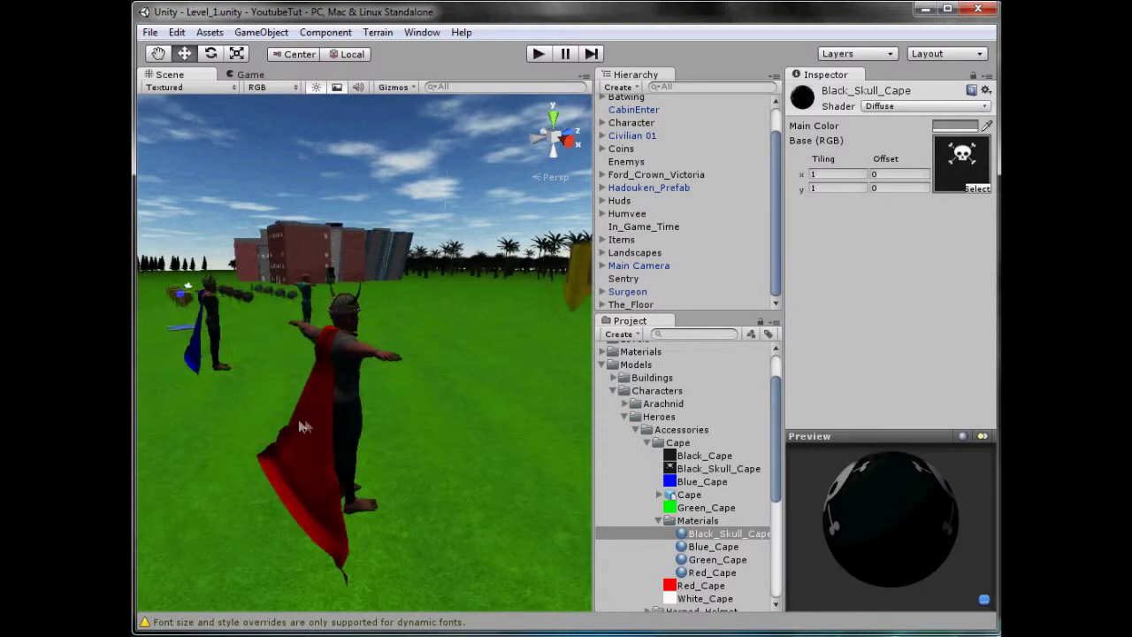
left_click(302, 428)
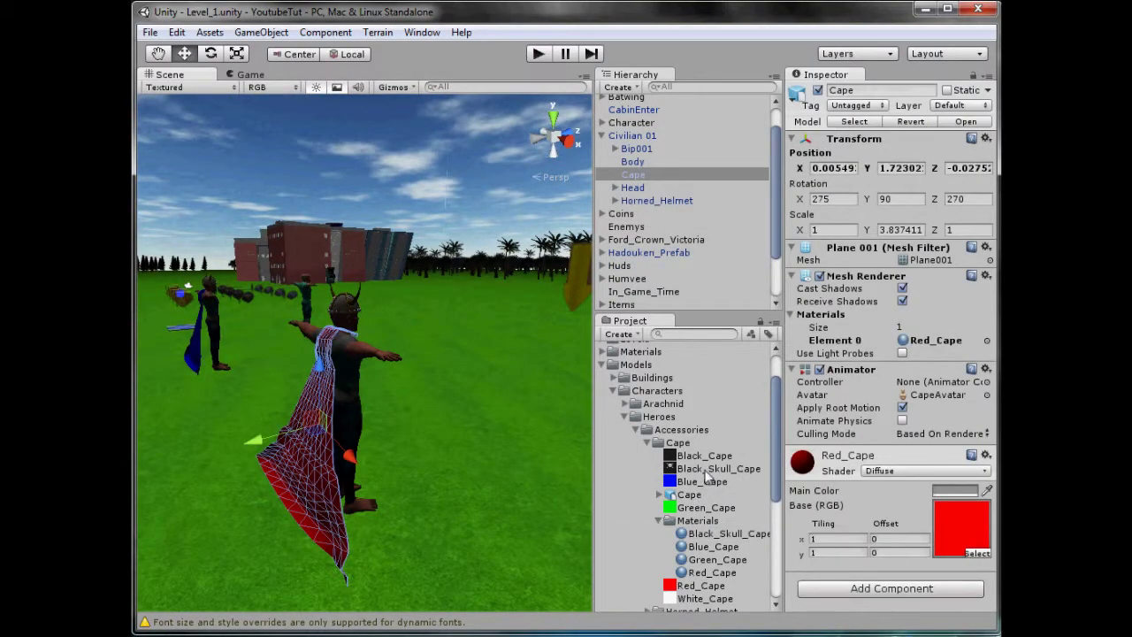
left_click_drag(723, 533, 937, 341)
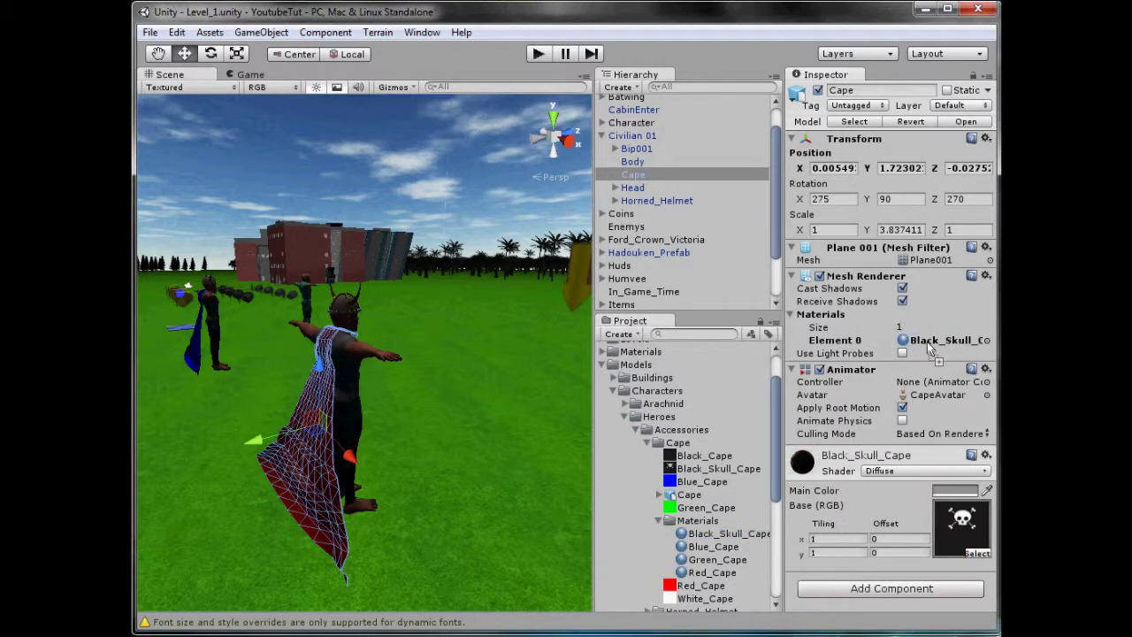
left_click(398, 331)
left_click_drag(407, 345, 569, 327, "alt")
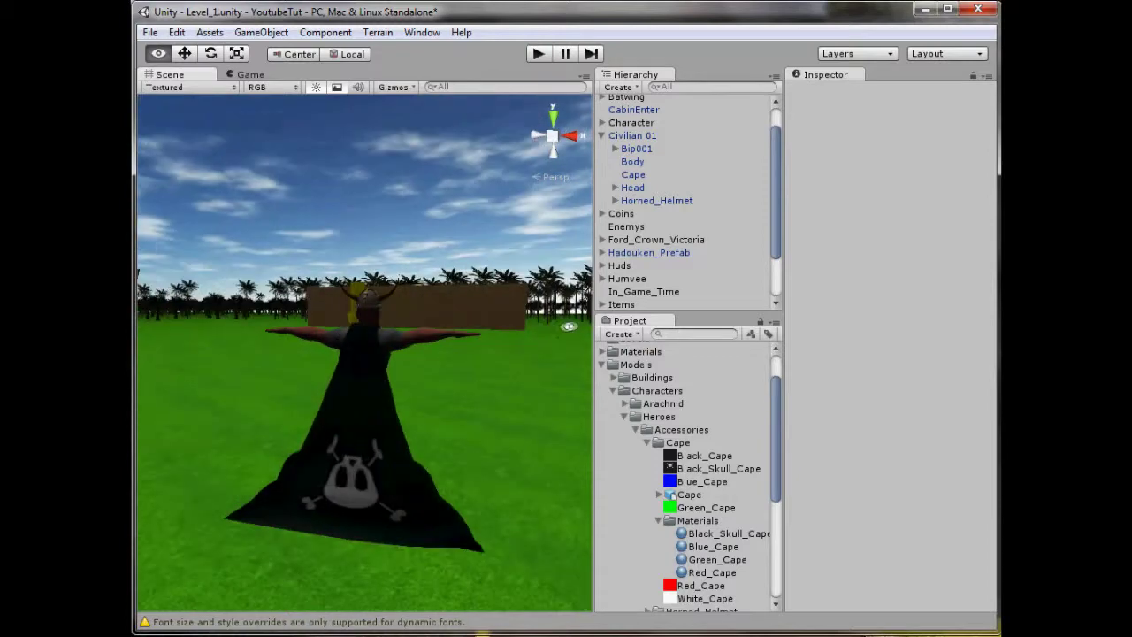
middle_click_drag(322, 411, 414, 447)
left_click_drag(413, 446, 340, 475, "alt")
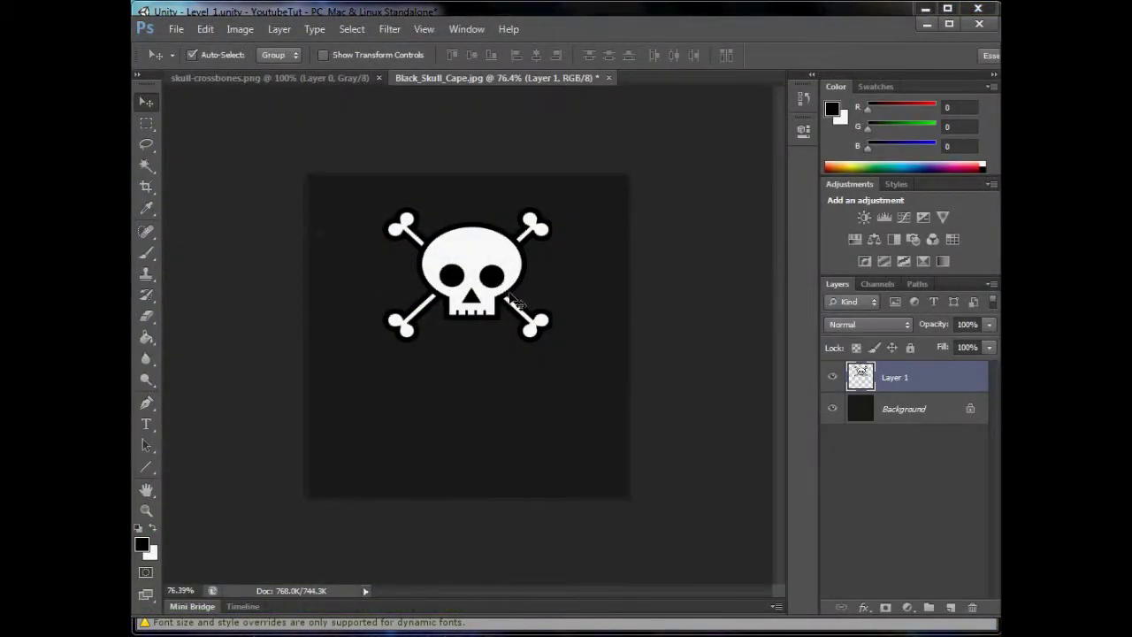
In Photoshop, scale the skull layer down proportionally to a little over half its size with Free Transform
key("ctrl+t")
left_click_drag(557, 341, 506, 258)
key("Return")
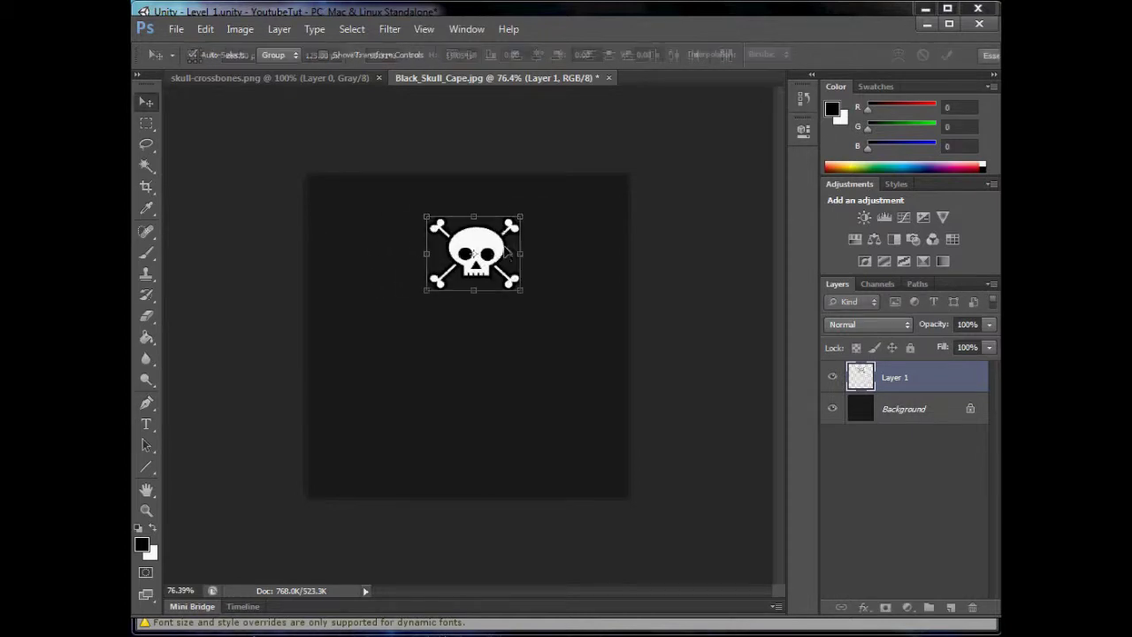
Flip the skull layer vertically and move it to the lower middle of the cape texture
left_click(205, 30)
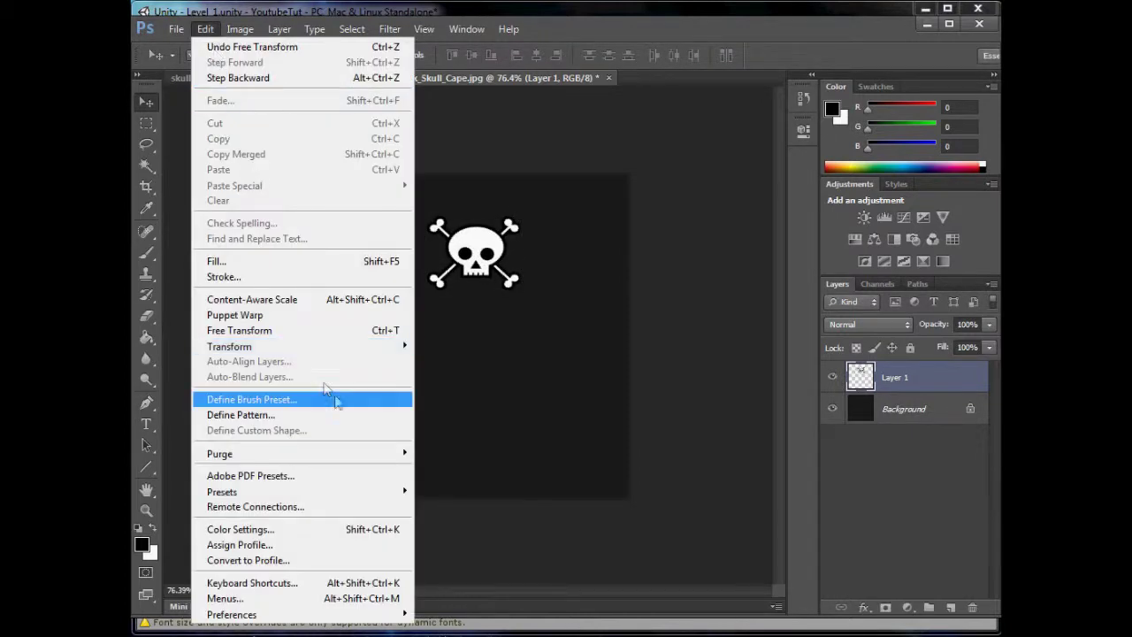
mouse_move(386, 350)
left_click(482, 536)
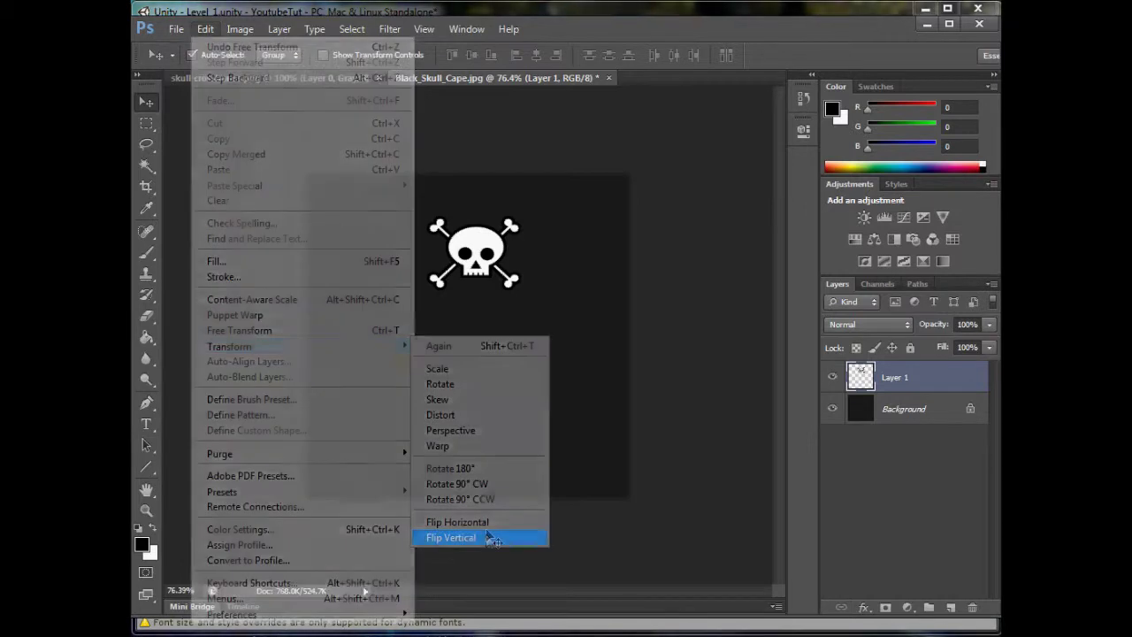
left_click_drag(473, 256, 478, 439)
Save the flipped-skull texture as Black_Skull_Cape.jpg in JPEG format, replacing the existing file
key("ctrl+shift+s")
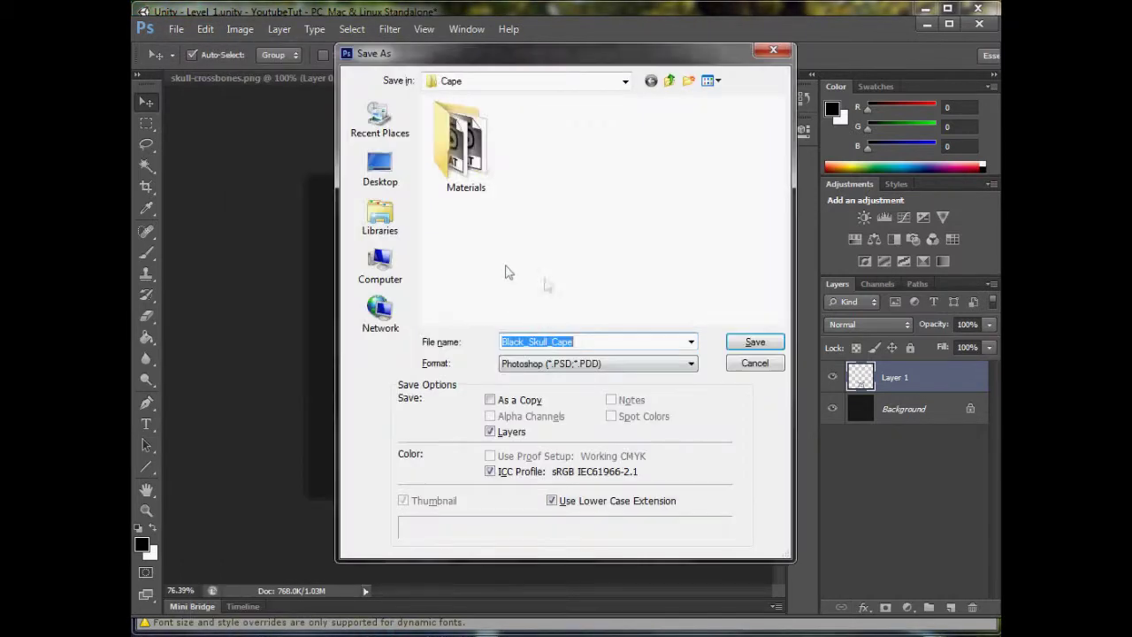
left_click(597, 363)
left_click(577, 463)
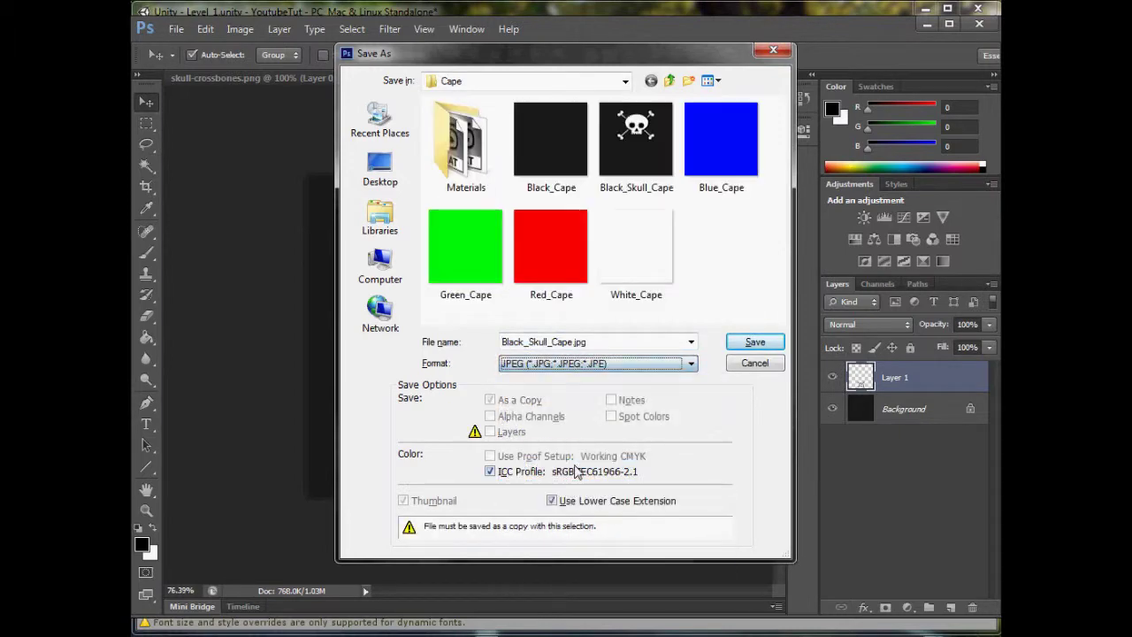
key("Return")
key("Return")
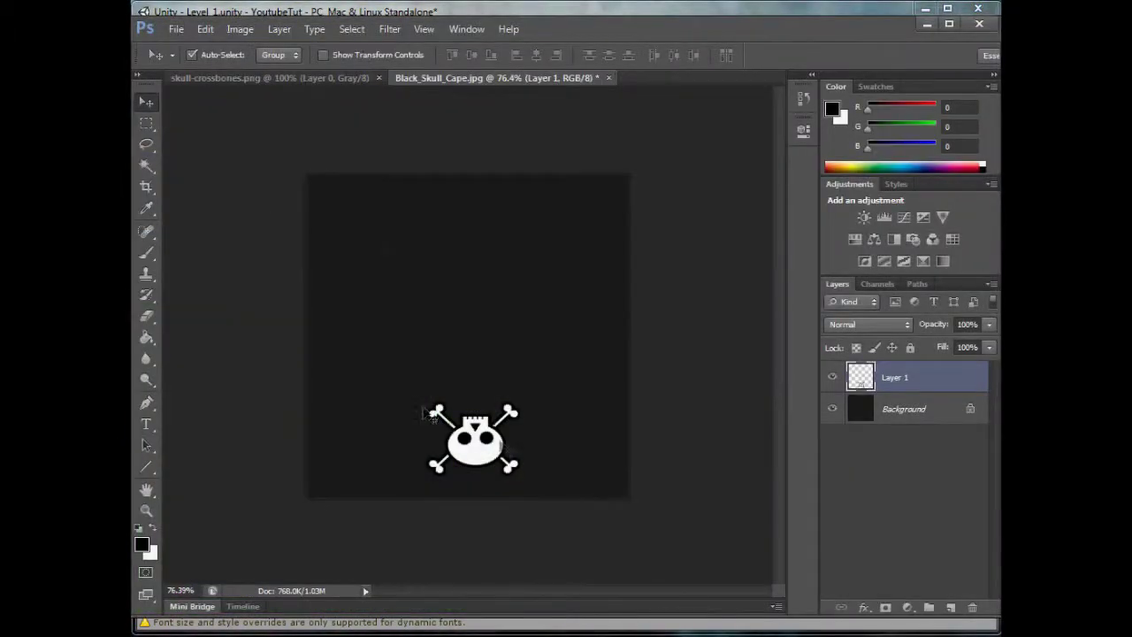
Move the upside-down skull slightly higher on the texture and save over Black_Skull_Cape.jpg as a JPEG at quality 12
left_click_drag(471, 445, 472, 395)
key("ctrl+shift+s")
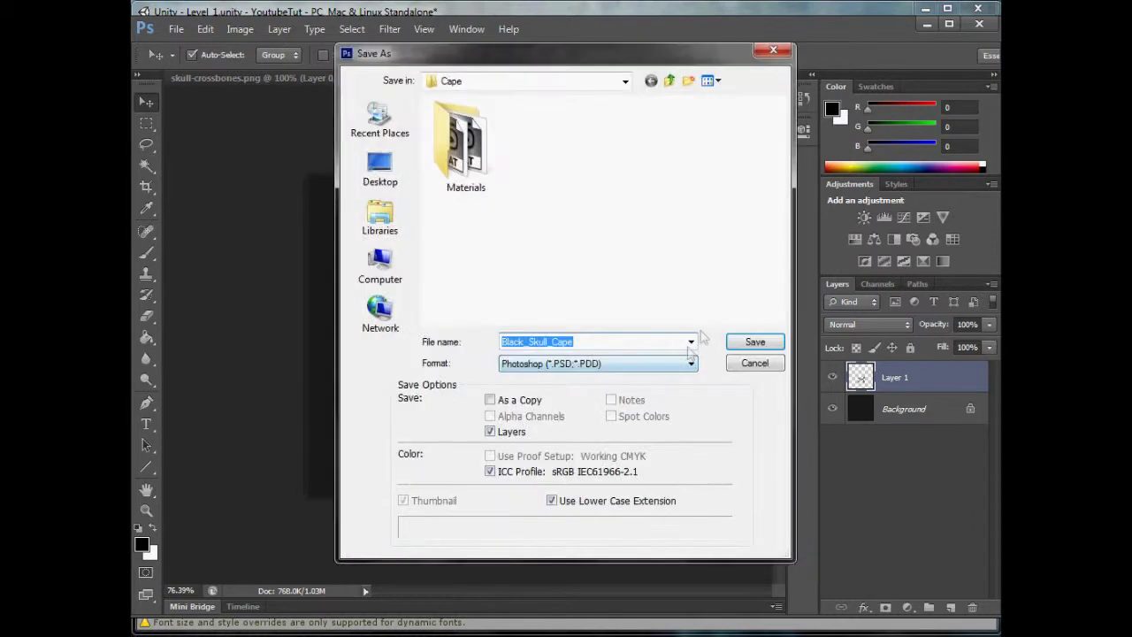
left_click(687, 364)
left_click(559, 463)
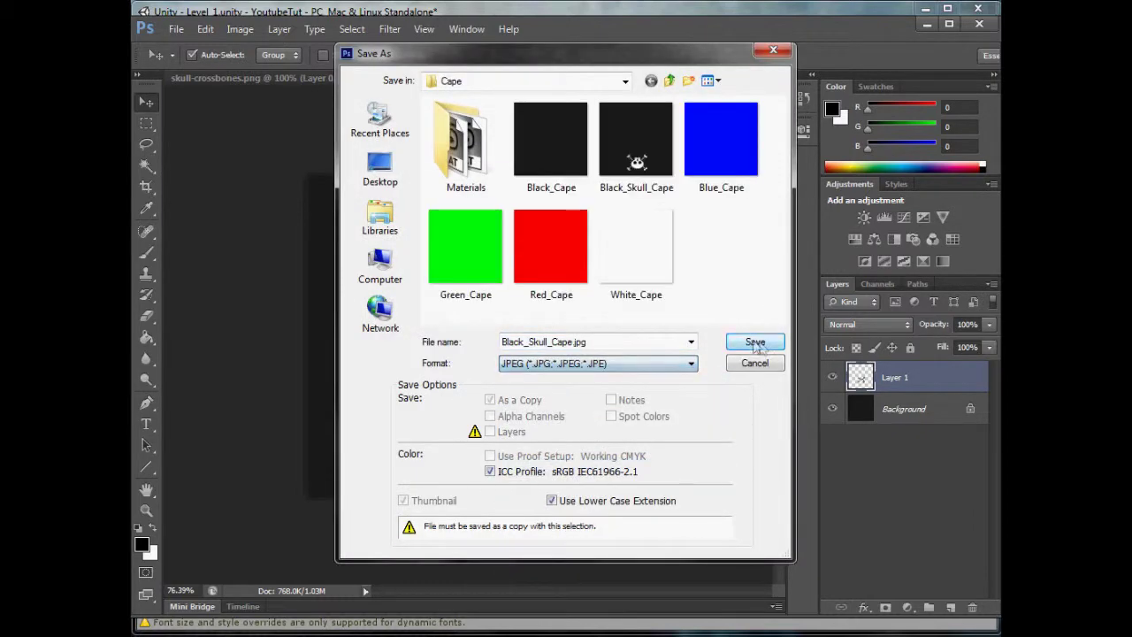
left_click(754, 341)
left_click(524, 245)
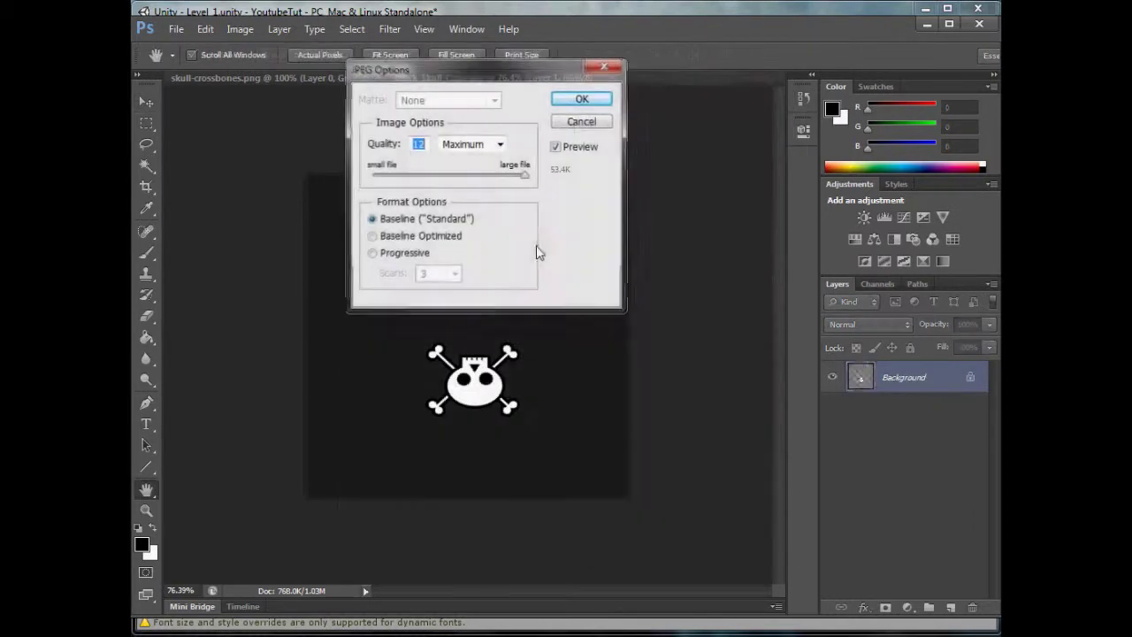
left_click(576, 94)
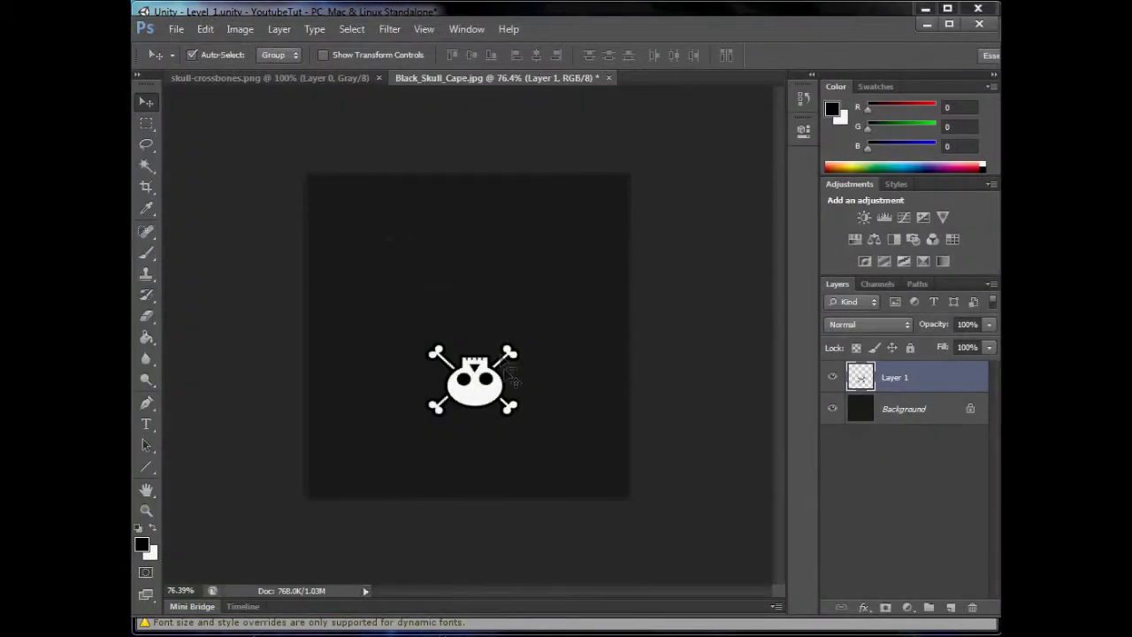
Stretch the skull layer horizontally on both sides with Free Transform, keeping its height at 100%
key("ctrl+t")
left_click_drag(426, 379, 377, 379)
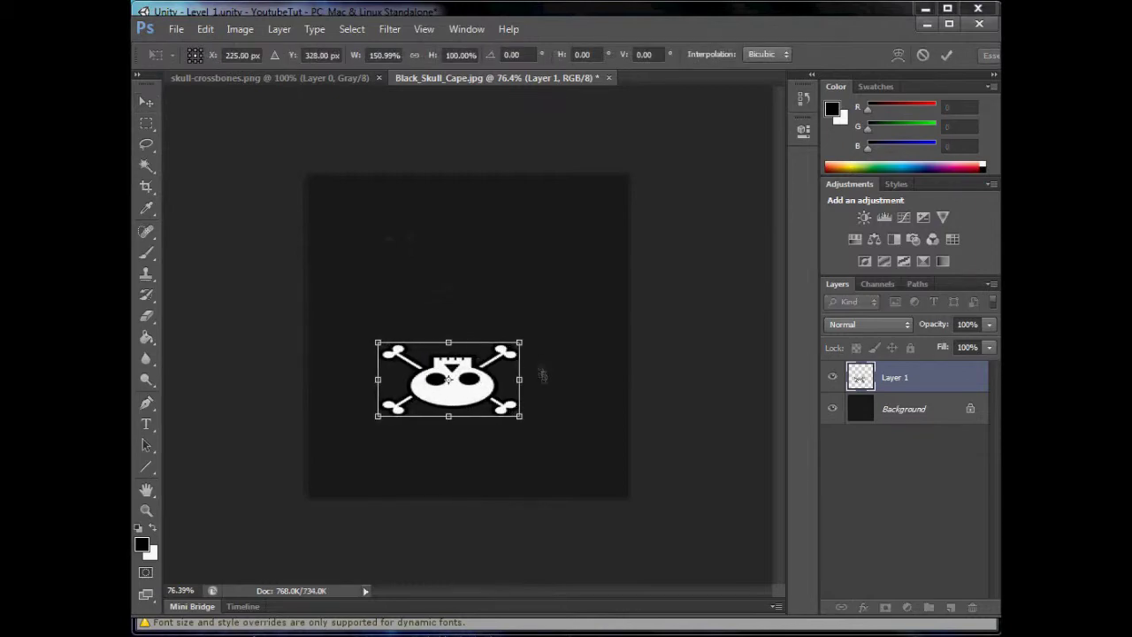
left_click_drag(525, 380, 533, 381)
key("Return")
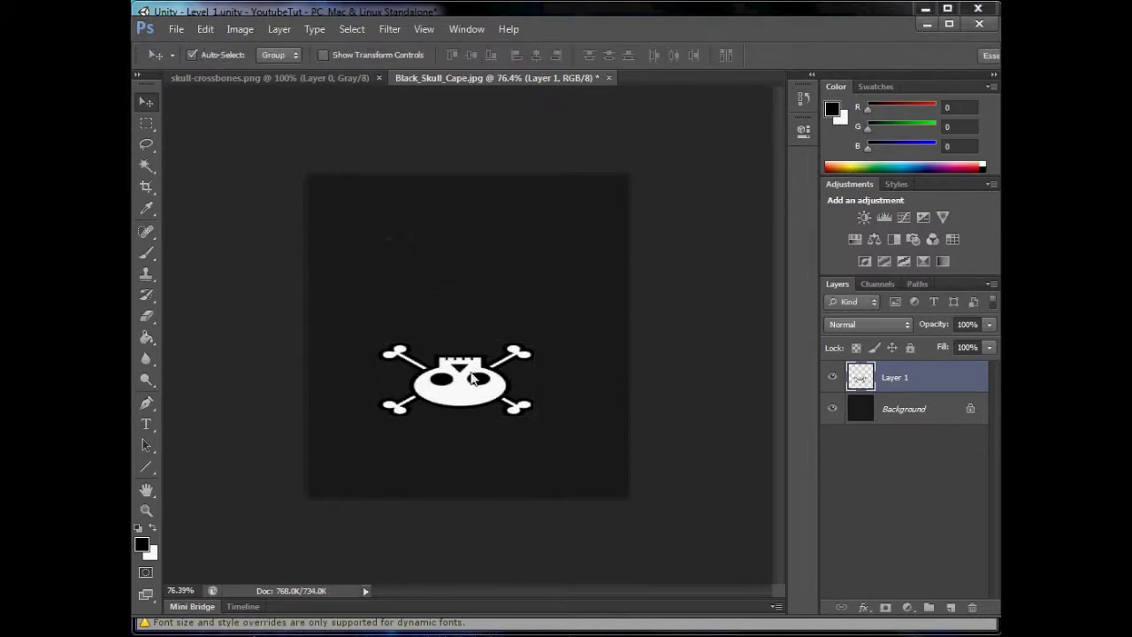
Save the widened-skull texture over Black_Skull_Cape.jpg as a quality 12 JPEG and check the caped character in Unity
key("ctrl+shift+s")
left_click(598, 363)
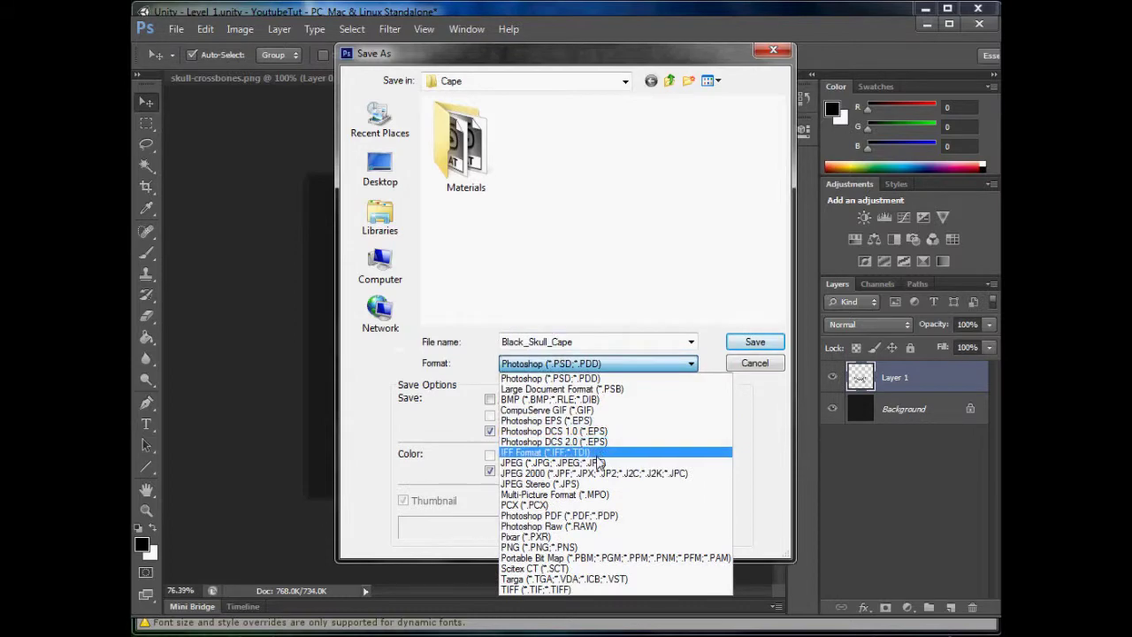
left_click(600, 462)
key("Return")
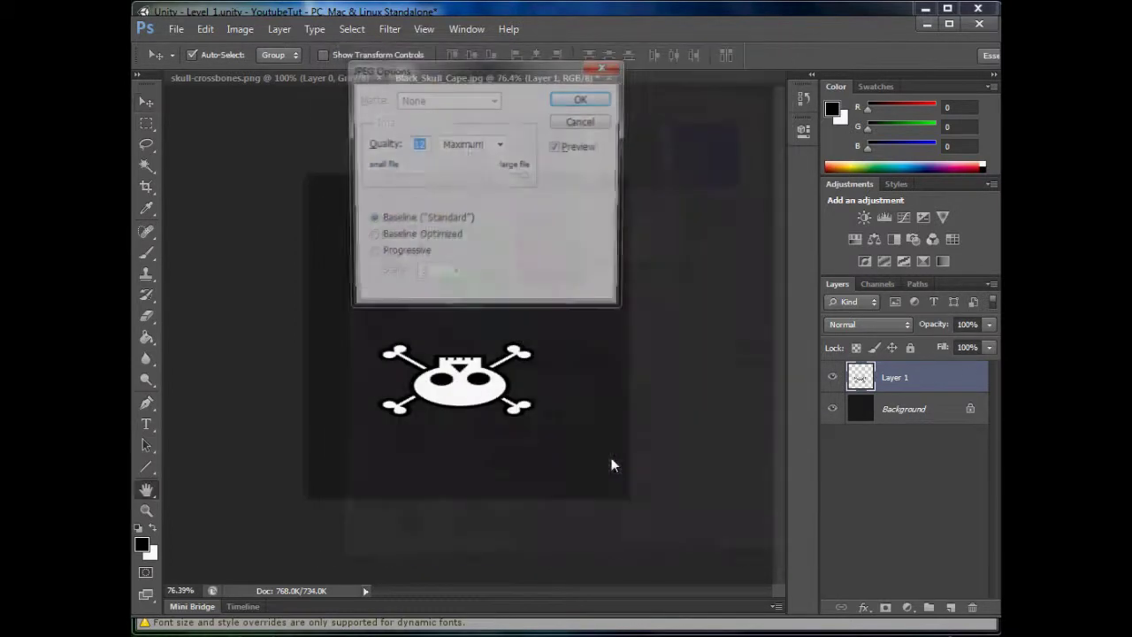
key("Return")
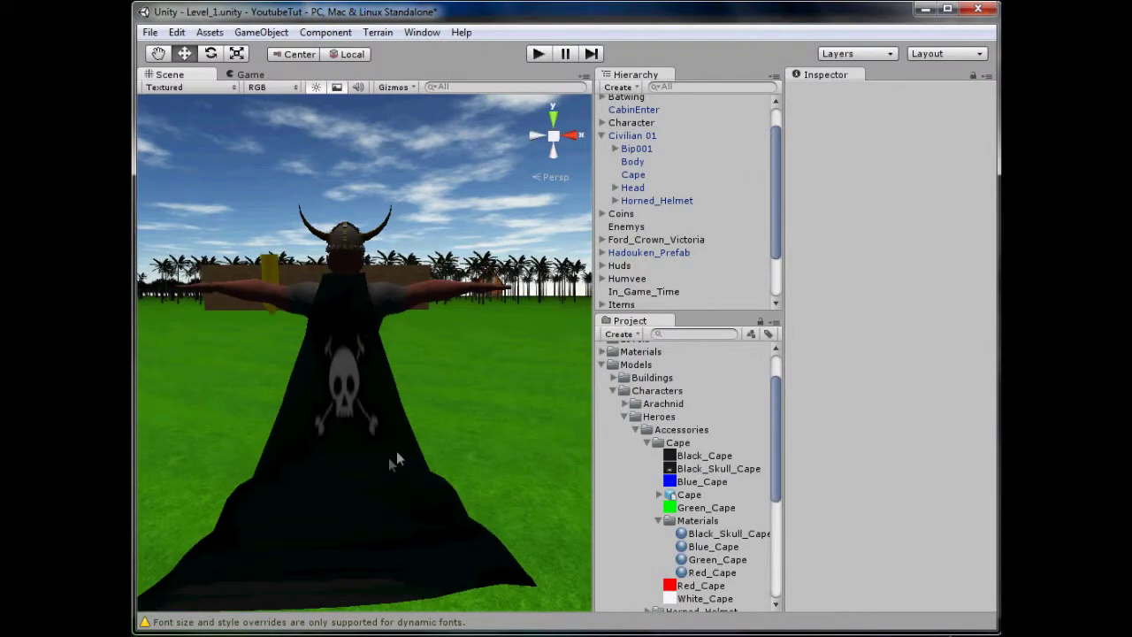
left_click_drag(372, 505, 4, 510, "alt")
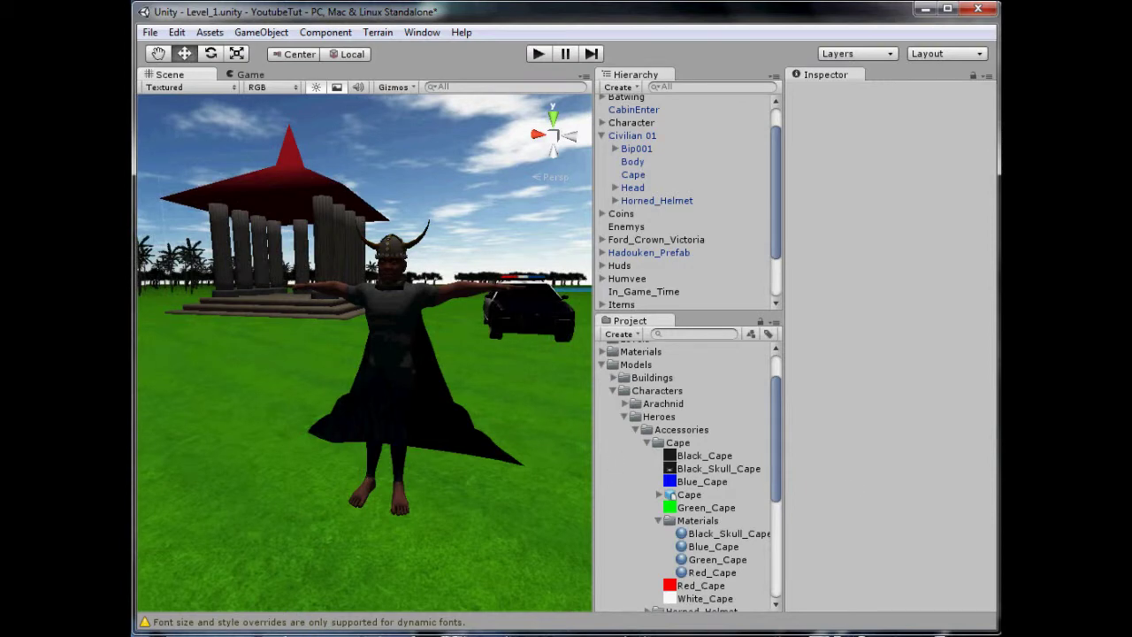
In Photoshop, close skull-crossbones.png and Black_Skull_Cape.jpg without saving changes
key("alt+Tab")
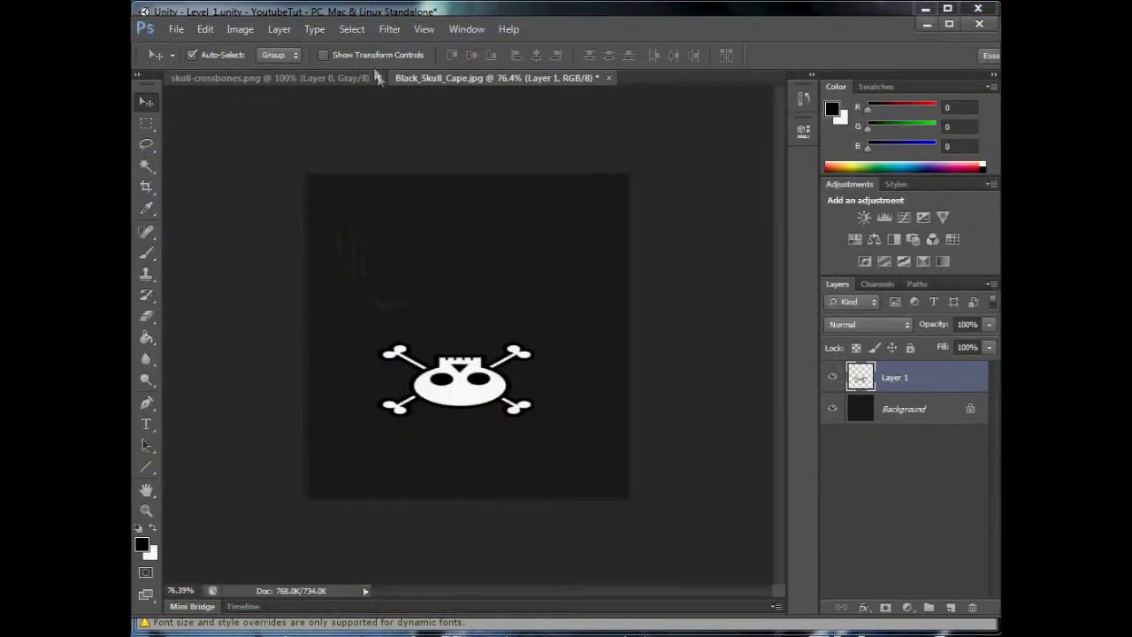
left_click(381, 77)
left_click(384, 77)
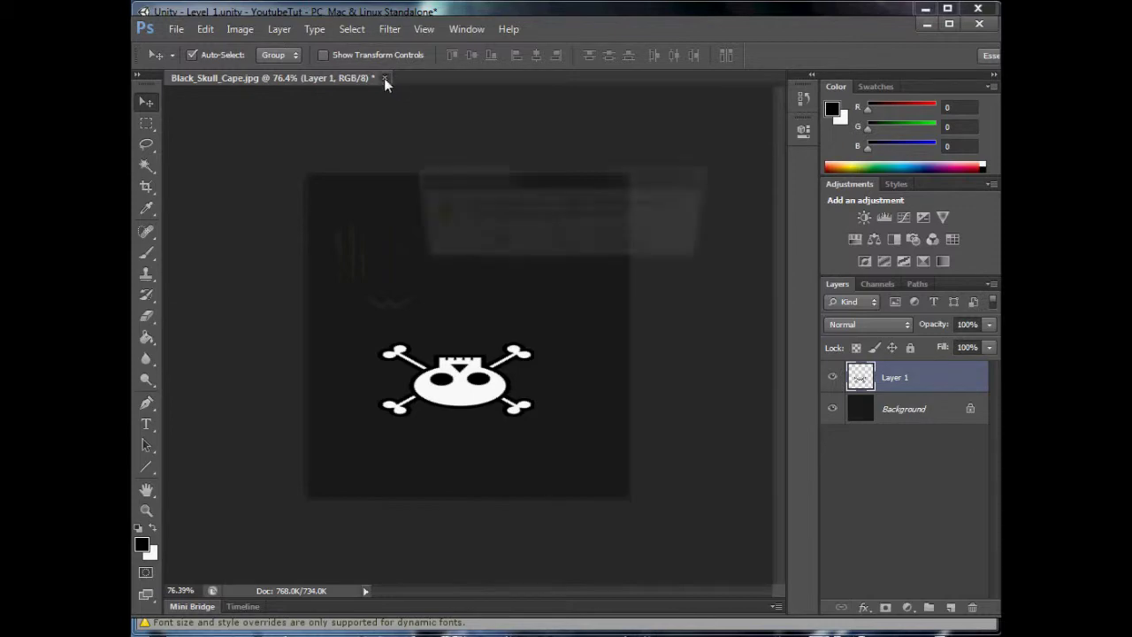
left_click(565, 244)
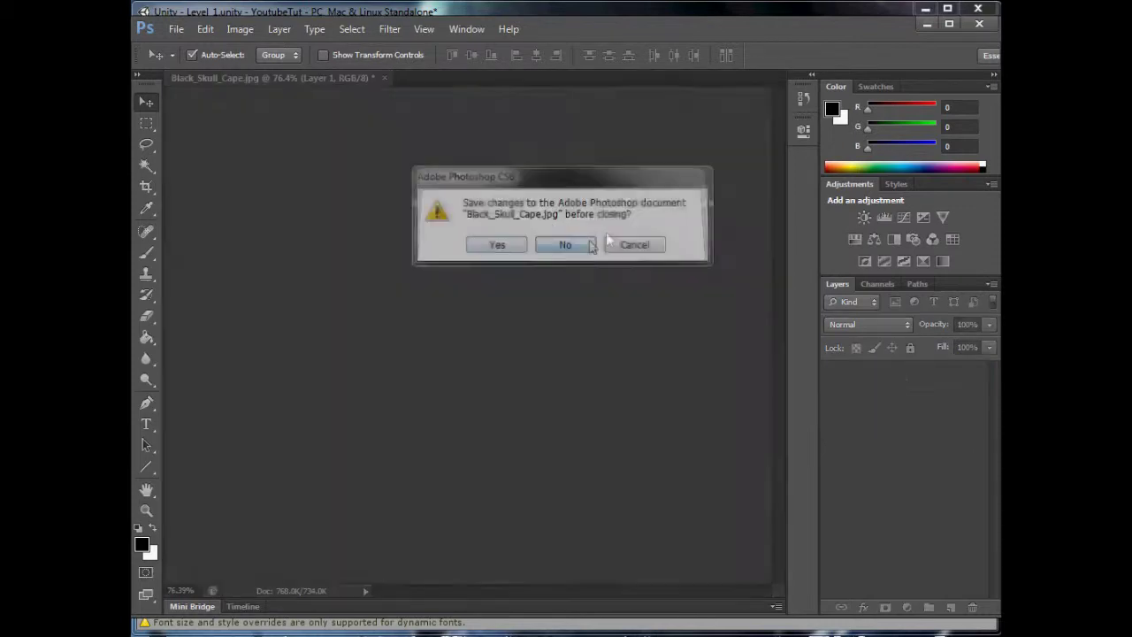
Switch to the Windows Explorer window and open the Star_Headband folder inside Accessories
key("alt+Tab")
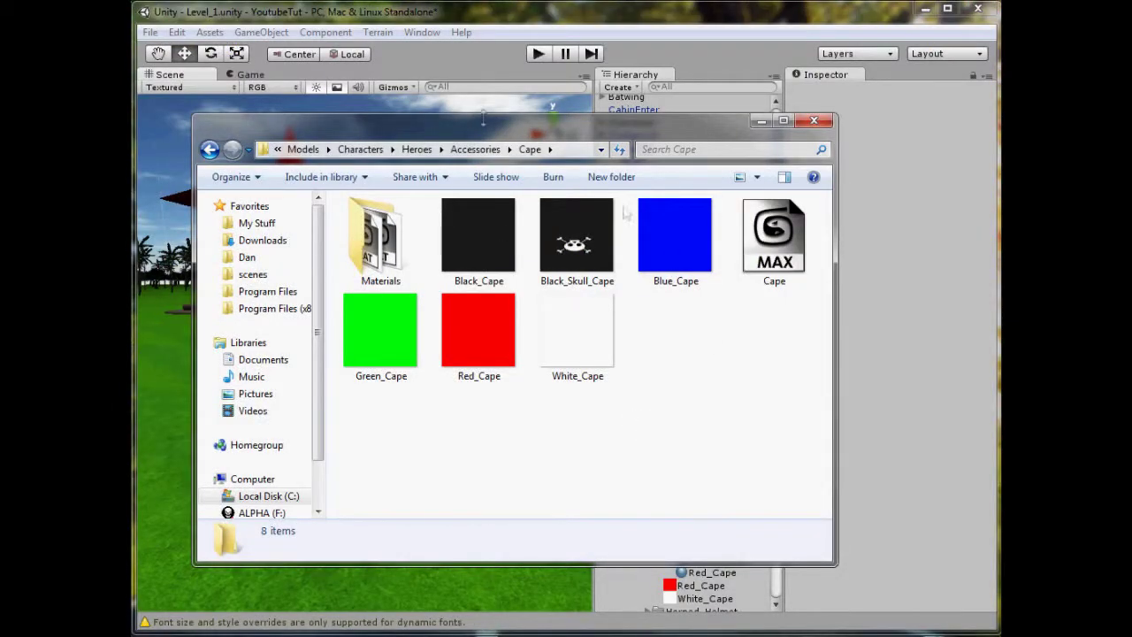
left_click(475, 148)
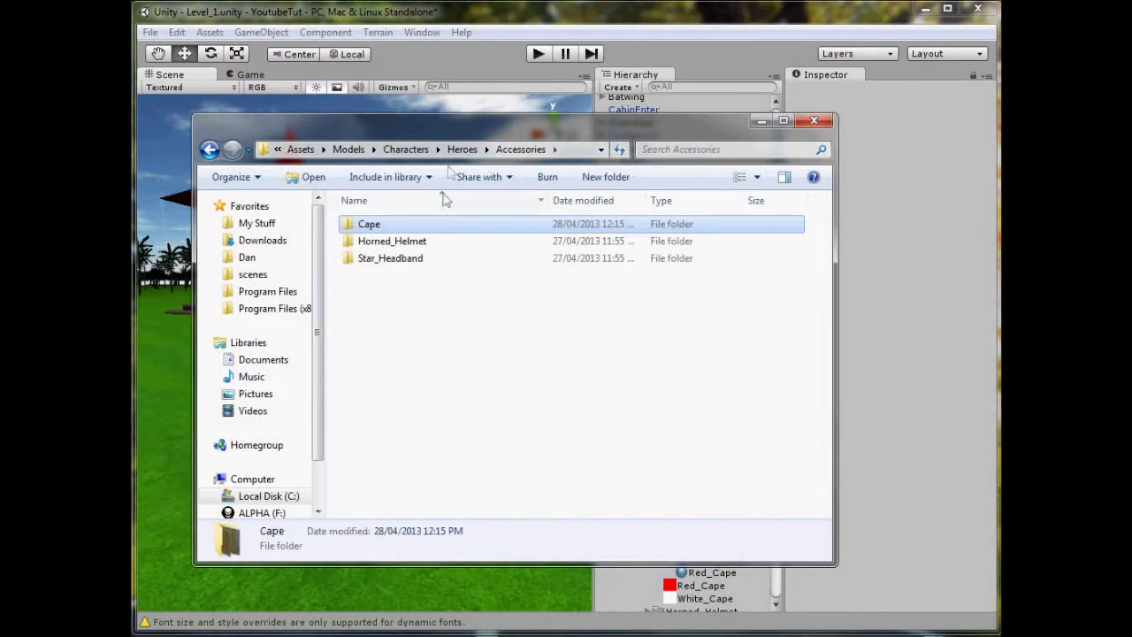
double_click(396, 264)
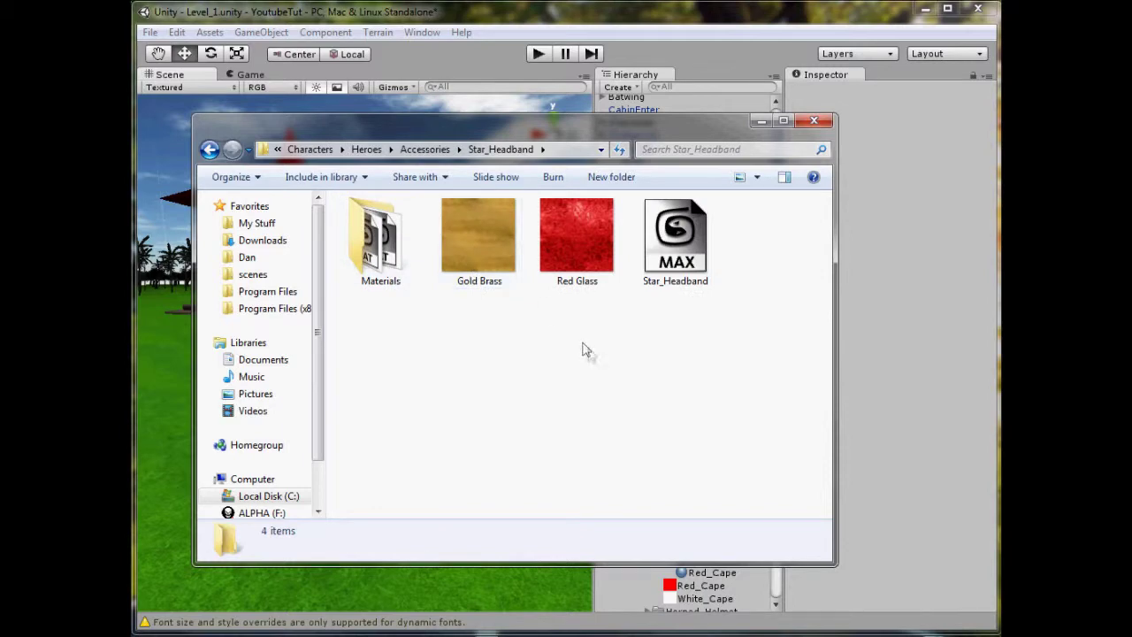
Duplicate the Red Glass image in the Star_Headband folder and rename the copy Blue Glass
left_click_drag(598, 357, 566, 252)
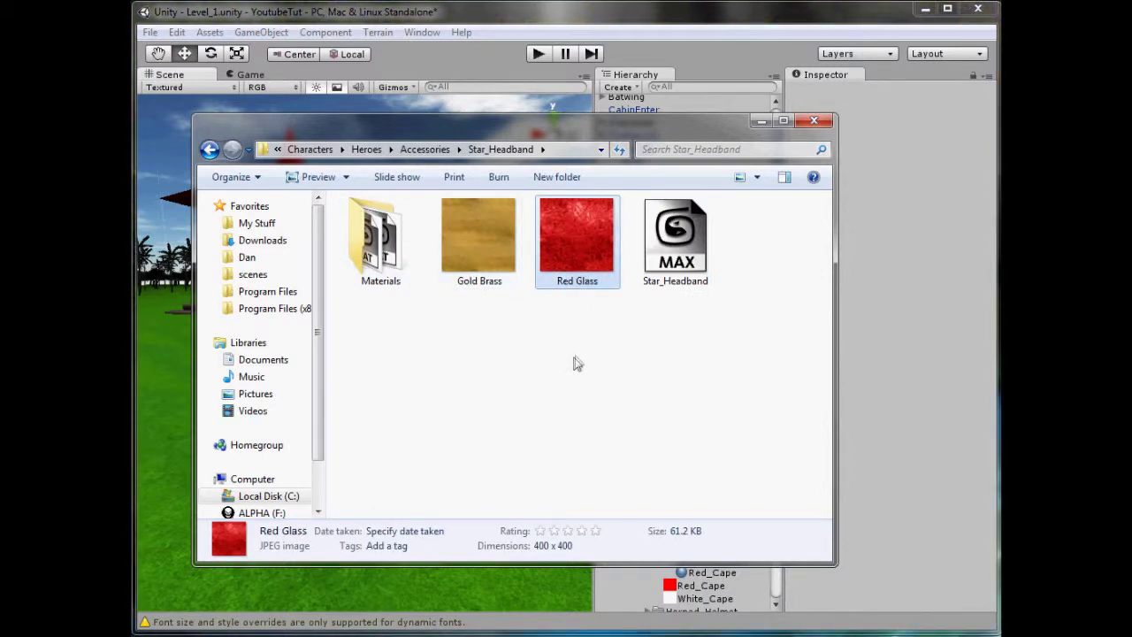
key("ctrl+v")
key("F2")
left_click_drag(585, 282, 770, 281)
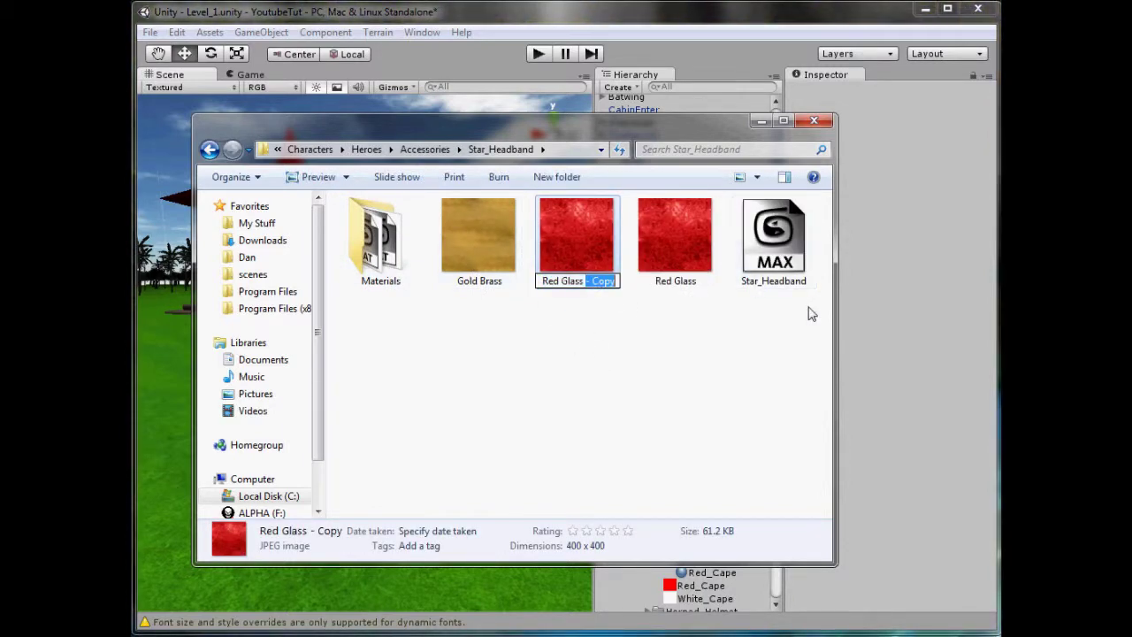
key("BackSpace")
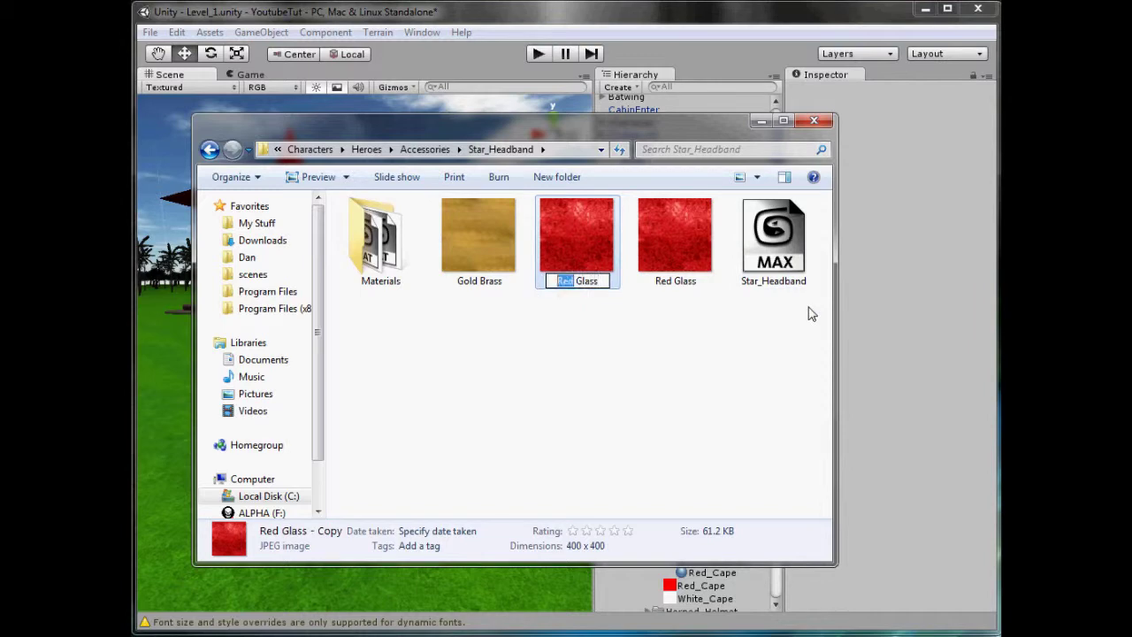
type("Blue")
key("Return")
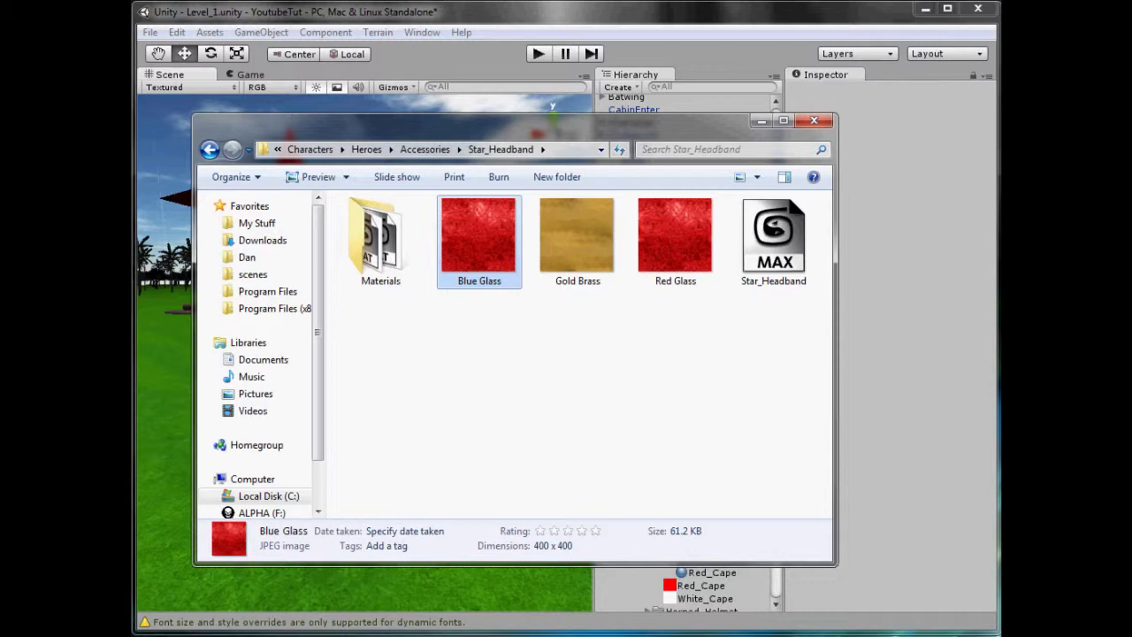
Open the Blue Glass image in Photoshop and use Variations to shift it towards cyan, lighten it and push it towards blue
left_click_drag(478, 240, 524, 209)
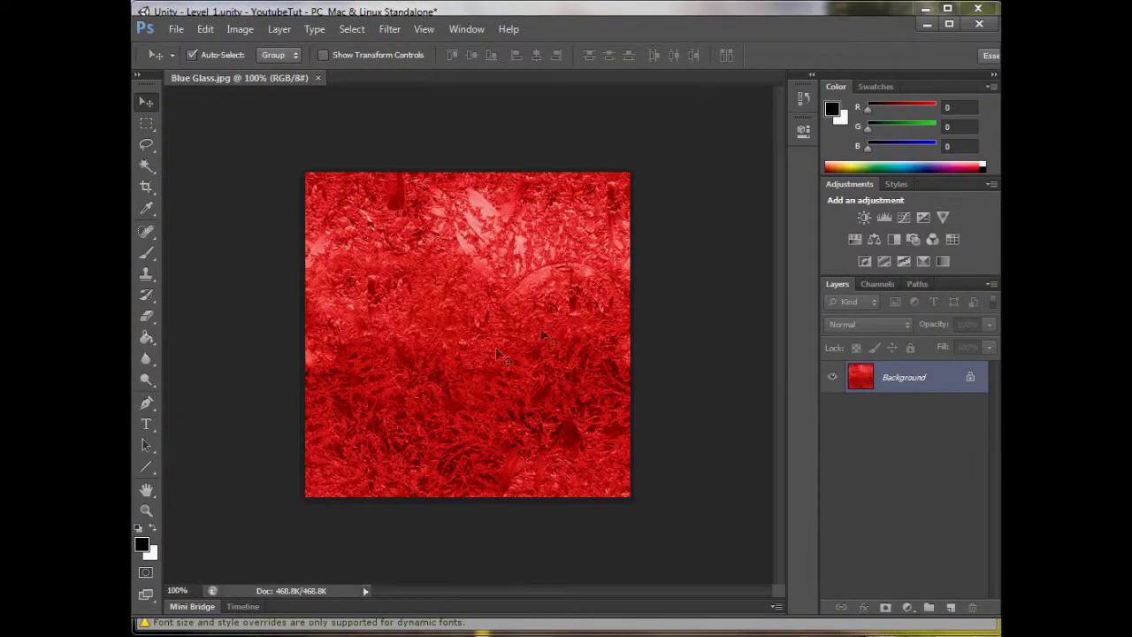
left_click(240, 29)
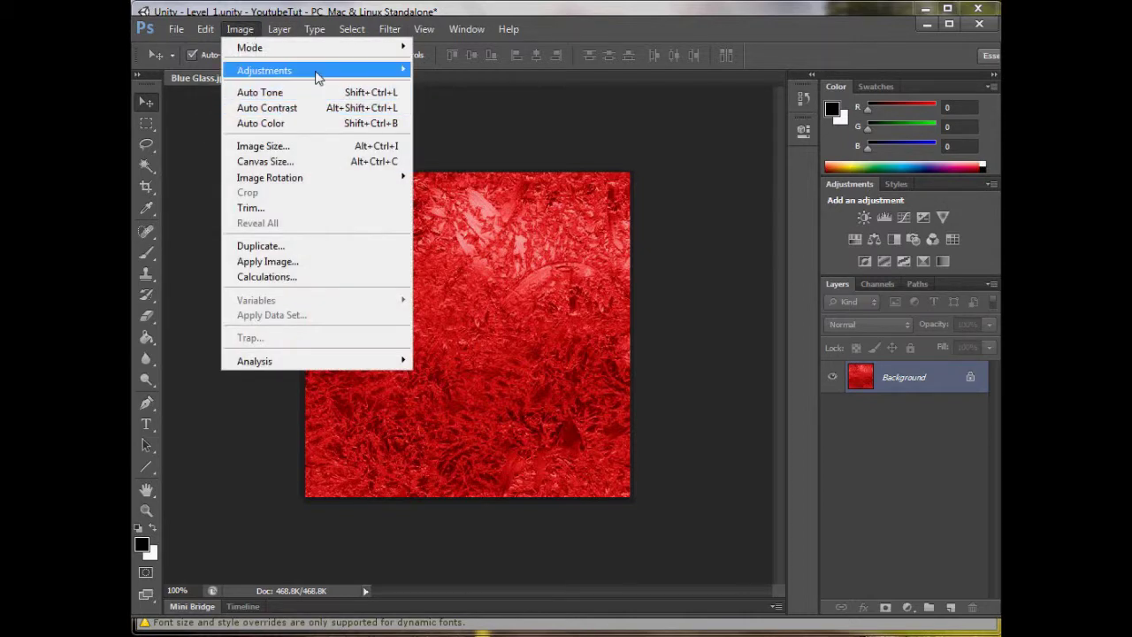
mouse_move(316, 71)
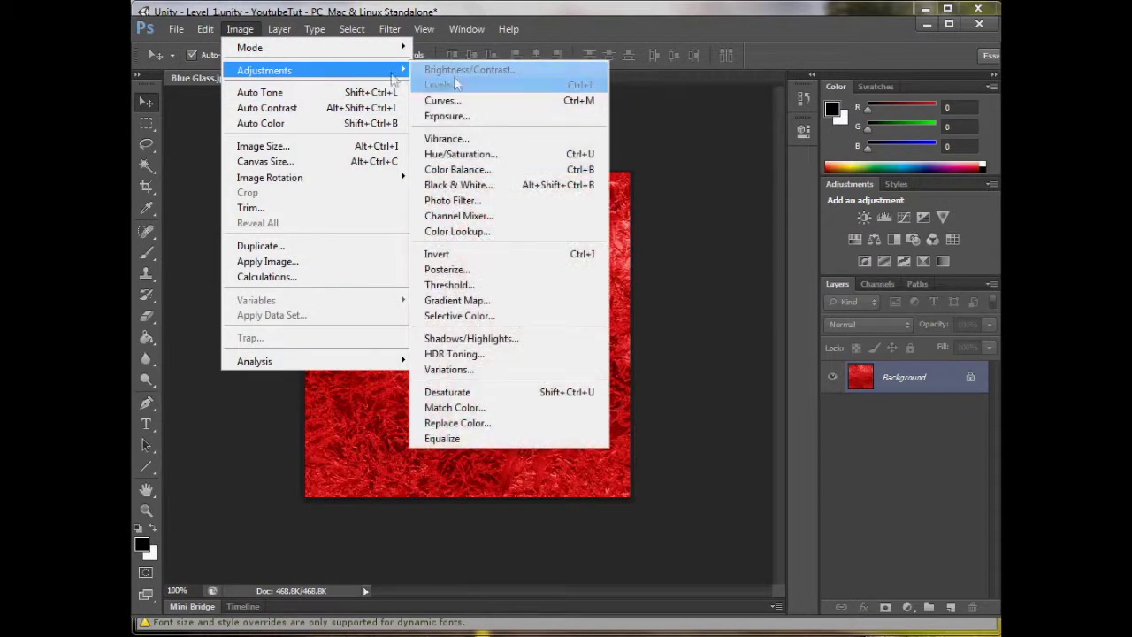
left_click(447, 369)
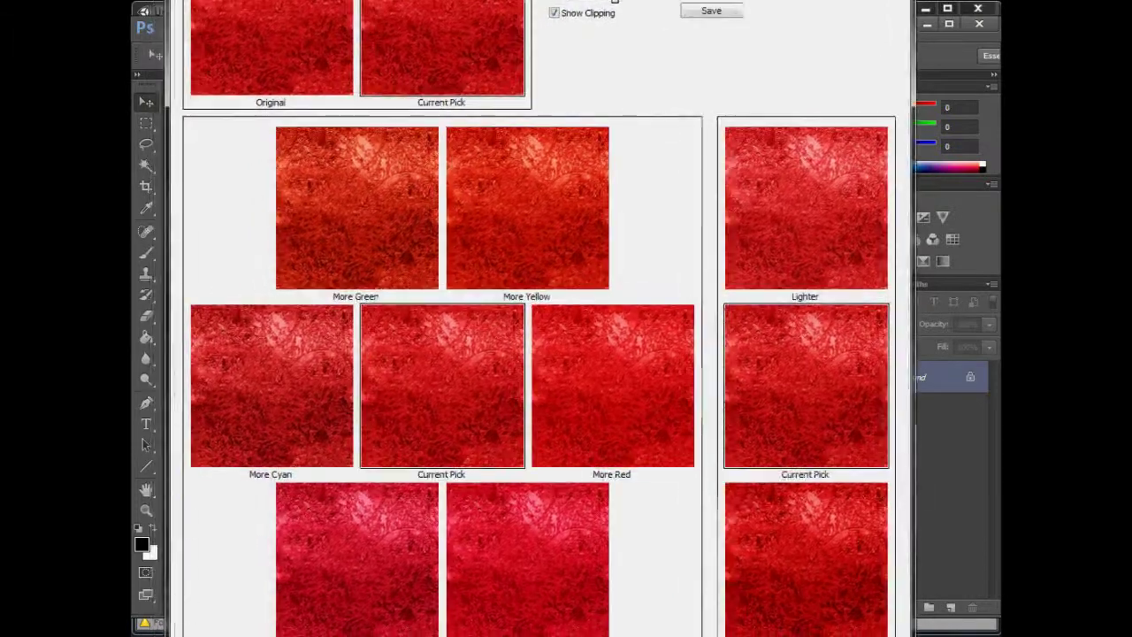
left_click(253, 399)
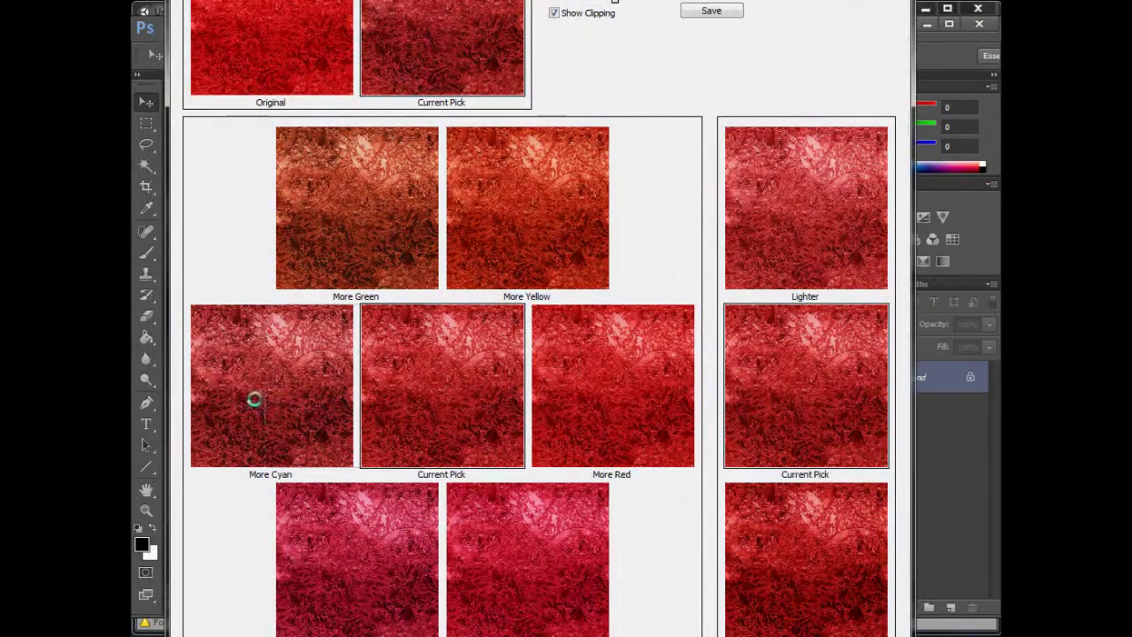
left_click(802, 181)
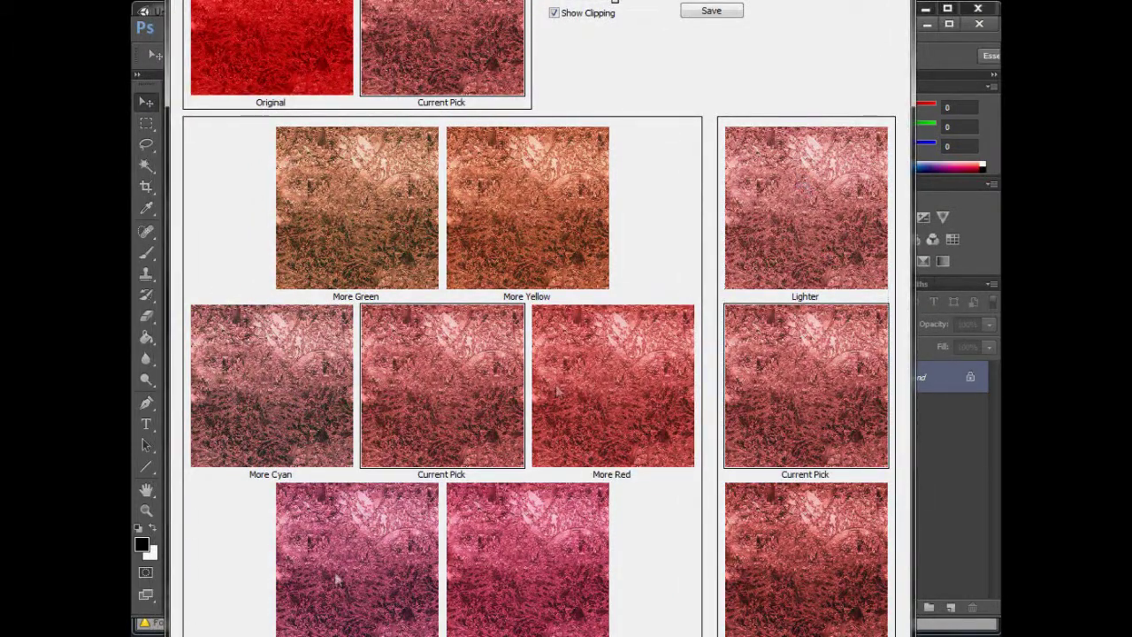
left_click(402, 565)
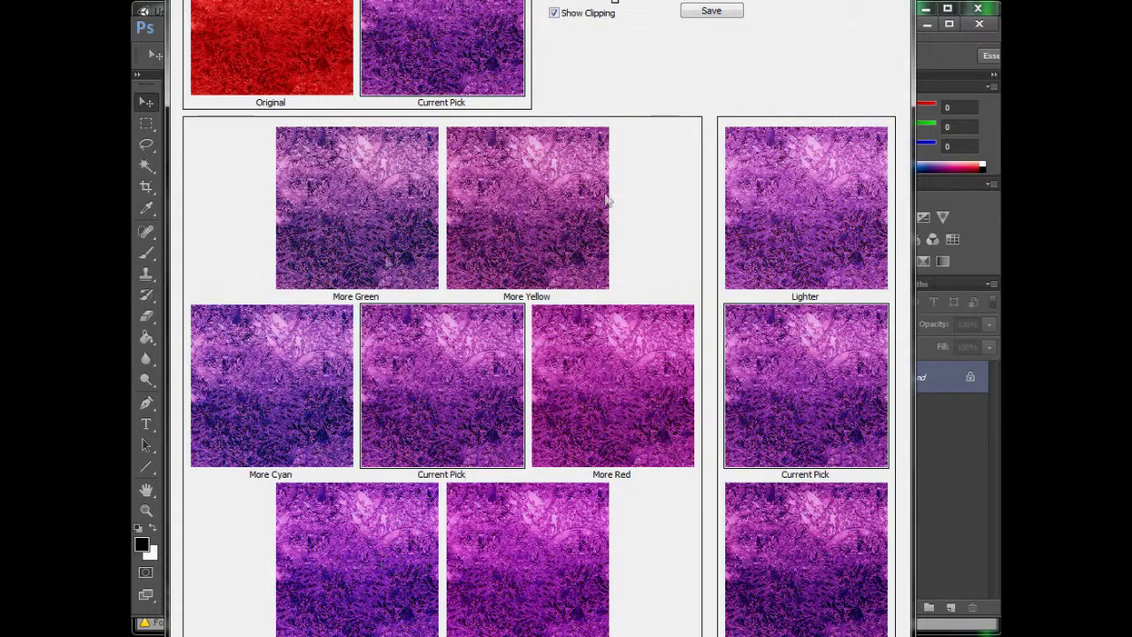
Lighten the glass further, push it twice more towards blue, lighten it once more and apply the Variations adjustment
left_click(833, 214)
left_click(814, 214)
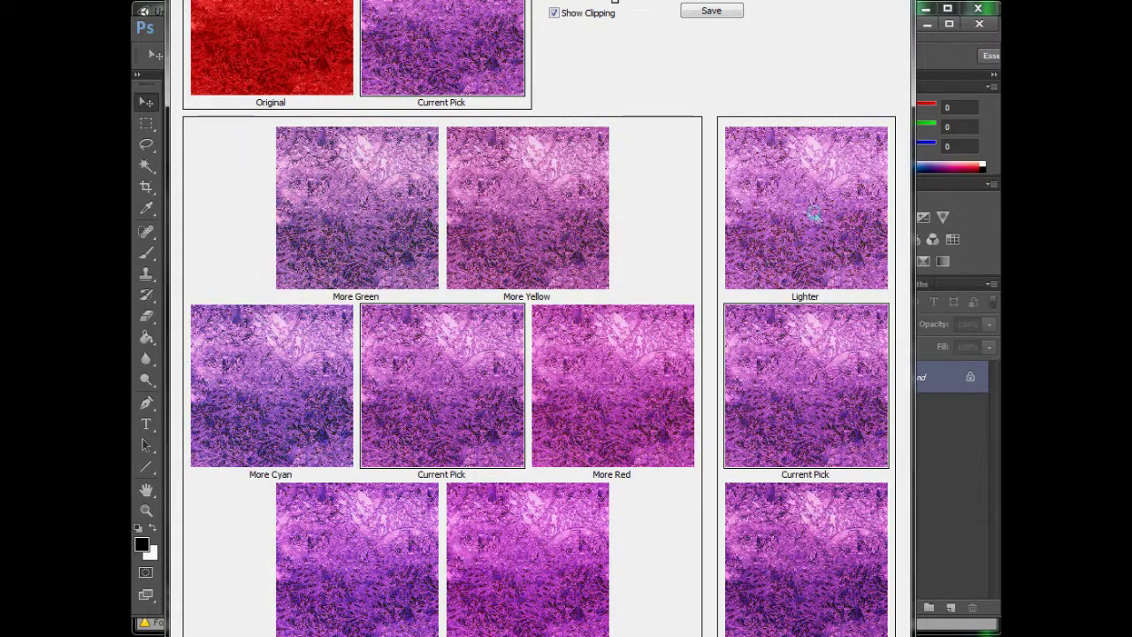
left_click(371, 546)
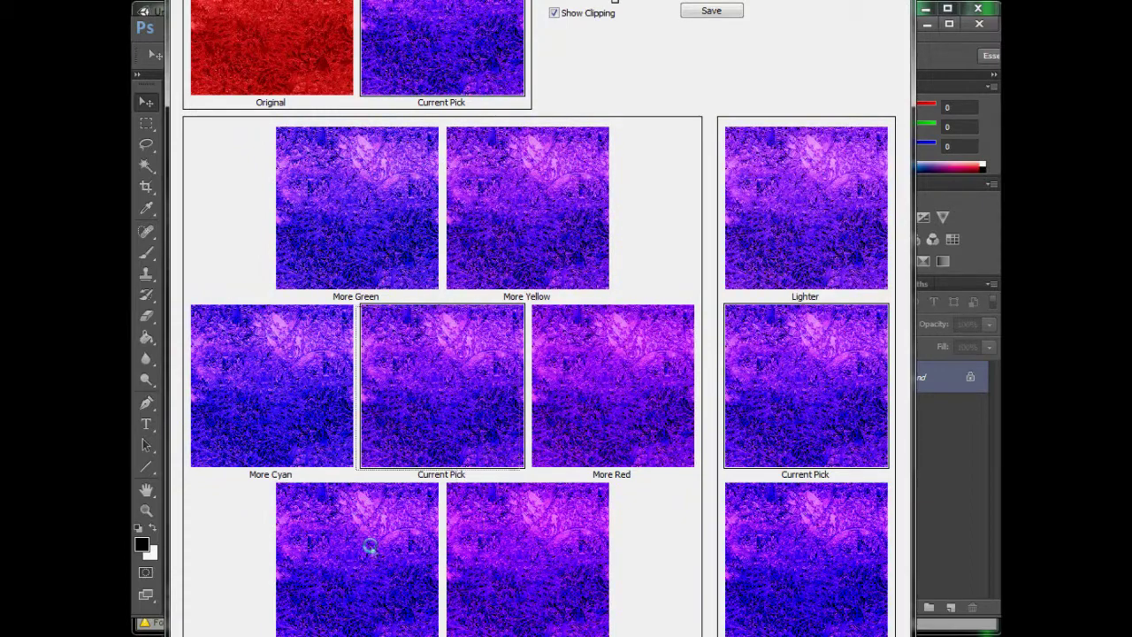
left_click(371, 545)
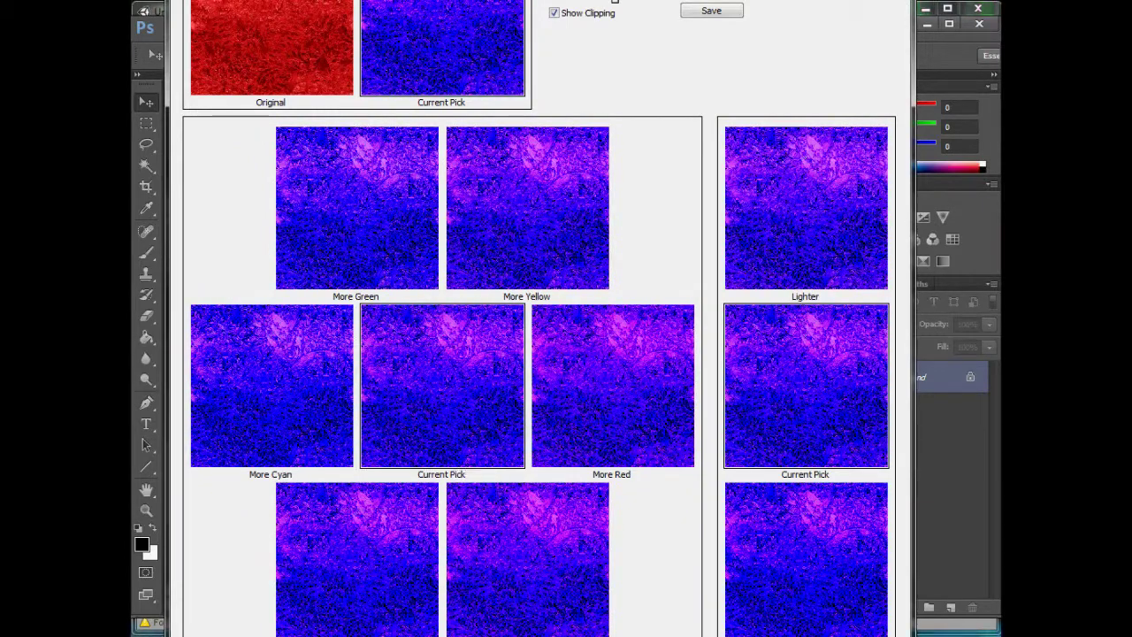
left_click(789, 200)
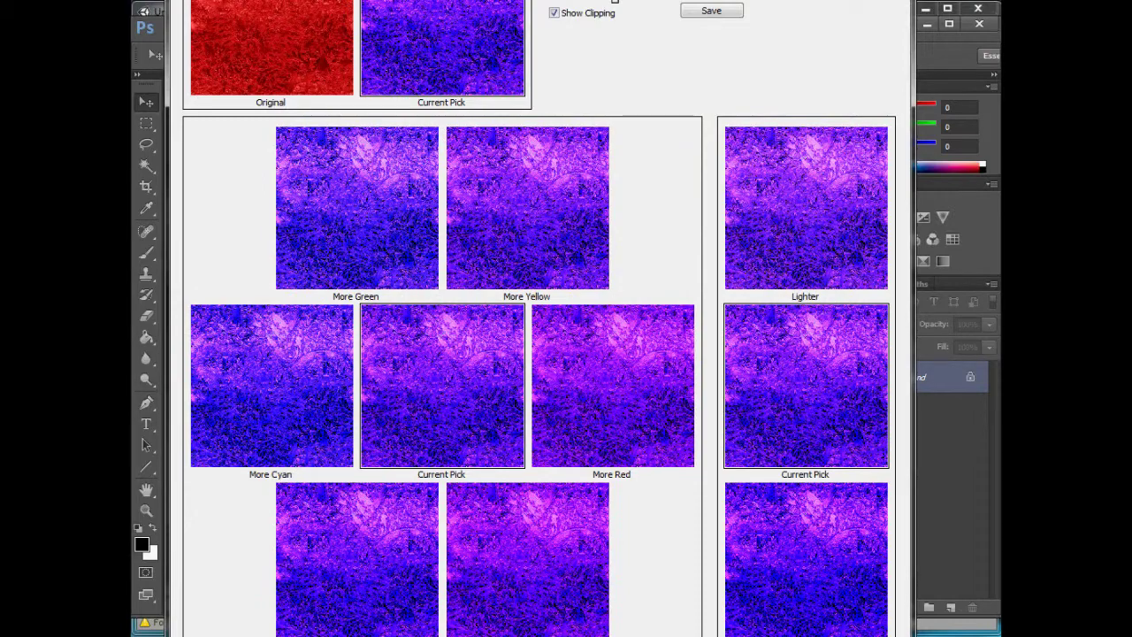
key("Return")
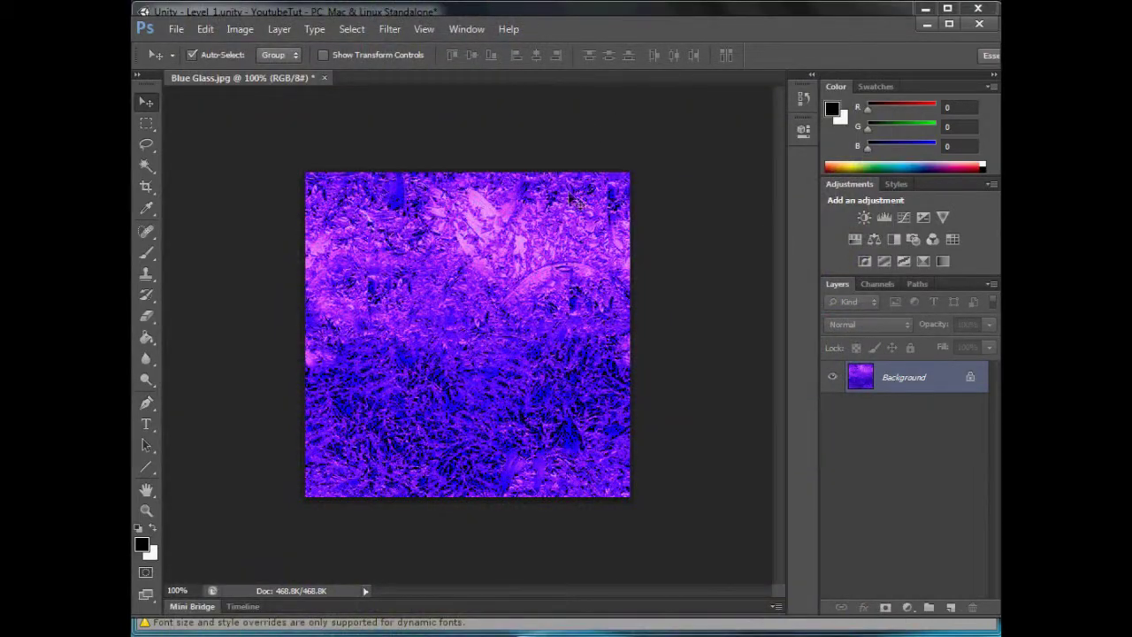
Save Blue Glass.jpg as a quality 12 JPEG, close the image and minimize Photoshop
key("ctrl+s")
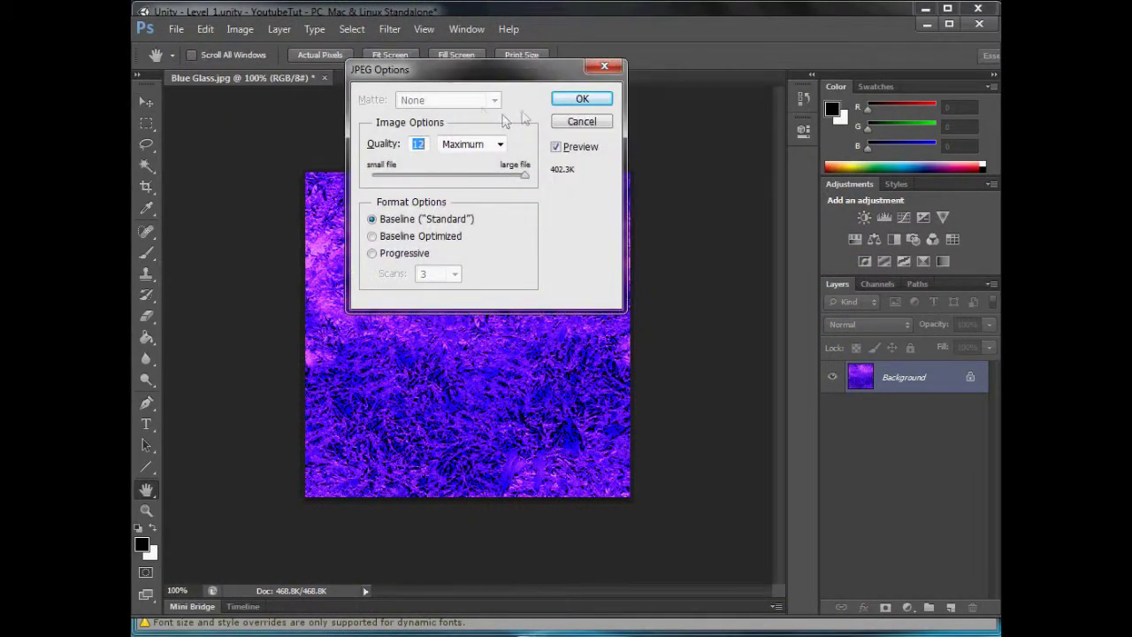
left_click(584, 97)
left_click(318, 78)
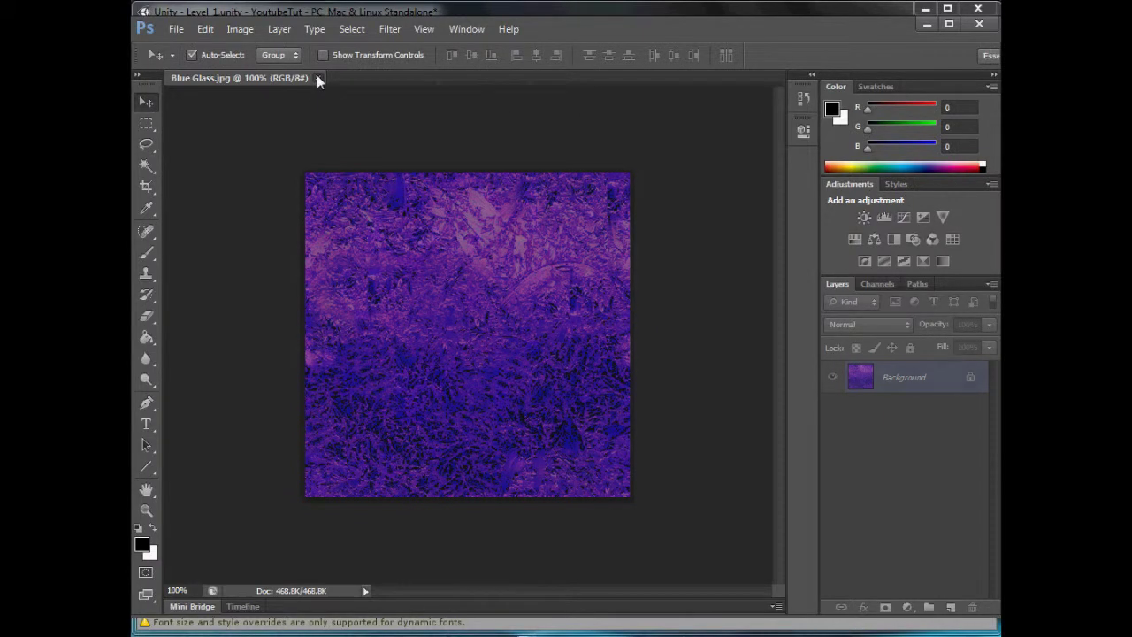
left_click(927, 24)
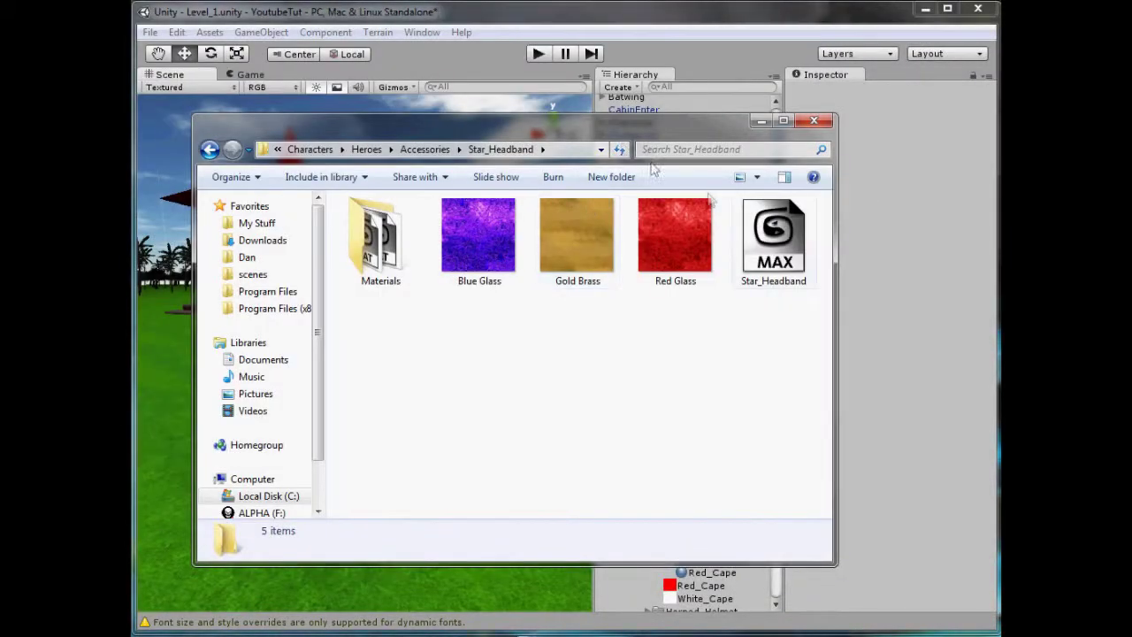
Switch to Unity and examine the character wearing the star headband from close up in the scene
left_click(184, 311)
middle_click_drag(477, 280, 212, 344)
double_click(638, 133)
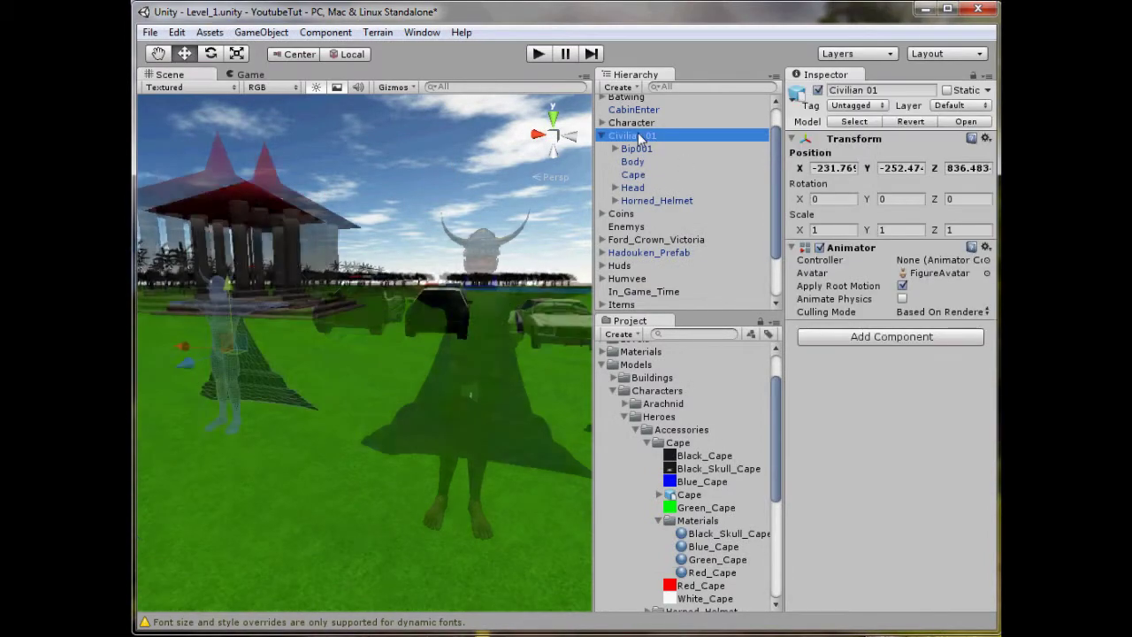
left_click(425, 249)
left_click_drag(425, 249, 542, 346, "alt")
middle_click_drag(542, 345, 165, 366)
middle_click_drag(521, 292, 208, 258)
right_click_drag(207, 258, 451, 364)
middle_click_drag(450, 364, 535, 403)
scroll(535, 403, "up", 3)
middle_click_drag(379, 392, 496, 384)
right_click_drag(496, 384, 296, 360)
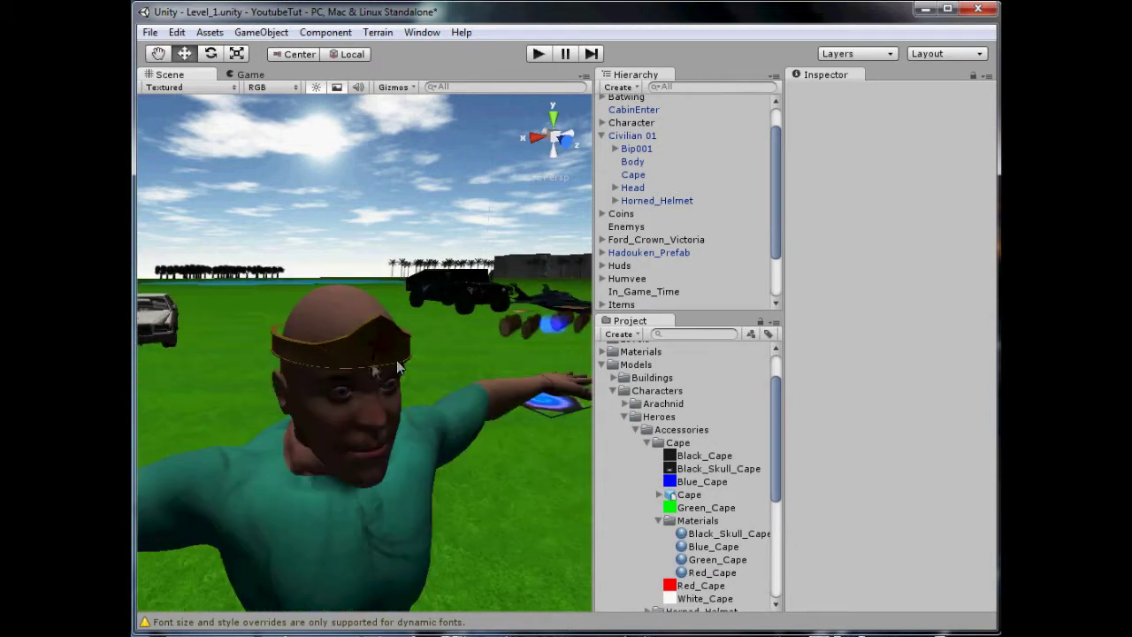
Select the star on the Surgeon's headband to inspect the material it uses
left_click(385, 348)
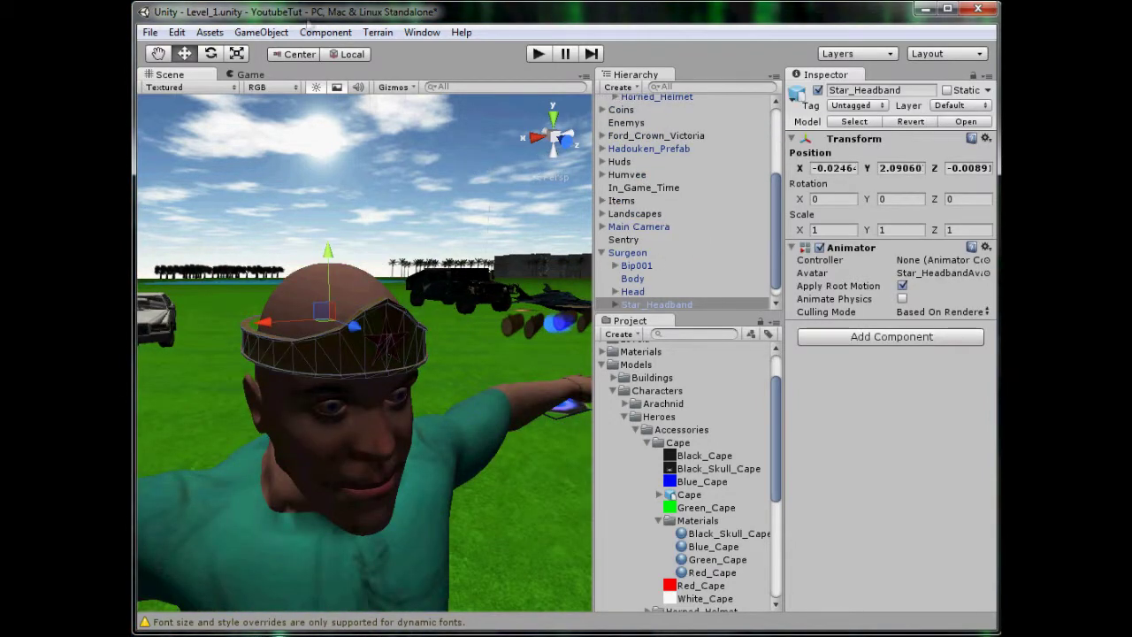
left_click(317, 88)
left_click(385, 350)
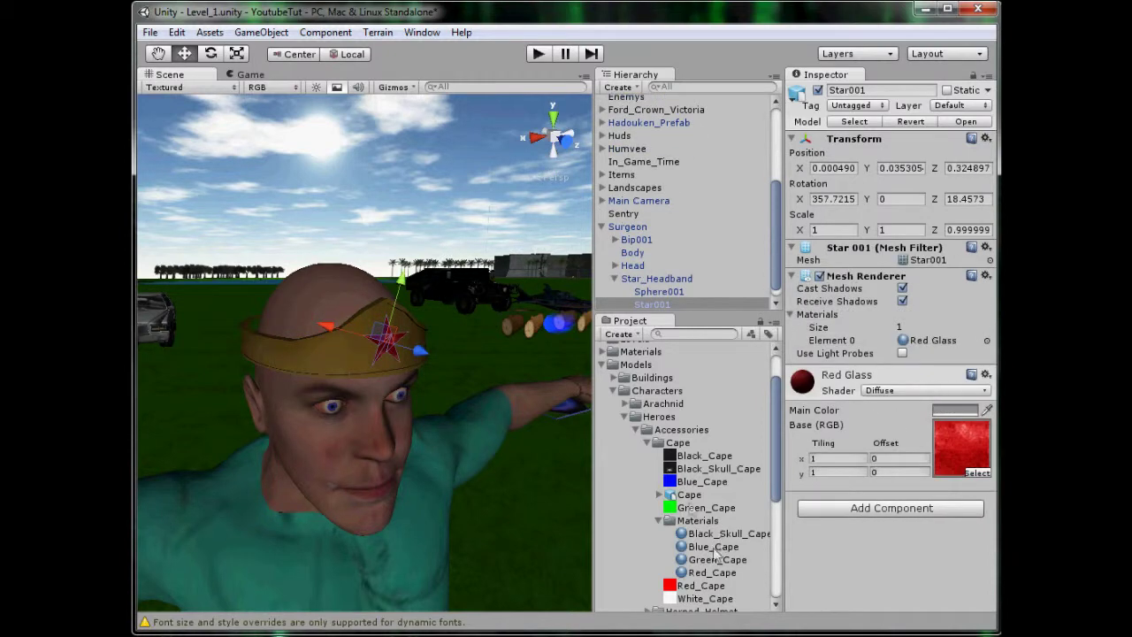
Duplicate the Red Glass material in the Star_Headband Materials folder and rename the copy Blue Glass
left_click(648, 443)
left_click(648, 468)
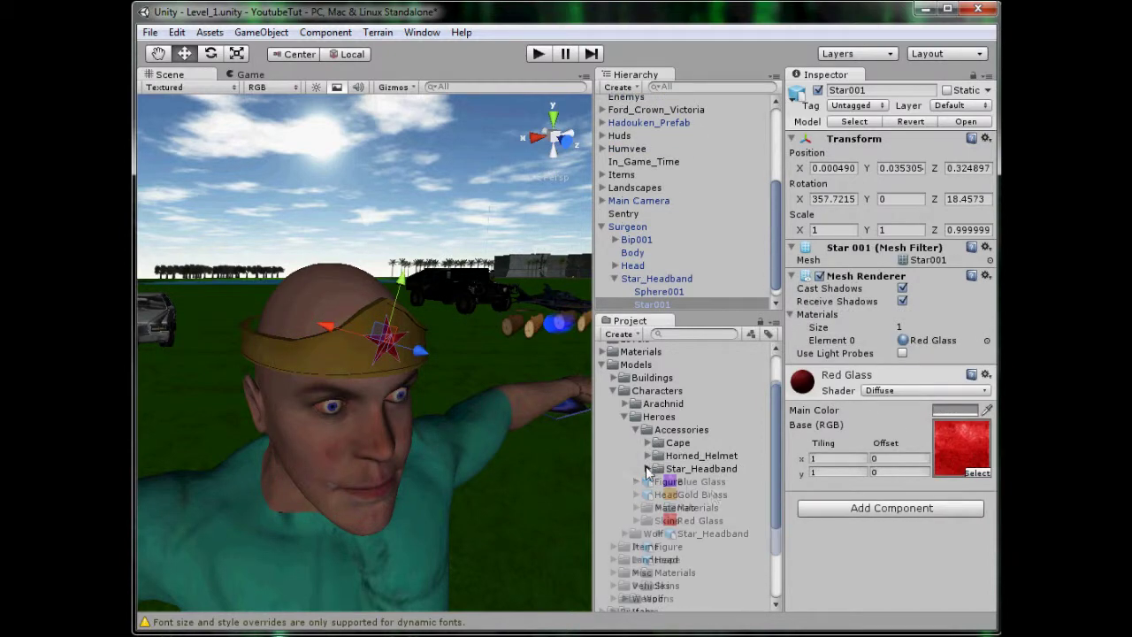
left_click(659, 508)
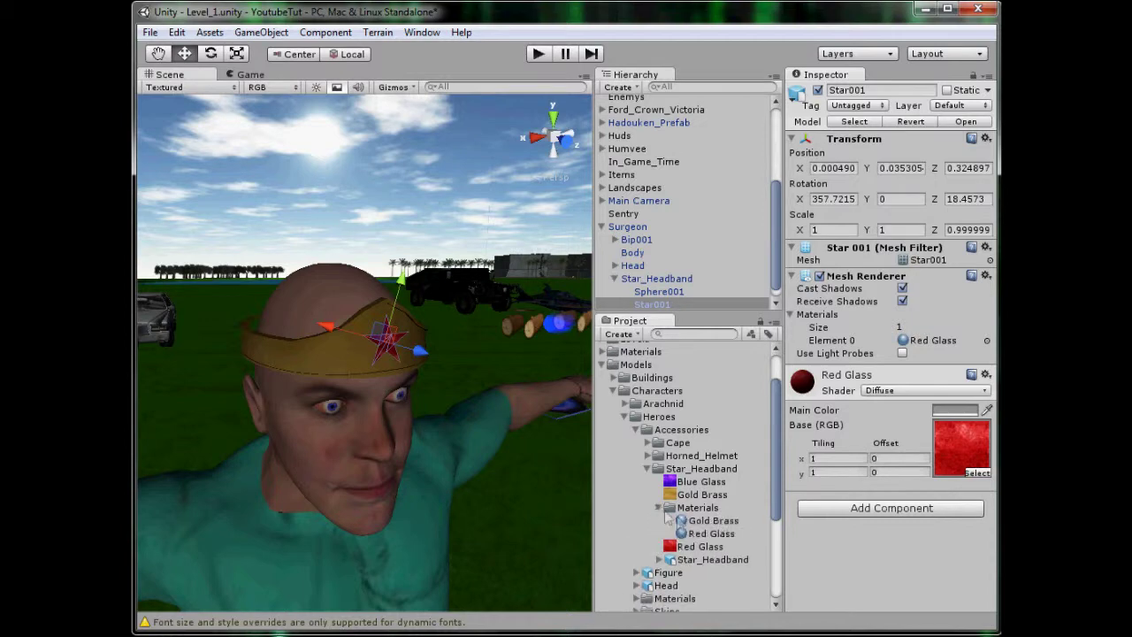
left_click(711, 533)
key("ctrl+d")
left_click(713, 547)
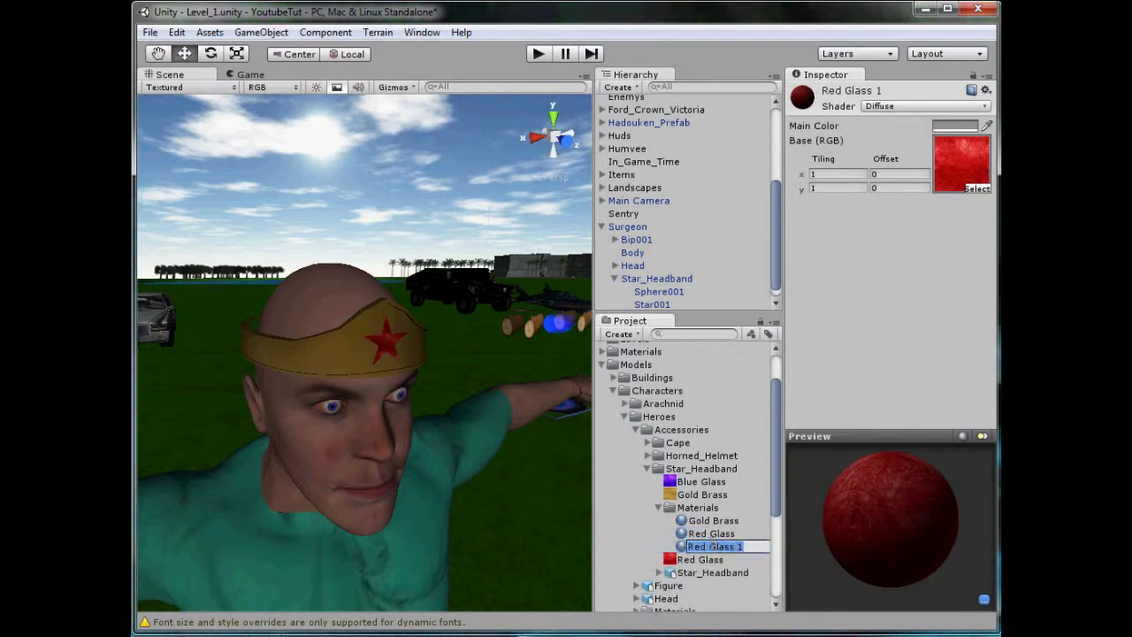
type("Blue Glass 1")
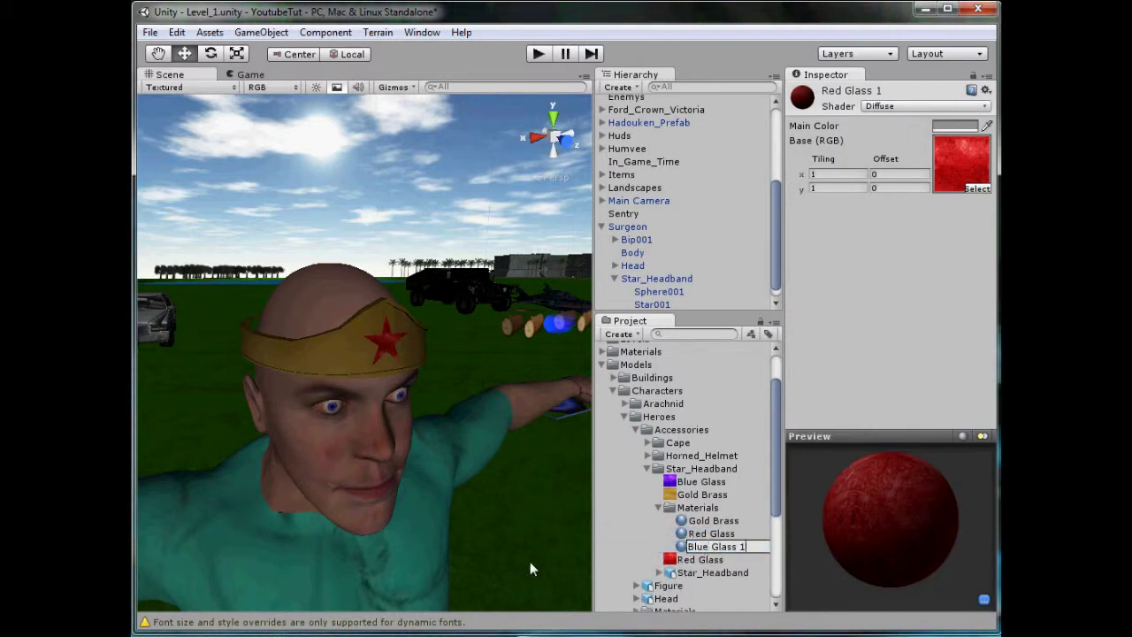
key("Return")
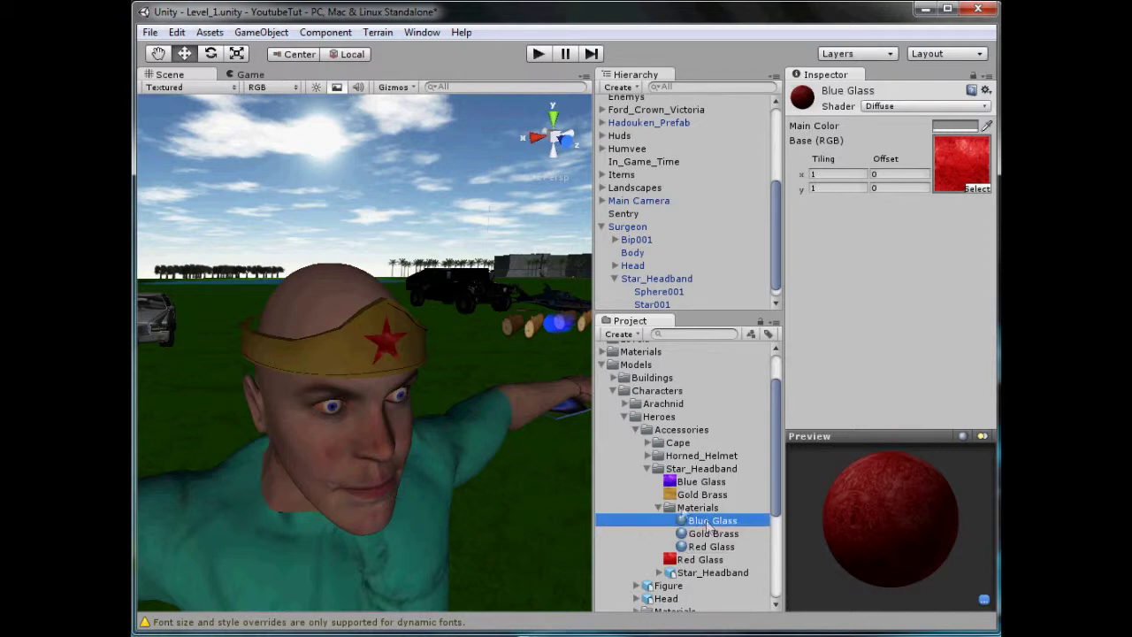
Set the Blue Glass image as the Blue Glass material's base texture and assign that material to the headband's star
left_click_drag(686, 485, 866, 280)
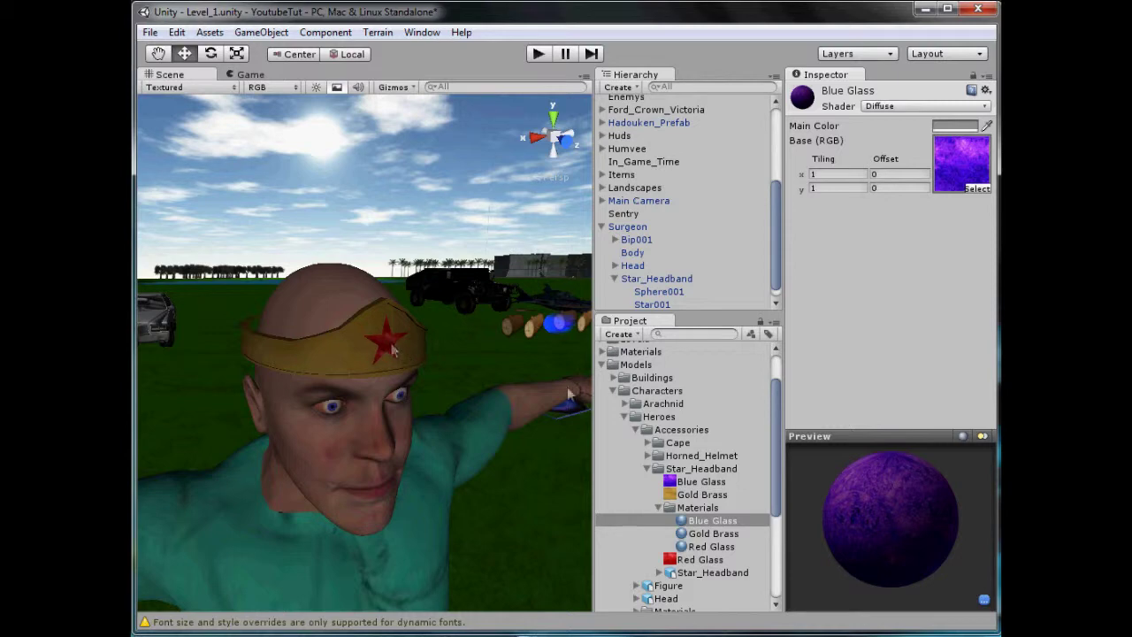
left_click(707, 521)
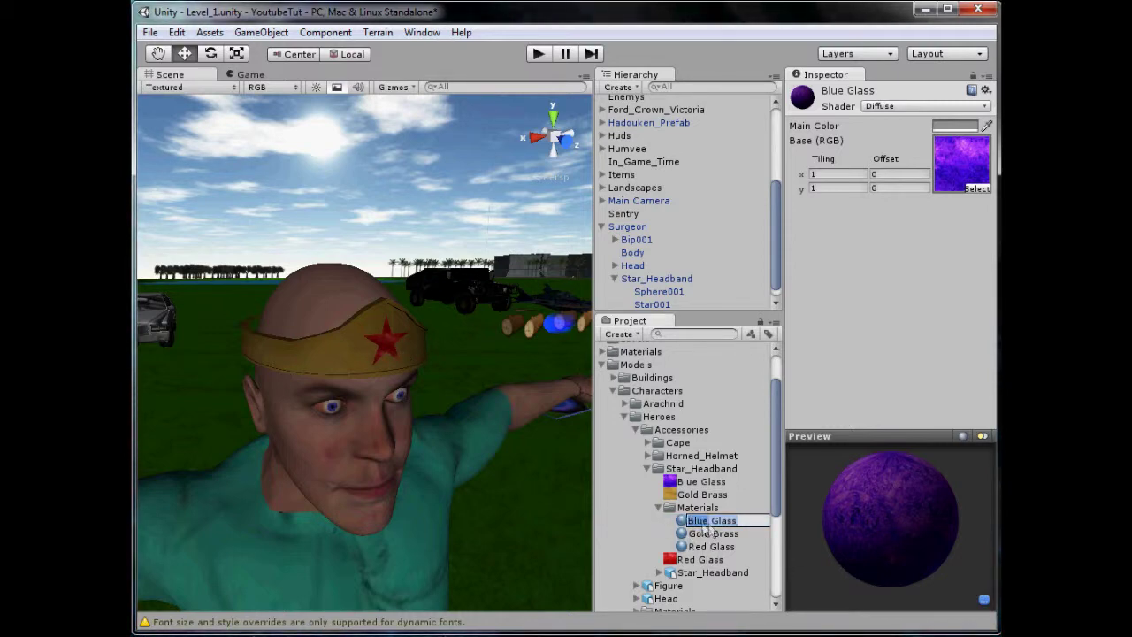
left_click(391, 343)
left_click(391, 343)
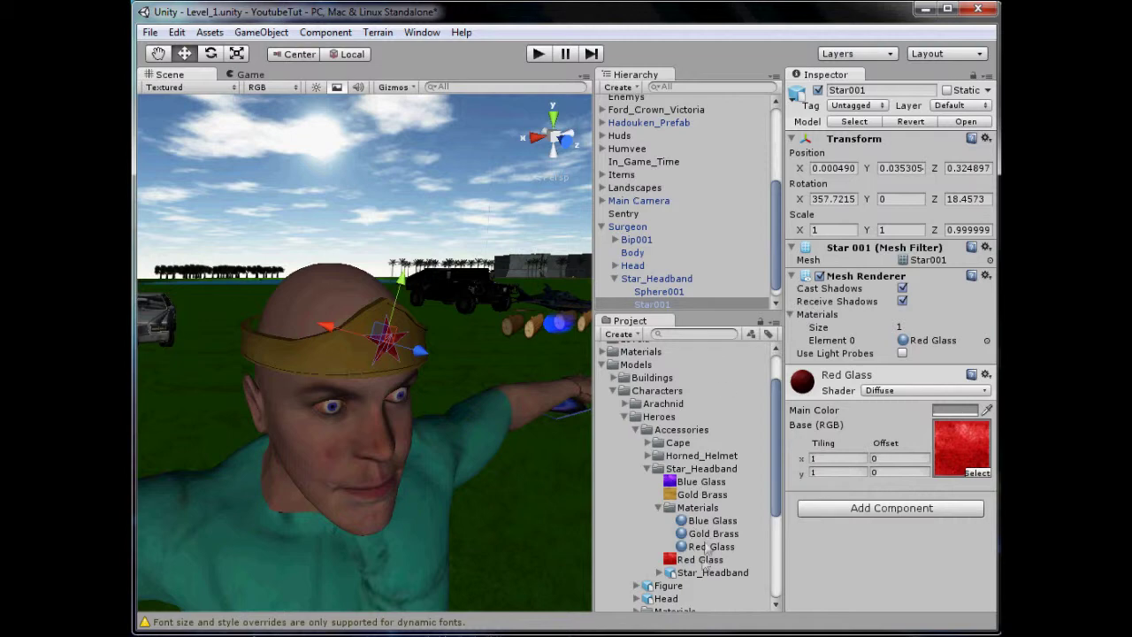
left_click(707, 522)
left_click_drag(738, 511, 933, 339)
left_click(395, 216)
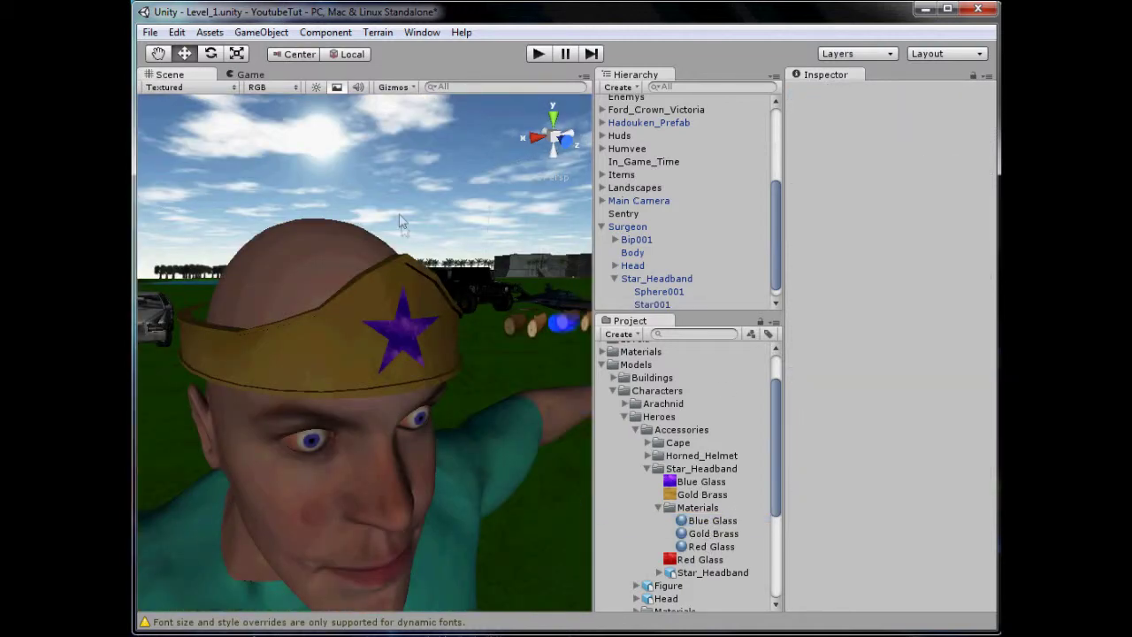
left_click(716, 522)
left_click(712, 520)
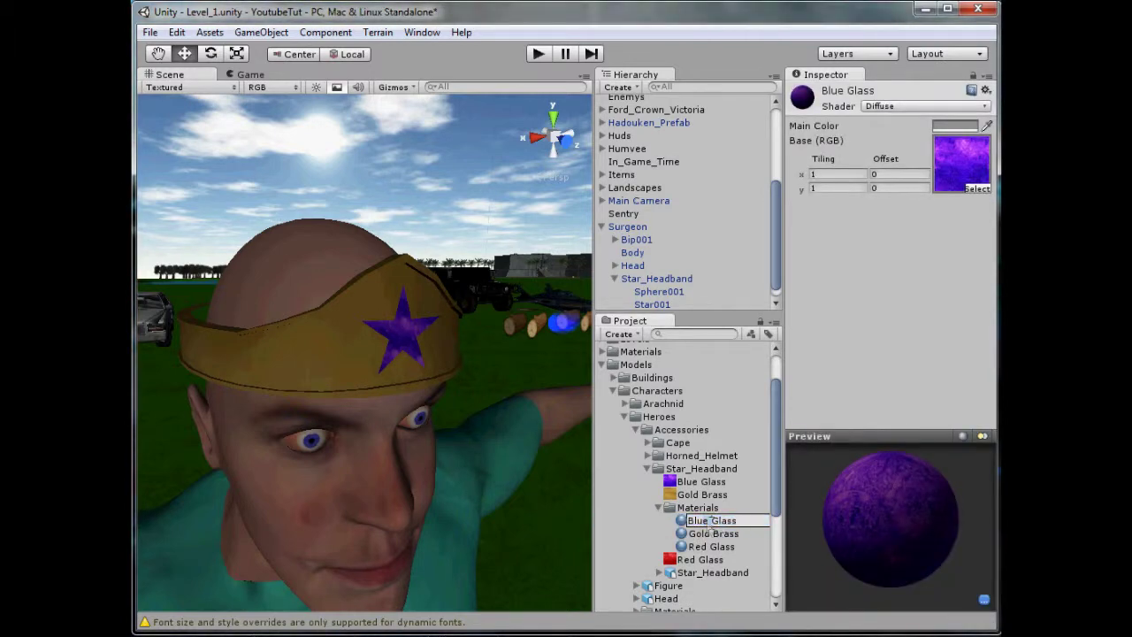
type("Purple")
key("BackSpace")
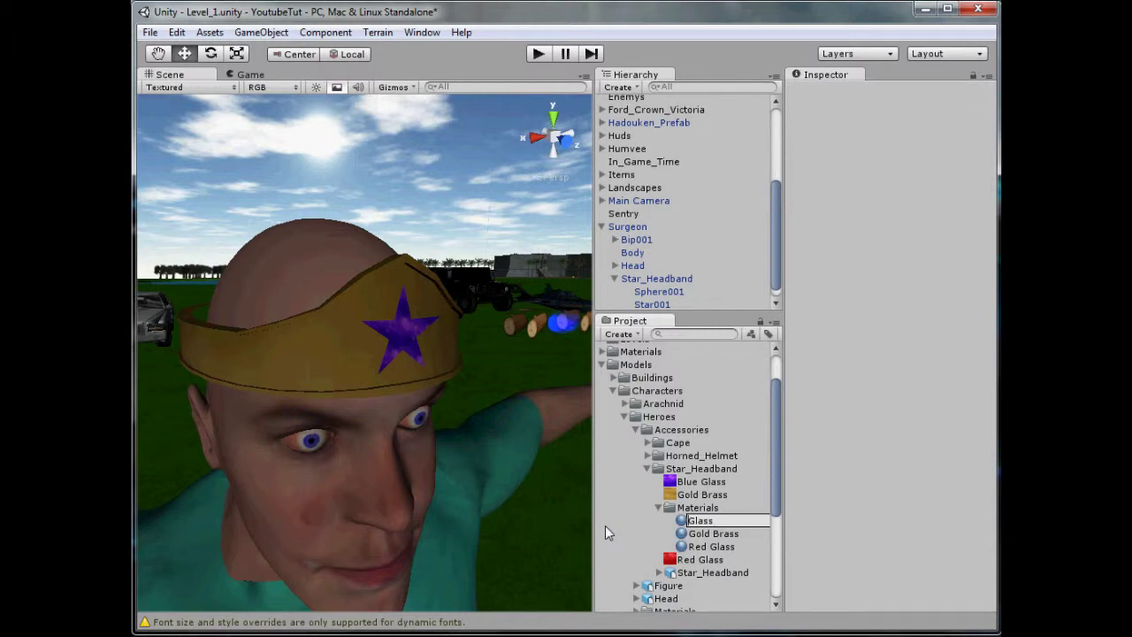
key("Escape")
left_click(707, 523)
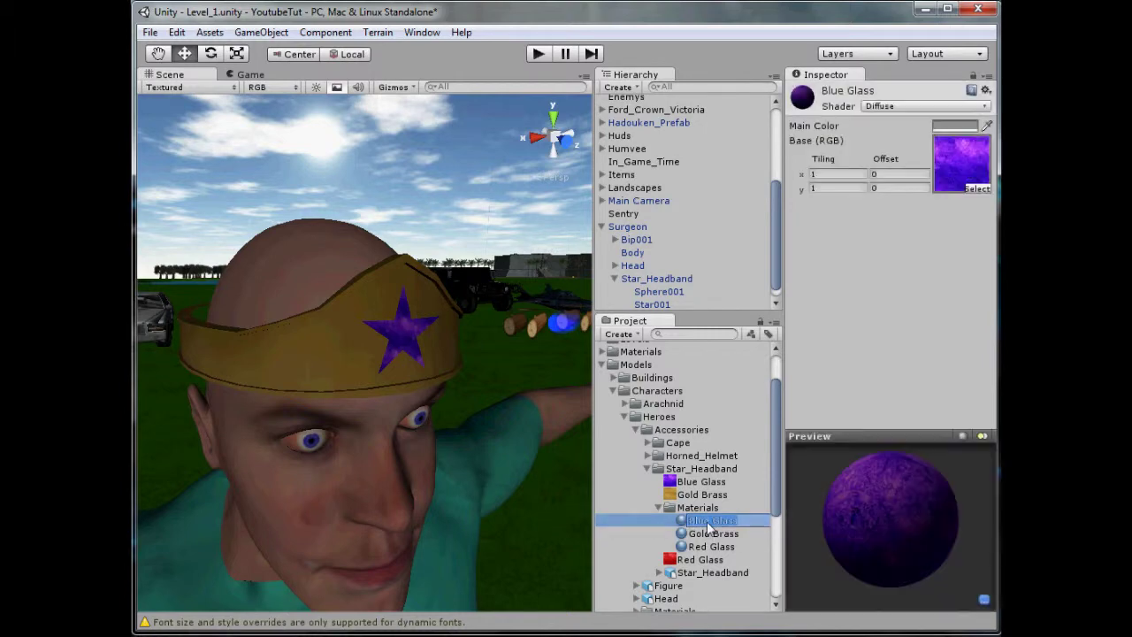
double_click(712, 521)
left_click(669, 523)
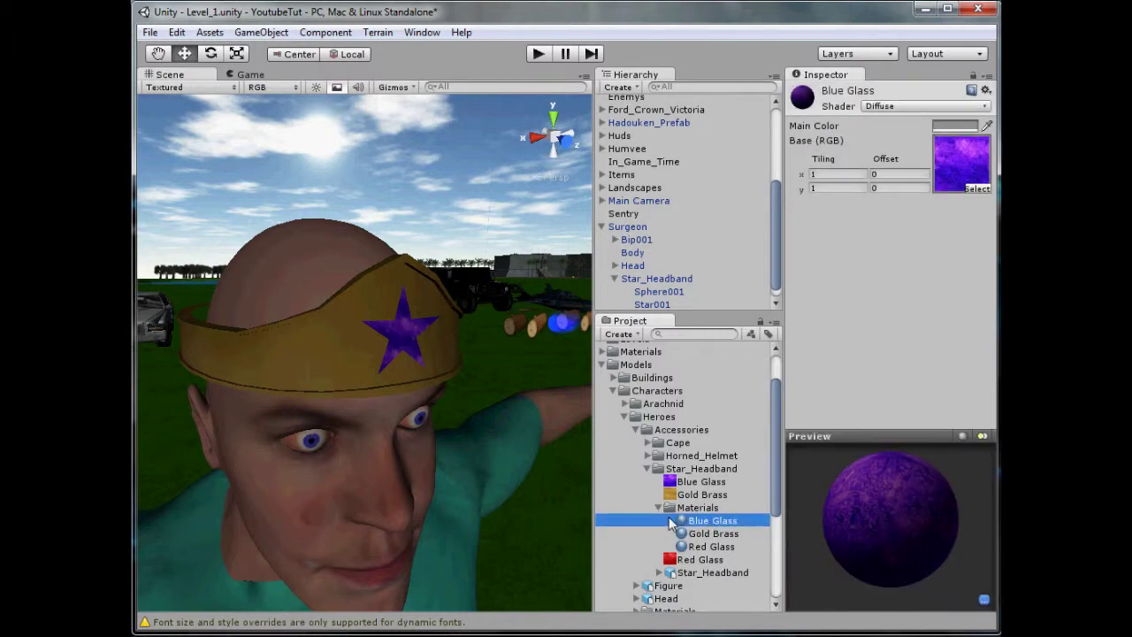
Rename the Blue Glass material as Purple Glass
left_click(710, 522)
left_click_drag(708, 521, 626, 531)
type("Purple")
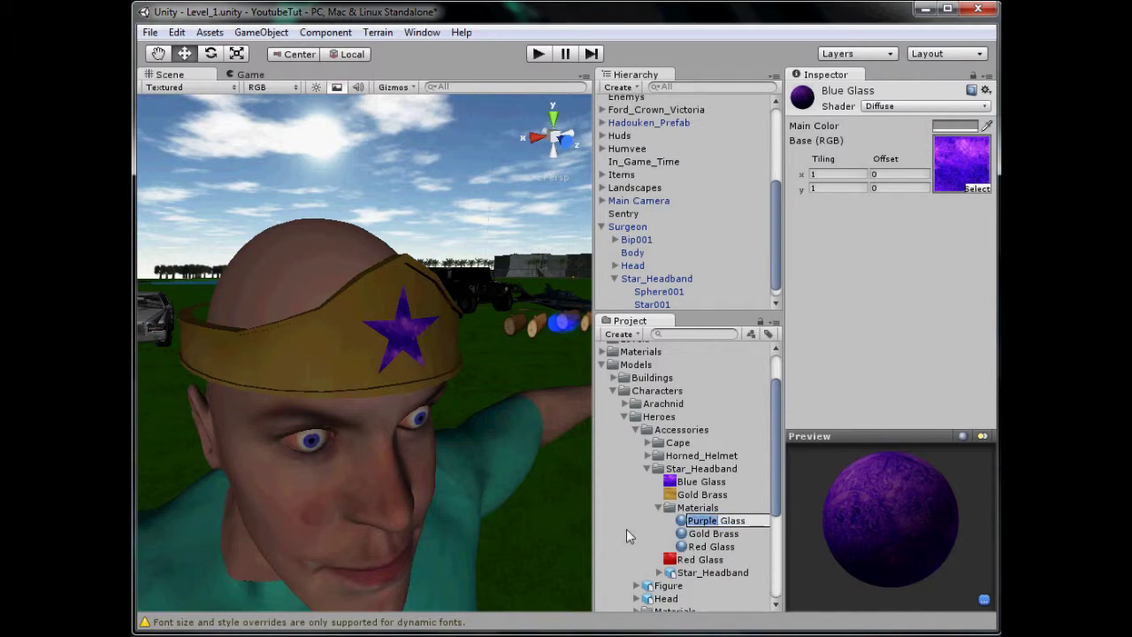
key("Return")
Rename the Blue Glass texture in the Star_Headband folder as Purple Glass
left_click(688, 483)
left_click(688, 483)
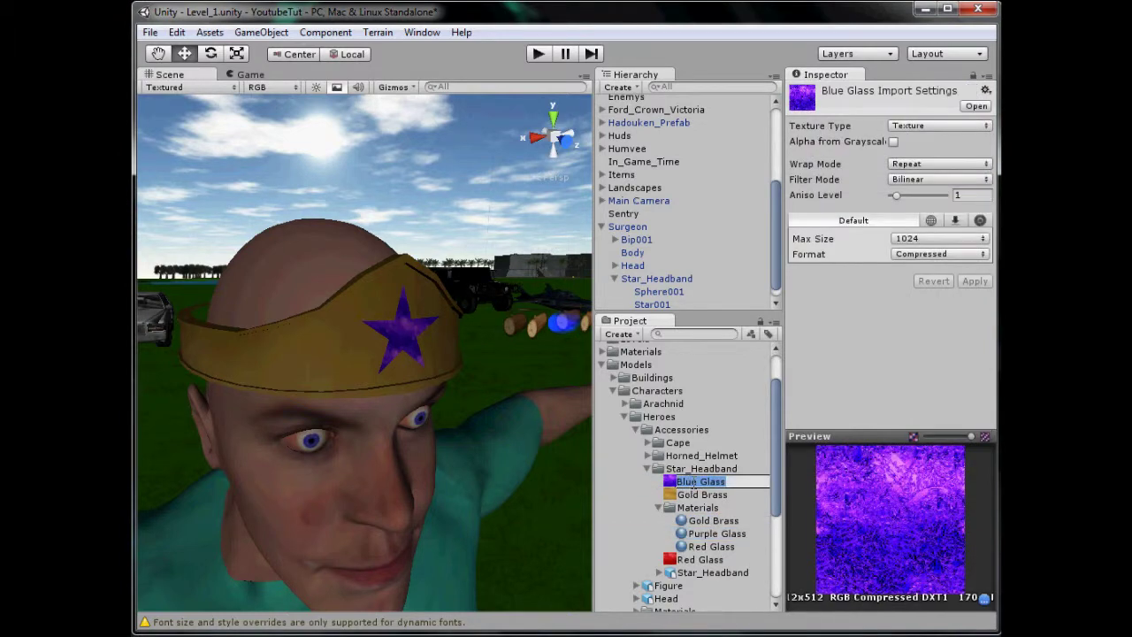
type("Purple")
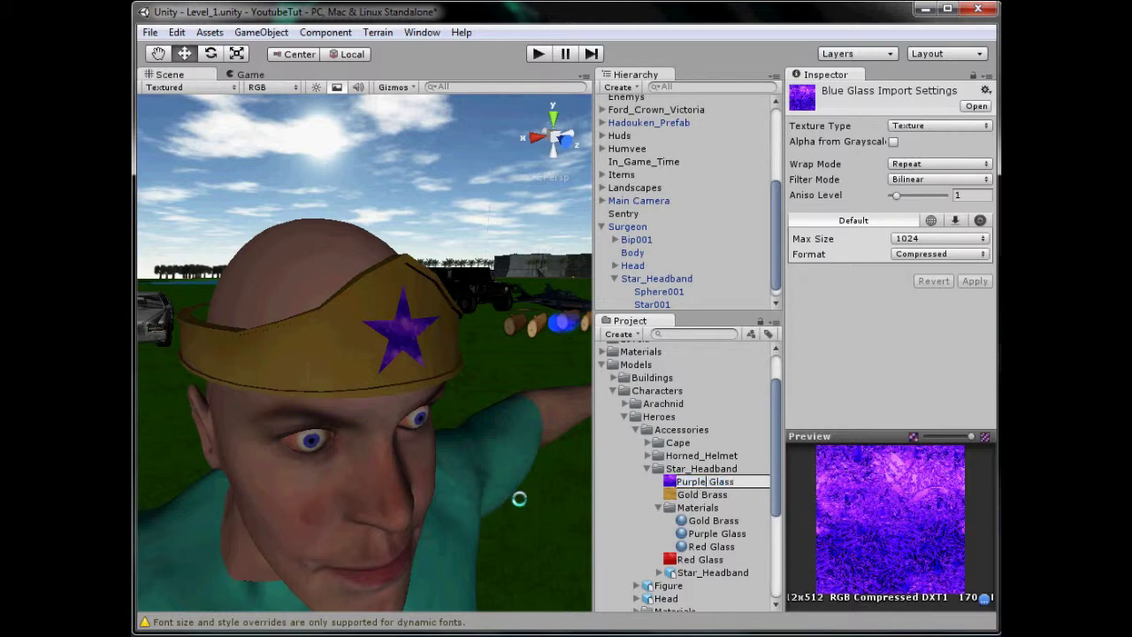
key("Return")
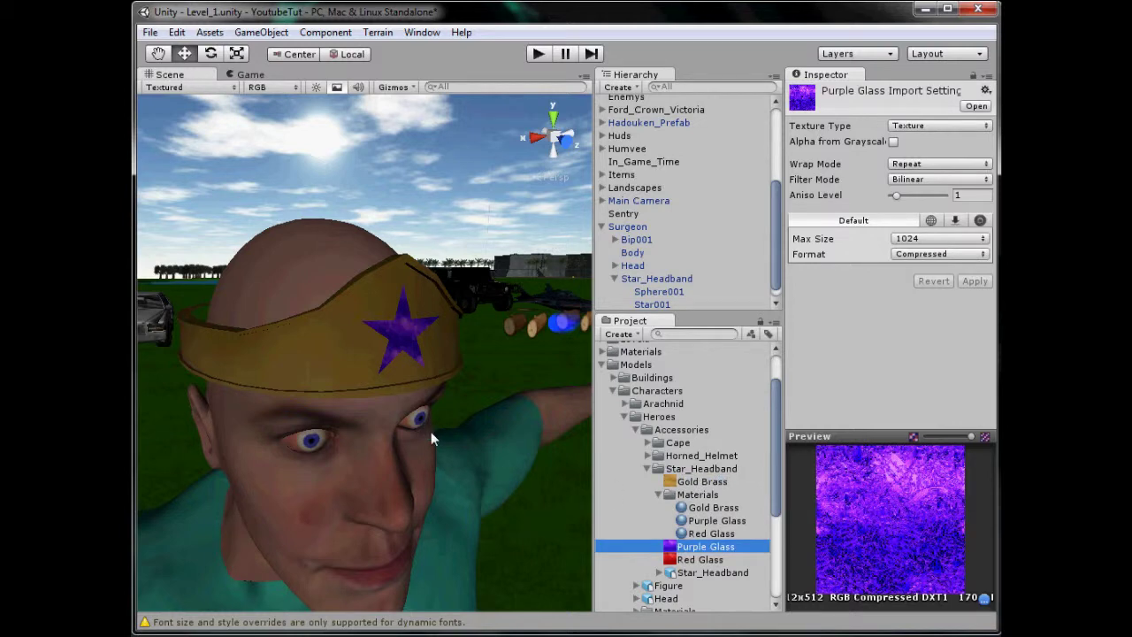
Look over the whole Surgeon wearing the headband in the scene and collapse the Star_Headband project folder
left_click(440, 155)
scroll(407, 216, "down", 5)
scroll(398, 226, "up", 6)
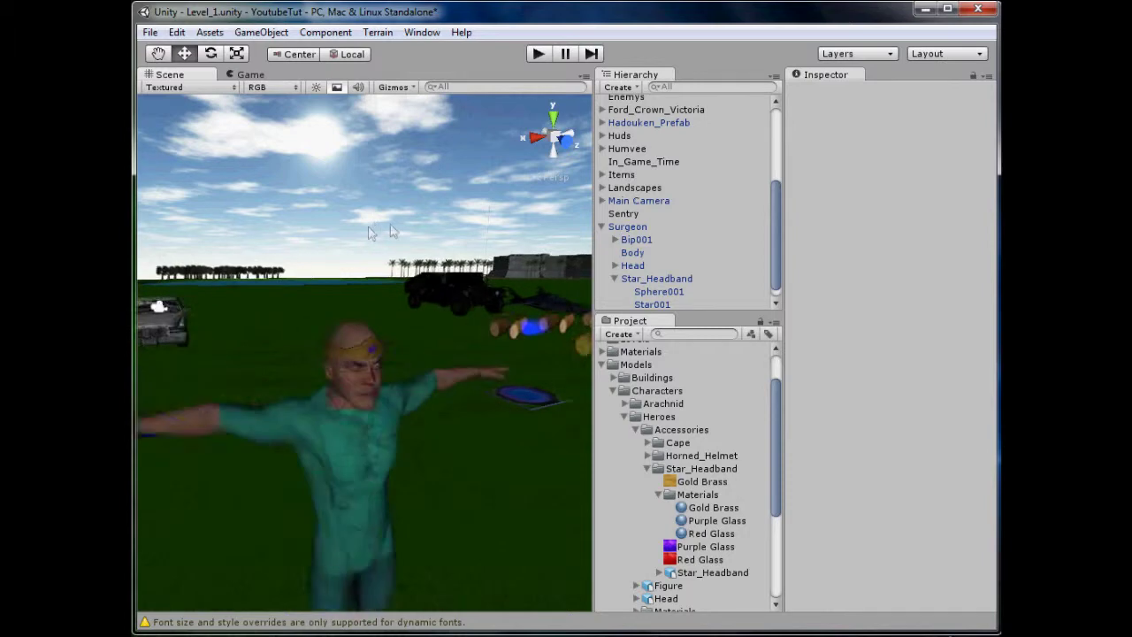
scroll(423, 248, "down", 5)
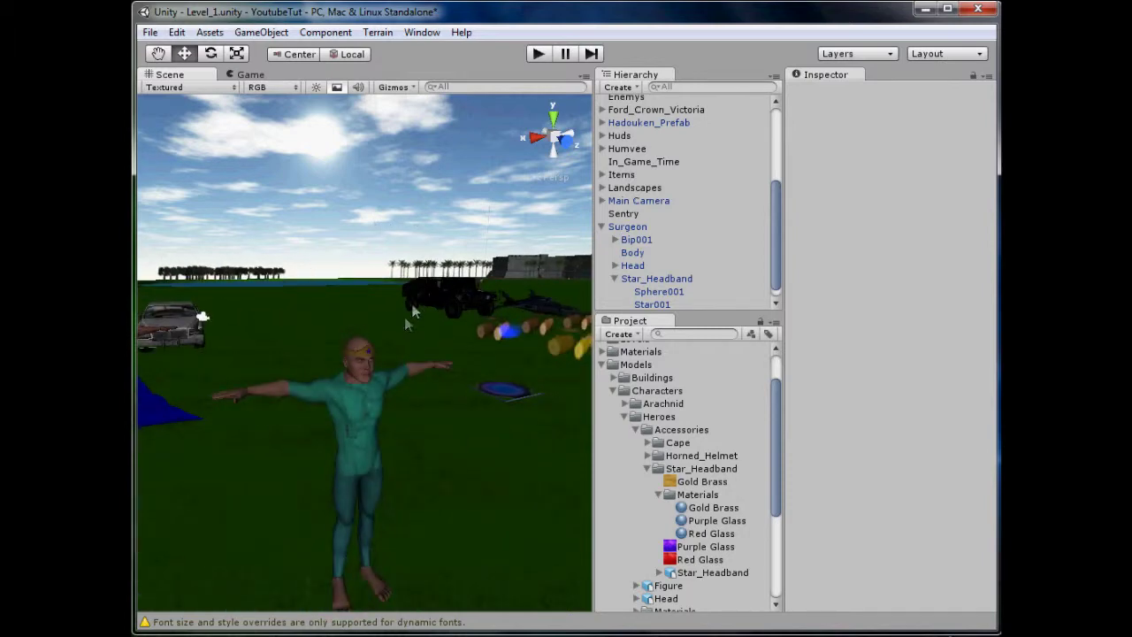
left_click(647, 468)
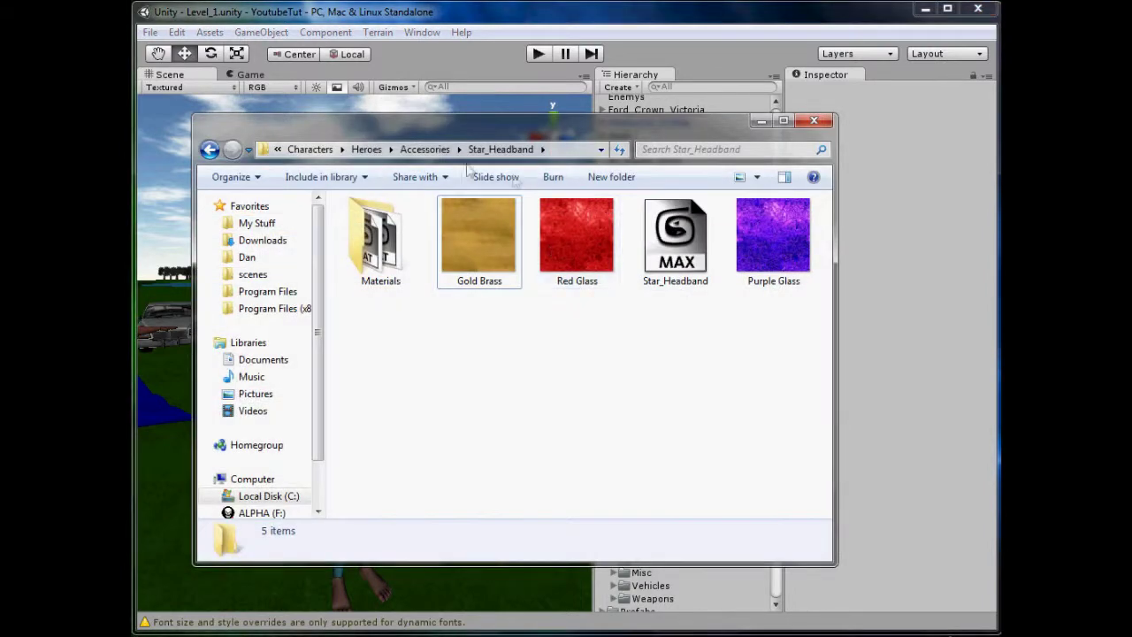
Go to the Original folder under Heroes > Skins in File Explorer and open Original_Skin.psd in Photoshop
left_click(423, 150)
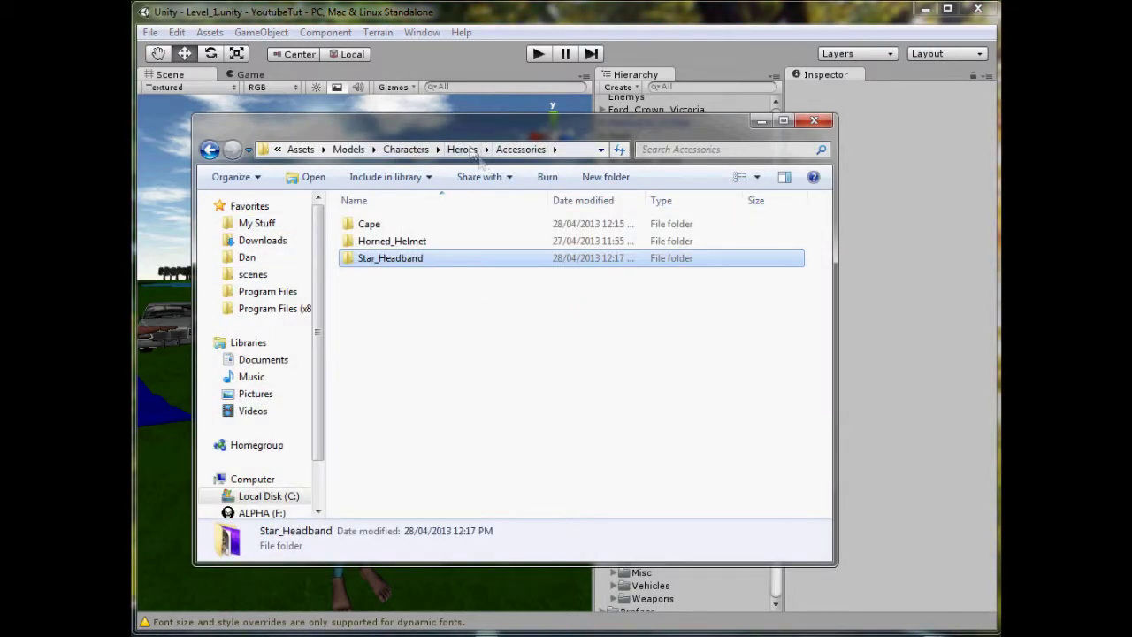
left_click(463, 151)
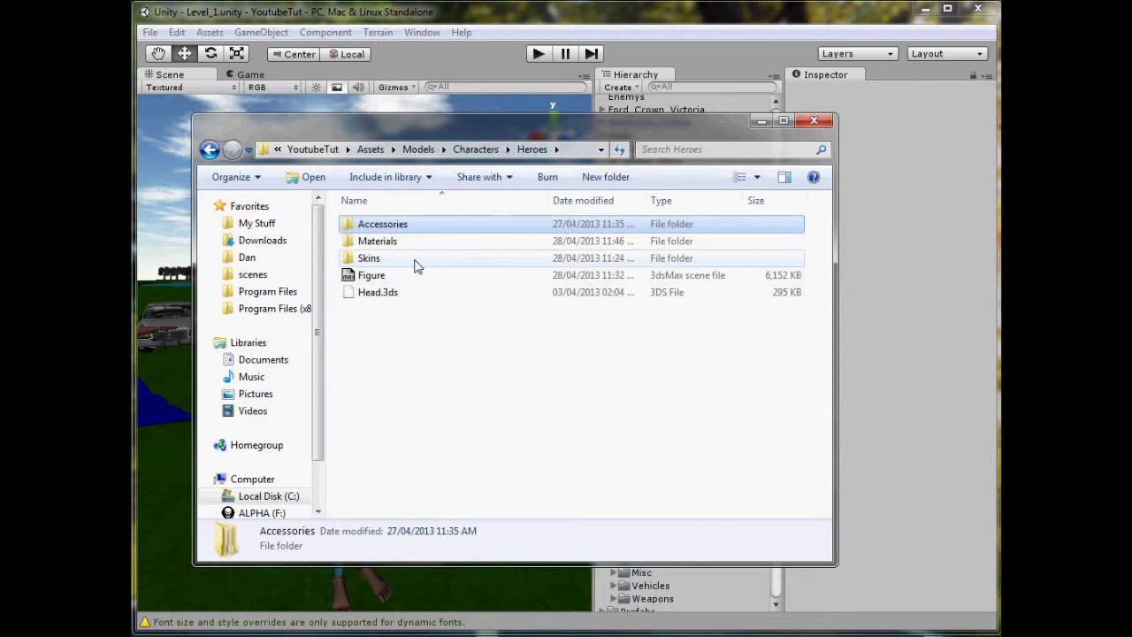
double_click(415, 260)
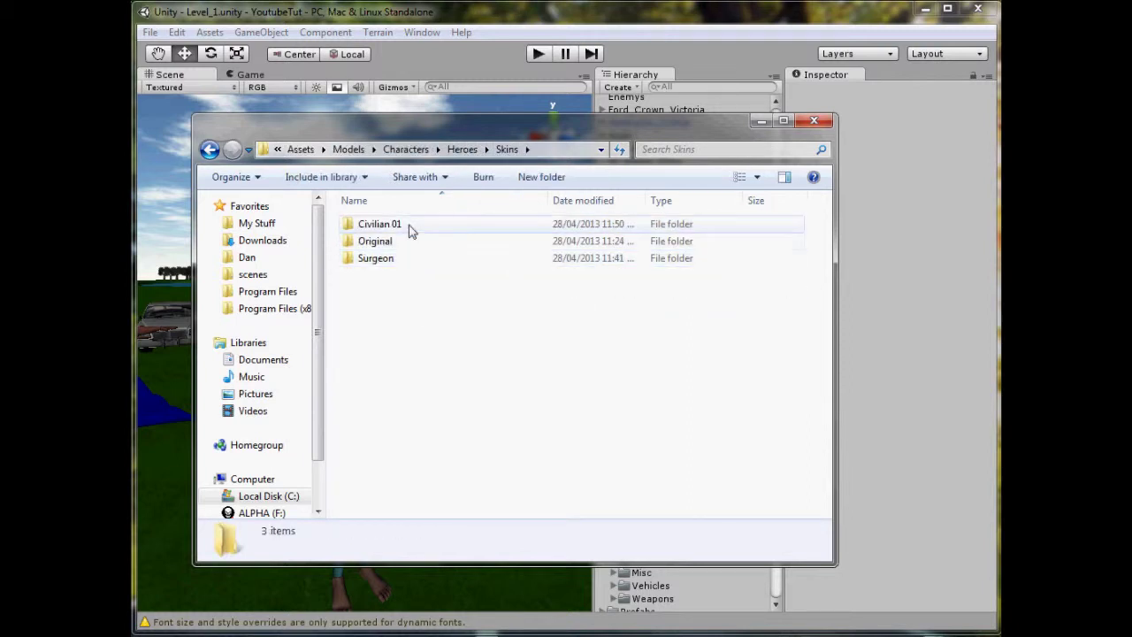
left_click(409, 227)
double_click(392, 242)
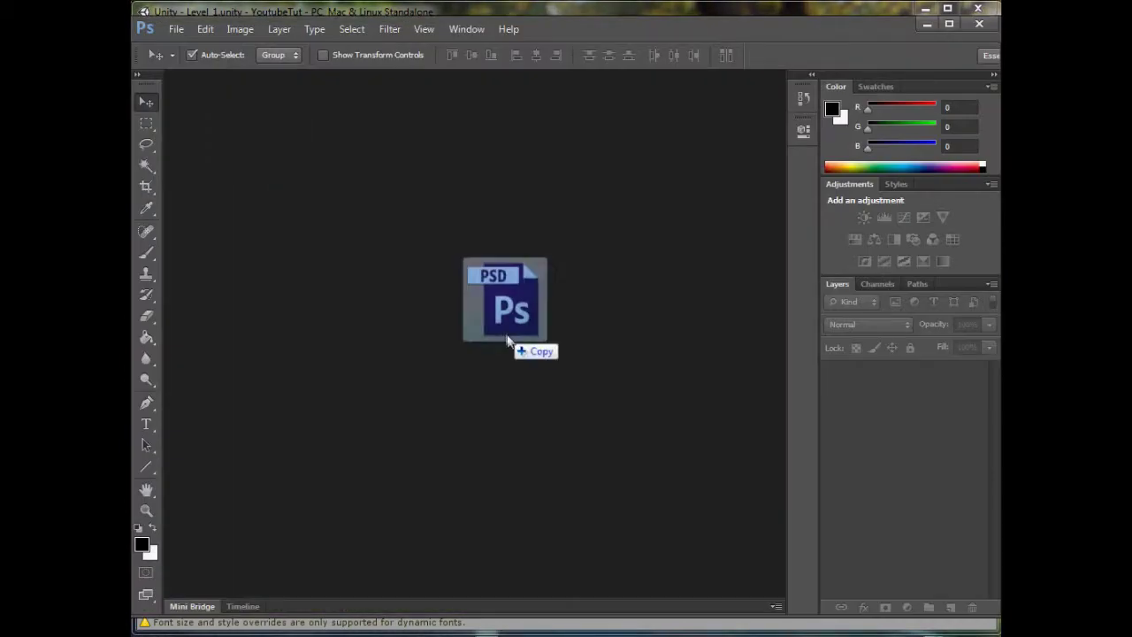
left_click_drag(505, 339, 504, 332)
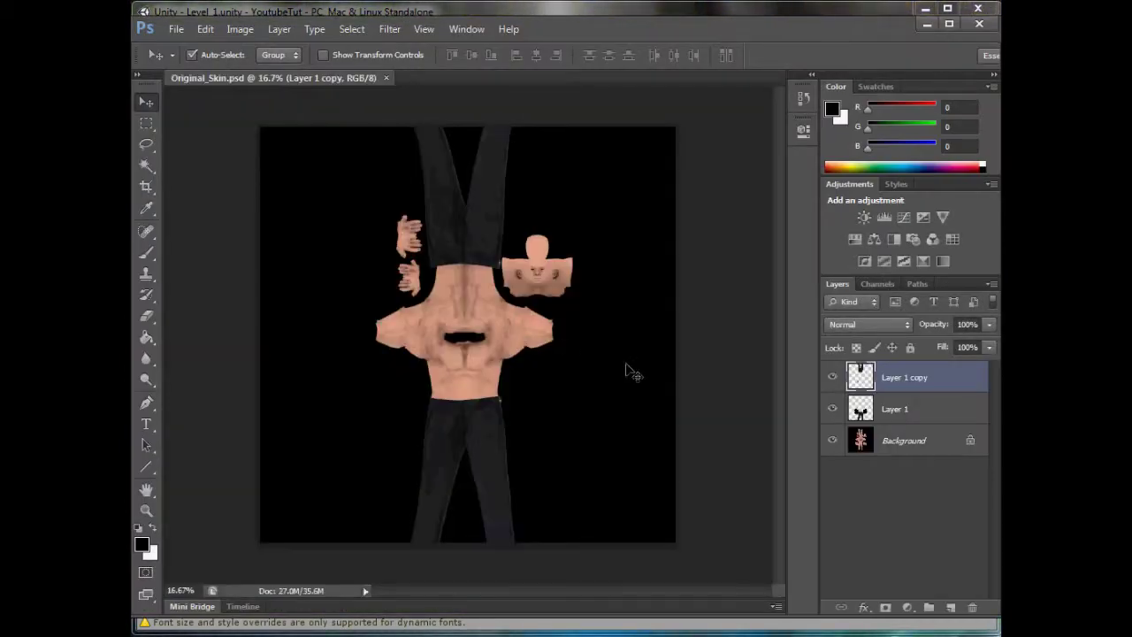
Delete Layer 1 and Layer 1 copy from Original_Skin.psd, leaving only the Background, and close the document
left_click(916, 409, "shift")
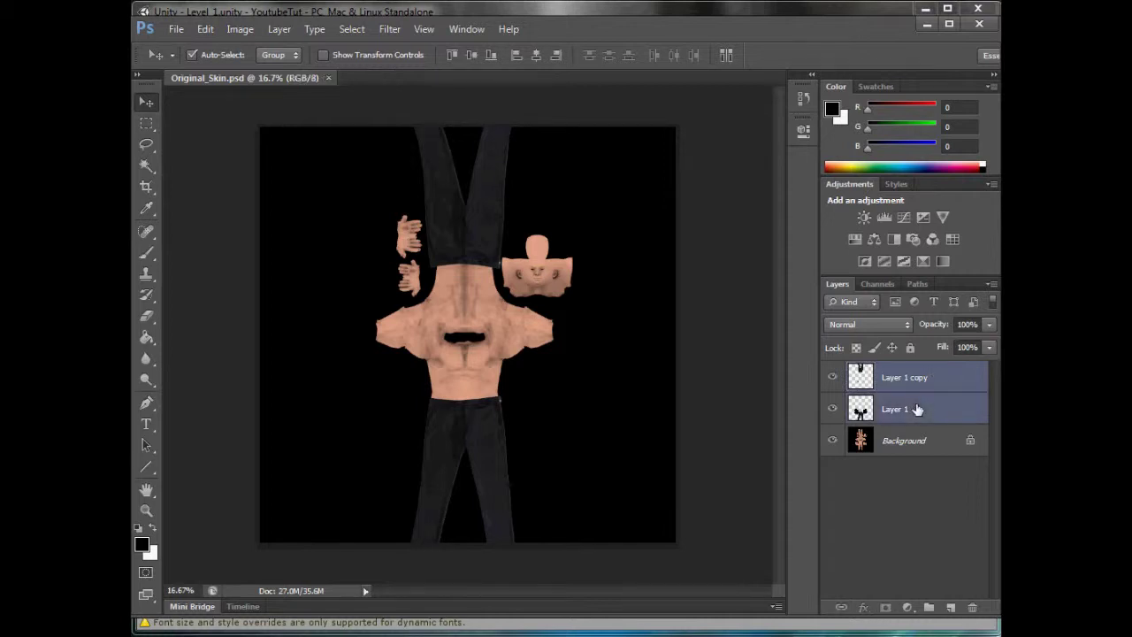
key("Delete")
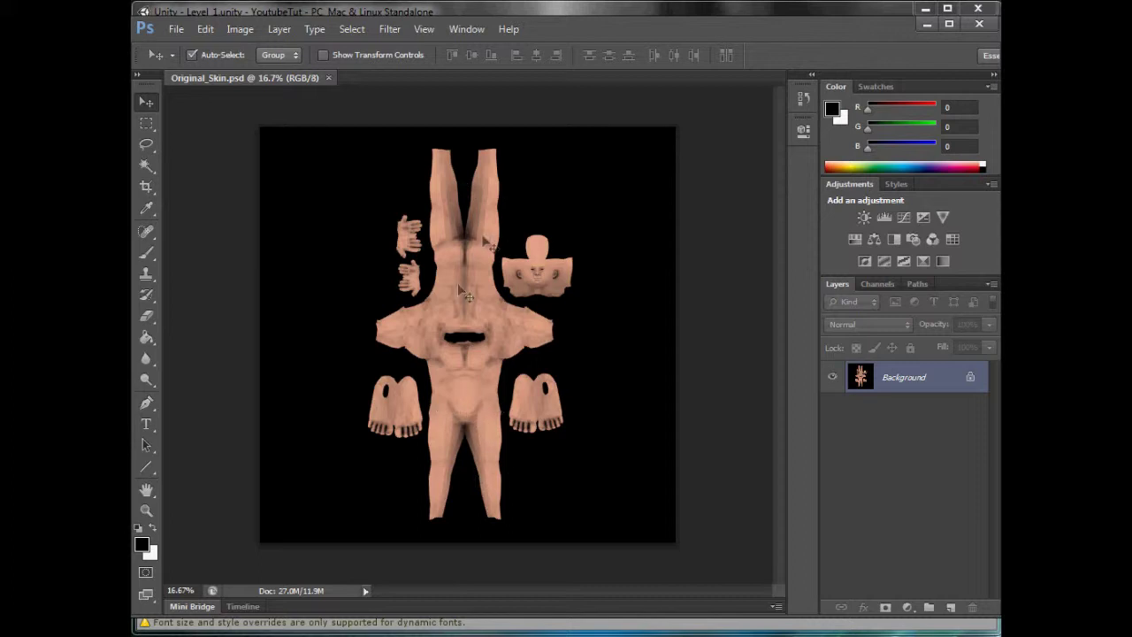
left_click(328, 78)
Switch to File Explorer, duplicate the Civilian 01 skin folder, rename the copy as Civilian 02 and open it
key("alt+Tab")
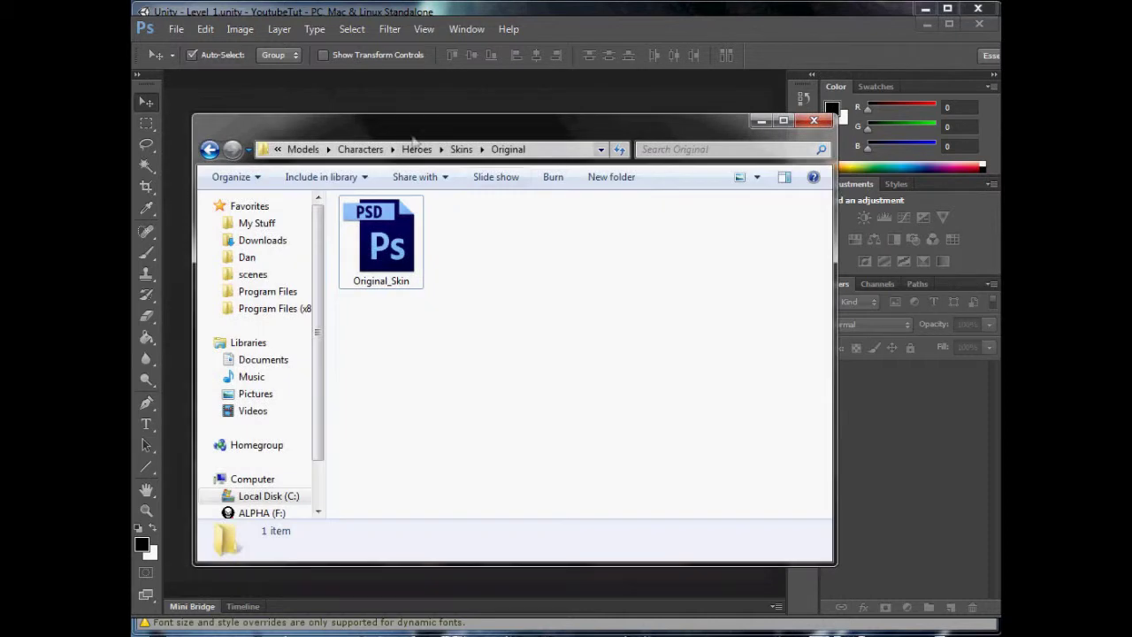
left_click(452, 150)
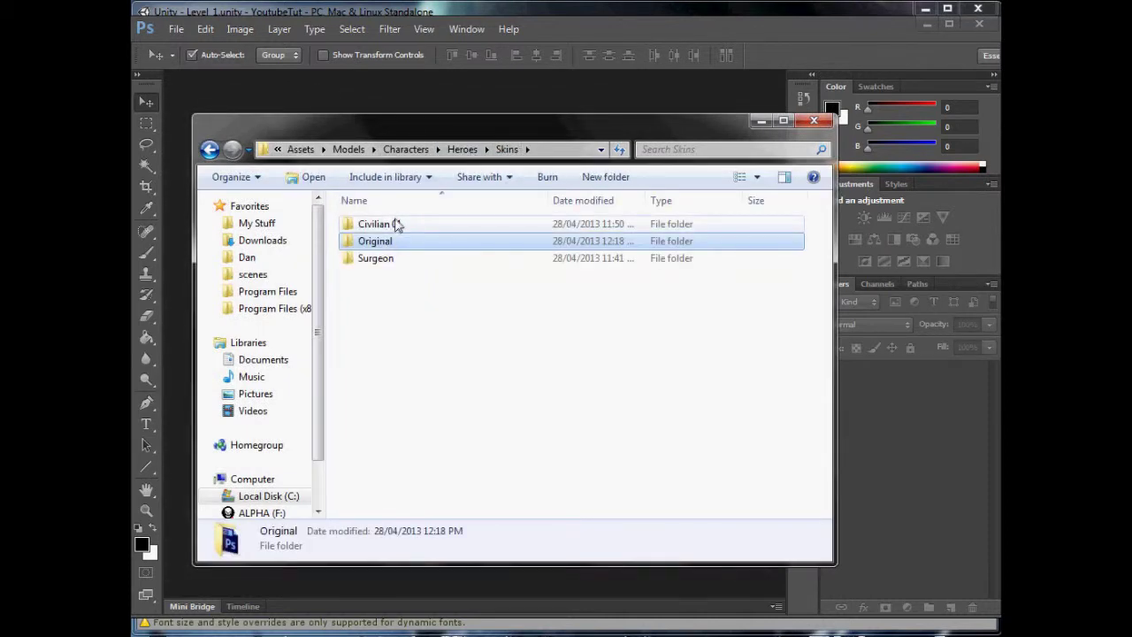
left_click(394, 224)
key("ctrl+c")
key("ctrl+v")
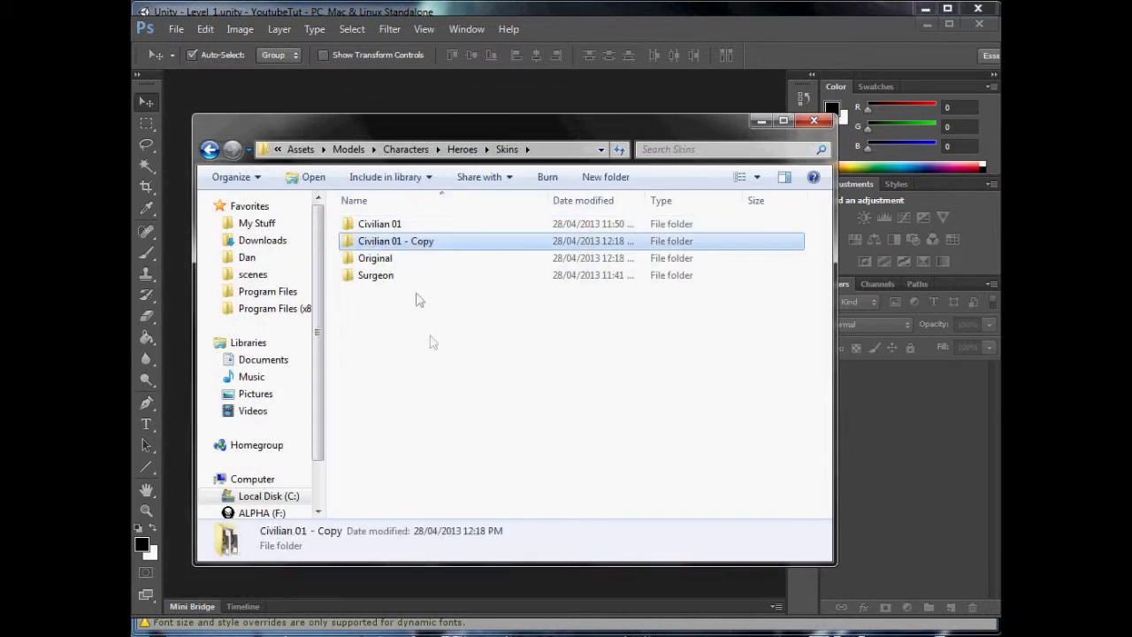
key("F2")
type("Civilian 02")
key("Return")
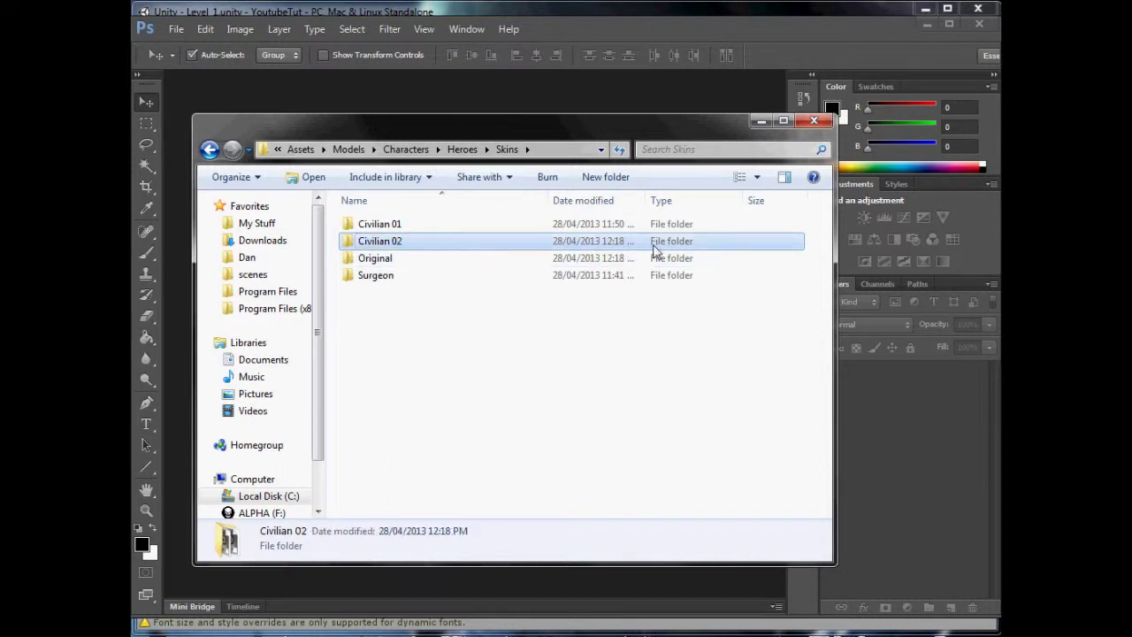
double_click(651, 246)
left_click(400, 242)
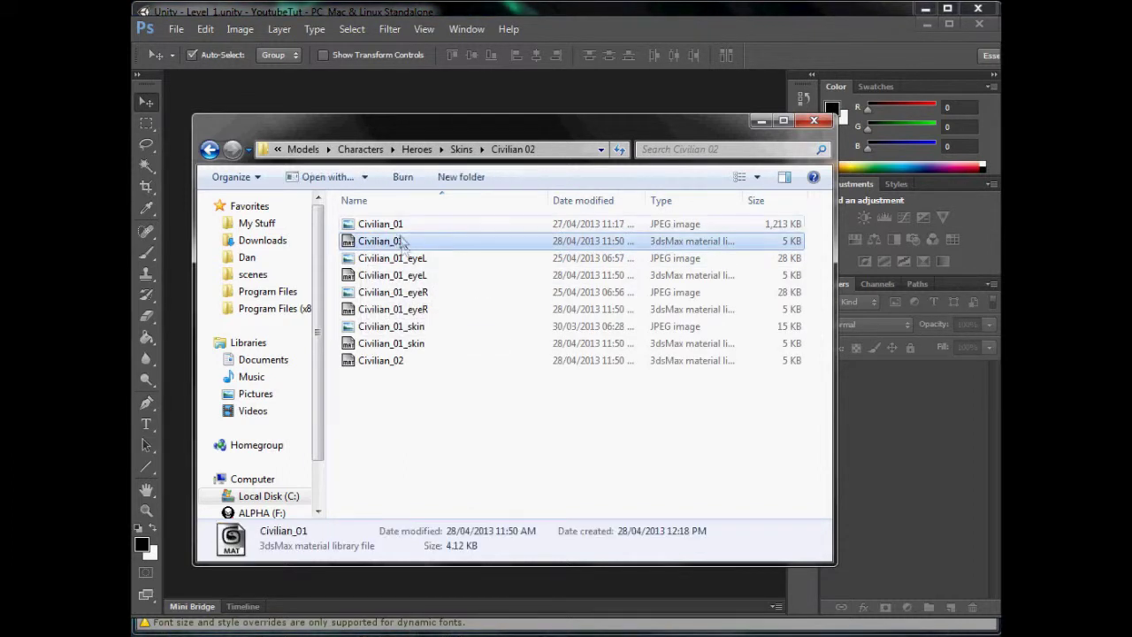
left_click(403, 240)
key("End")
key("BackSpace")
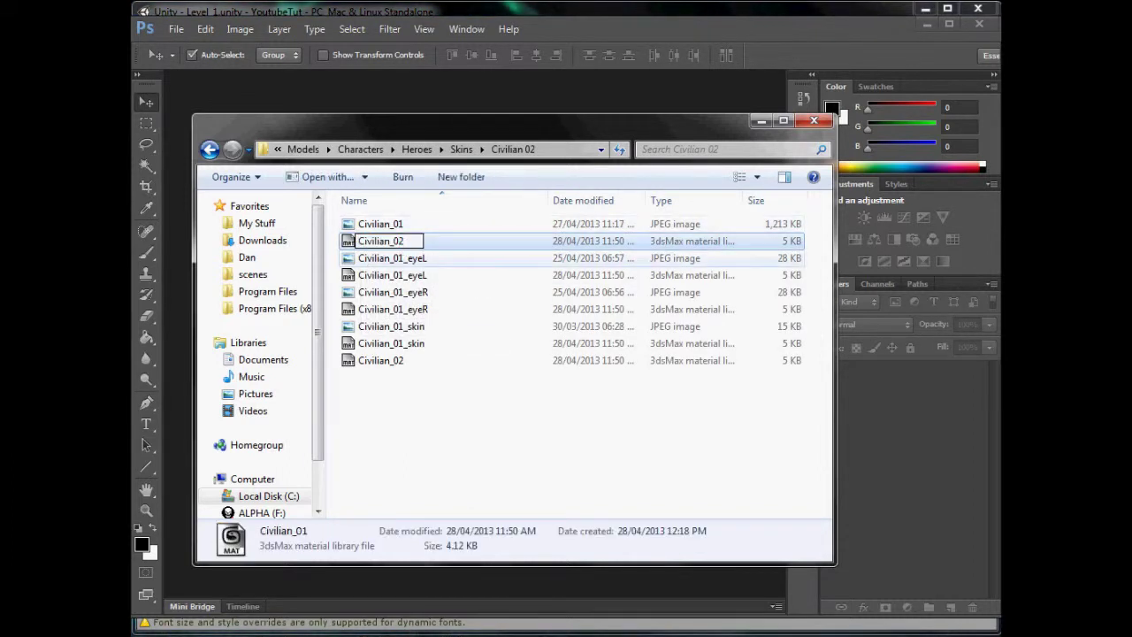
key("Escape")
Rename the Civilian_02 material file as Civilian_03
left_click(387, 362)
key("F2")
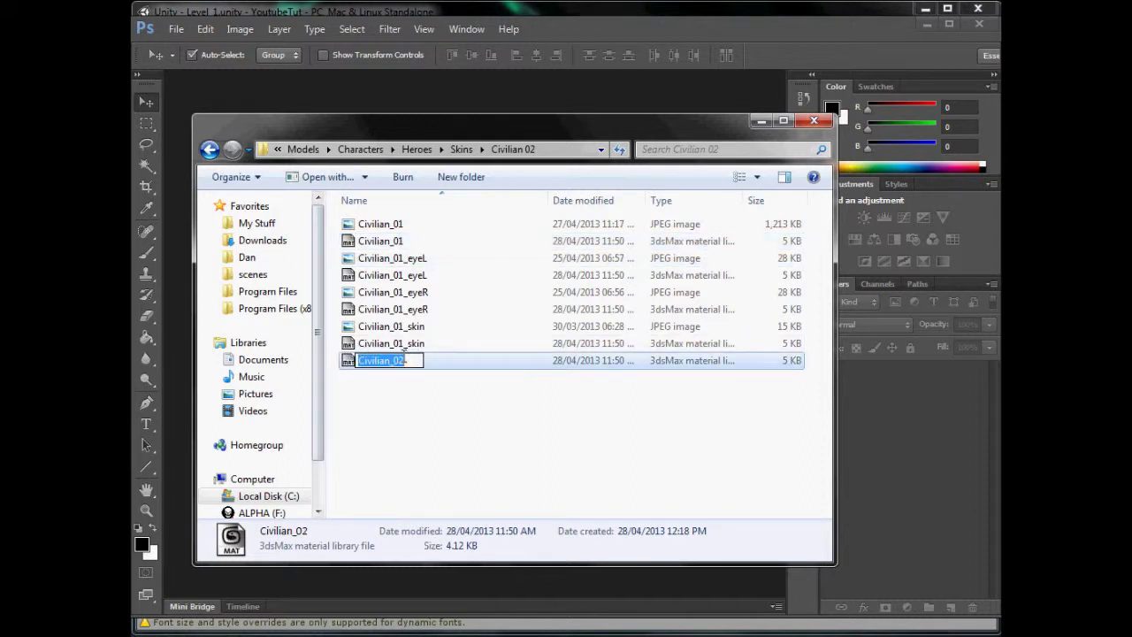
key("BackSpace")
type("3")
key("Return")
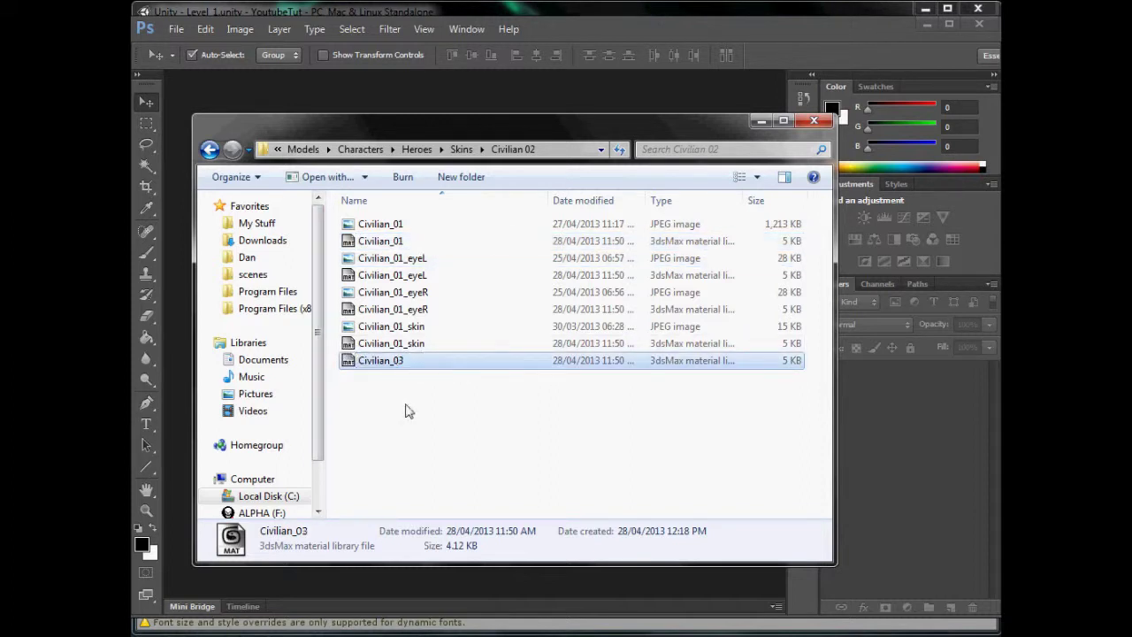
Rename the Civilian_01_skin material file as Civilian_03_skin and the Civilian_01_skin JPEG as Civilian_02_skin
left_click(402, 343)
key("F2")
type("3")
left_click(404, 328)
type("2")
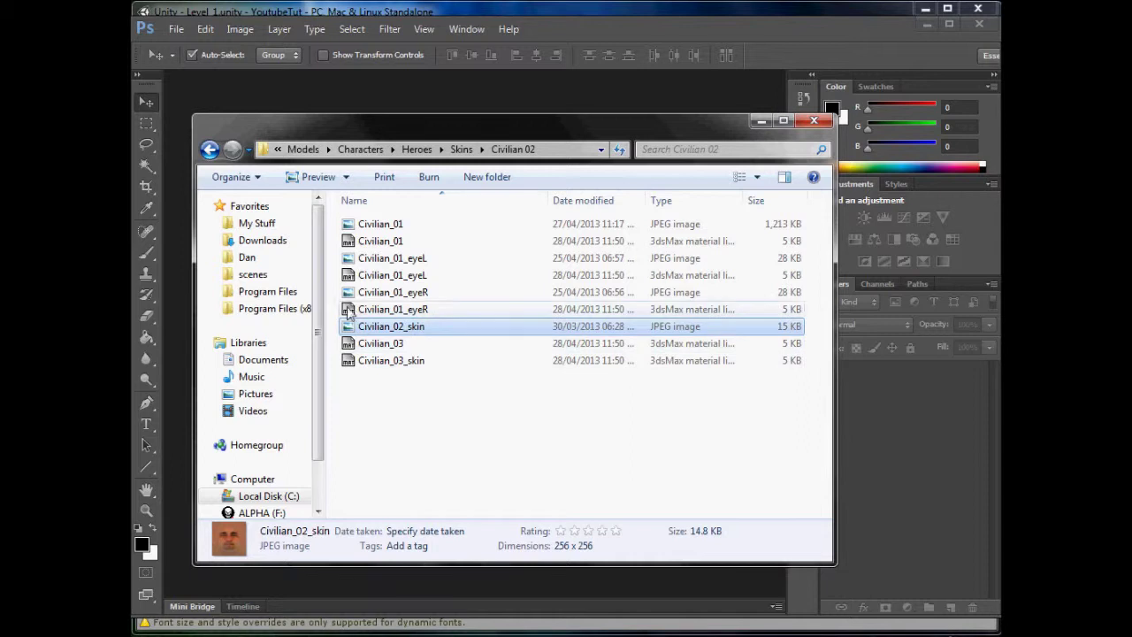
Rename the eye material files and JPEGs as Civilian_02_eyeR and Civilian_02_eyeL
left_click(406, 309)
key("F2")
type("2")
left_click(406, 292)
key("F2")
type("2")
left_click(408, 276)
key("F2")
type("Civilian_02_eyeL")
key("shift+Tab")
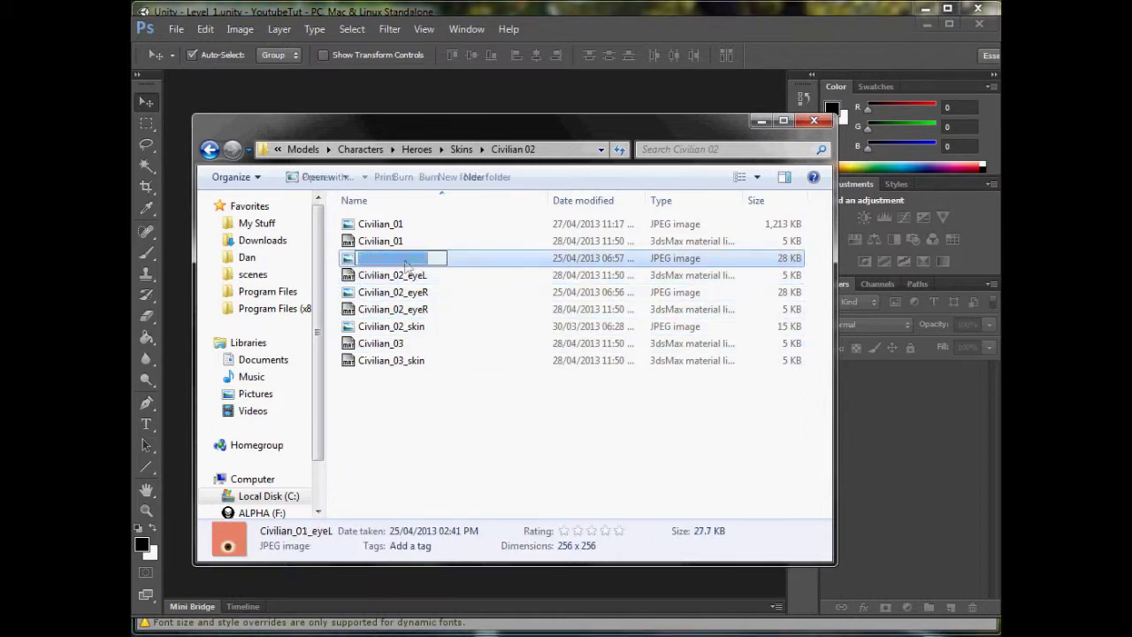
type("Civilian_02_eyeL")
Rename the Civilian_01 material file and the Civilian_01 JPEG as Civilian_02
key("shift+Tab")
type("Civilian_02")
key("shift+Tab")
type("Civilian_0")
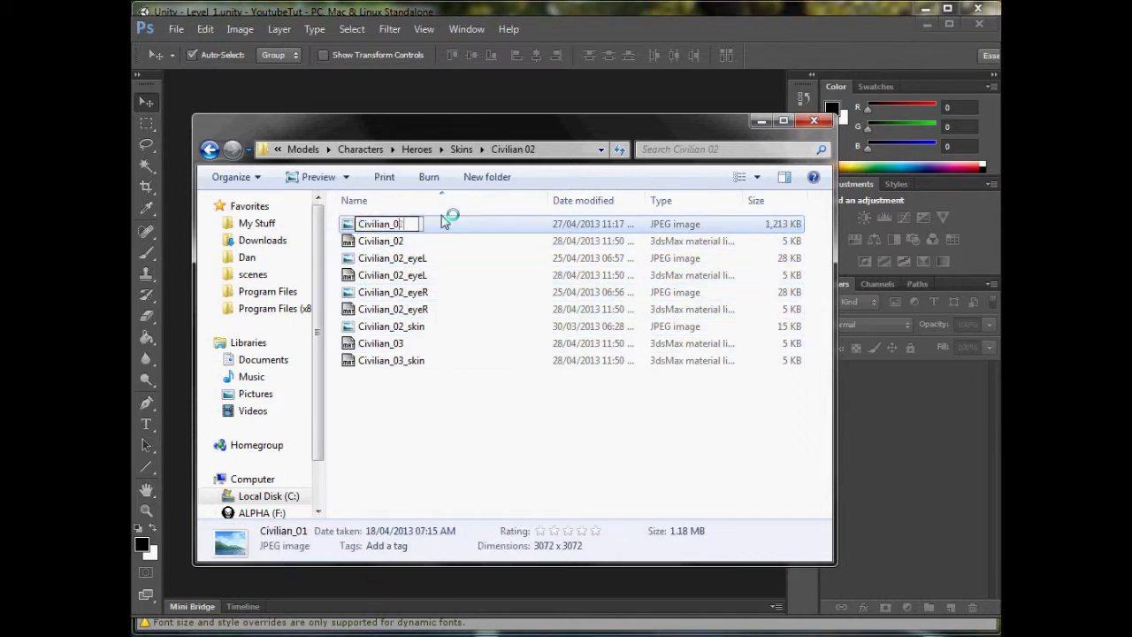
type("2")
left_click_drag(405, 419, 698, 501)
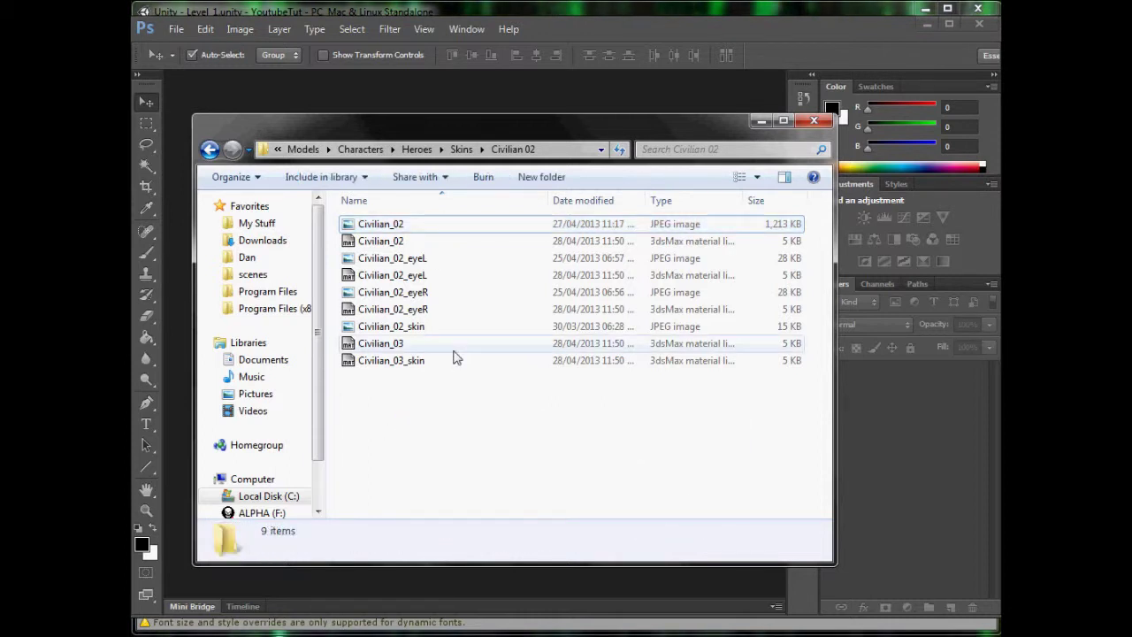
Open the Civilian_02 JPEG from the Civilian 02 folder in Photoshop
left_click(414, 326)
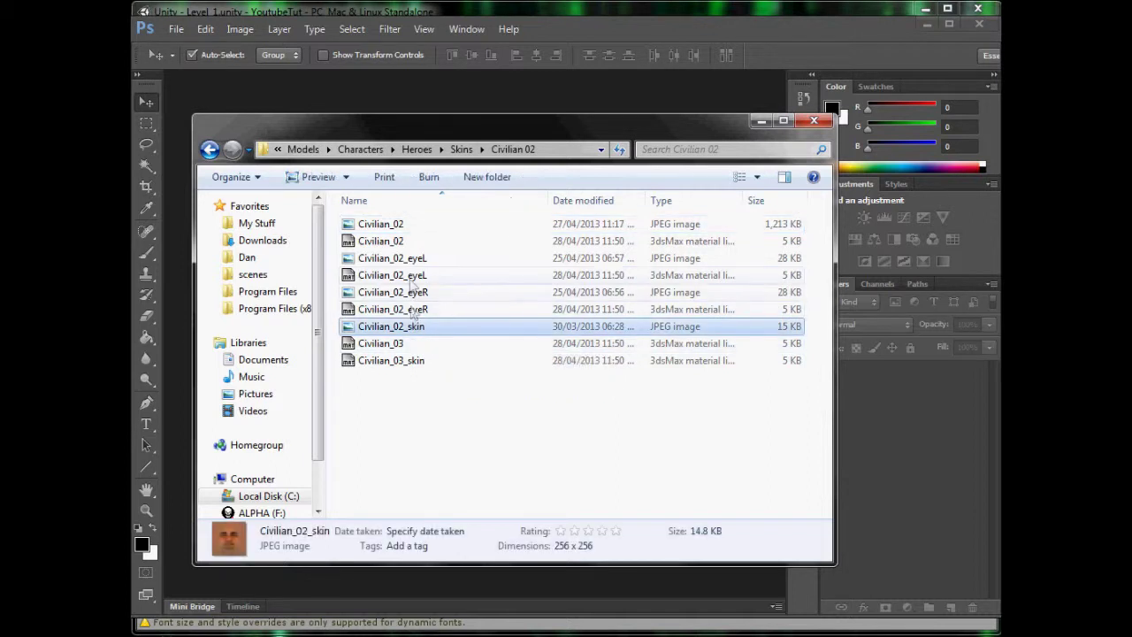
left_click(390, 228)
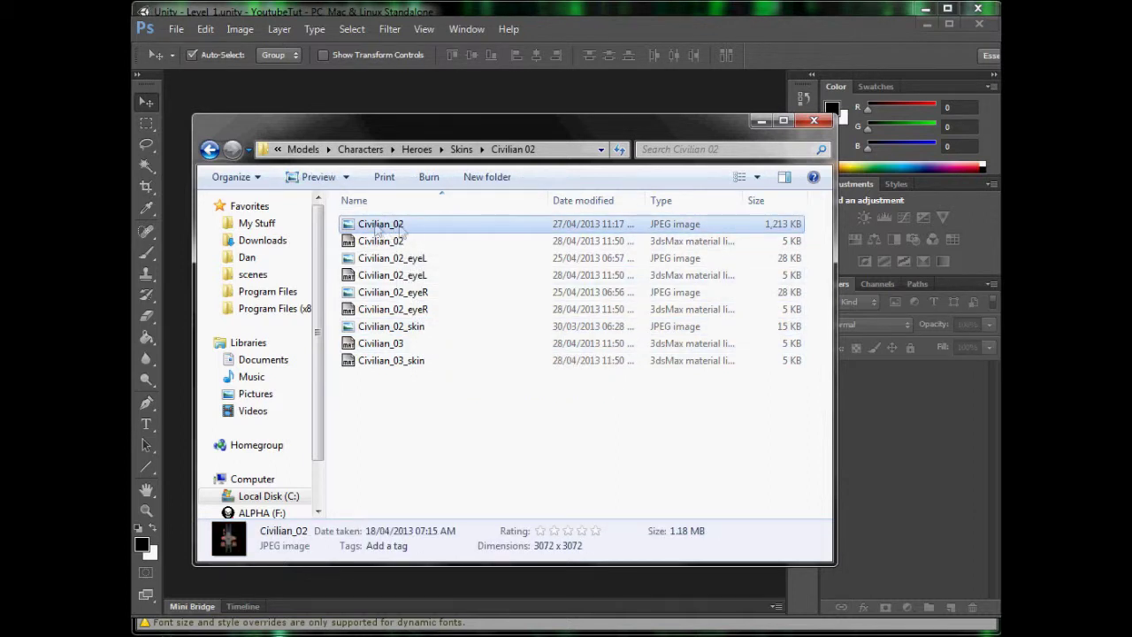
left_click_drag(380, 226, 429, 102)
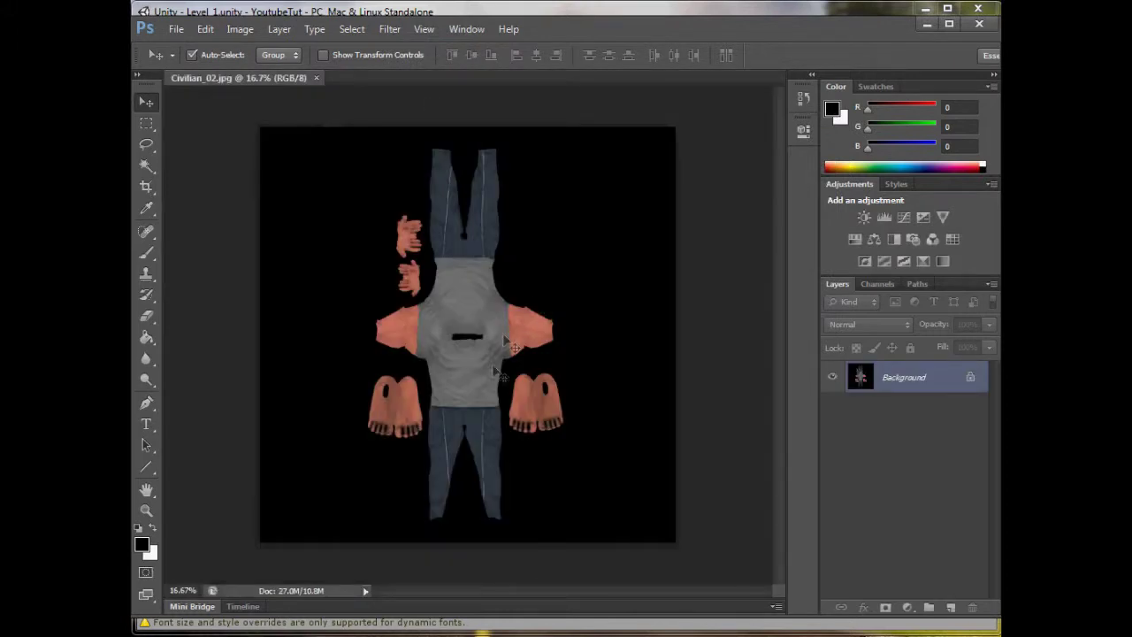
Bring the downloaded skull-crossbones image into the Civilian_02 texture, over the lower half of the grey shirt
scroll(484, 397, "up", 1, "alt")
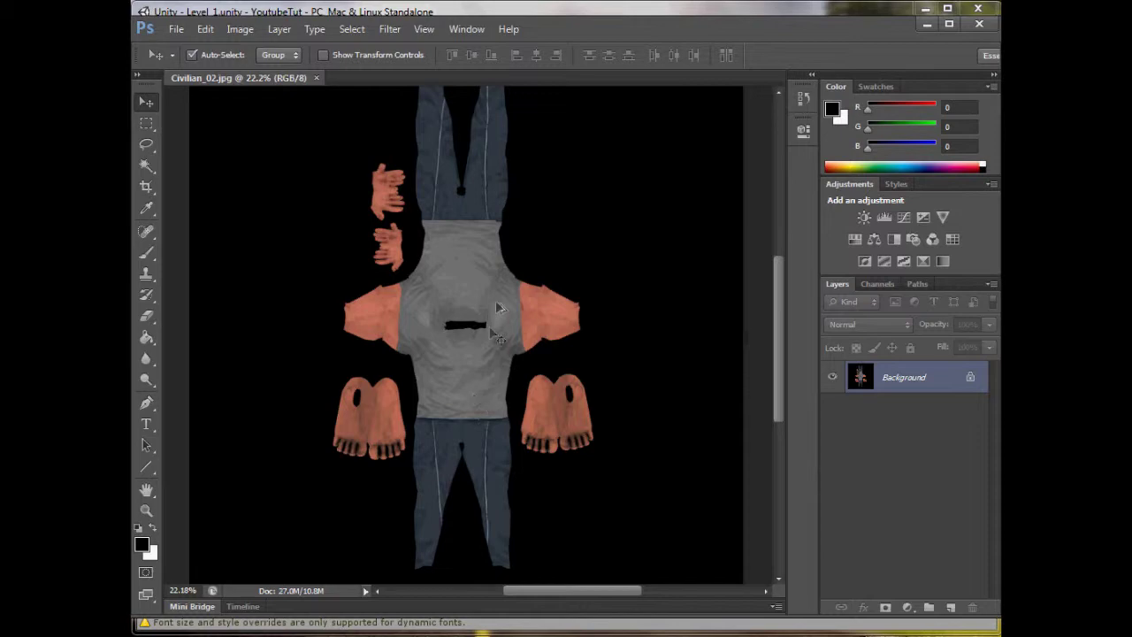
scroll(451, 504, "up", 2, "alt")
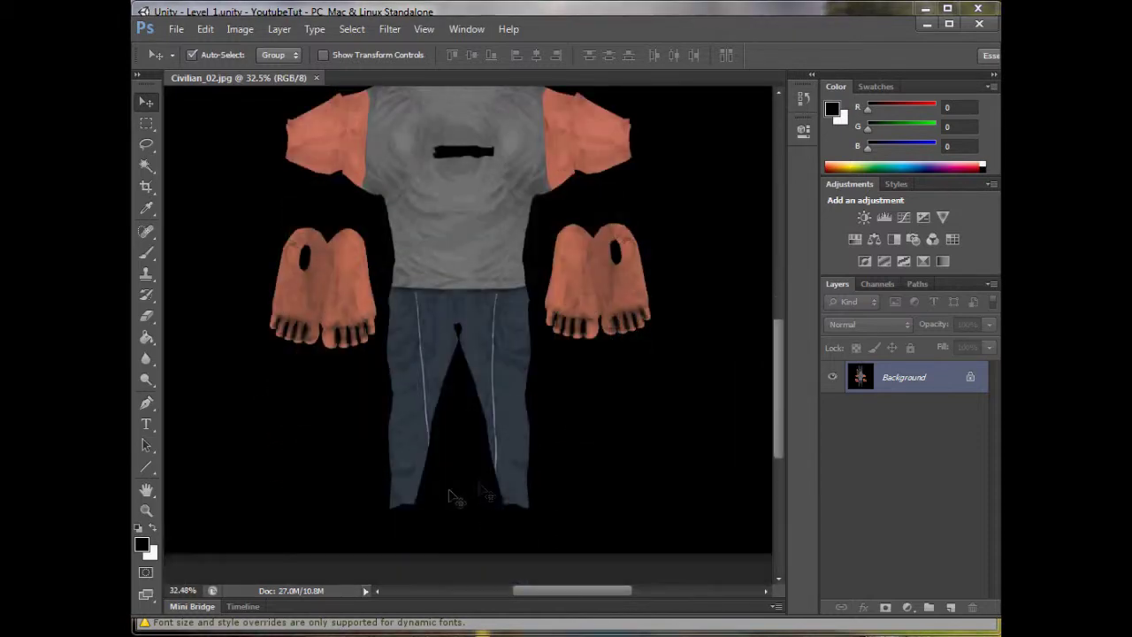
scroll(459, 375, "up", 1, "alt")
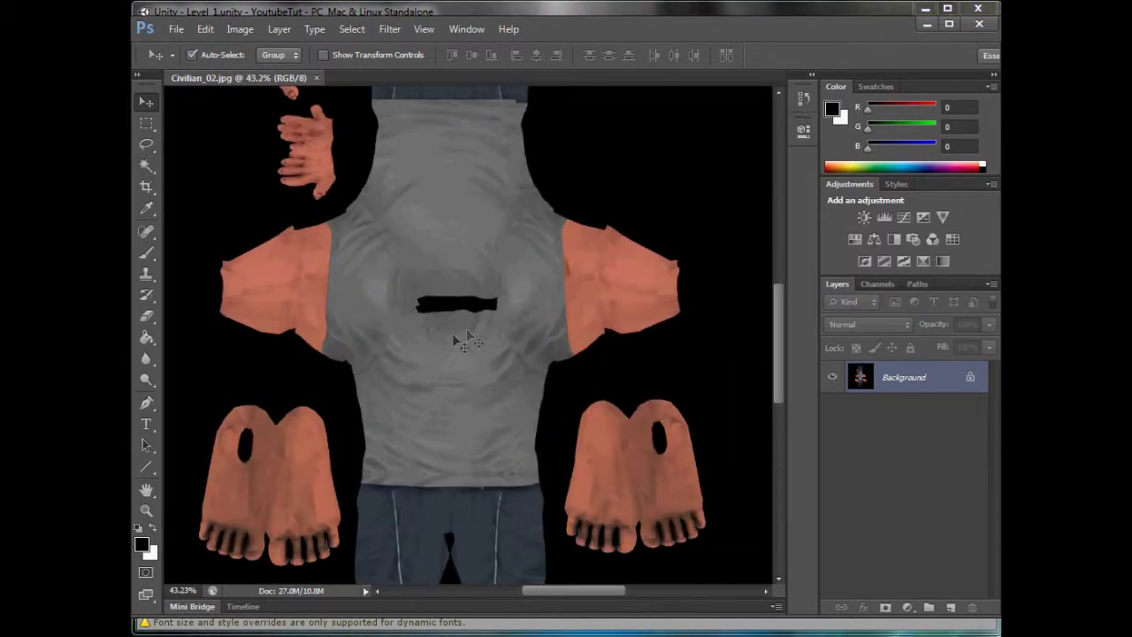
scroll(429, 340, "up", 1)
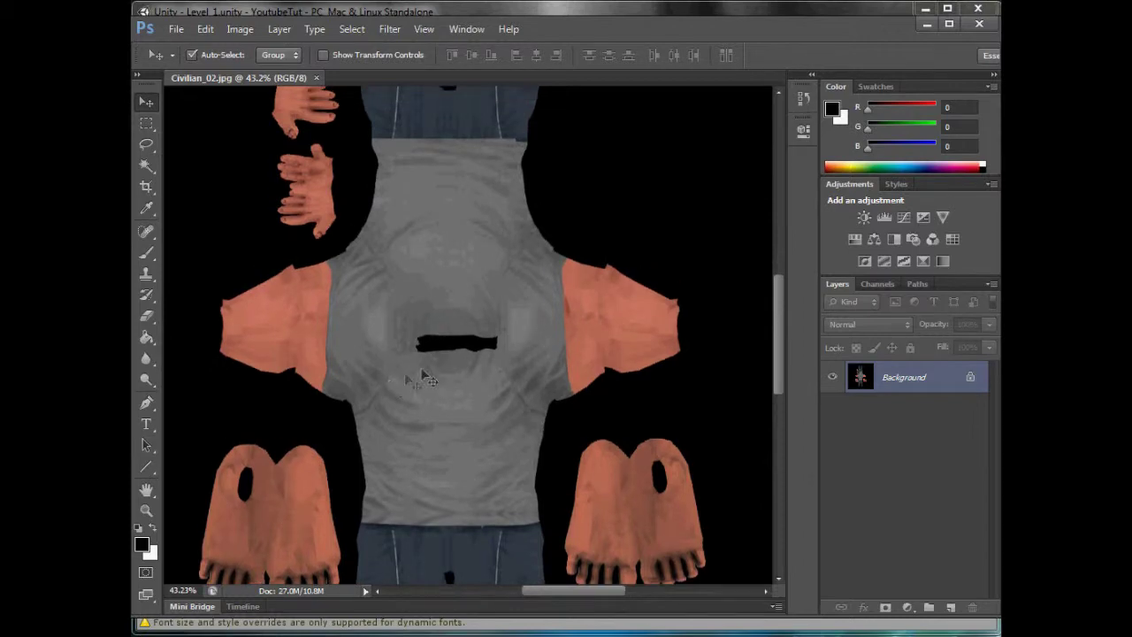
scroll(378, 502, "up", 2, "alt")
scroll(477, 478, "up", 2, "alt")
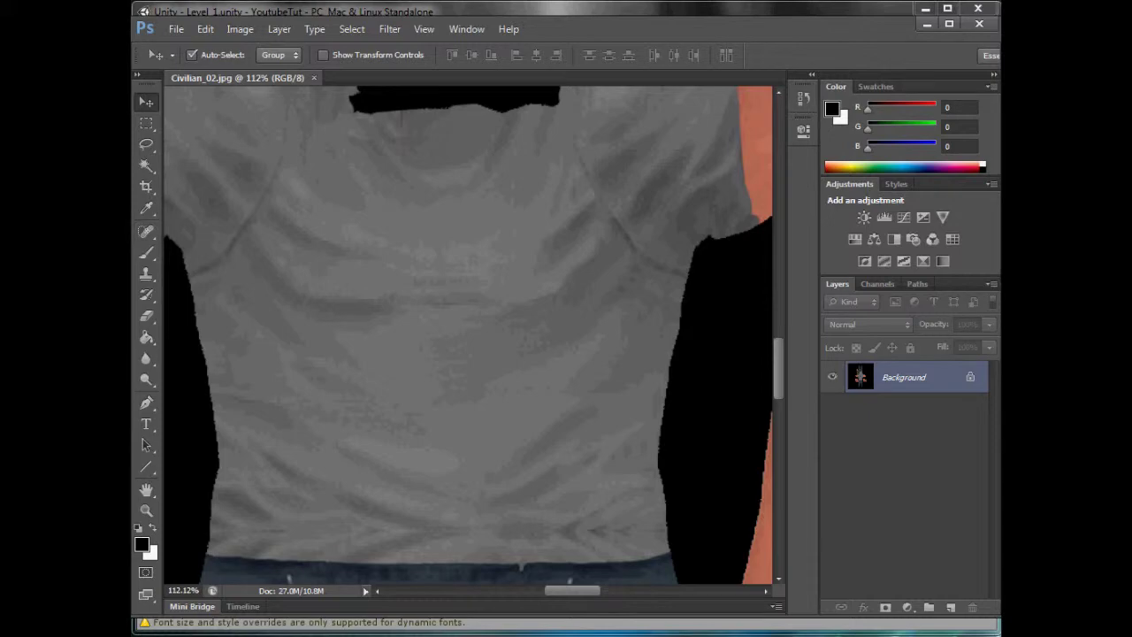
key("alt+Tab")
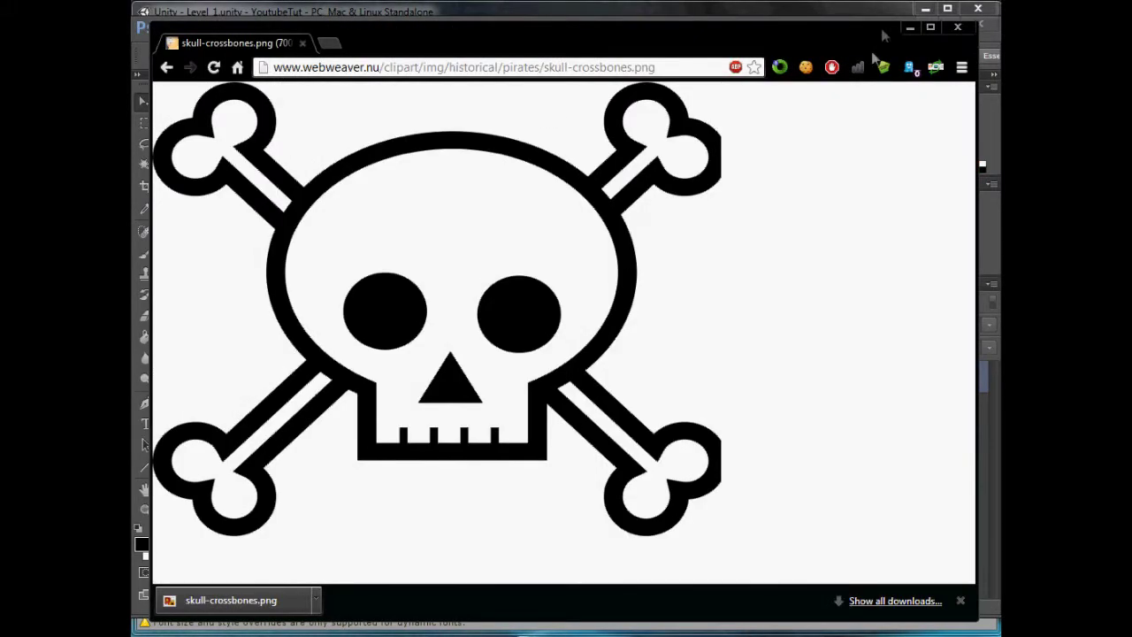
left_click(908, 27)
left_click_drag(999, 352, 427, 349)
scroll(428, 354, "down", 4, "alt")
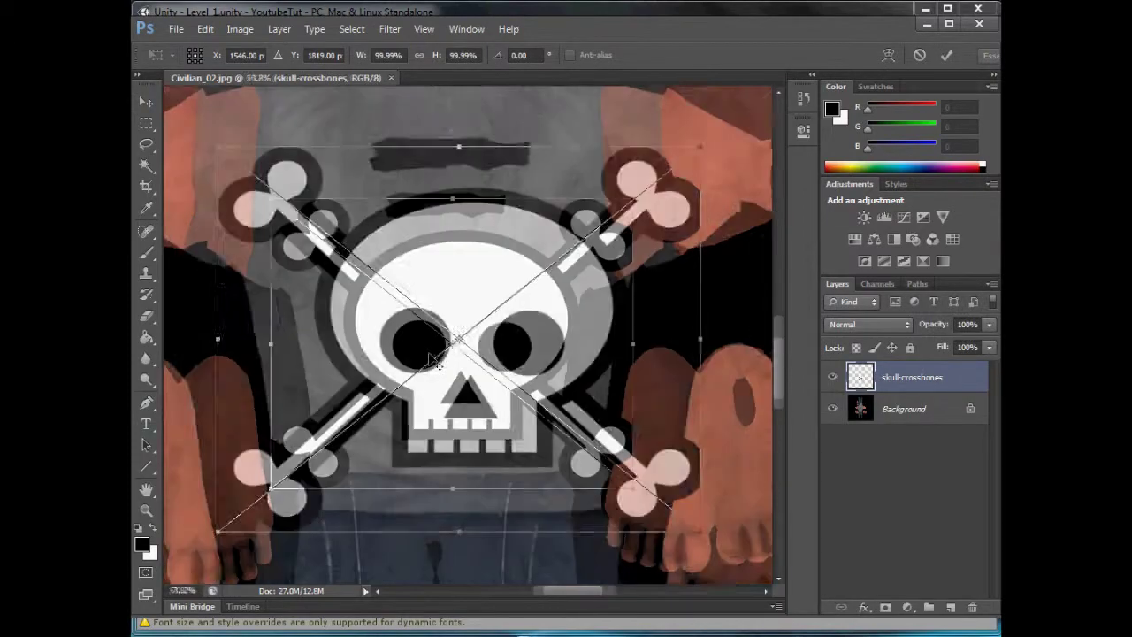
Scale the skull-crossbones image down to a small emblem and position it on the shirt's chest below the neck opening
left_click_drag(588, 478, 384, 318)
left_click_drag(345, 262, 421, 343)
key("Return")
scroll(422, 345, "up", 5)
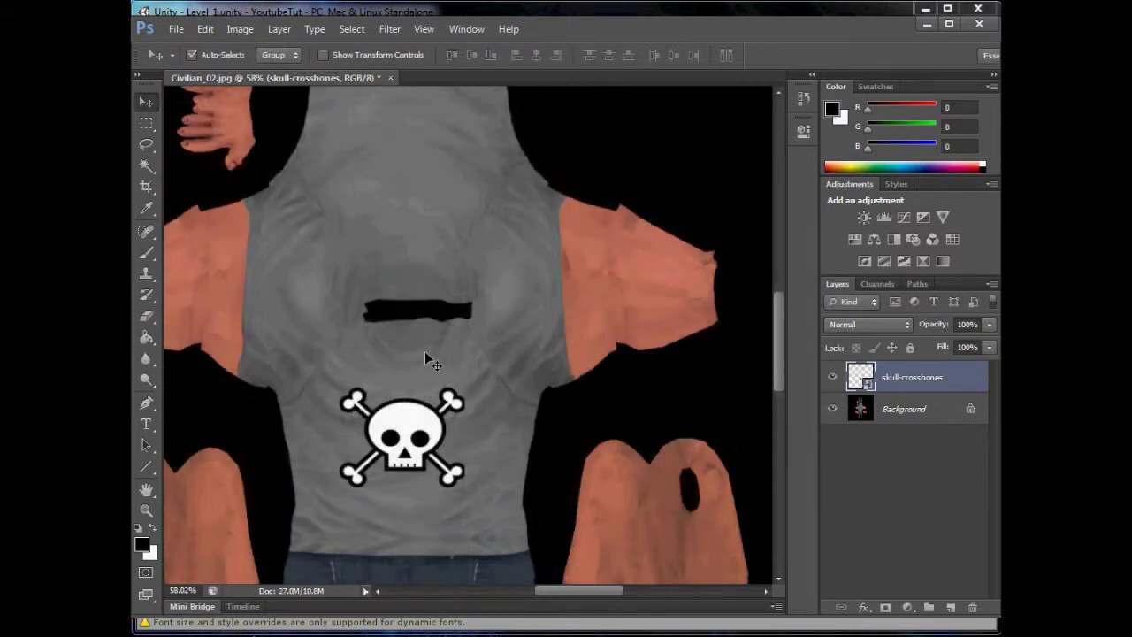
left_click_drag(462, 511, 452, 504)
Add the text "YOUTUBE IS AWESOME" on the arm beside the shirt's left edge in the texture
scroll(452, 478, "down", 6)
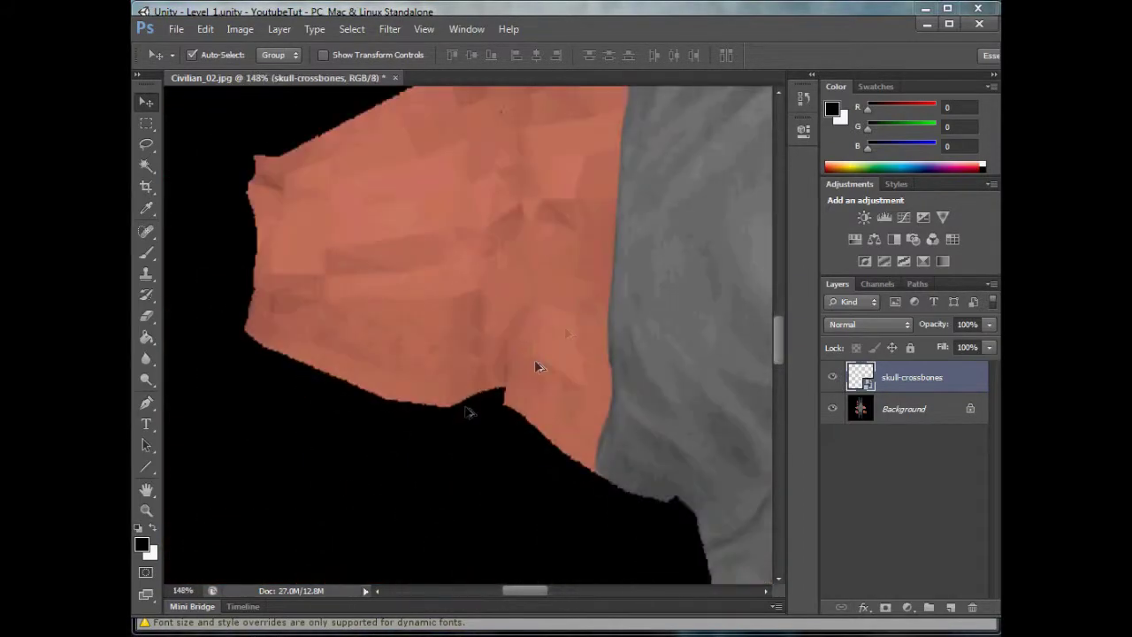
left_click(147, 252)
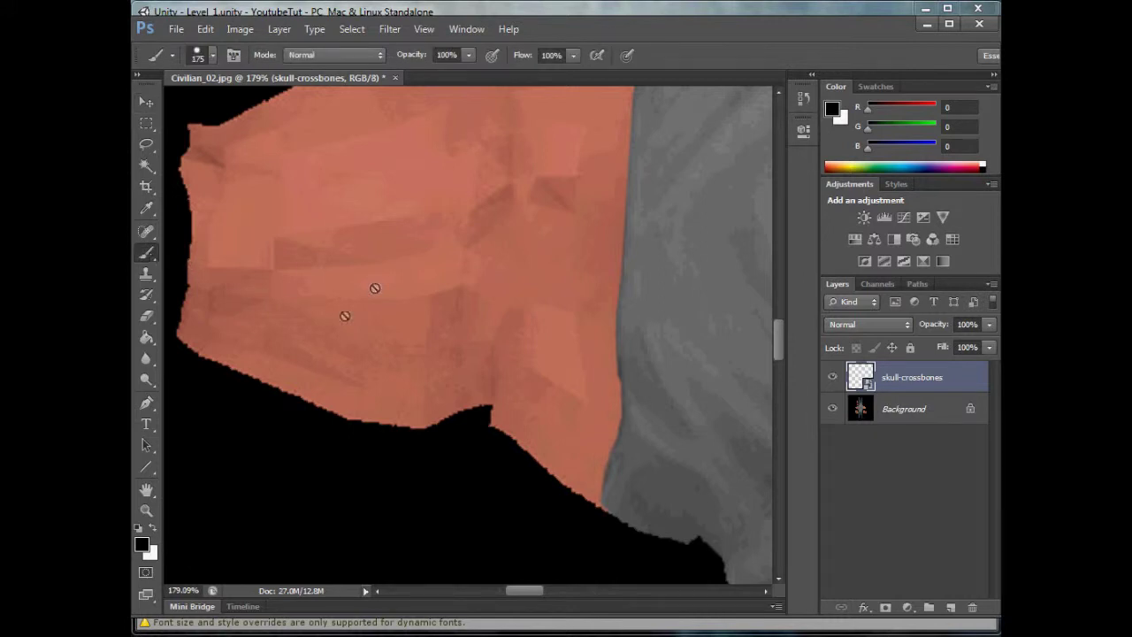
left_click(146, 422)
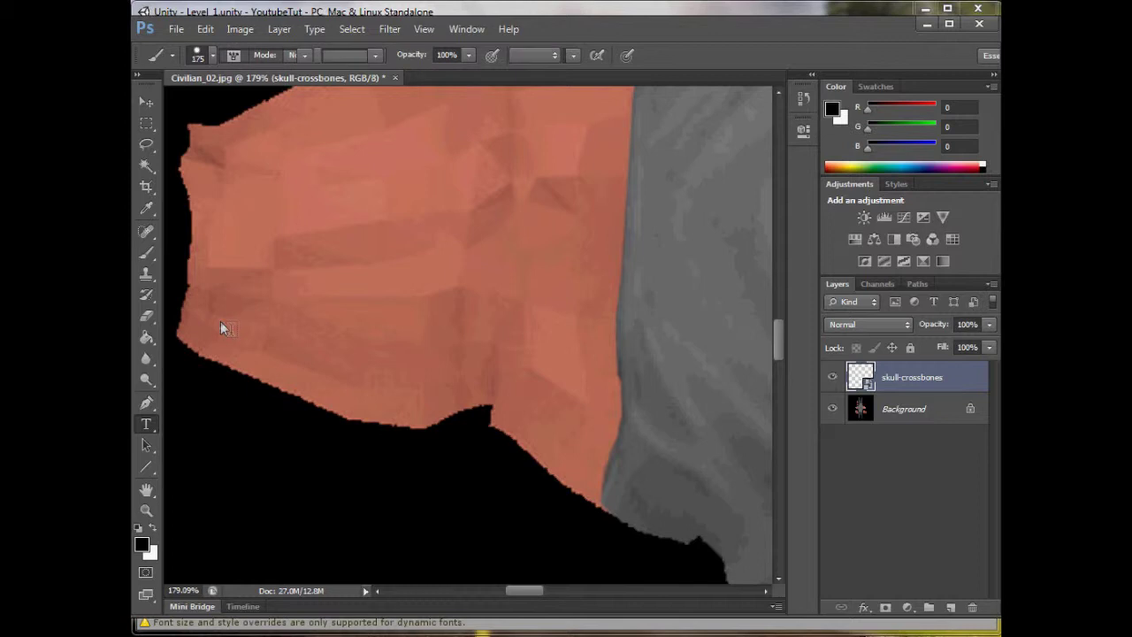
left_click(219, 324)
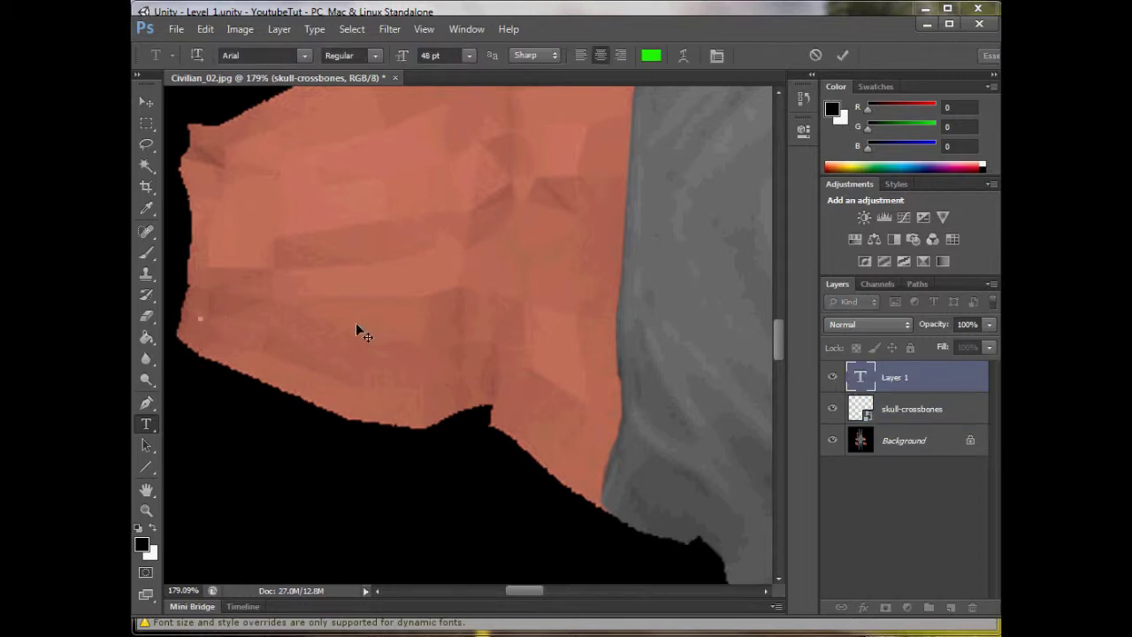
type("YOUTUBE IS A ")
type("WESOME")
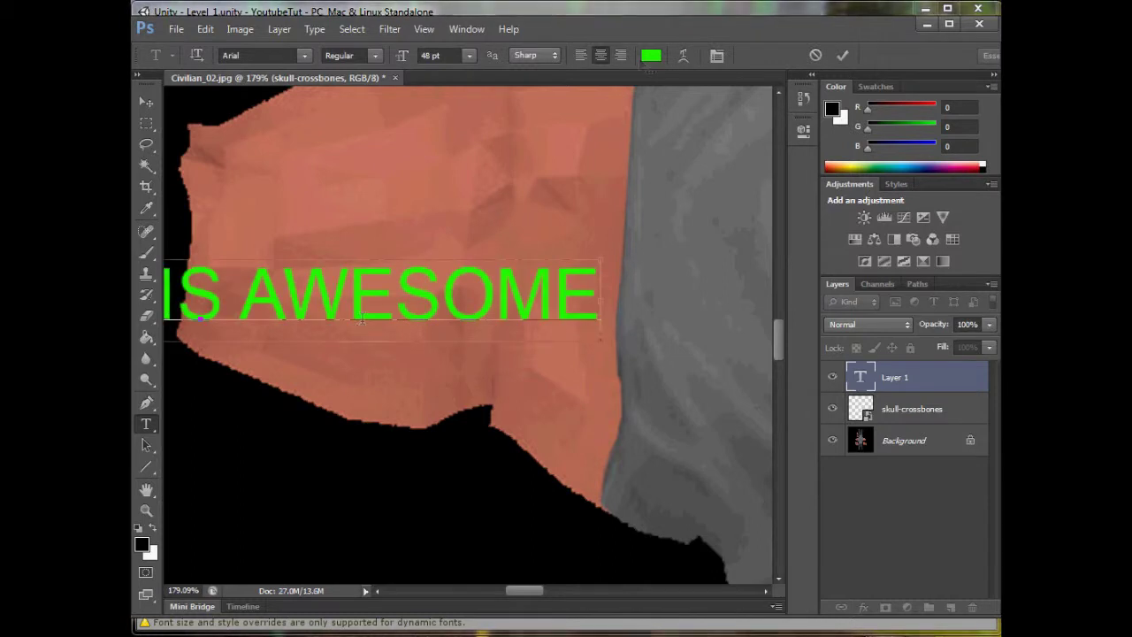
Set the arm text's color to black (000000) and its size to 9 pt
key("ctrl+a")
left_click(649, 54)
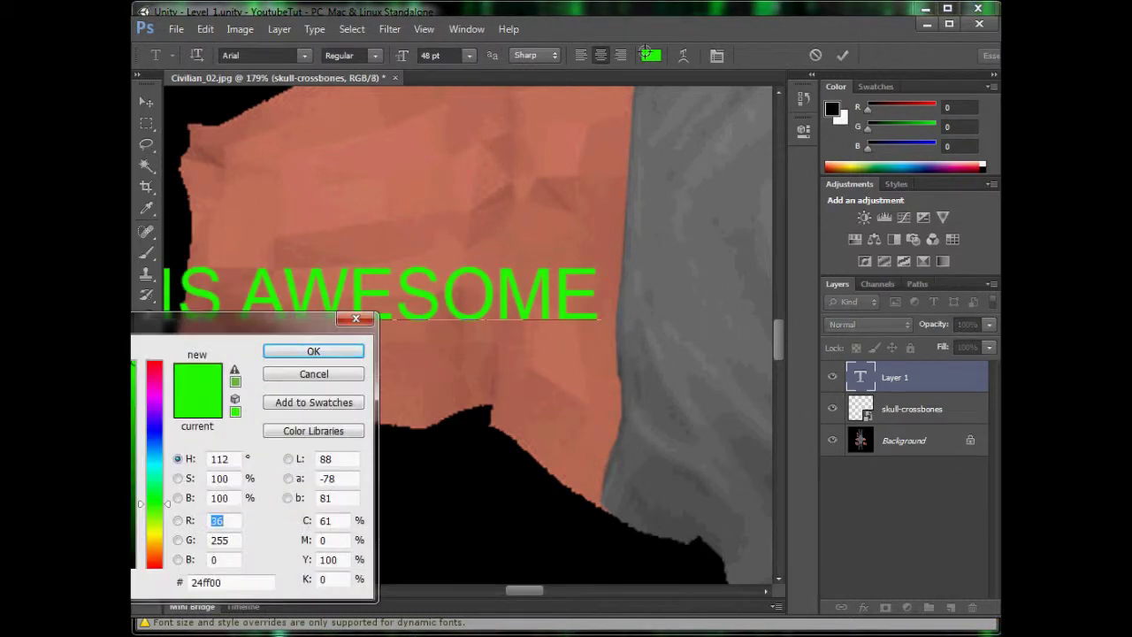
left_click_drag(133, 549, 134, 569)
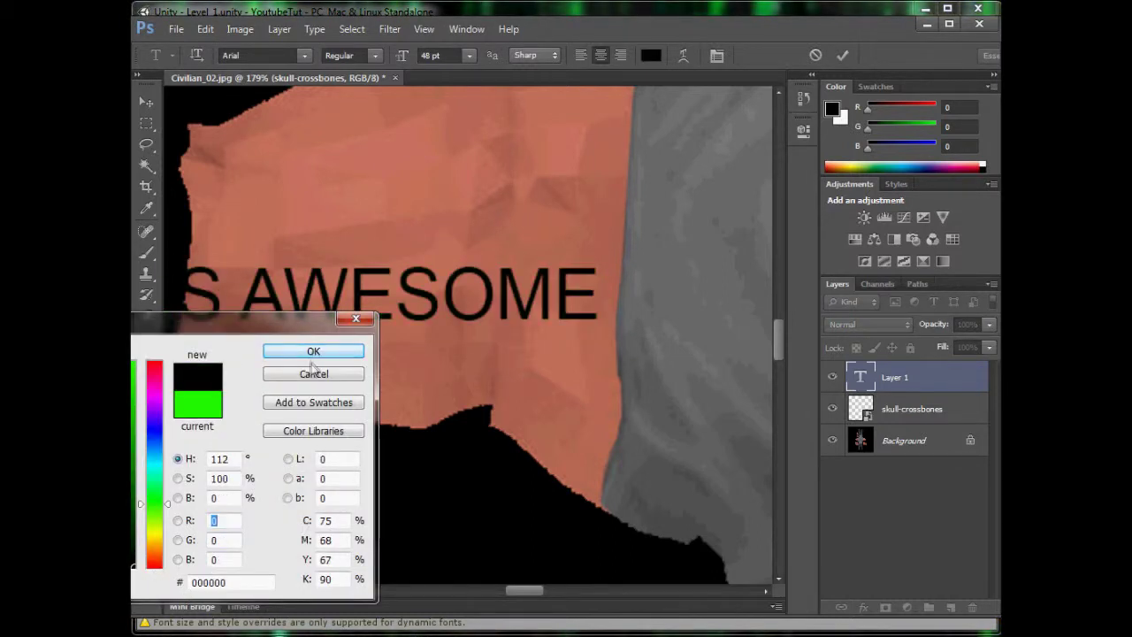
key("Return")
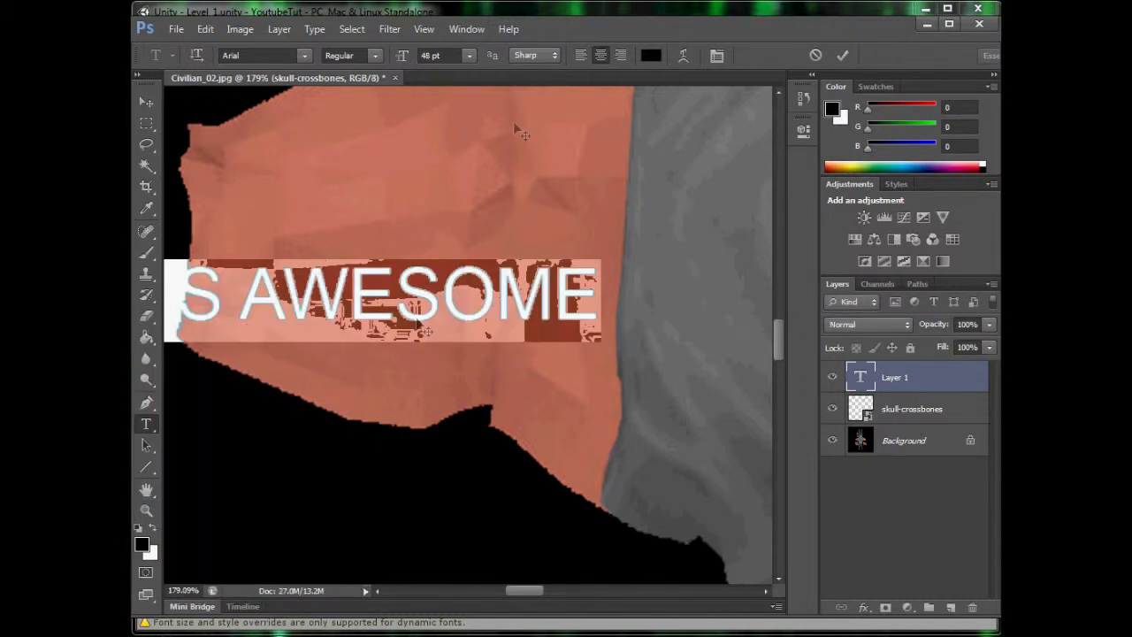
left_click(468, 56)
left_click(455, 134)
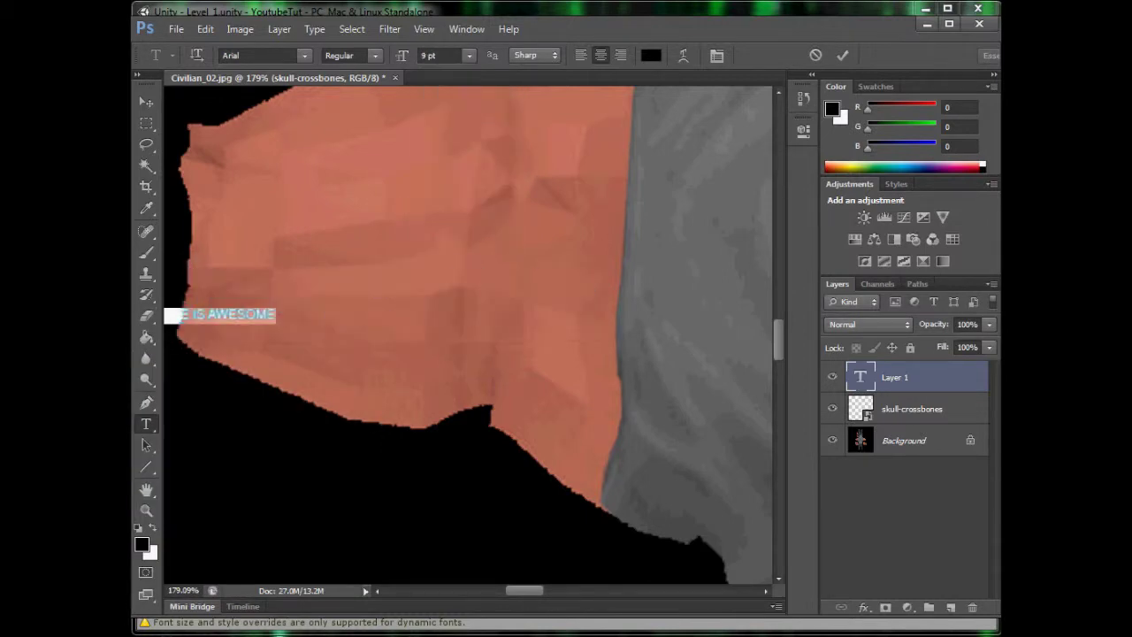
Move the text fully onto the arm and break it into two lines before "AWESOME"
left_click(144, 104)
left_click_drag(251, 327, 439, 332)
left_click(147, 423)
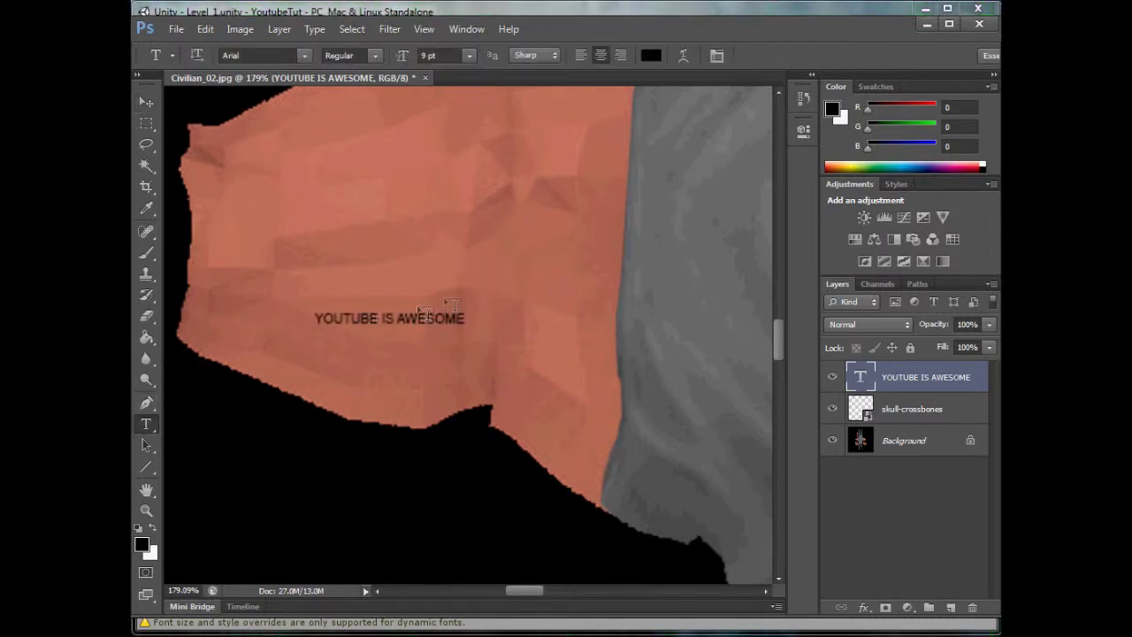
left_click(399, 316)
key("Return")
Enlarge the whole two-line arm text to 30 pt
key("ctrl+a")
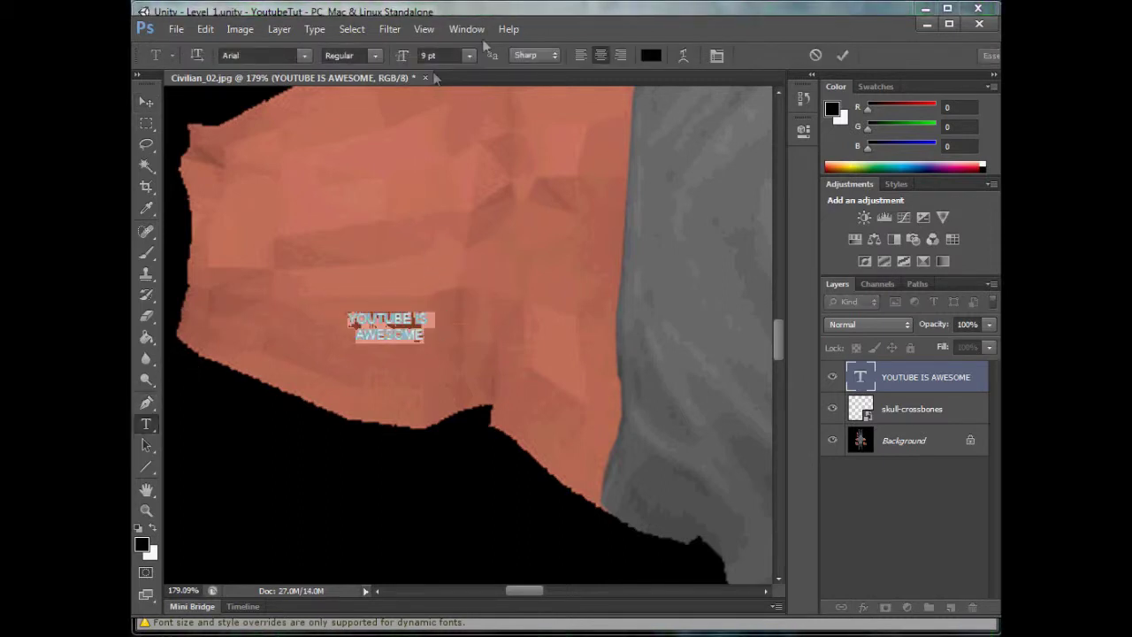
left_click(470, 55)
left_click(467, 236)
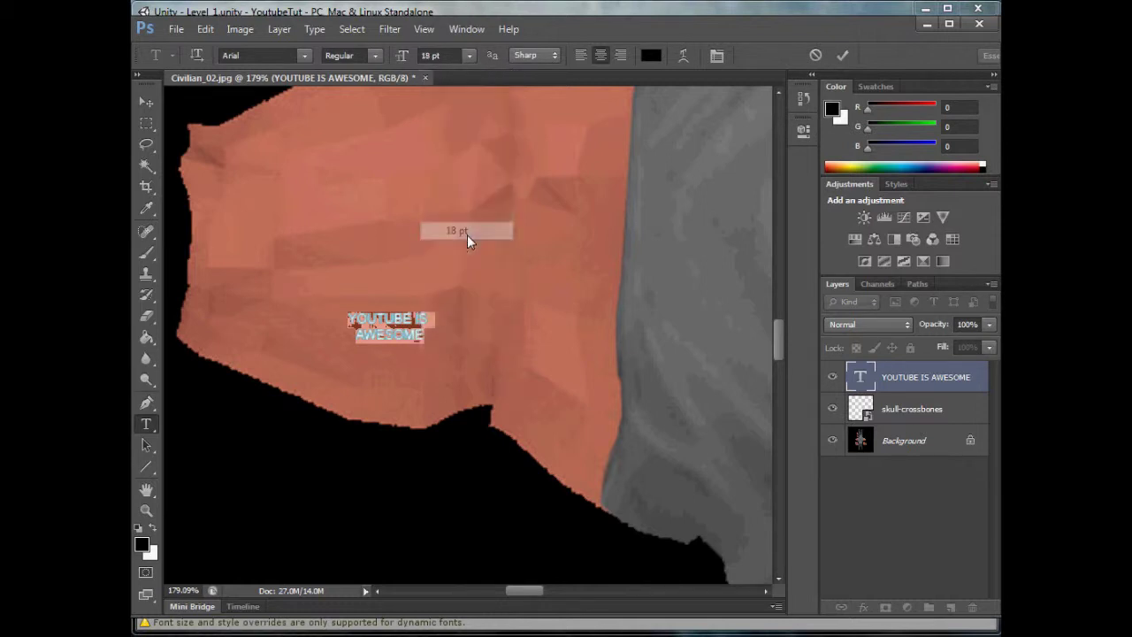
left_click(469, 54)
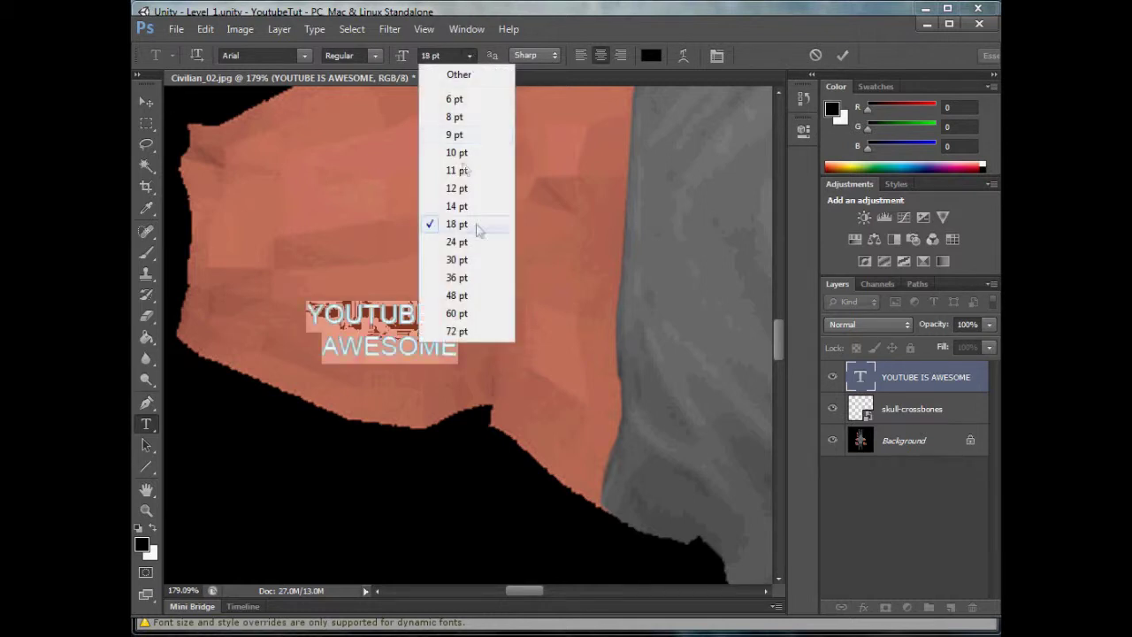
left_click(469, 258)
Move the text toward the arm's outer end and rotate it about 12° clockwise to follow the lower edge
left_click(146, 101)
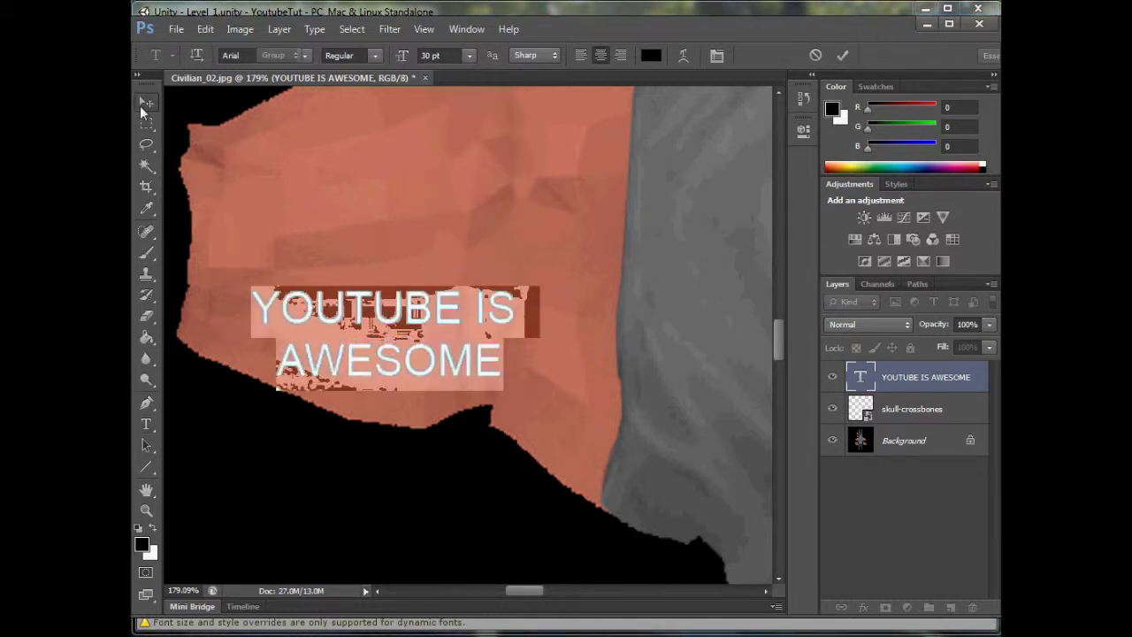
left_click_drag(417, 368, 368, 339)
key("ctrl+t")
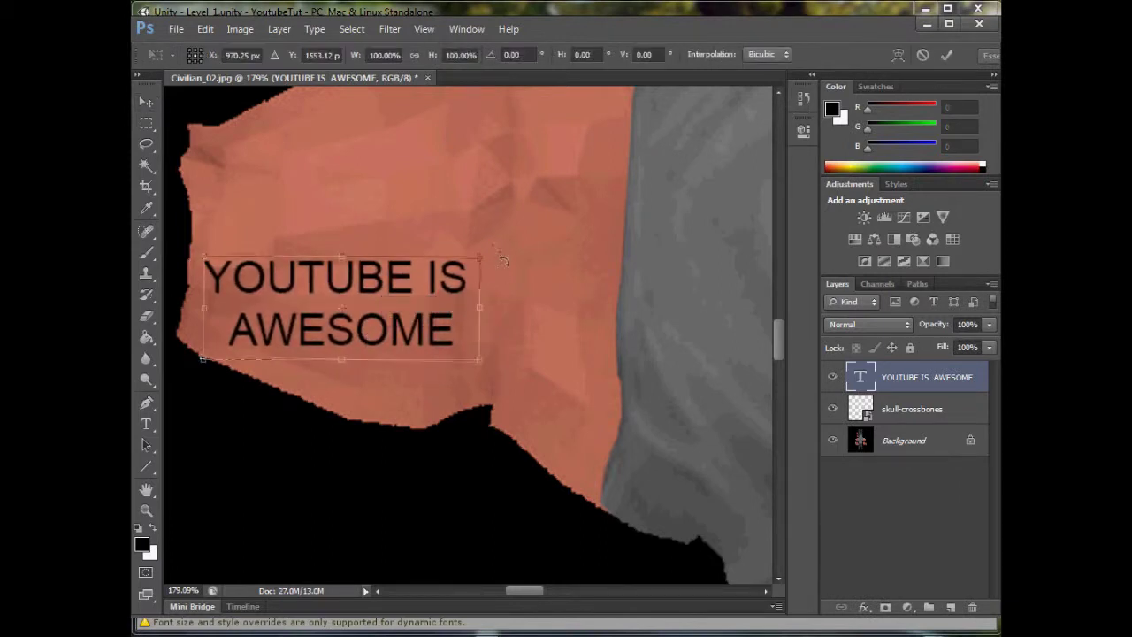
left_click_drag(502, 259, 506, 288)
left_click_drag(406, 309, 408, 326)
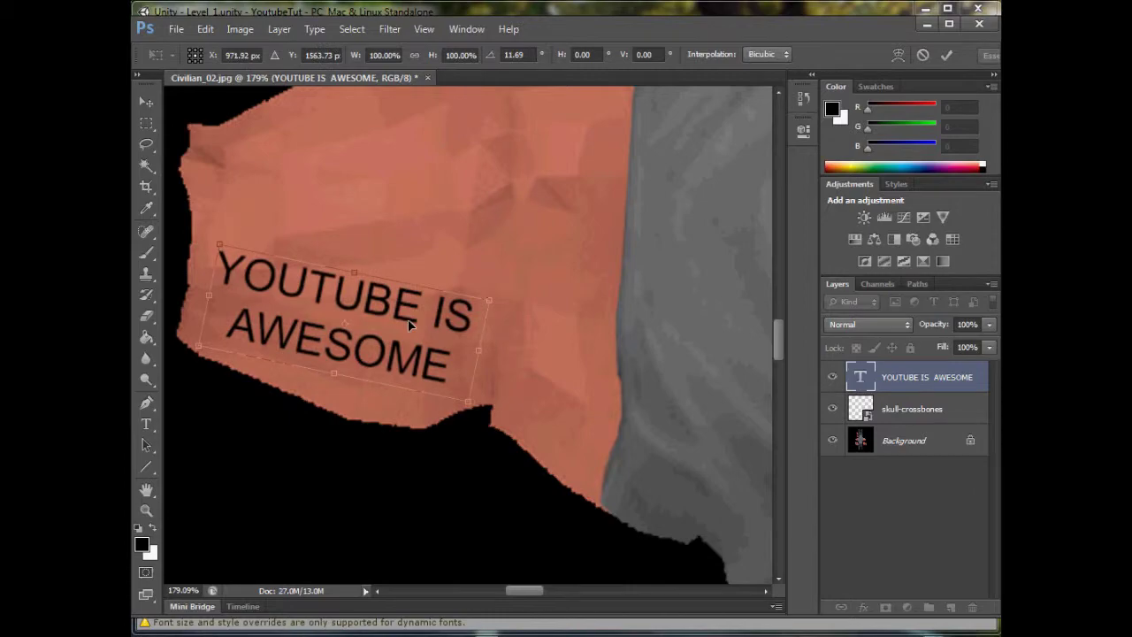
key("Return")
Create a new layer above the text for painting the feet with the Brush tool and set its opacity to 19%
scroll(411, 318, "down", 9, "alt")
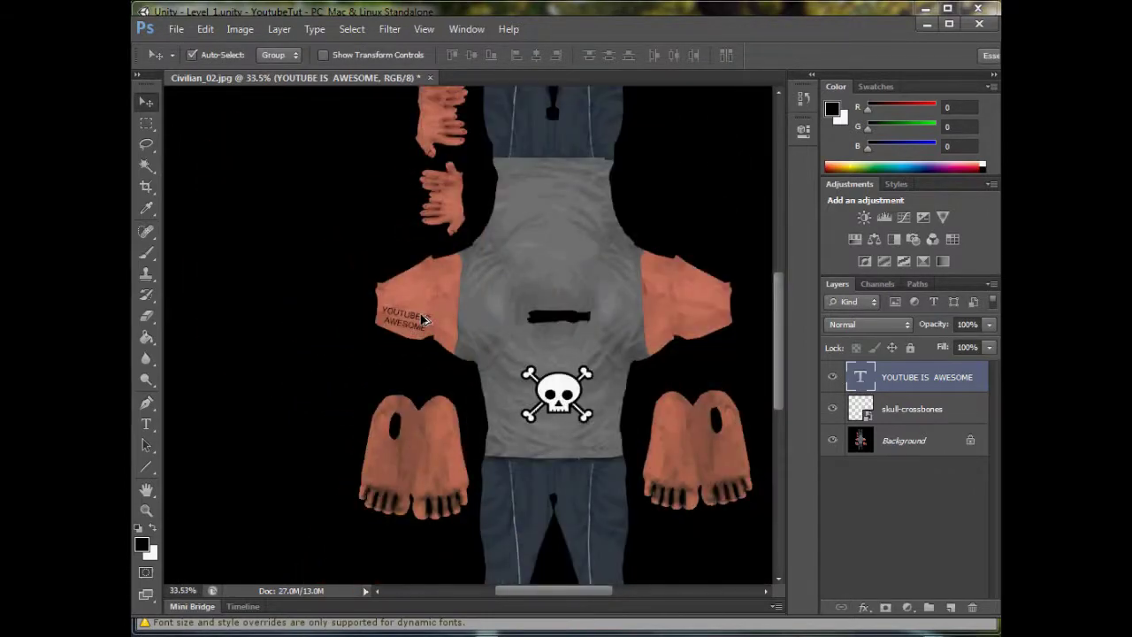
scroll(427, 371, "down", 3, "alt")
scroll(433, 481, "up", 2, "alt")
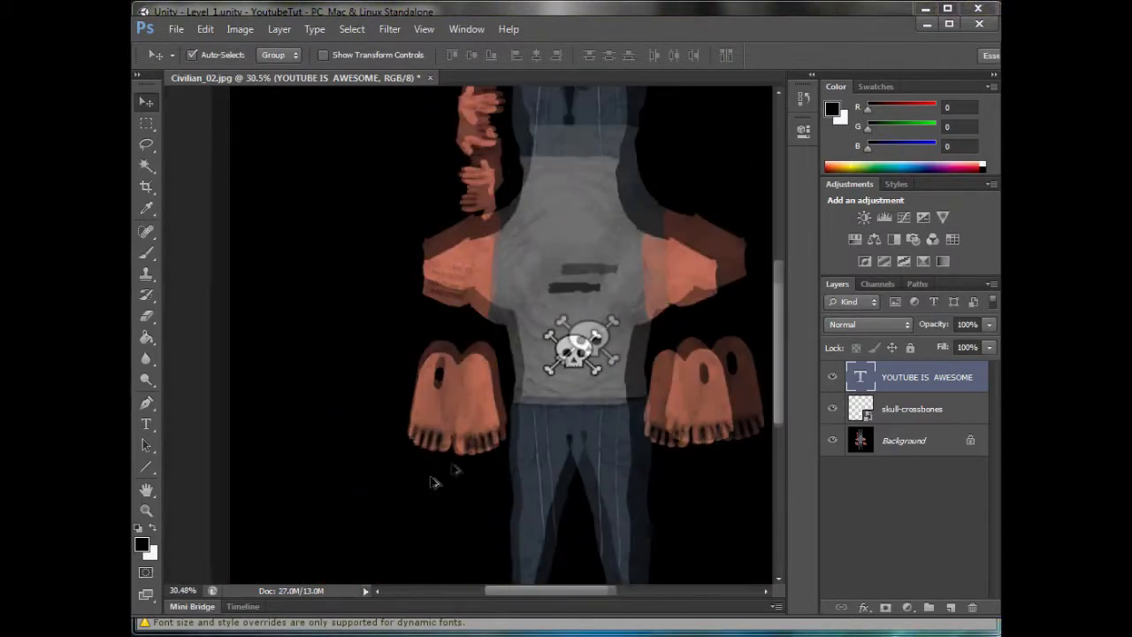
scroll(433, 482, "up", 6, "alt")
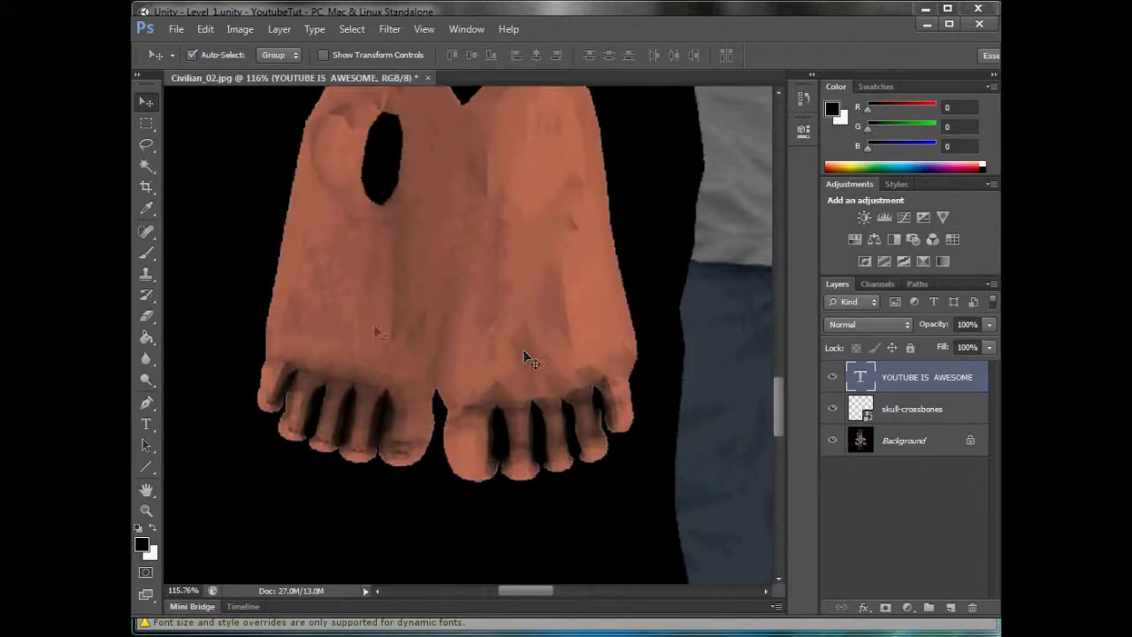
left_click(145, 254)
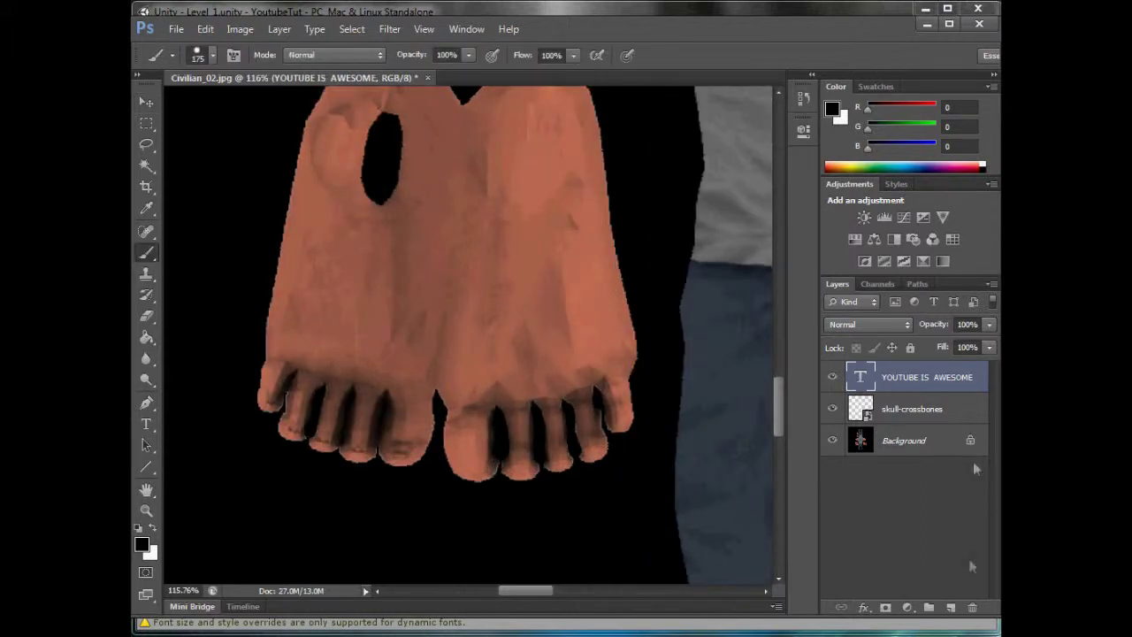
left_click(950, 607)
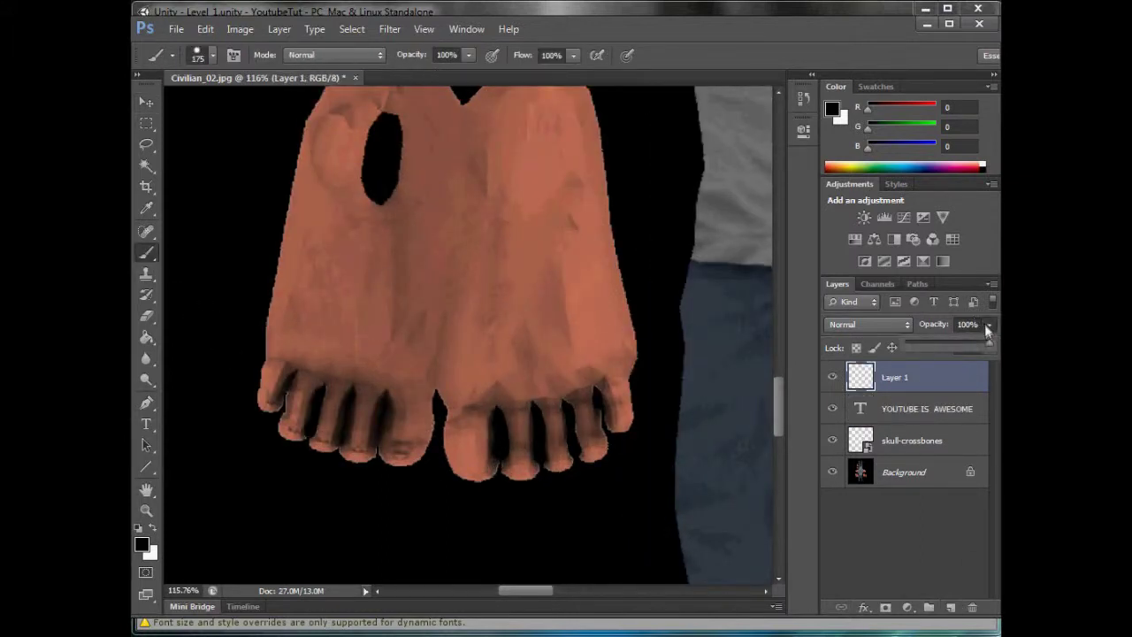
left_click_drag(917, 341, 920, 342)
Try shading the feet with large black brush dabs at 175 px, and undo them
key("bracketleft")
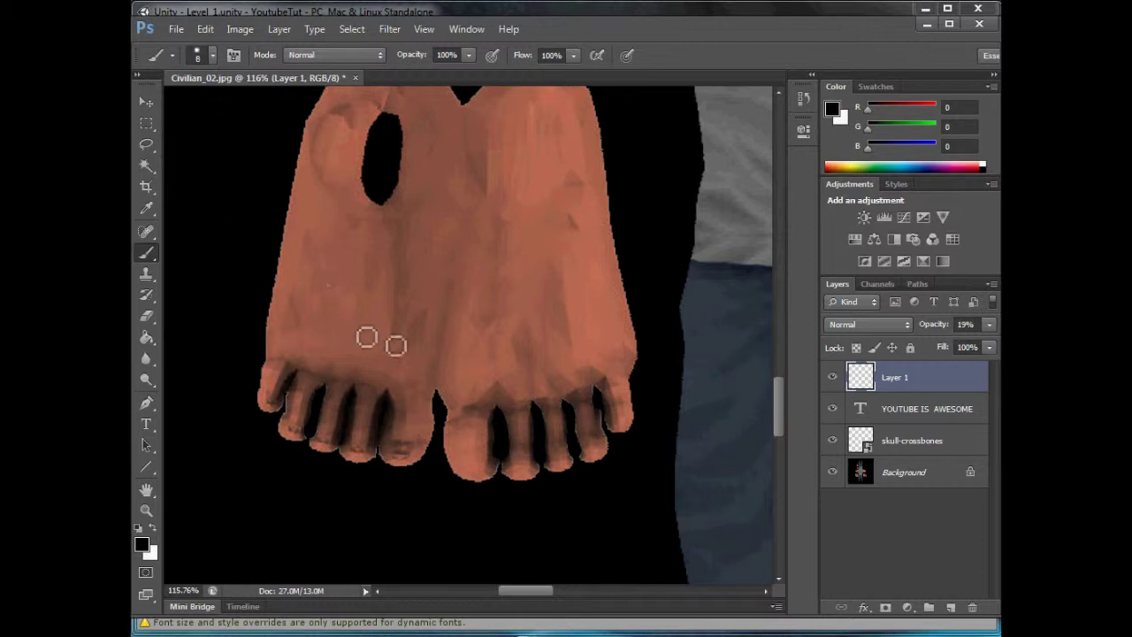
left_click(395, 337)
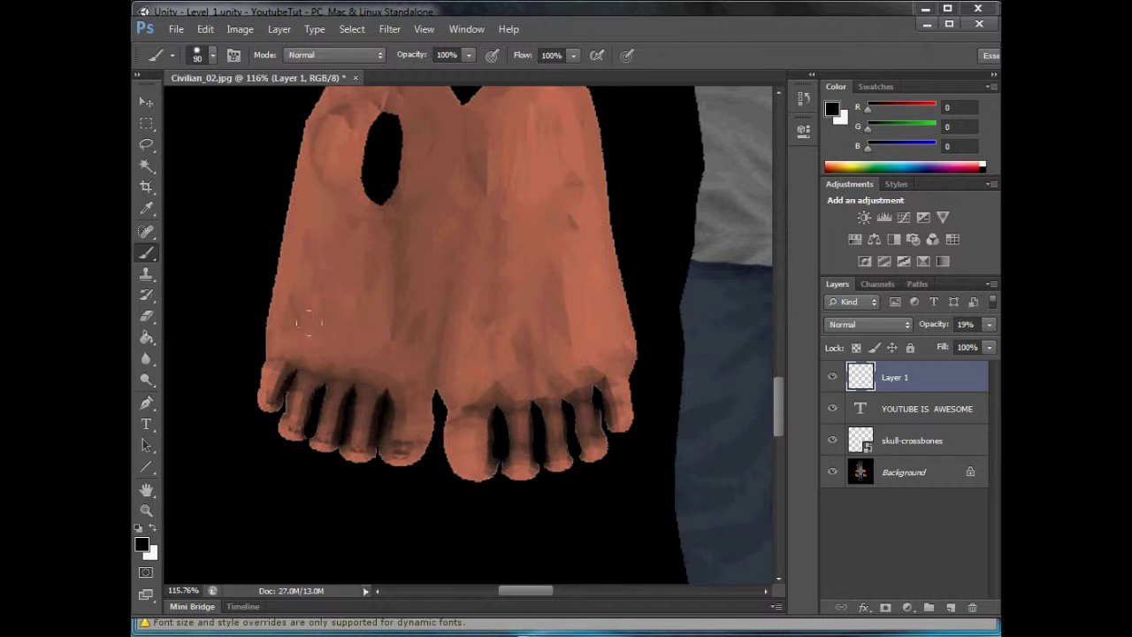
left_click(337, 381)
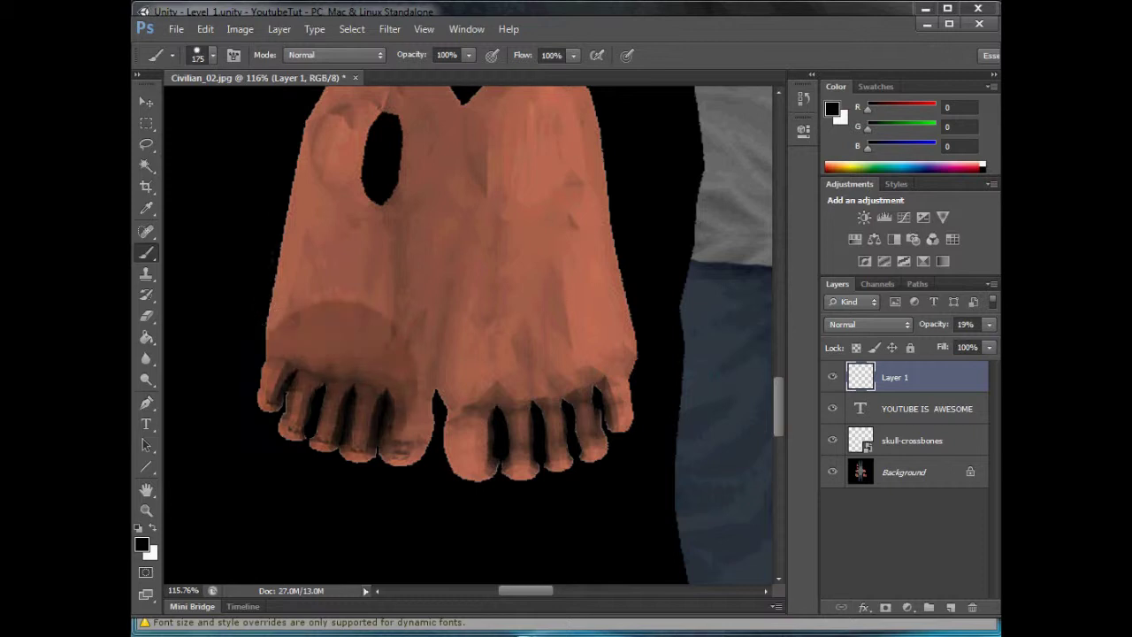
left_click(365, 281)
left_click(491, 350)
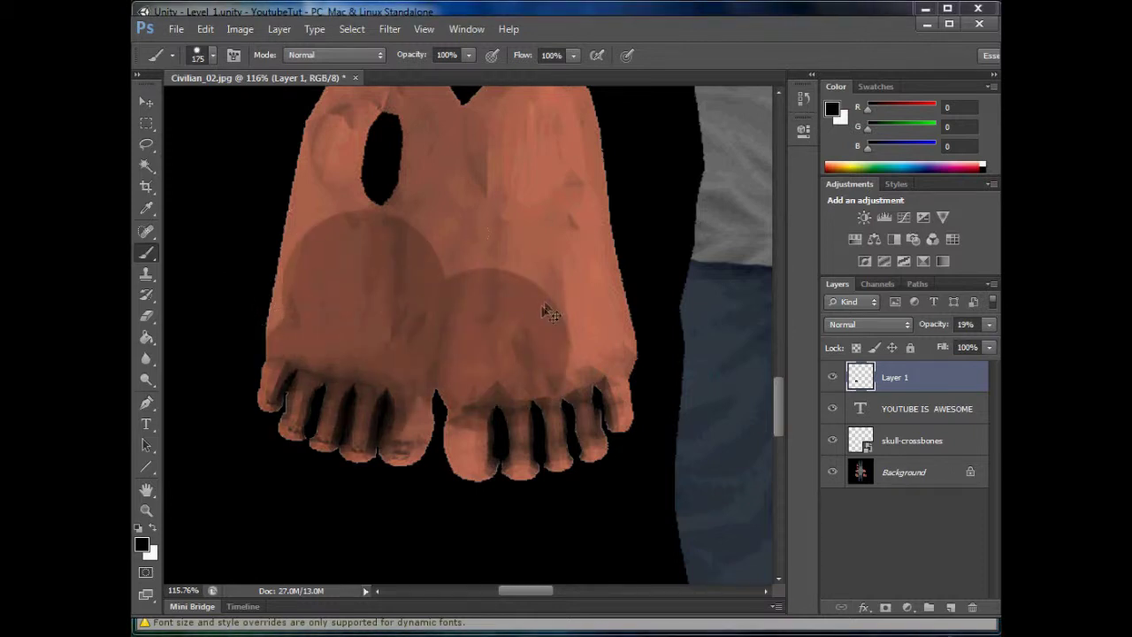
key("ctrl+alt+z")
key("ctrl+alt+z")
key("ctrl+alt+z")
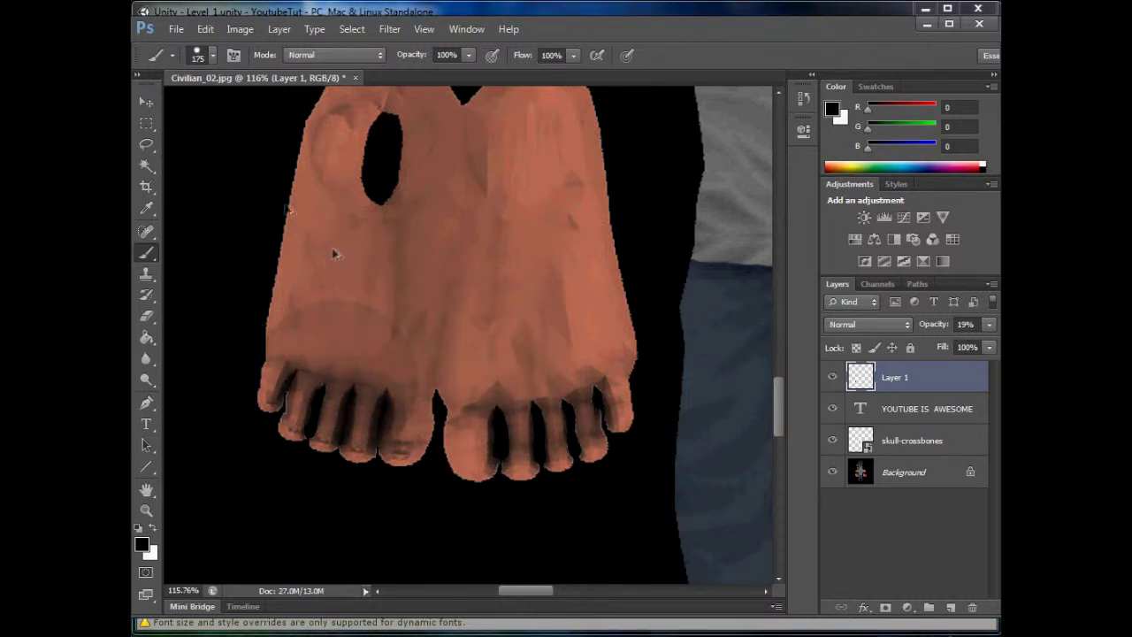
Dab black dirt over the pair of feet beneath the lettered arm using the 59 px spatter brush tip enlarged to 250 px
left_click(212, 56)
scroll(288, 209, "down", 5)
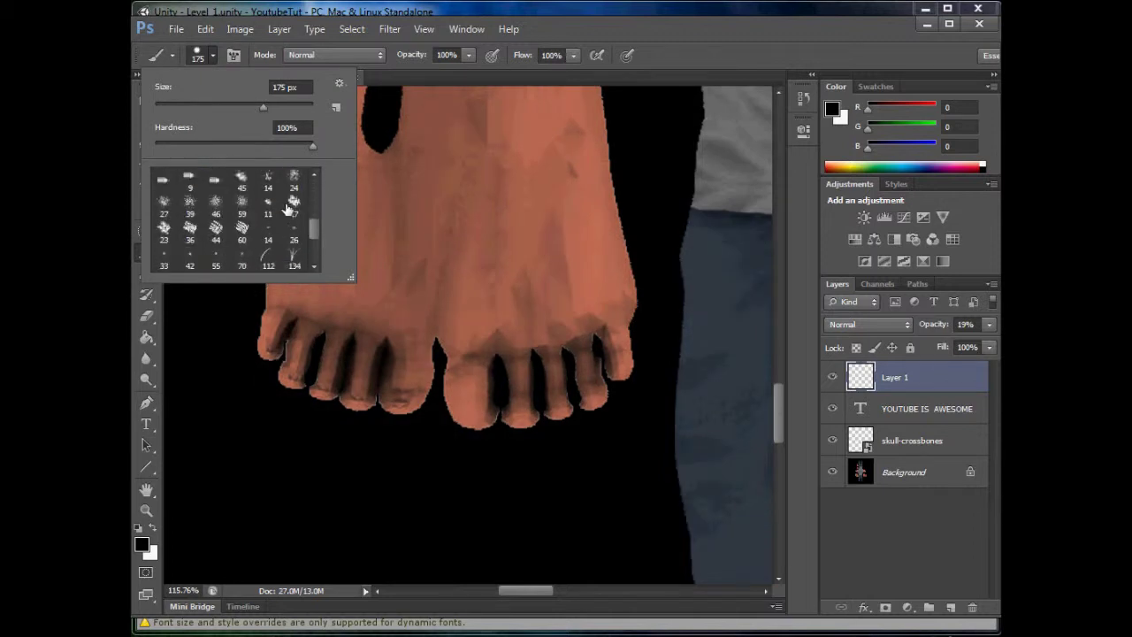
left_click(243, 204)
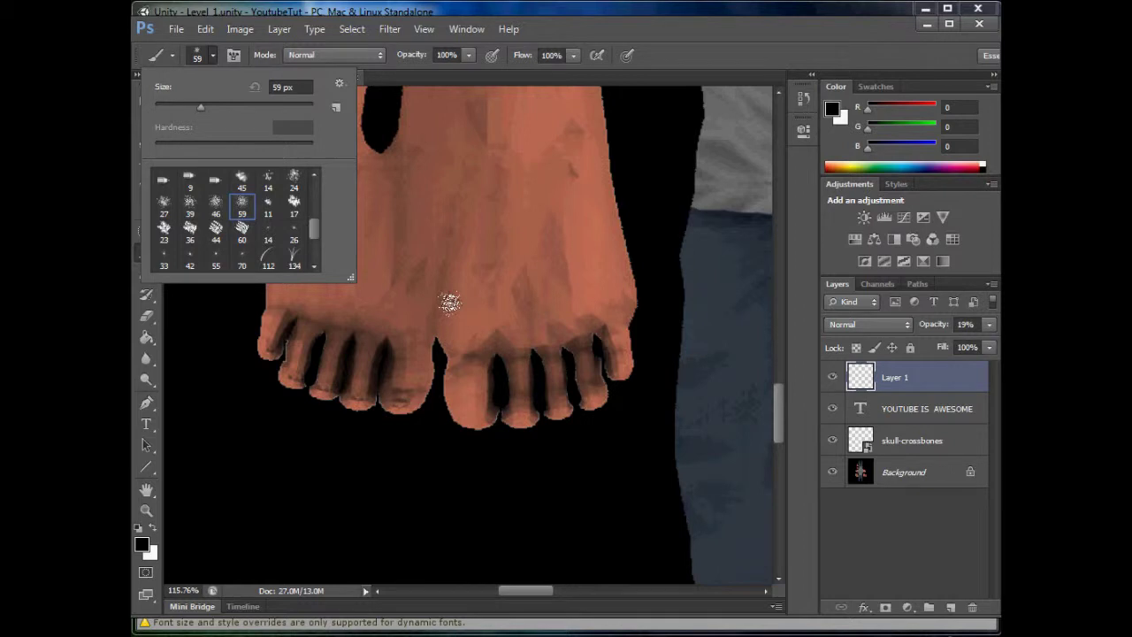
left_click(478, 292)
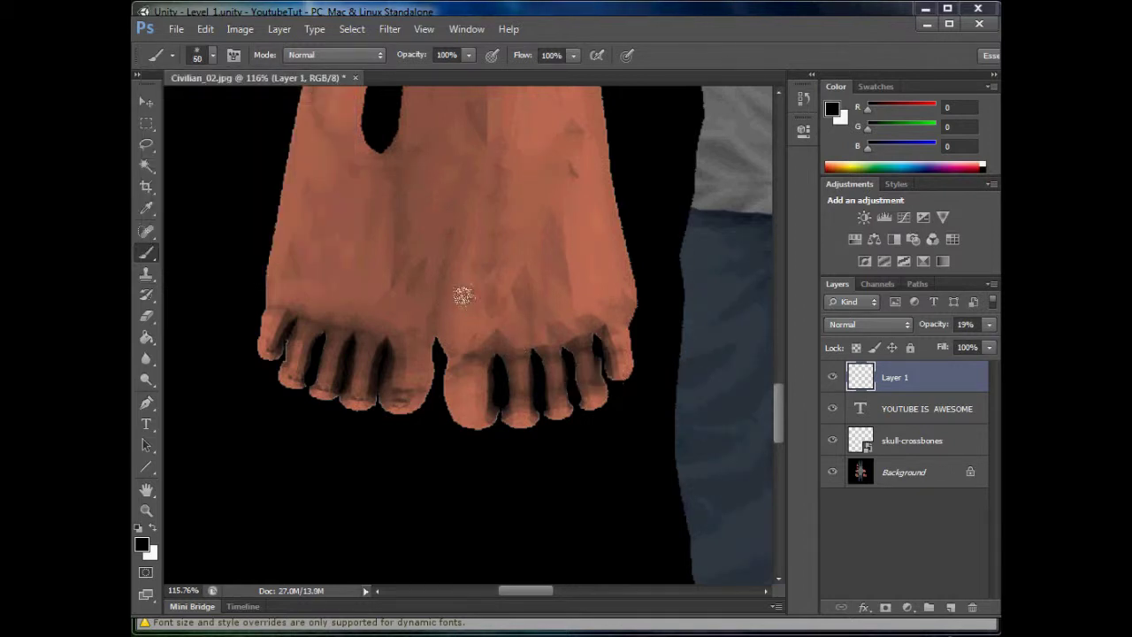
key("period")
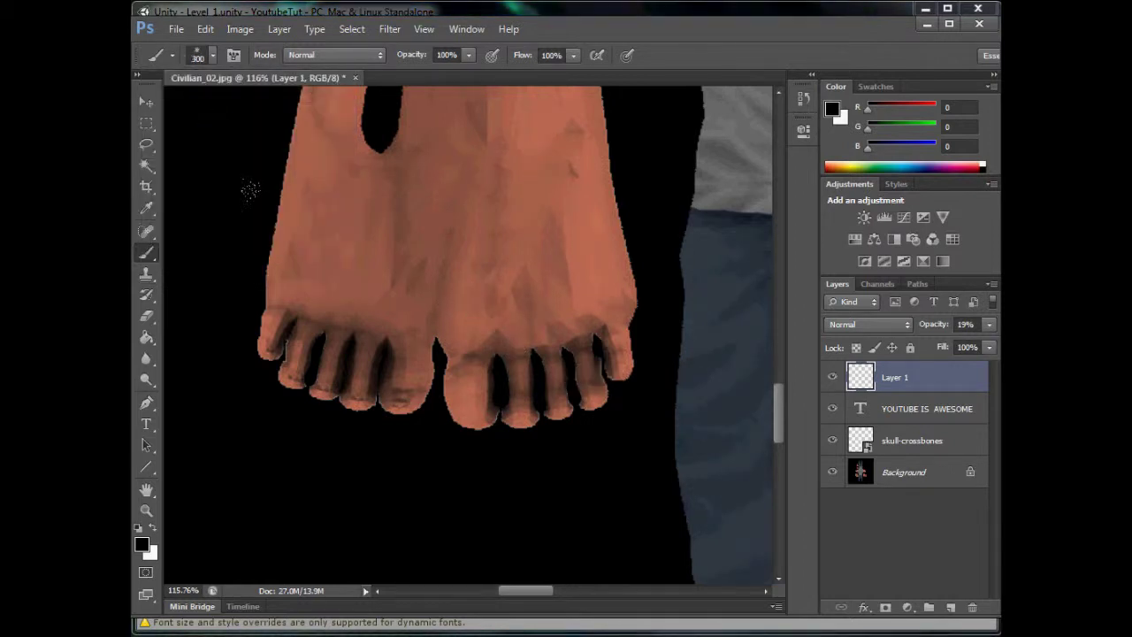
left_click(265, 108)
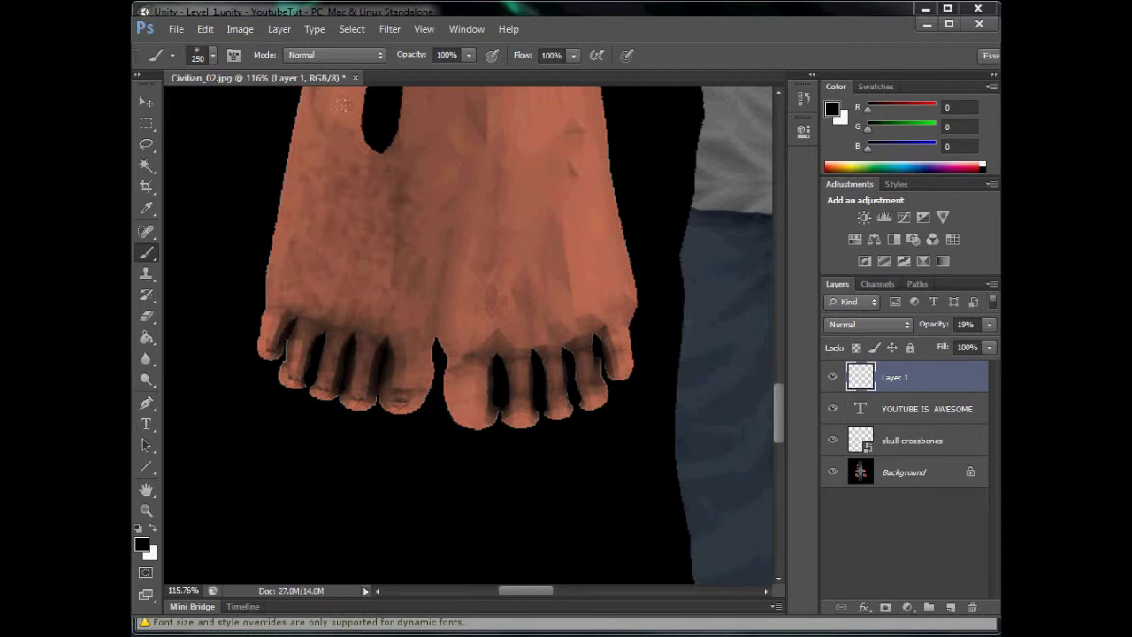
left_click(382, 108)
left_click(409, 245)
left_click(464, 202)
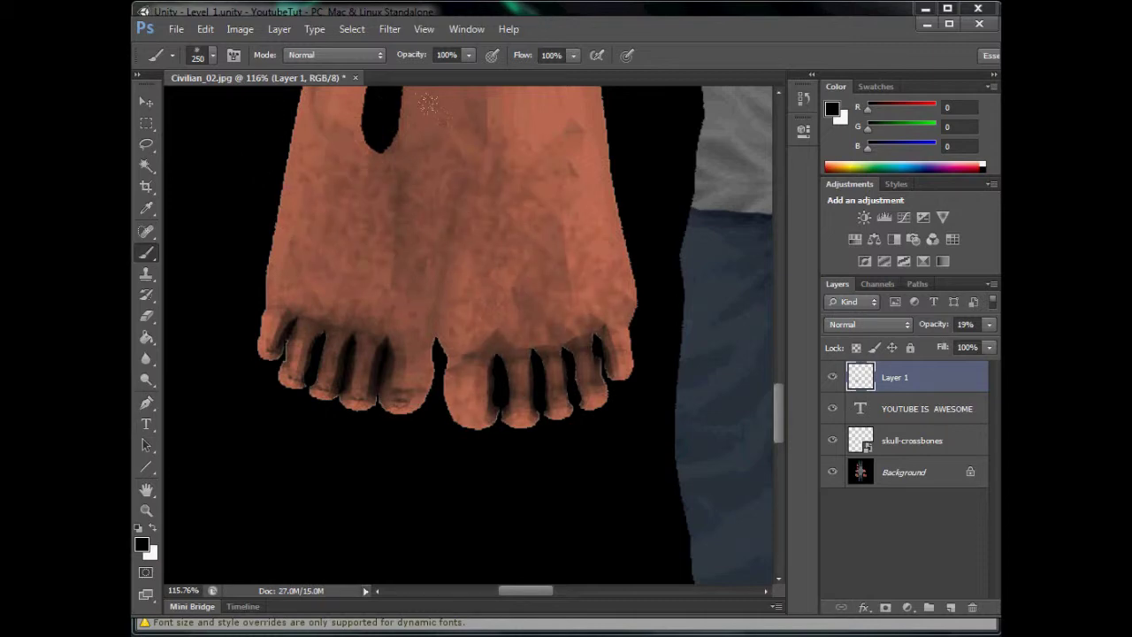
scroll(427, 104, "up", 5)
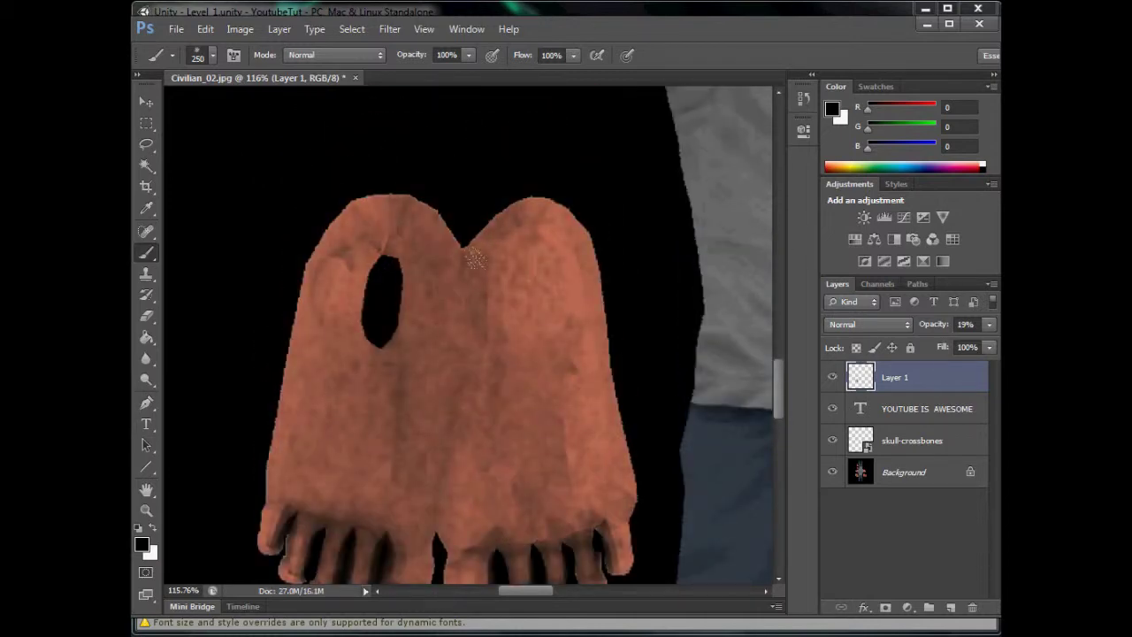
Dab the same speckled black dirt over the other pair of feet on the opposite side of the shirt
scroll(576, 372, "down", 5, "alt")
scroll(644, 380, "up", 3, "alt")
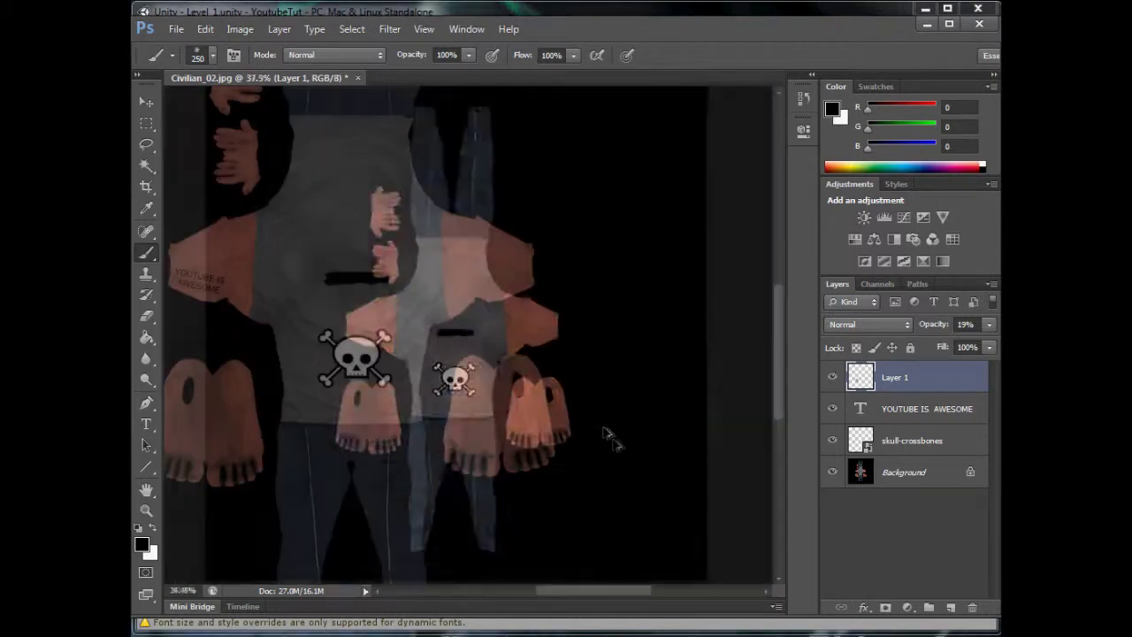
left_click(333, 289)
left_click(404, 327)
left_click(315, 336)
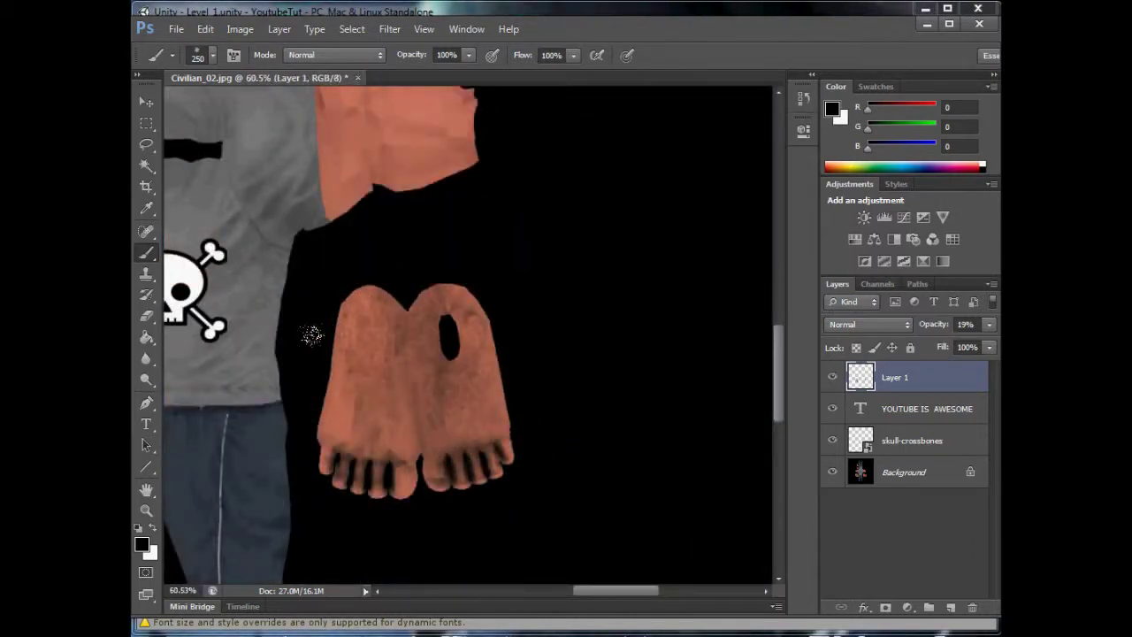
left_click(310, 421)
Dab speckled black dirt over both pairs of hands with the 250 px spatter brush
scroll(320, 252, "up", 10)
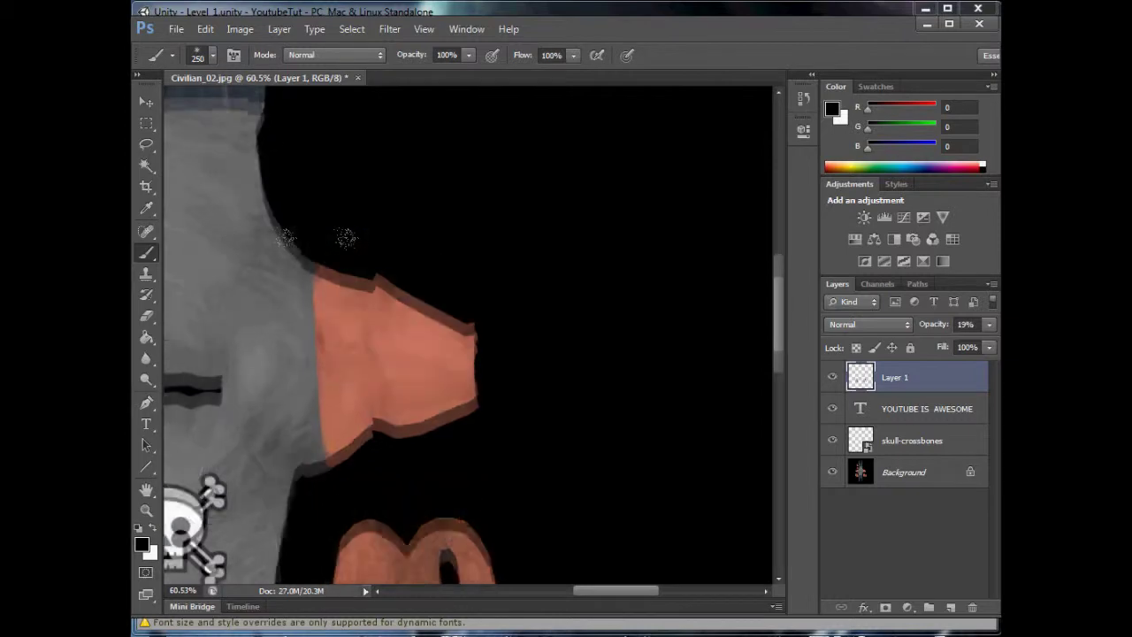
scroll(345, 237, "left", 8, "ctrl")
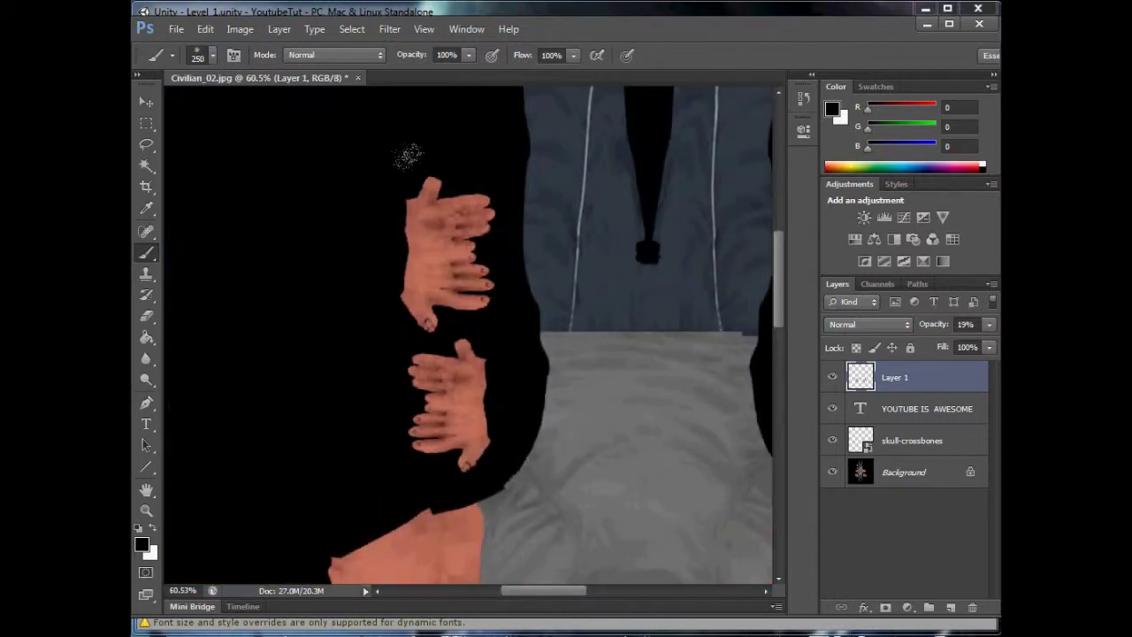
left_click(438, 270)
left_click(447, 363)
left_click(448, 404)
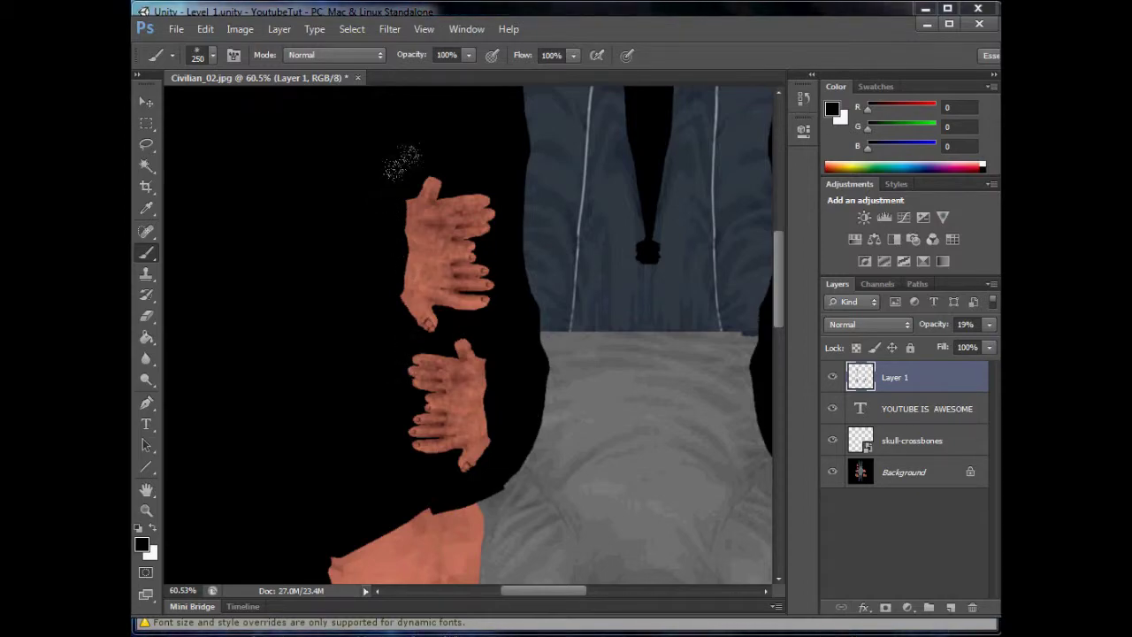
Review the dirt shading across the texture, checking the trousers, shirt, arms and feet
scroll(678, 415, "down", 5, "alt")
scroll(732, 267, "up", 5, "alt")
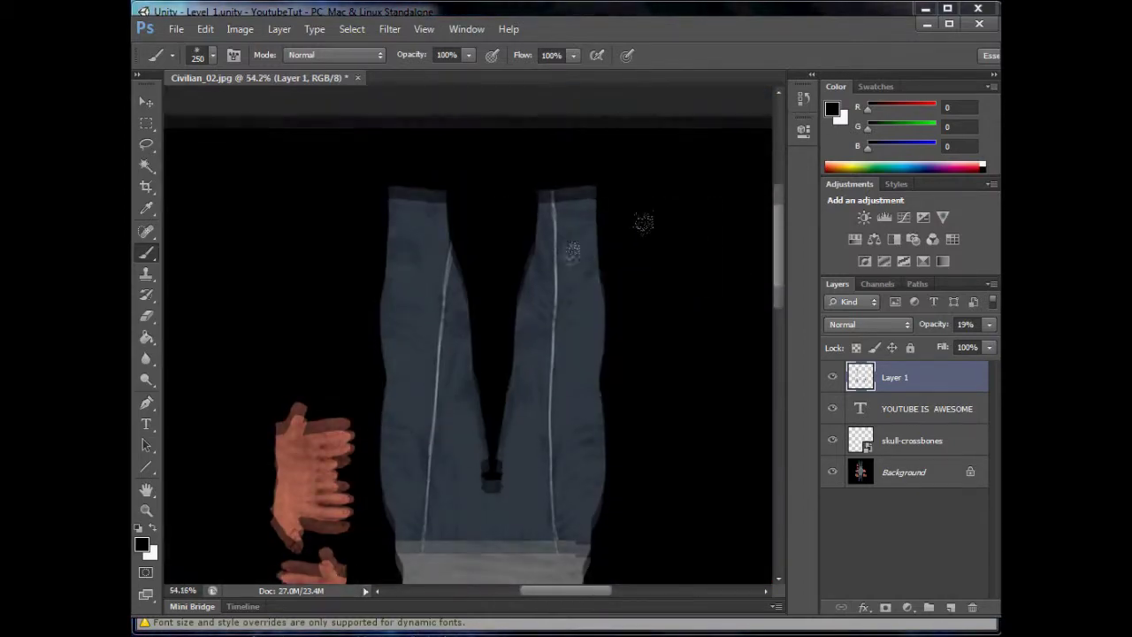
scroll(499, 239, "down", 3)
scroll(546, 272, "down", 4, "alt")
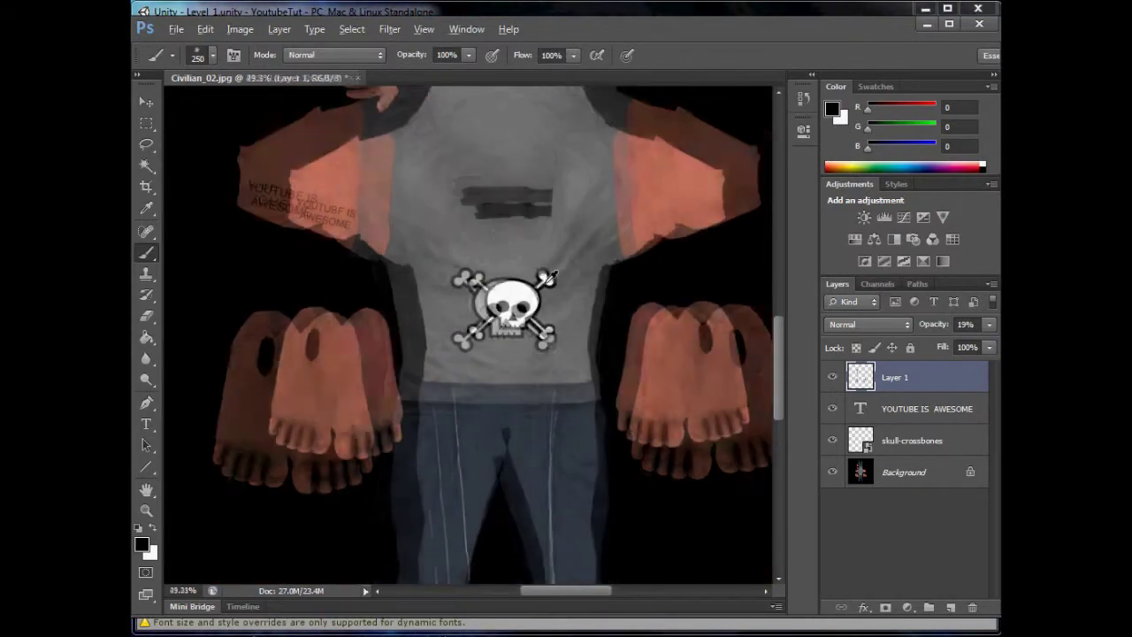
scroll(605, 263, "up", 4, "alt")
scroll(530, 155, "up", 1)
scroll(613, 281, "down", 2, "alt")
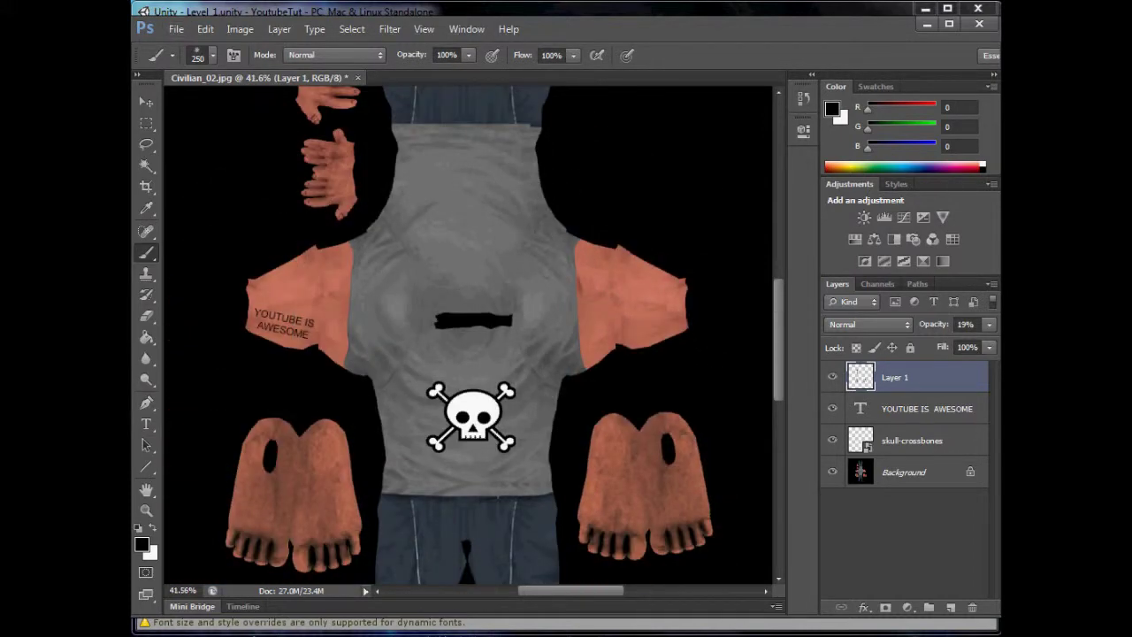
left_click(501, 221)
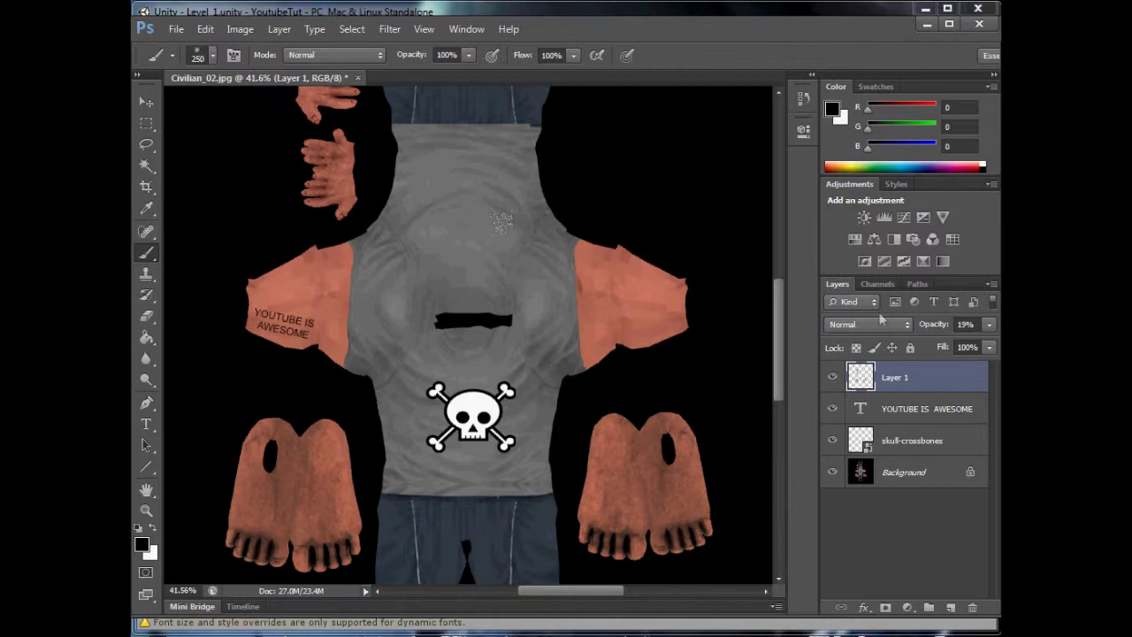
Create a new layer on top with 20% opacity and switch the brush to a hard round tip
left_click(951, 608)
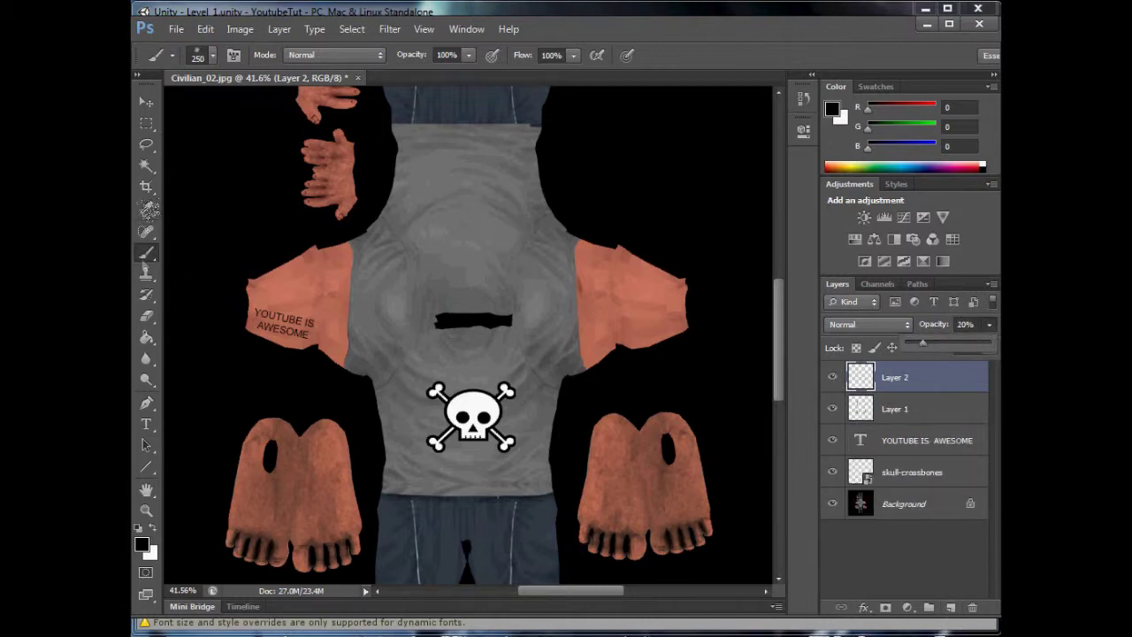
left_click(213, 56)
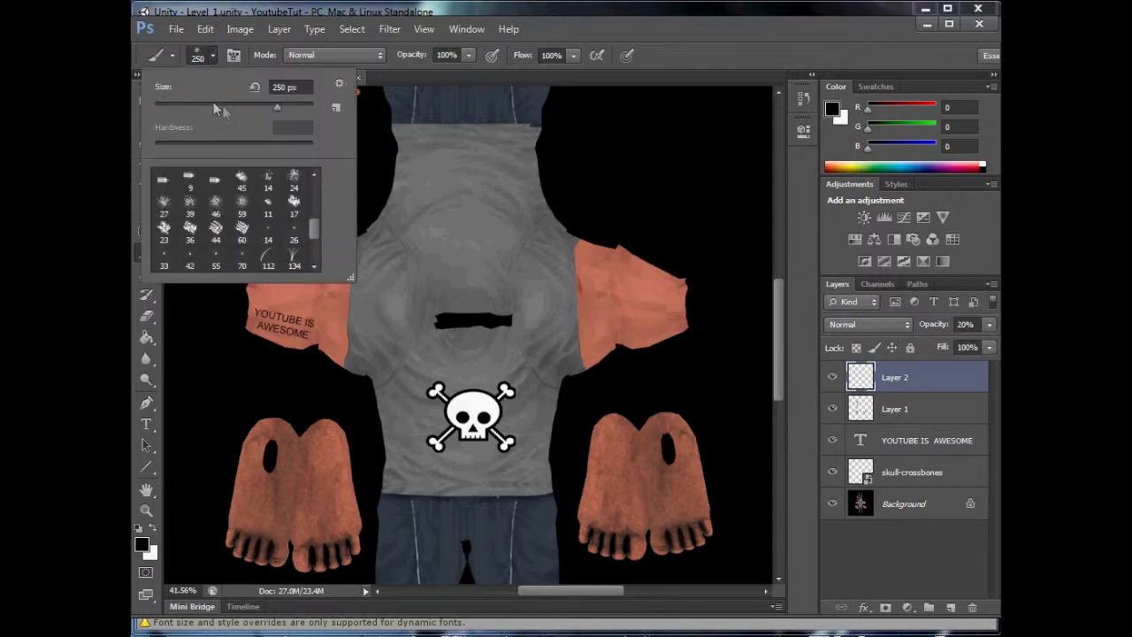
scroll(210, 176, "up", 6)
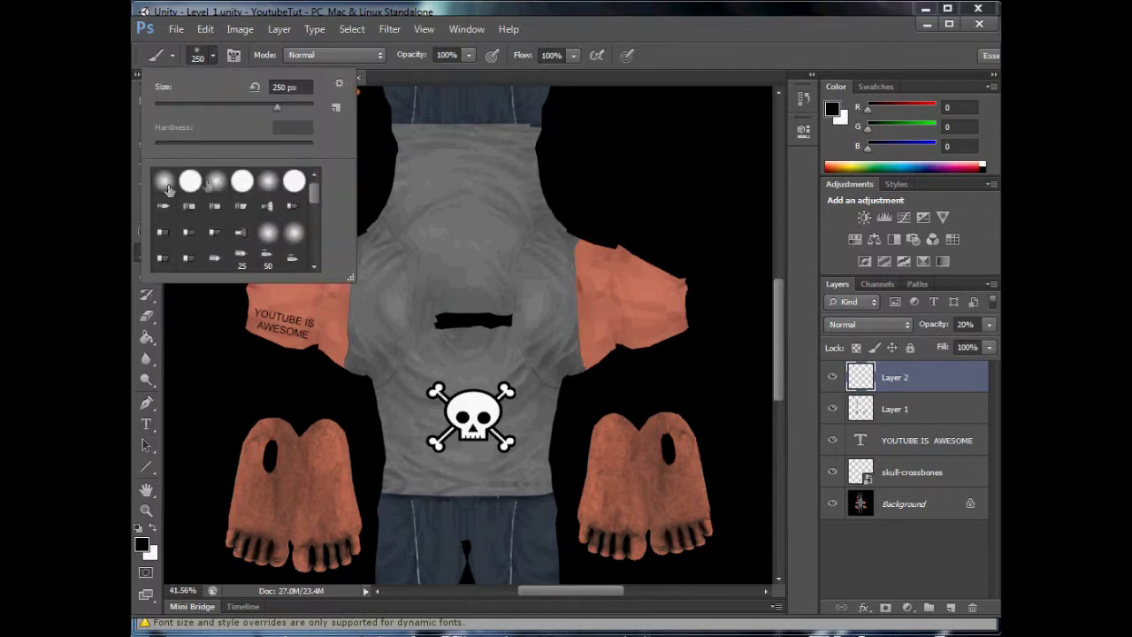
left_click(190, 183)
Set the foreground colour to blue (RGB 0, 96, 255) and brush a large patch over the middle of the shirt
left_click(141, 543)
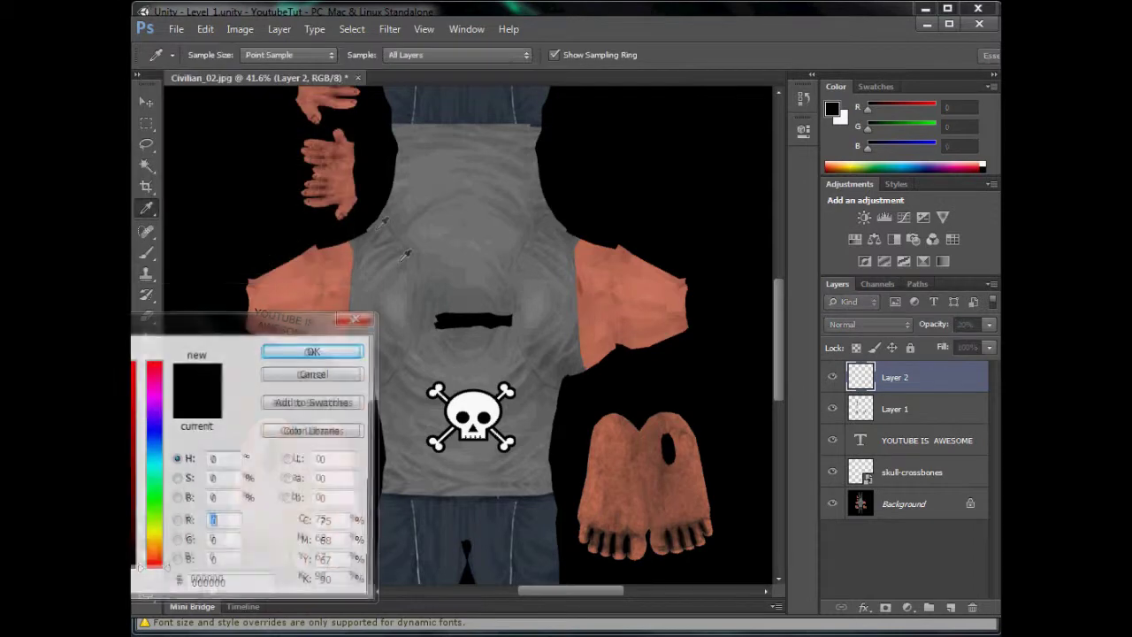
left_click(163, 450)
left_click_drag(133, 398, 134, 360)
left_click(296, 353)
scroll(424, 217, "up", 1)
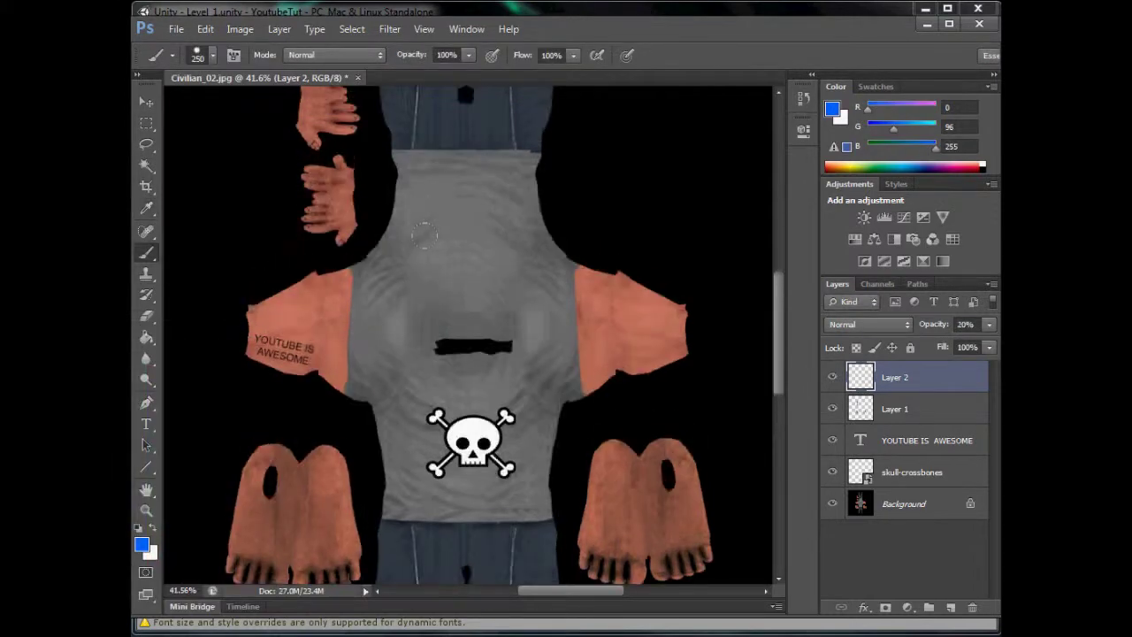
left_click_drag(469, 237, 429, 226)
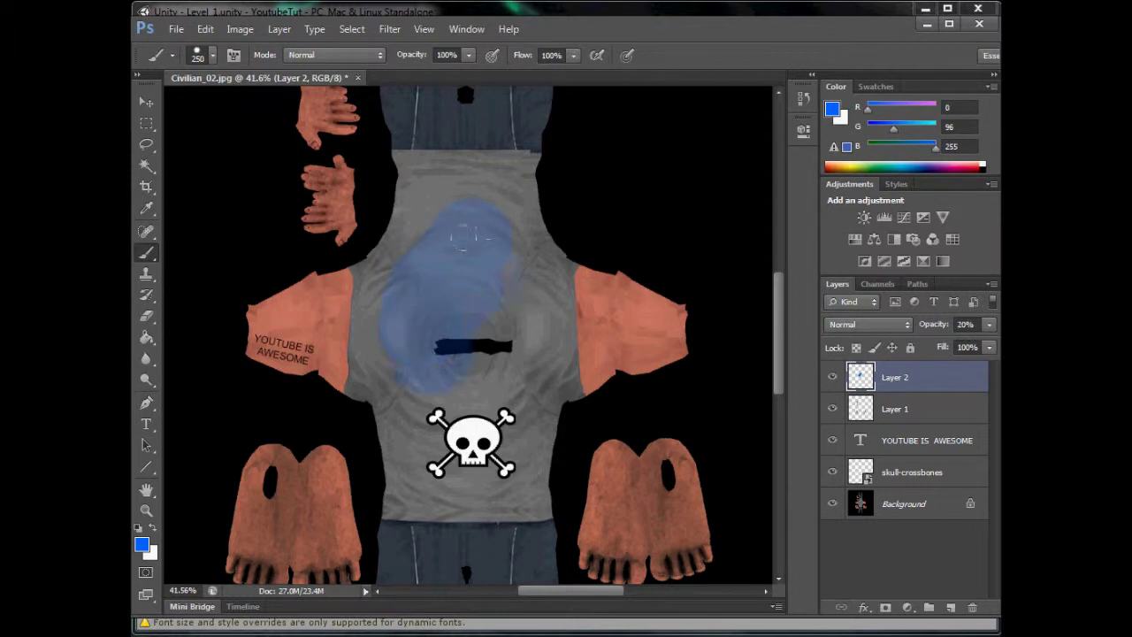
scroll(389, 318, "up", 8, "alt")
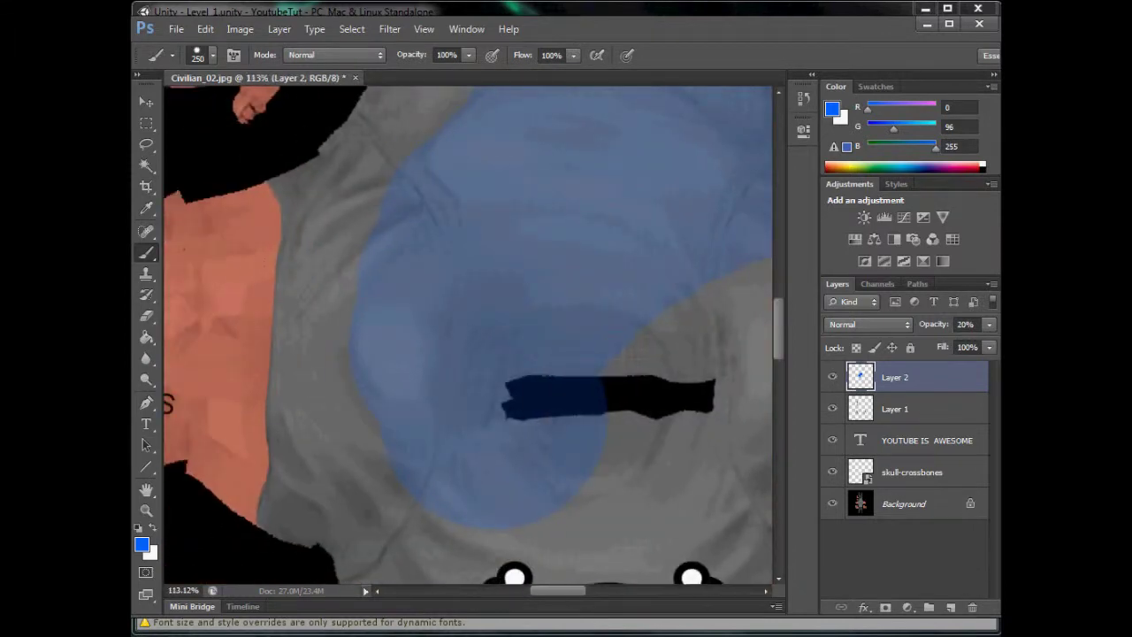
scroll(440, 324, "down", 9, "alt")
Select the grey shirt area on the Background layer with the Magic Wand at tolerance 50
key("w")
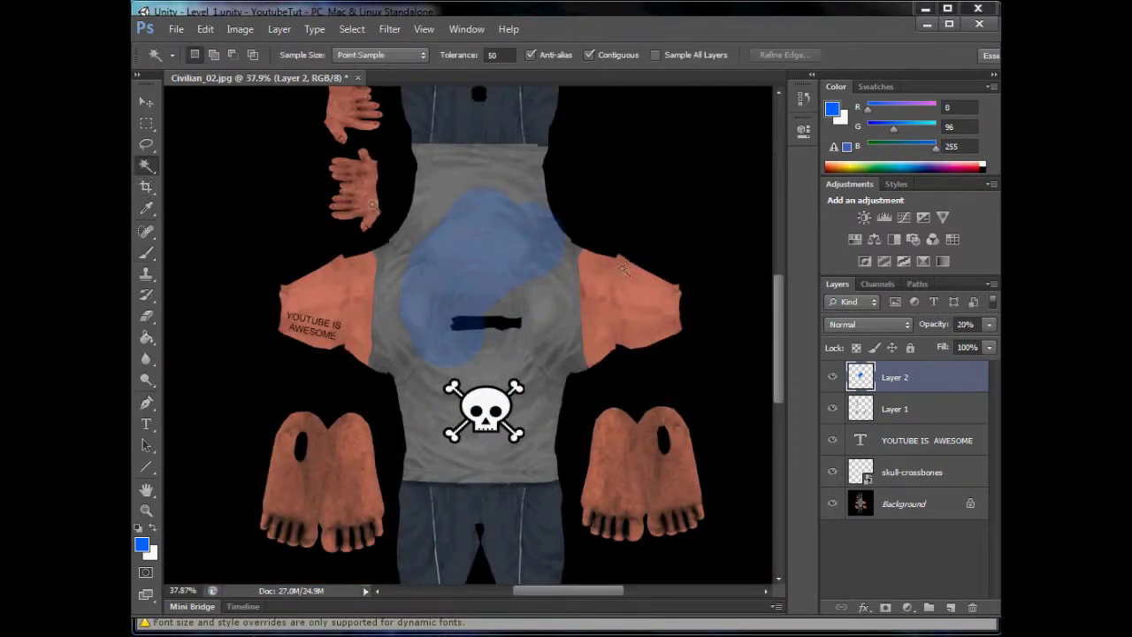
left_click(898, 497)
left_click(464, 269)
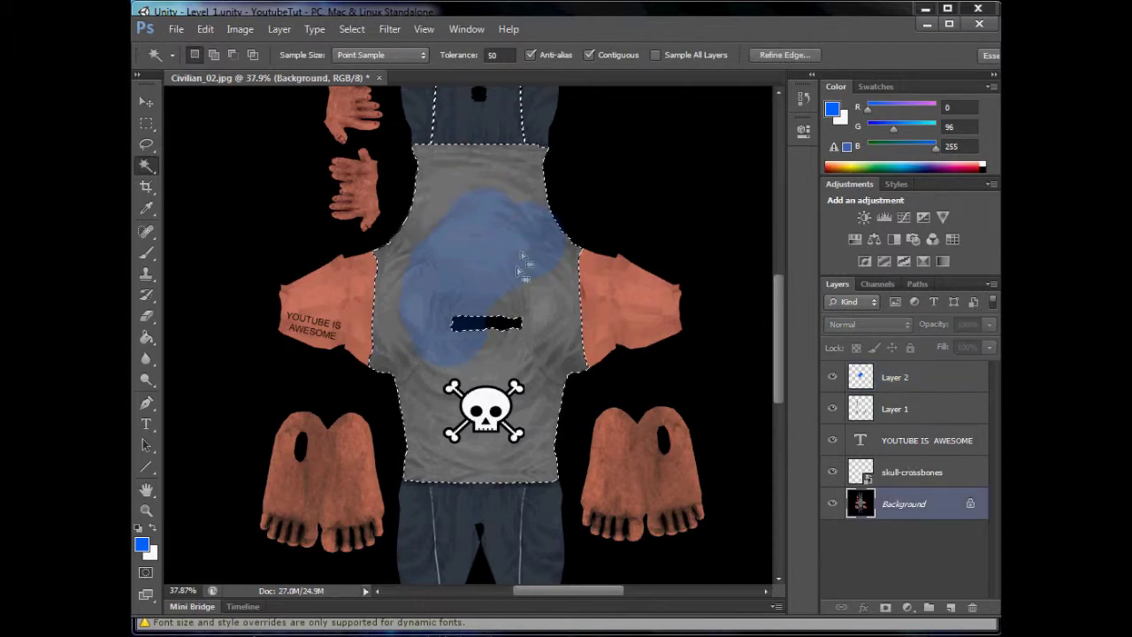
scroll(520, 266, "up", 3)
Brush blue over the whole selected shirt area on Layer 2 and deselect
left_click(147, 253)
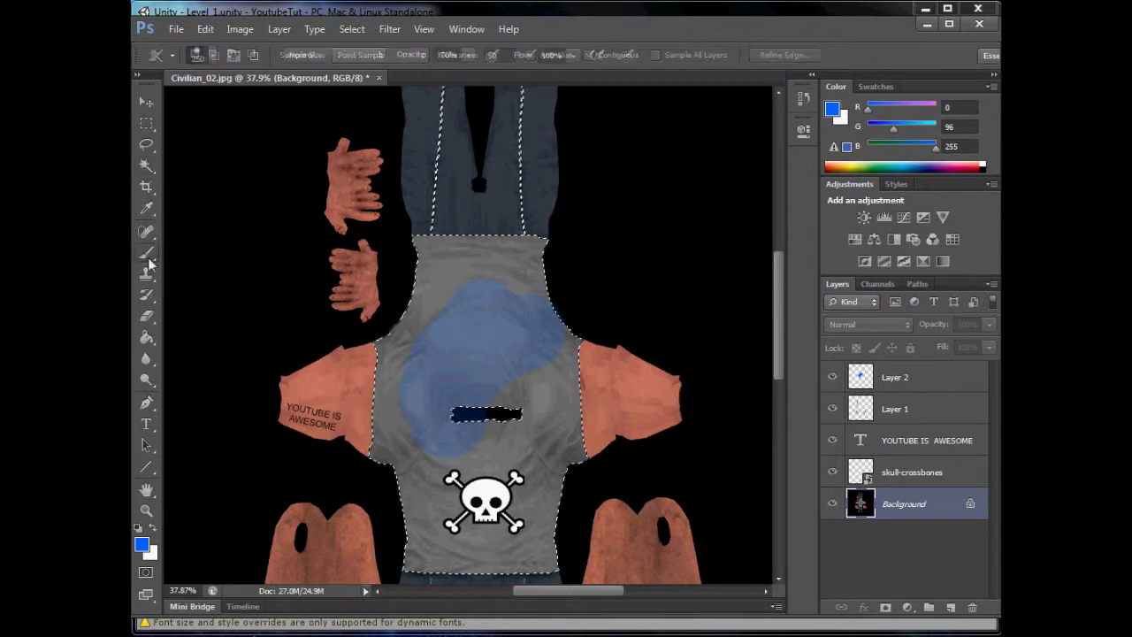
mouse_move(455, 329)
left_mouse_down()
mouse_move(408, 378)
mouse_move(405, 469)
left_mouse_up()
key("ctrl+z")
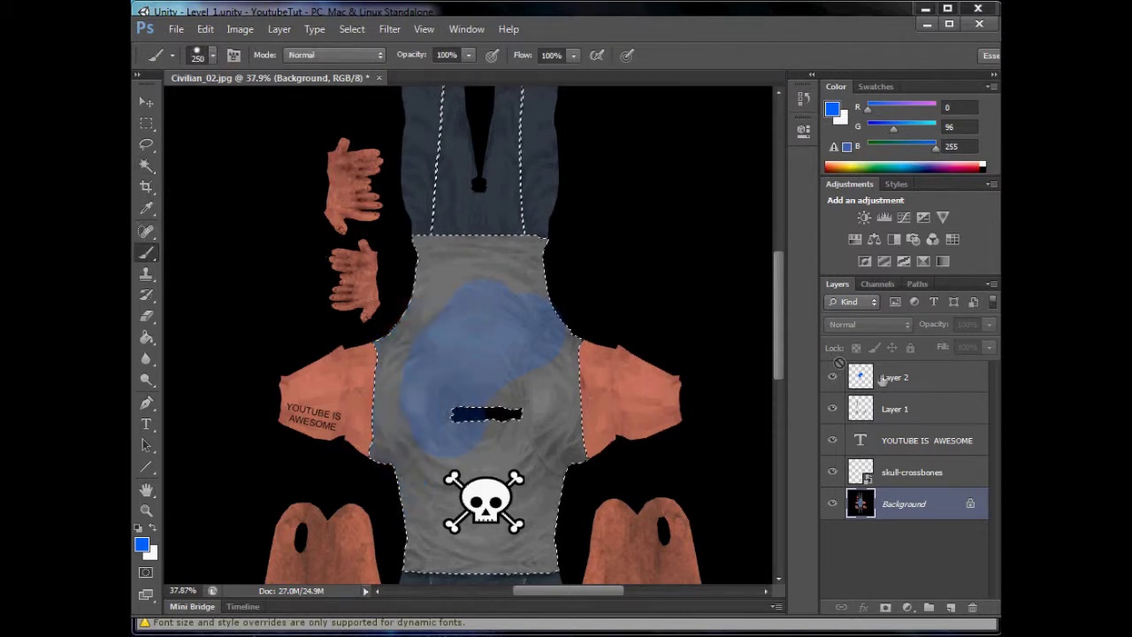
left_click(892, 377)
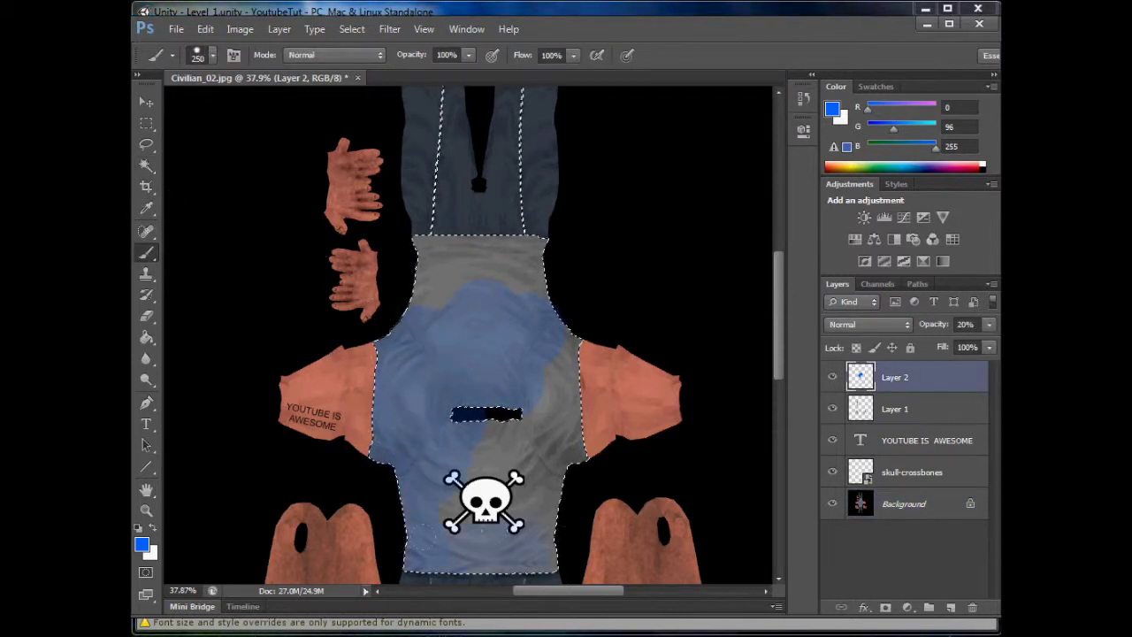
left_click_drag(424, 536, 482, 470)
mouse_move(393, 301)
left_mouse_down()
mouse_move(433, 276)
mouse_move(522, 305)
left_mouse_up()
left_click_drag(482, 254, 423, 255)
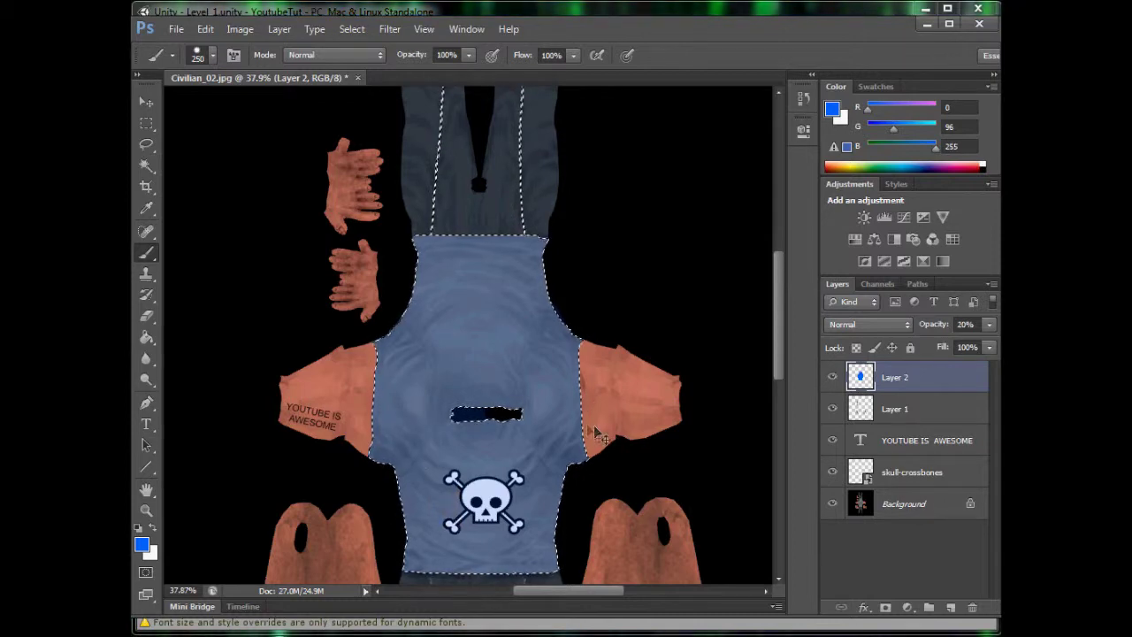
key("ctrl+d")
Select the black neck opening on the Background layer, erase the blue inside it from Layer 2, and deselect
scroll(499, 433, "up", 6, "alt")
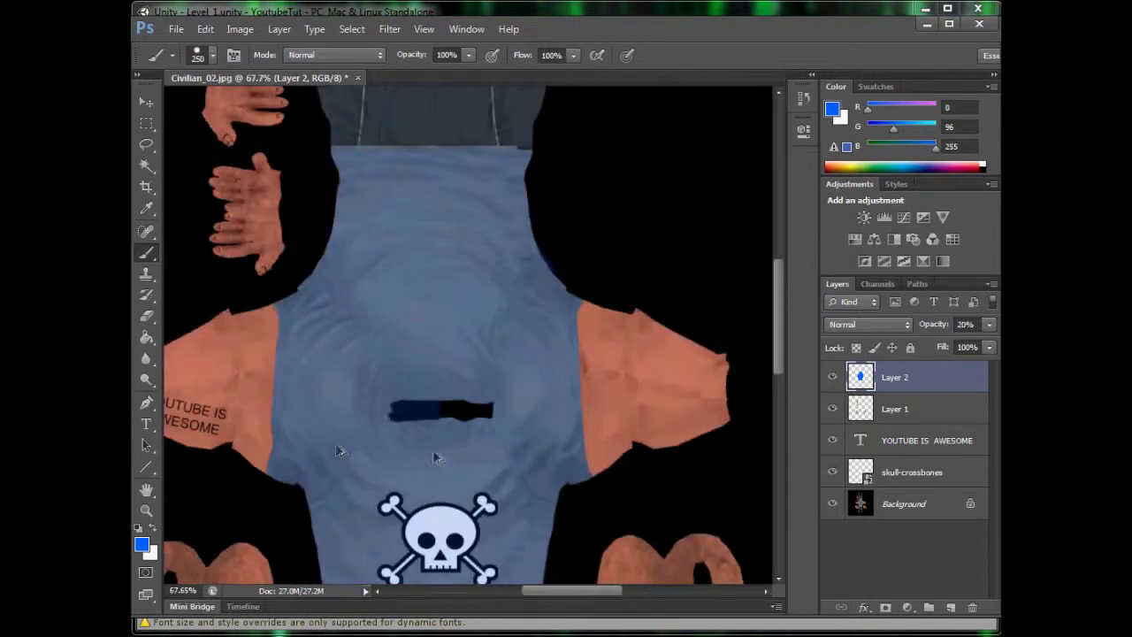
left_click(146, 164)
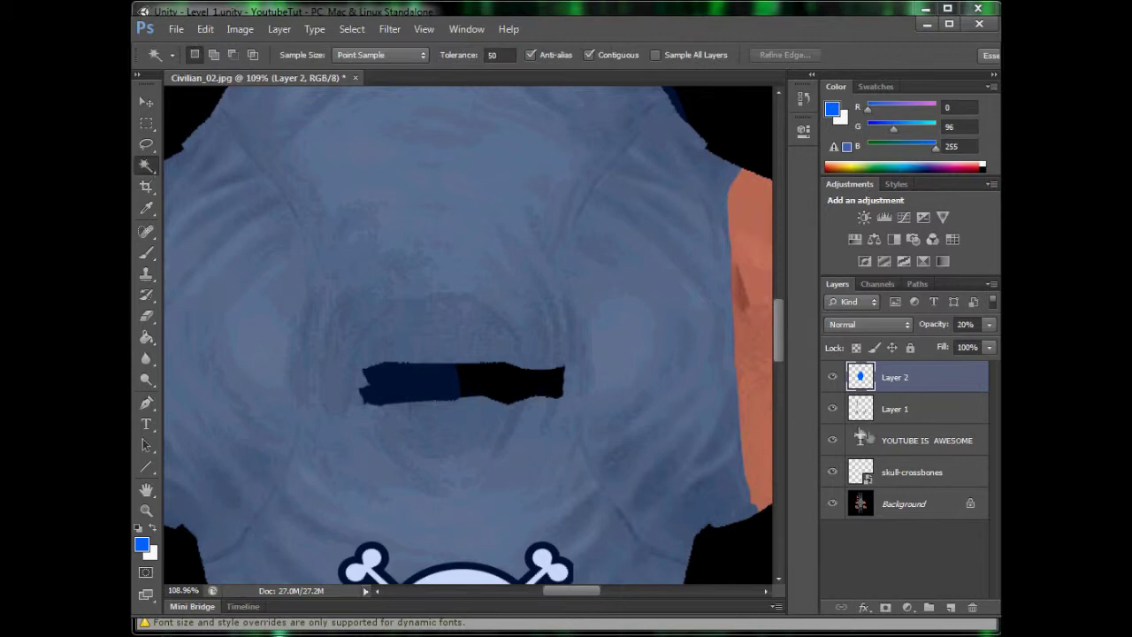
left_click(915, 506)
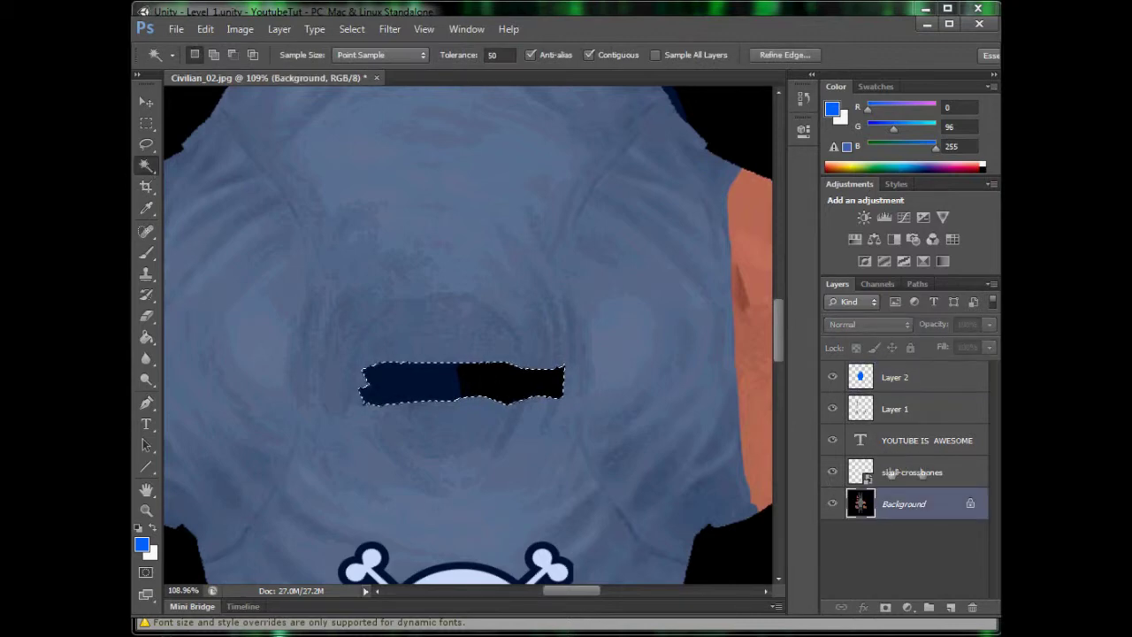
left_click(922, 376)
key("Delete")
key("ctrl+d")
Move the skull-crossbones layer to the top of the layer stack, above the blue shirt layer
scroll(489, 305, "down", 4, "alt")
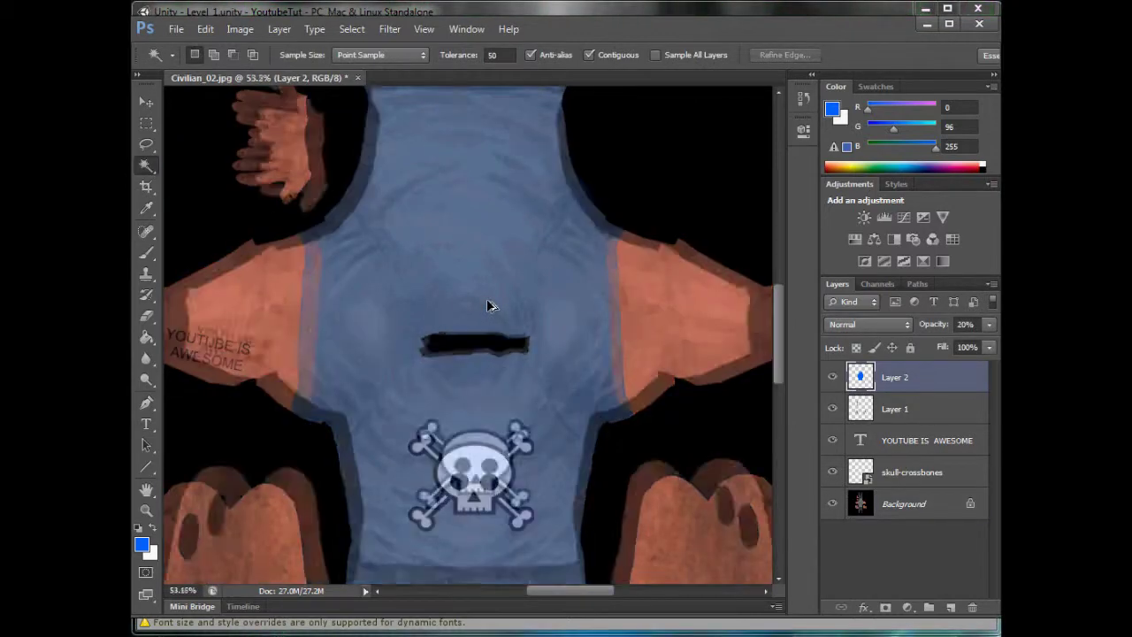
scroll(491, 305, "down", 5, "alt")
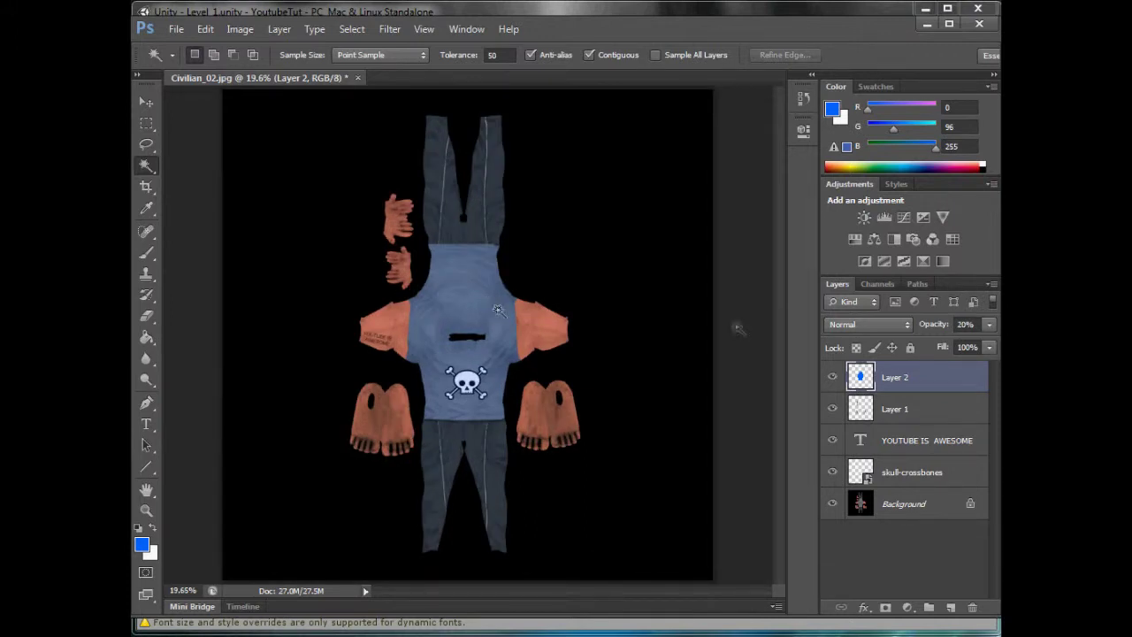
left_click_drag(915, 478, 937, 375)
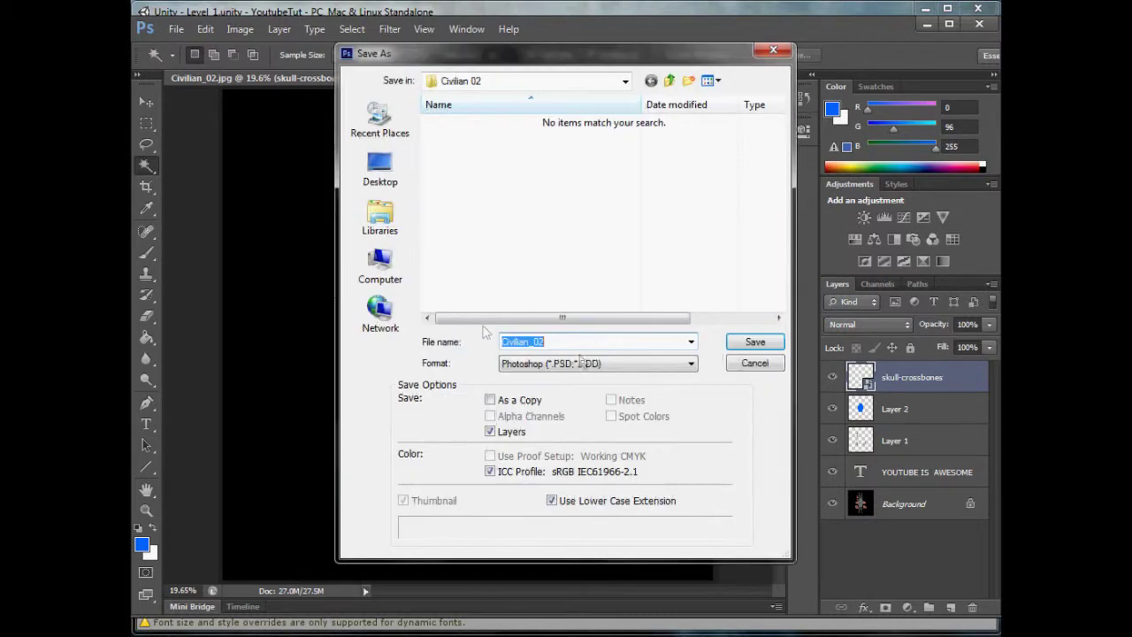
Save the texture as JPEG Civilian_02 at quality 12, replacing the existing file in the Civilian 02 folder
left_click(577, 356)
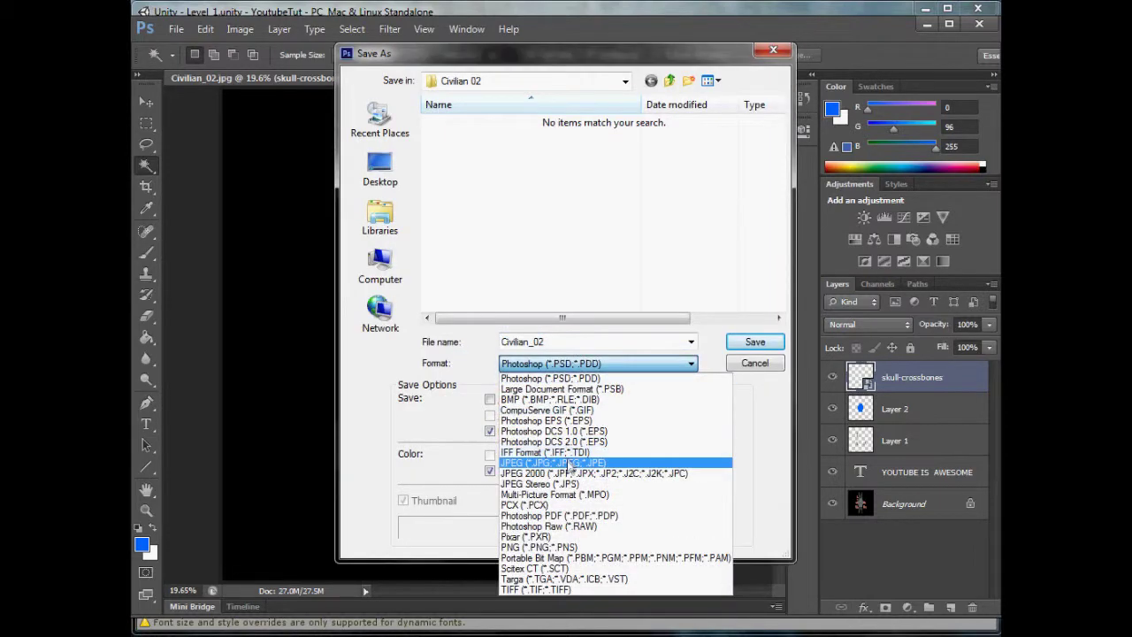
left_click(573, 469)
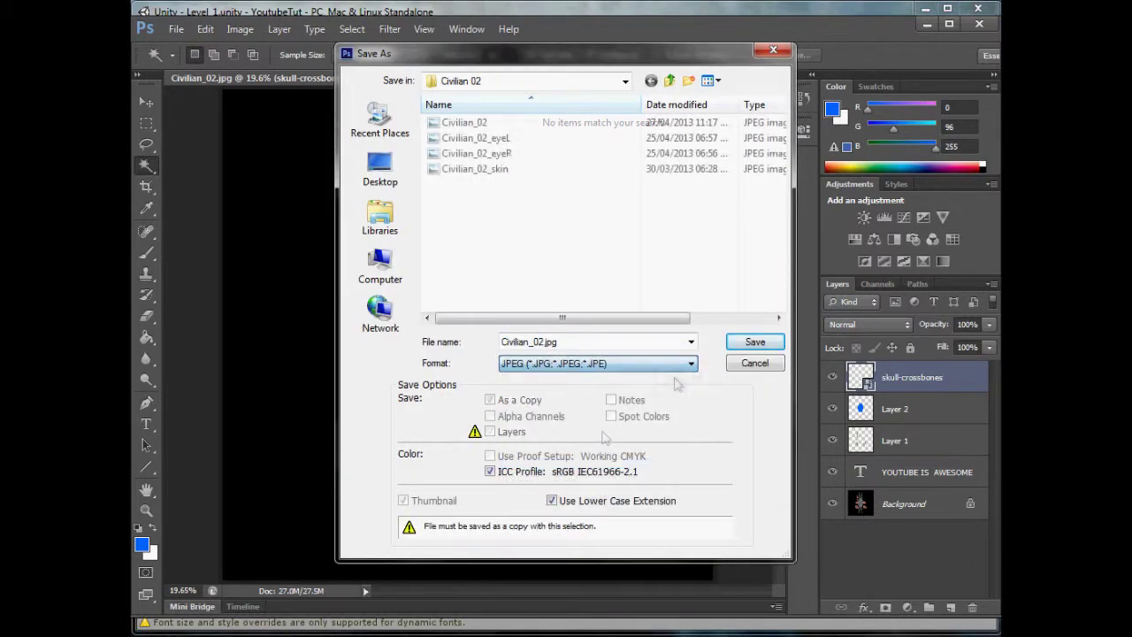
left_click(754, 343)
left_click(522, 245)
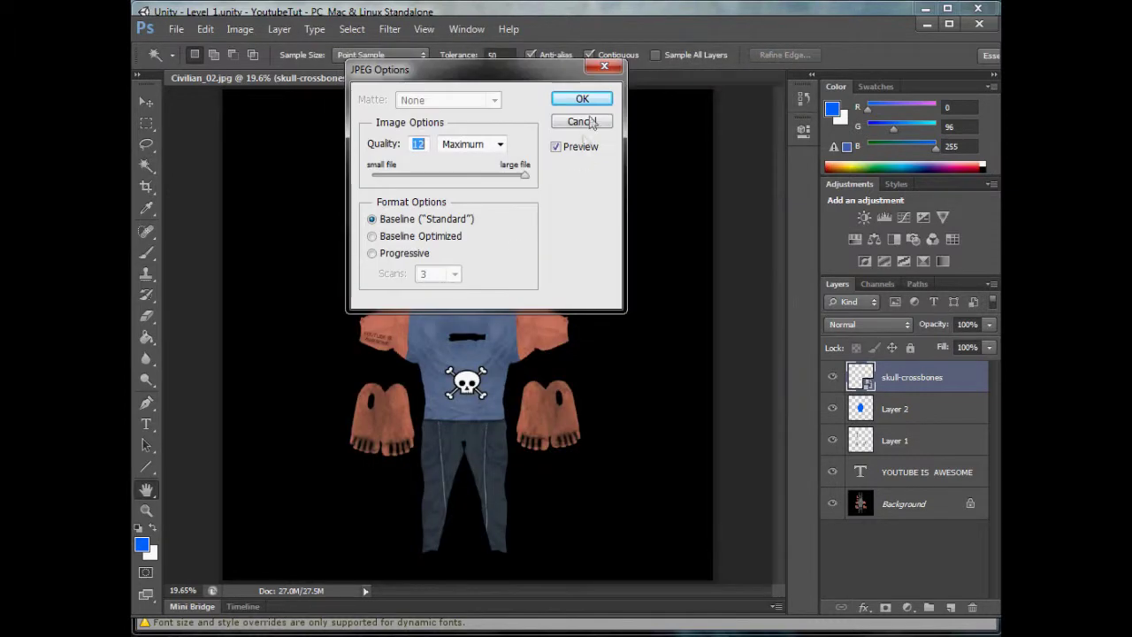
left_click(577, 98)
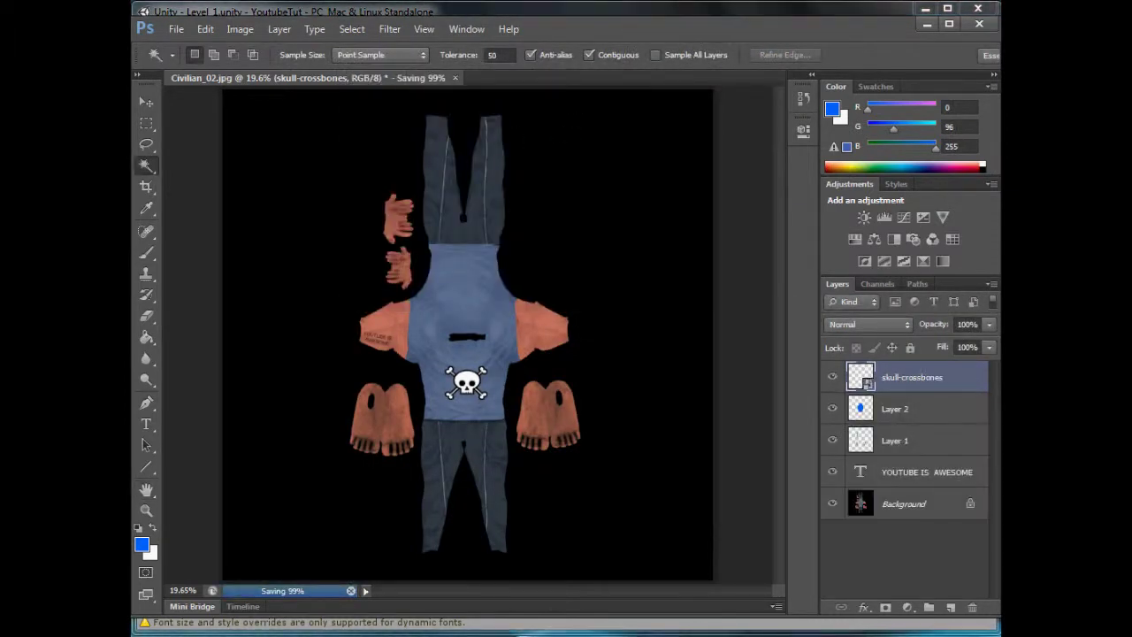
Switch to Unity and expand the Civilian 02 folder under Heroes > Skins in the project, collapsing the other skin folders
key("alt+Tab")
left_click(284, 8)
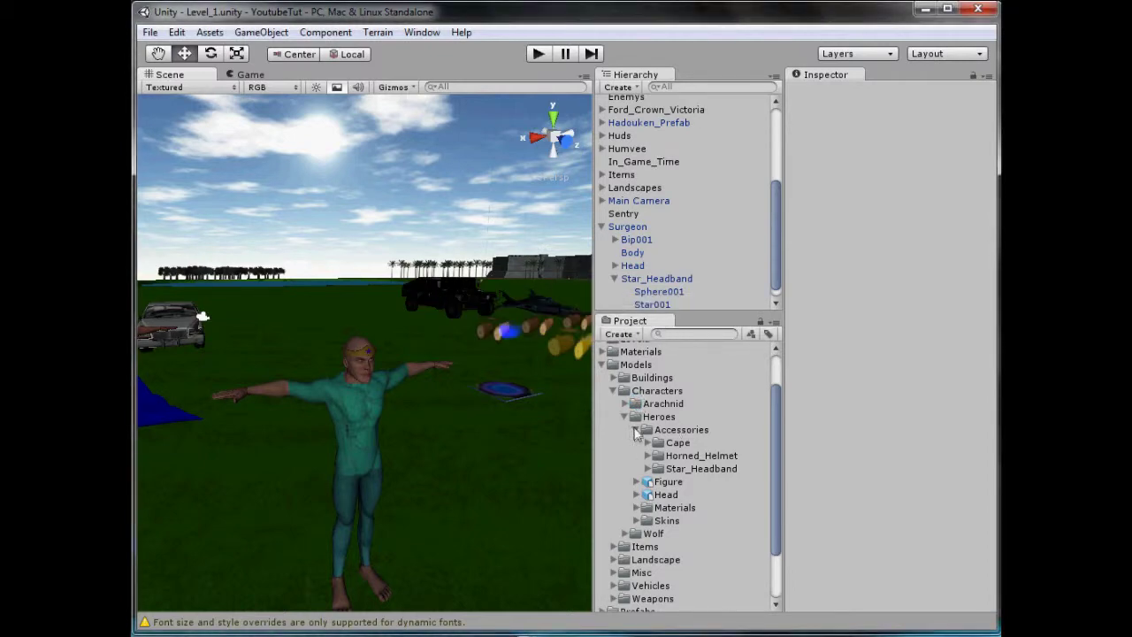
left_click(636, 429)
left_click(636, 482)
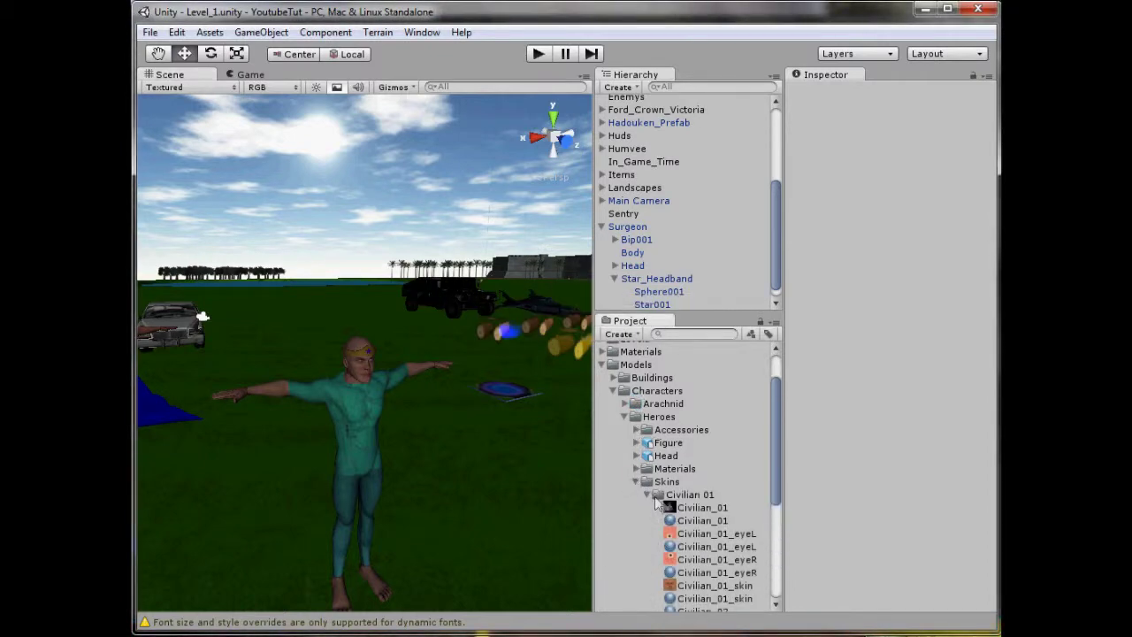
left_click(686, 509)
left_click(650, 495)
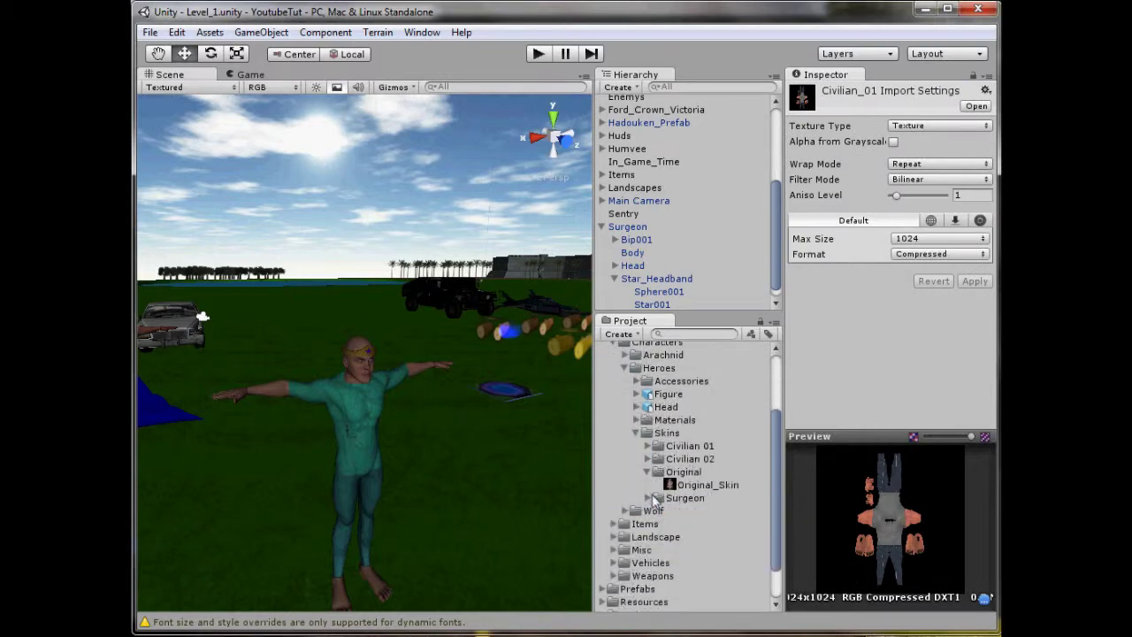
left_click(650, 472)
left_click(649, 459)
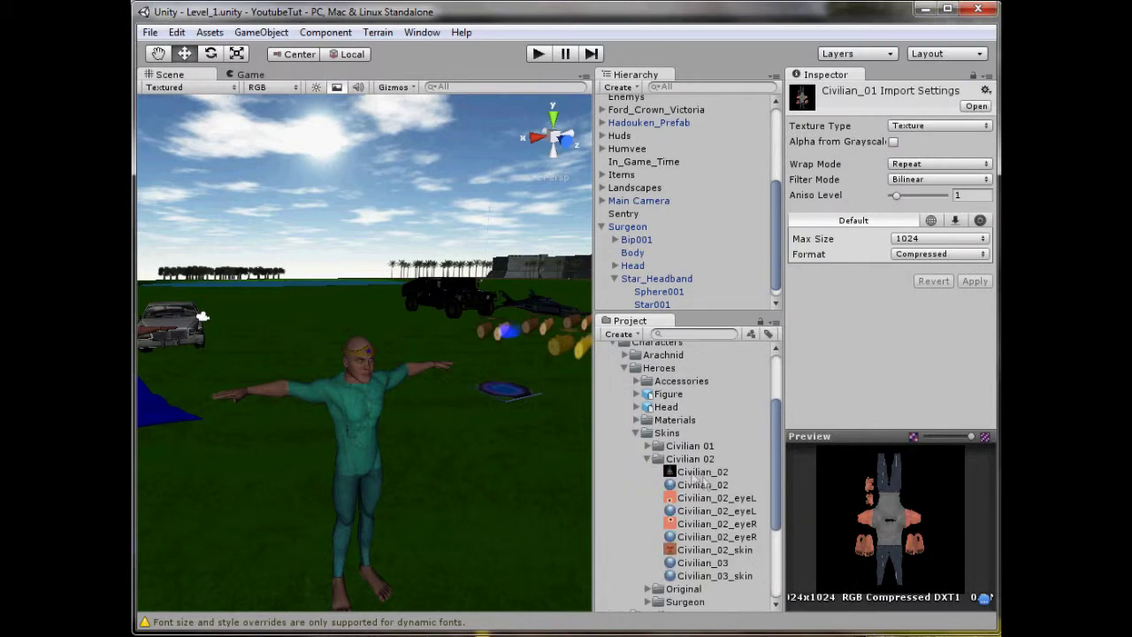
Assign the Civilian_02 texture as the Base (RGB) map of the Civilian_02 material
left_click(689, 473)
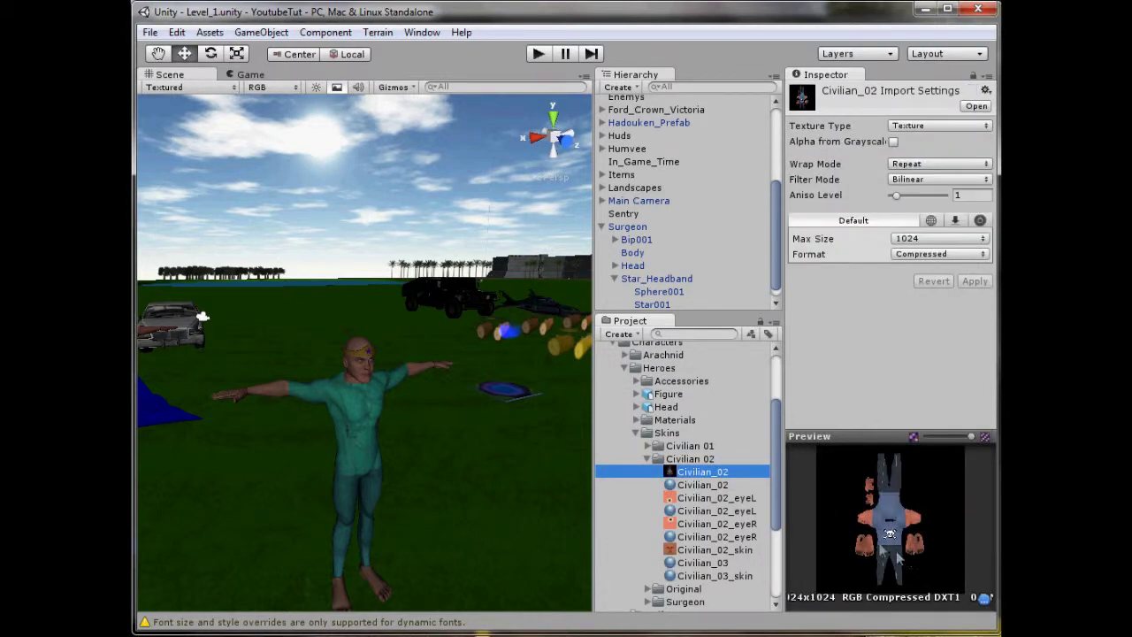
left_click(704, 485)
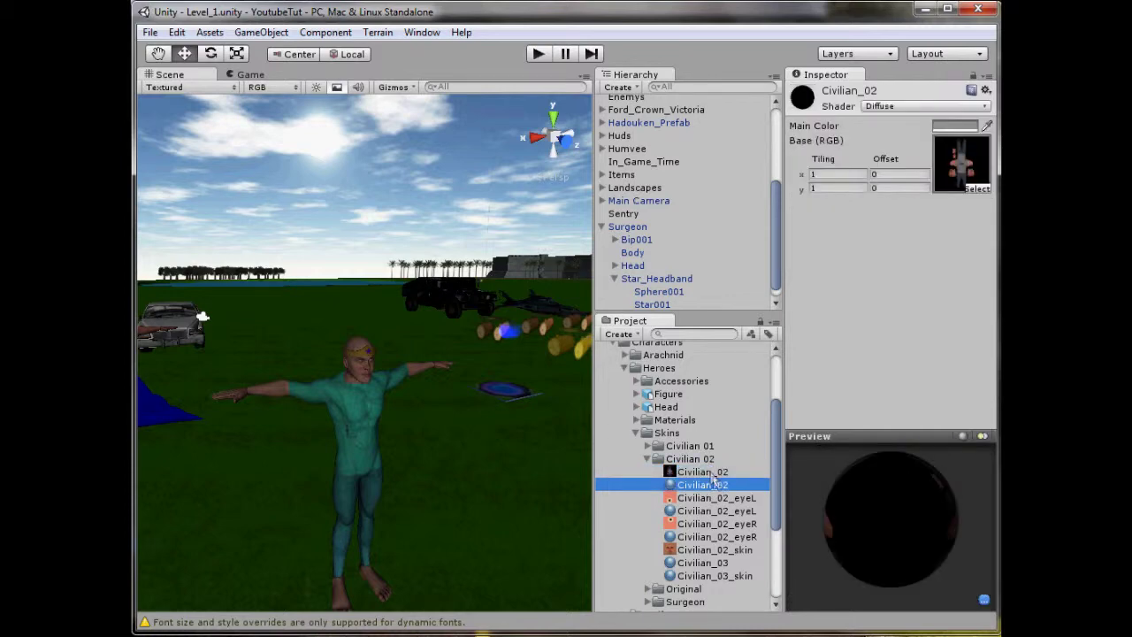
left_click_drag(712, 474, 962, 168)
Select the Body of the Civilian 01 character and assign the Civilian_02 material to Element 0
middle_click_drag(168, 536, 1061, 420)
scroll(382, 411, "down", 4)
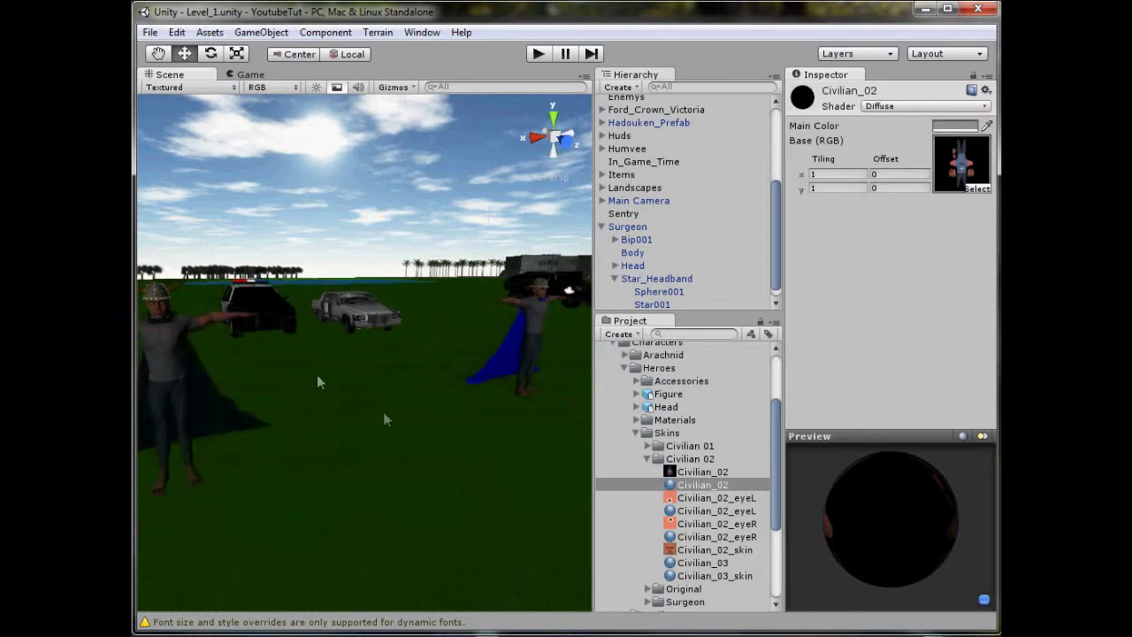
right_click_drag(317, 374, 345, 334)
left_click(345, 336)
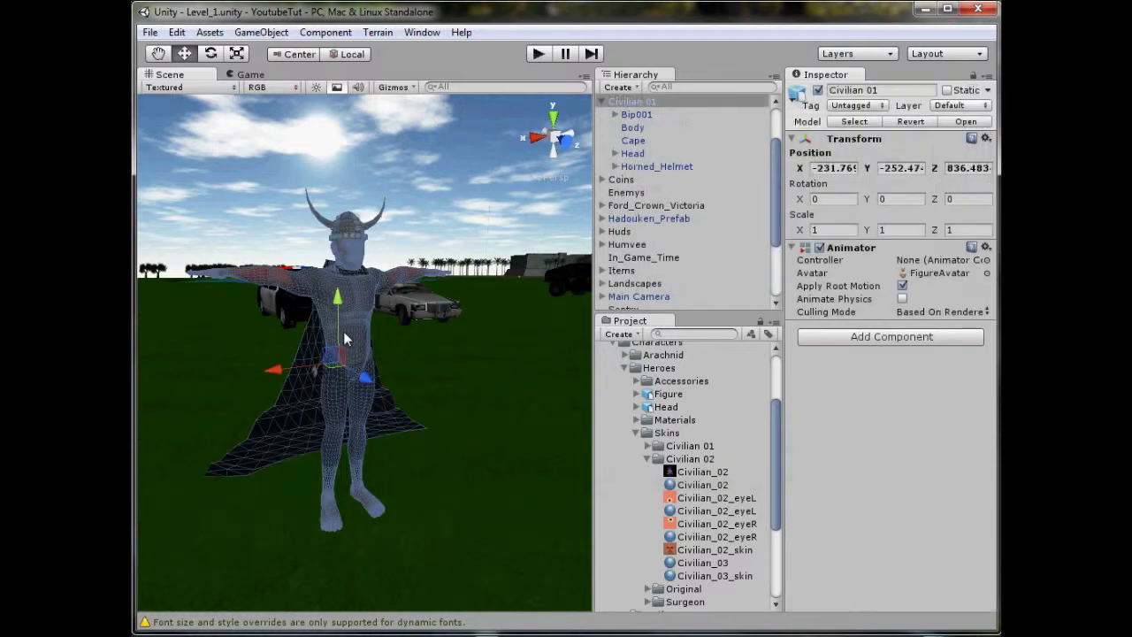
left_click(360, 309)
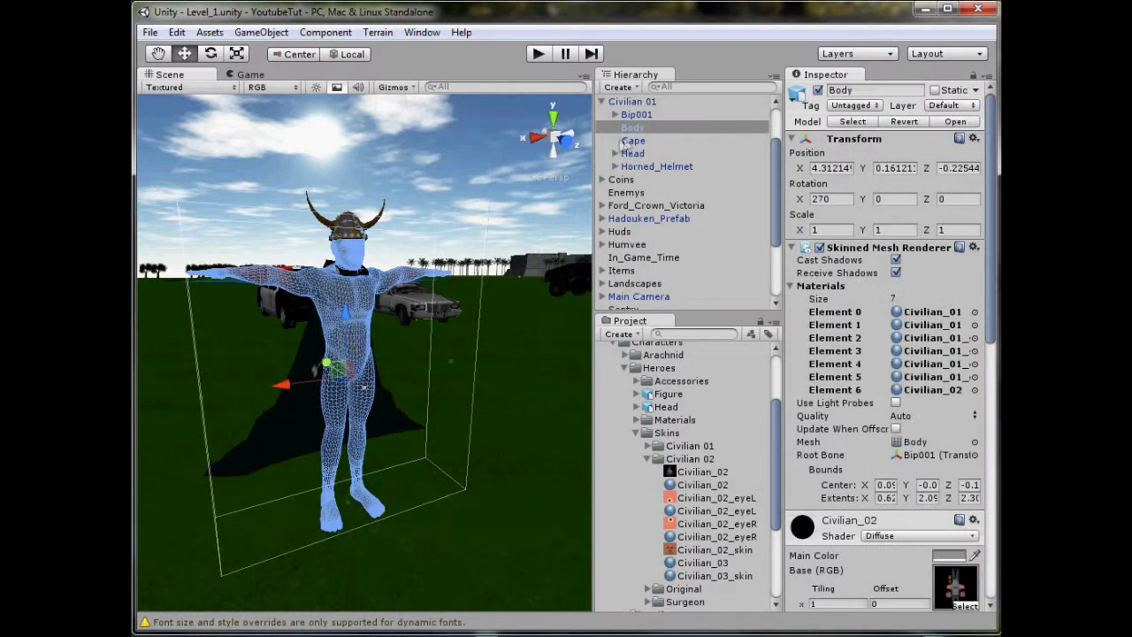
left_click_drag(738, 484, 948, 316)
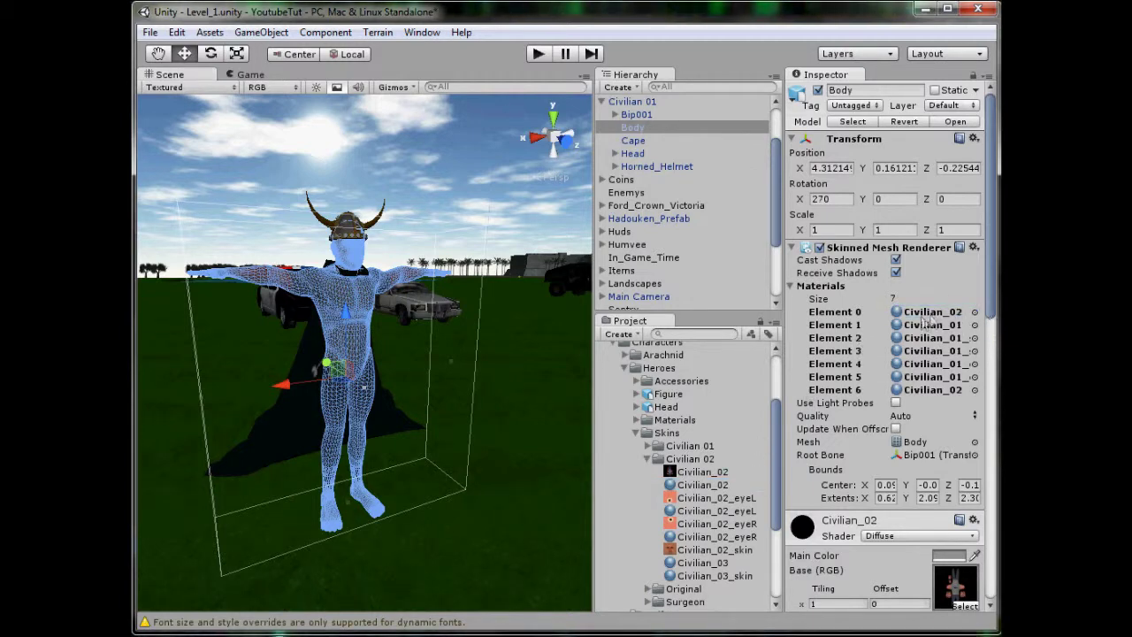
Widen the Inspector, reselect the Civilian 01 Body and assign the Civilian_02 material to Element 1
left_click_drag(786, 329, 759, 329)
left_click(427, 174)
left_click(317, 287)
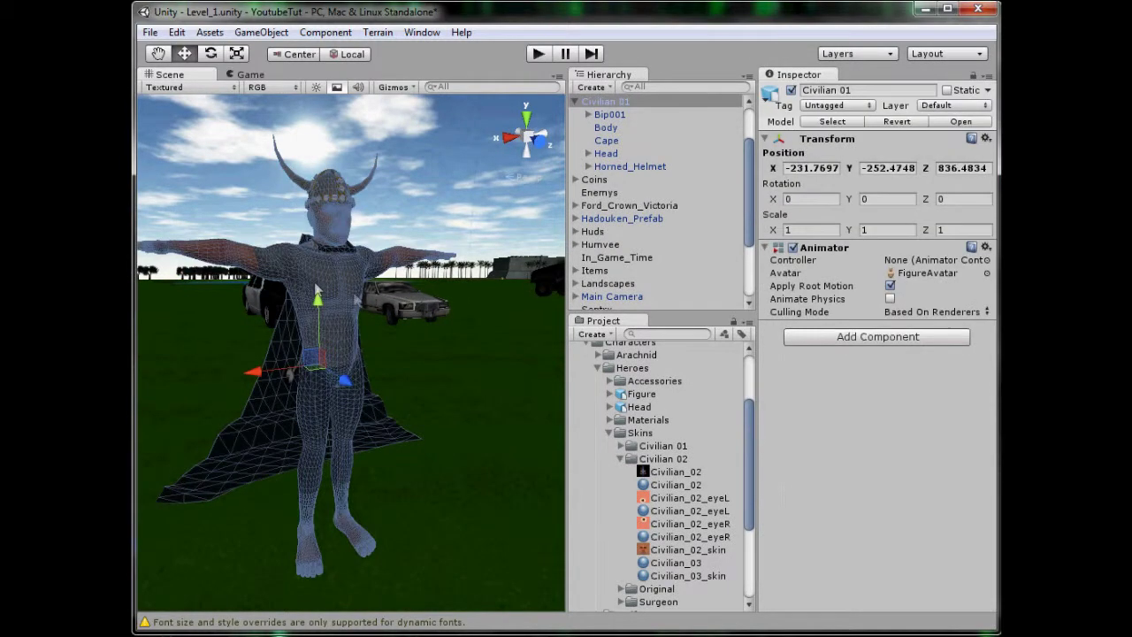
left_click(610, 128)
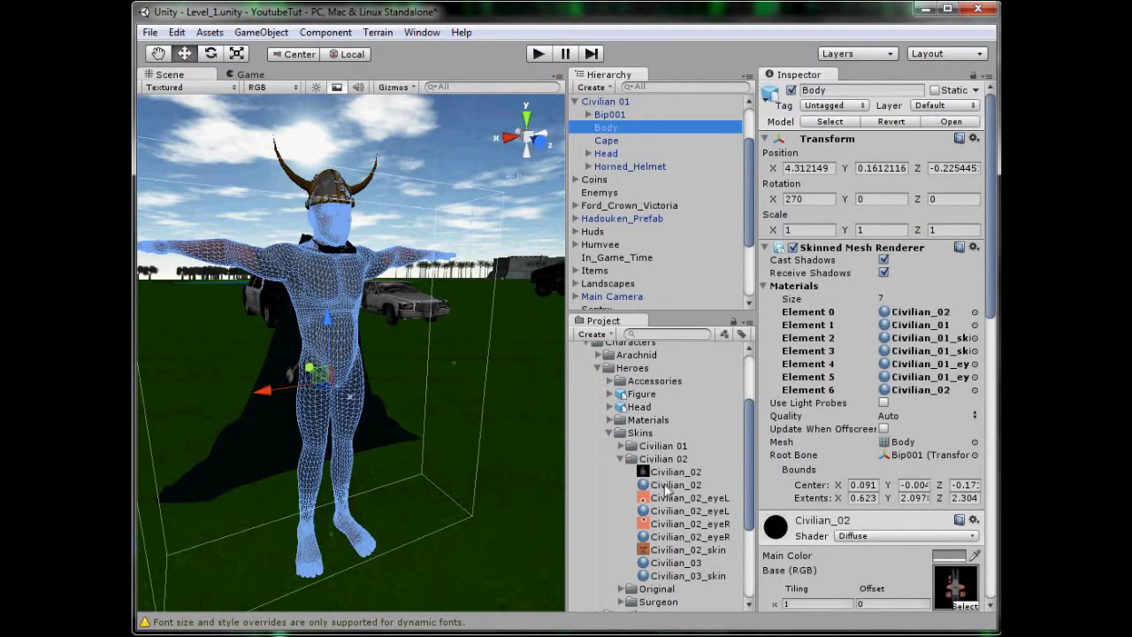
left_click_drag(669, 486, 932, 329)
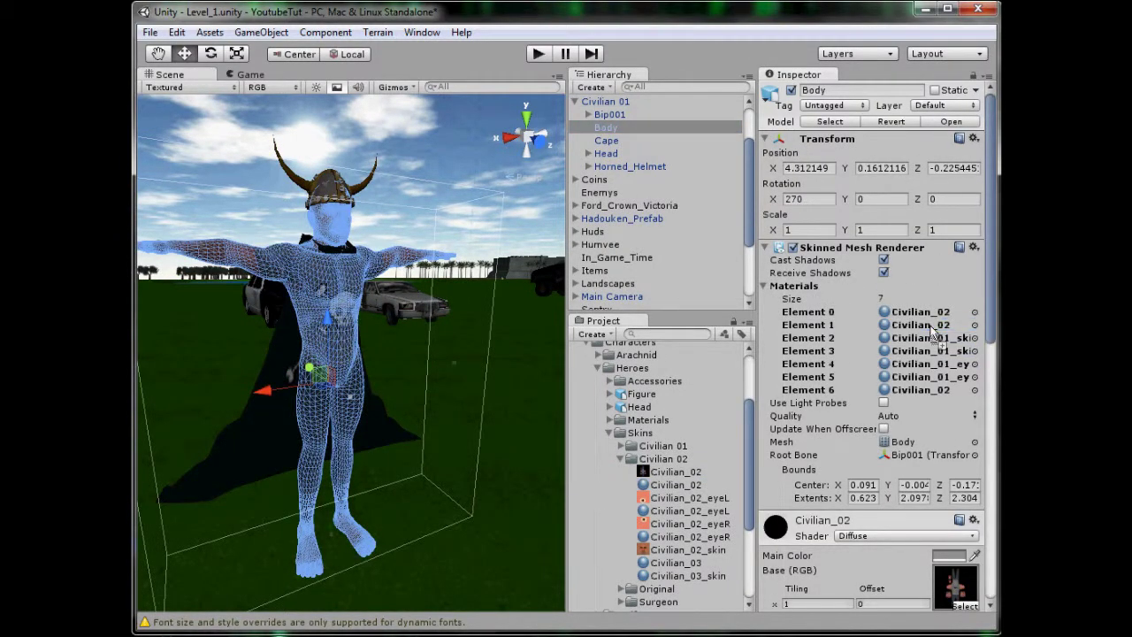
Examine the new skin on the horned-helmet character in the scene, including the shirt's skull print and the arm tattoo
left_click(442, 212)
left_click_drag(397, 354, 329, 351, "alt")
scroll(352, 394, "up", 3)
middle_click_drag(329, 350, 358, 412)
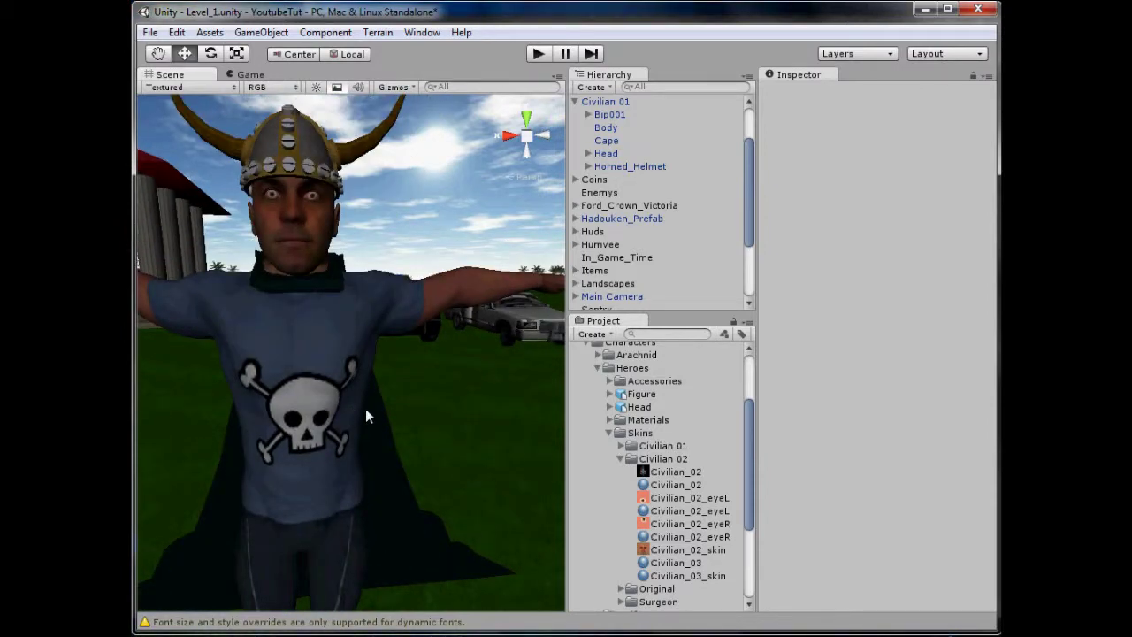
scroll(424, 339, "down", 8)
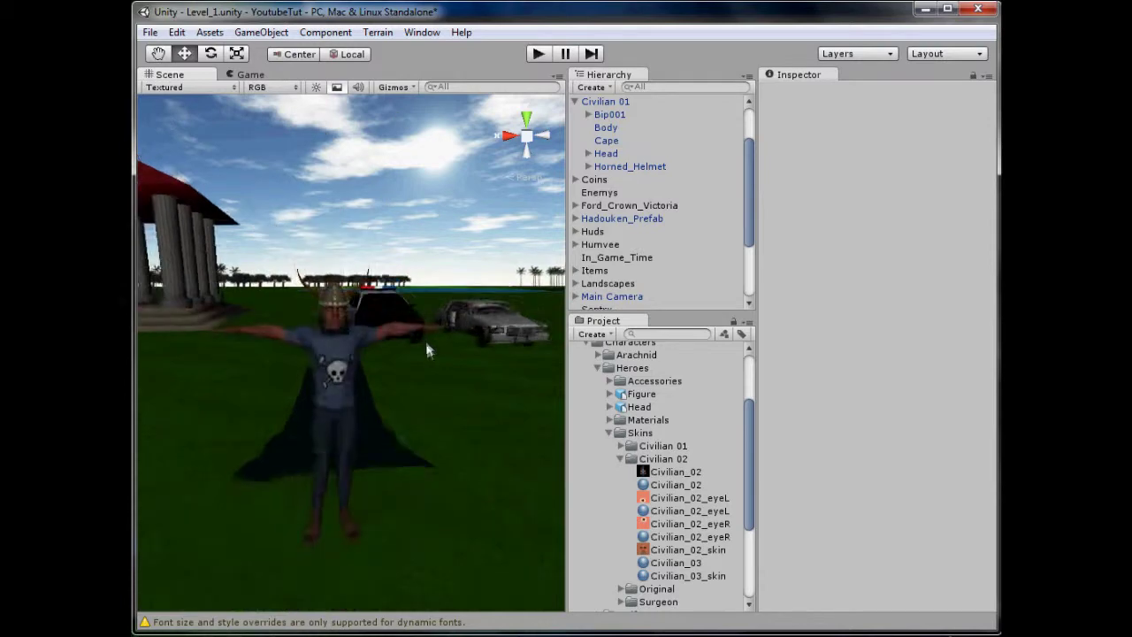
scroll(378, 325, "up", 3)
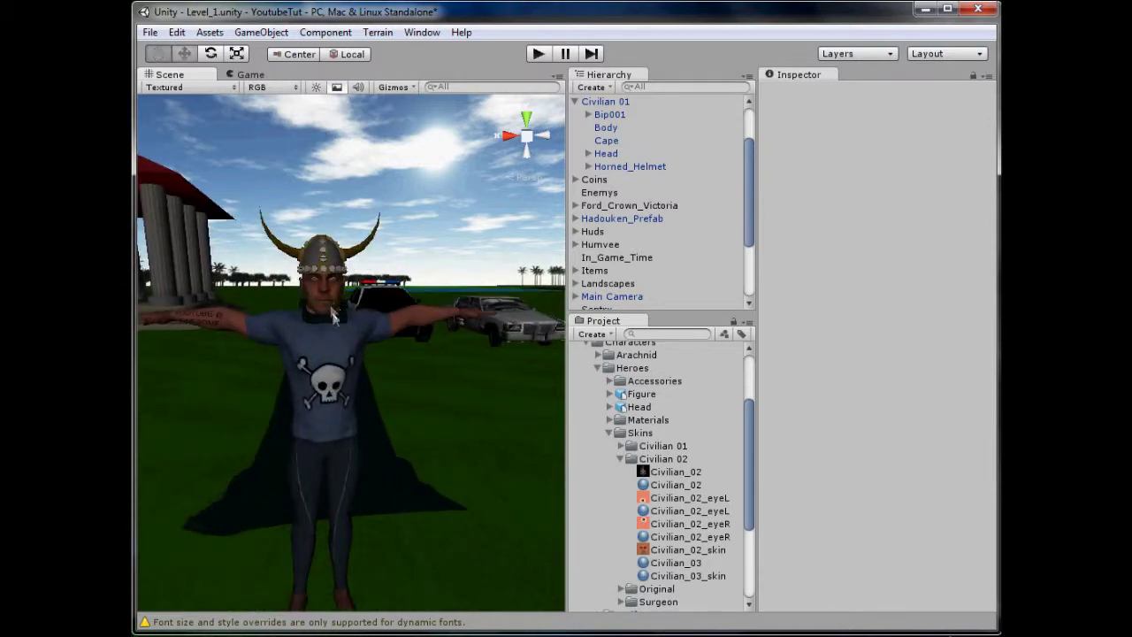
scroll(507, 322, "up", 5)
scroll(442, 325, "down", 5)
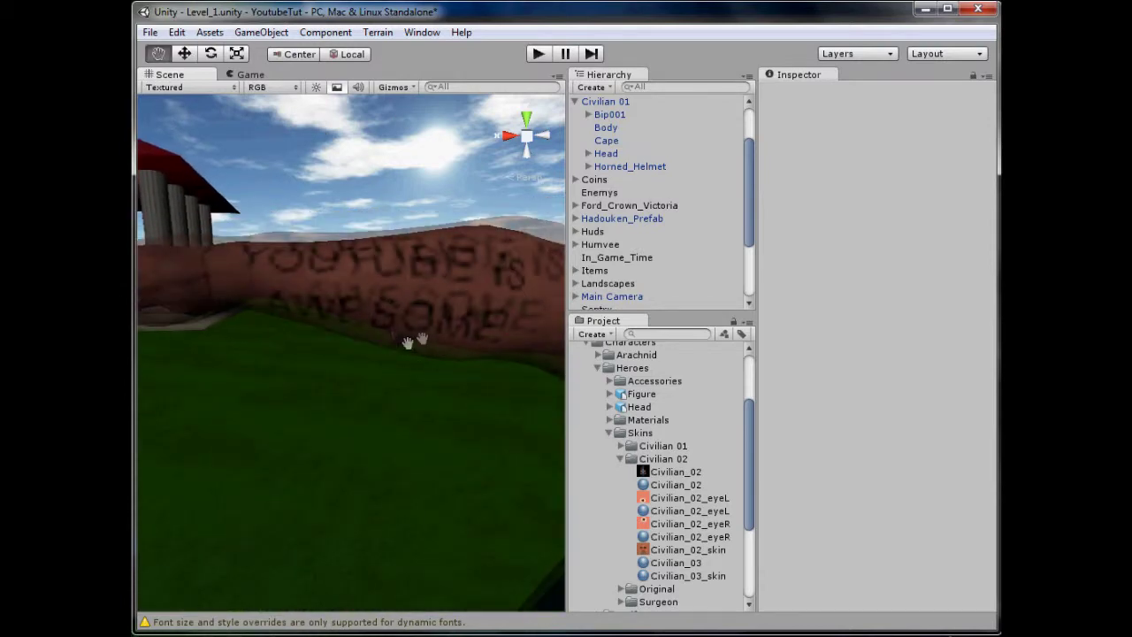
scroll(368, 350, "down", 5)
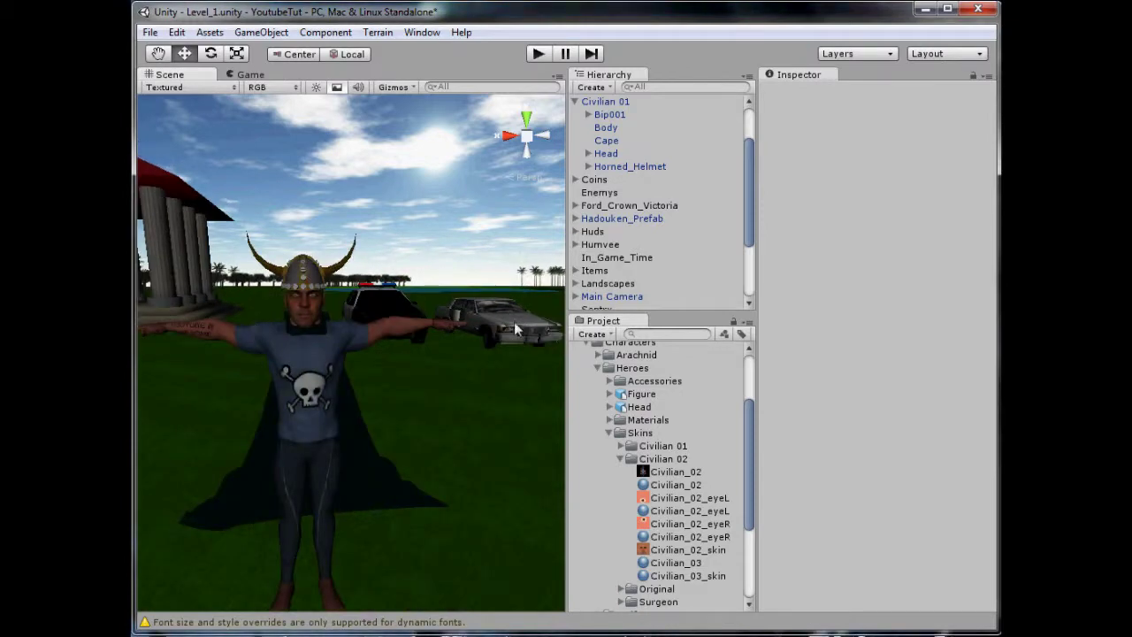
Switch to the Civilian 02 folder in Explorer and open the Civilian_02_eyeL and Civilian_02_eyeR JPEGs in Photoshop
key("alt+Tab")
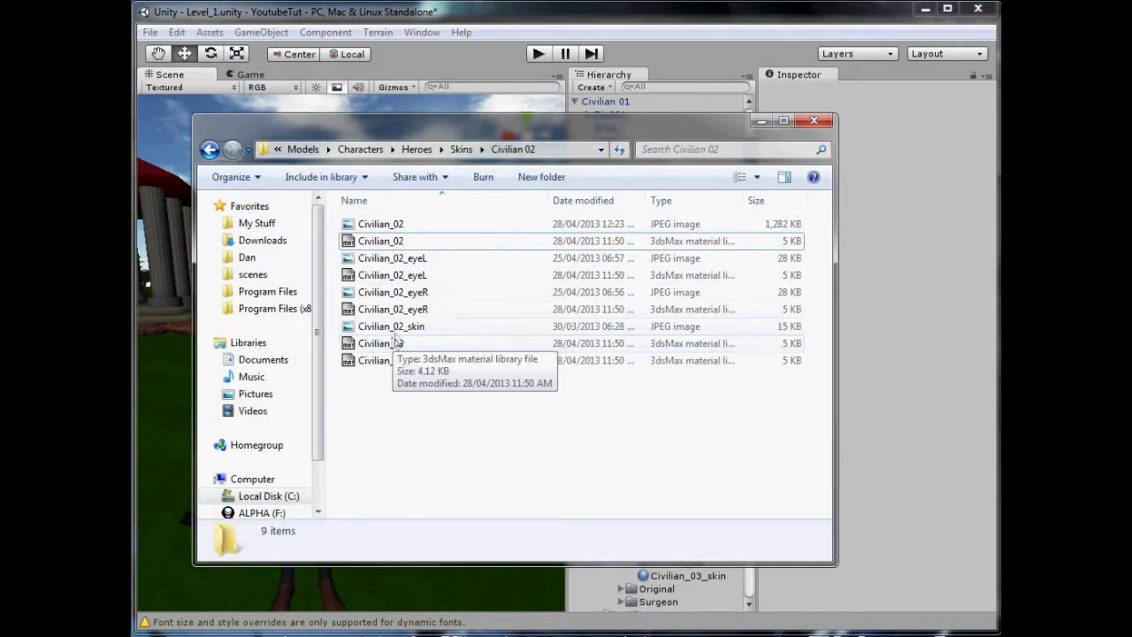
left_click(421, 258)
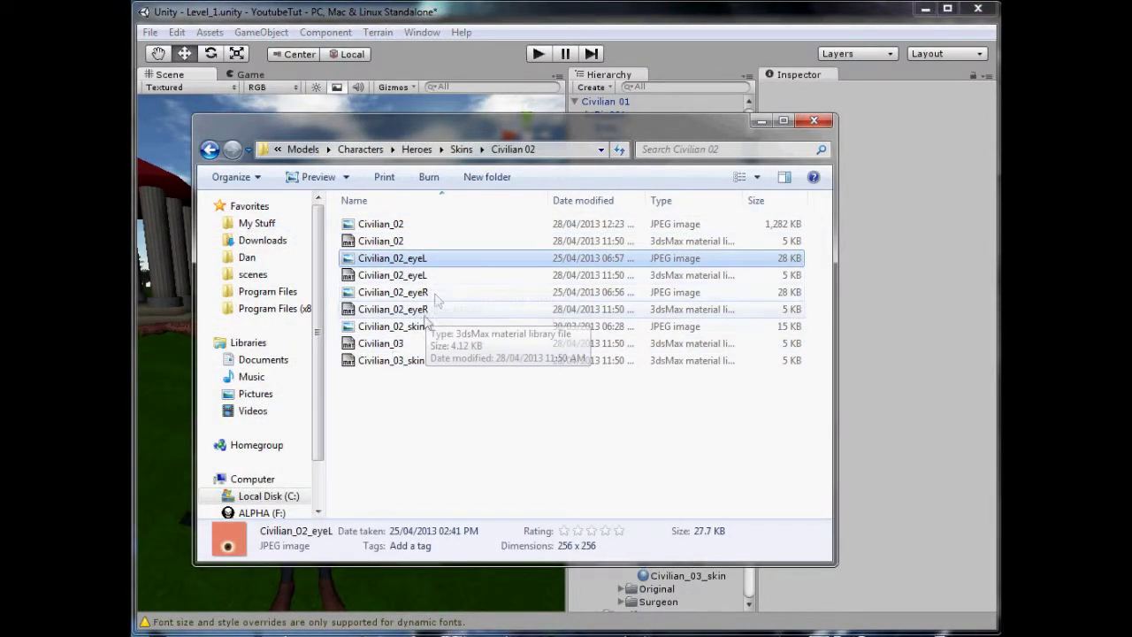
left_click(431, 293, "ctrl")
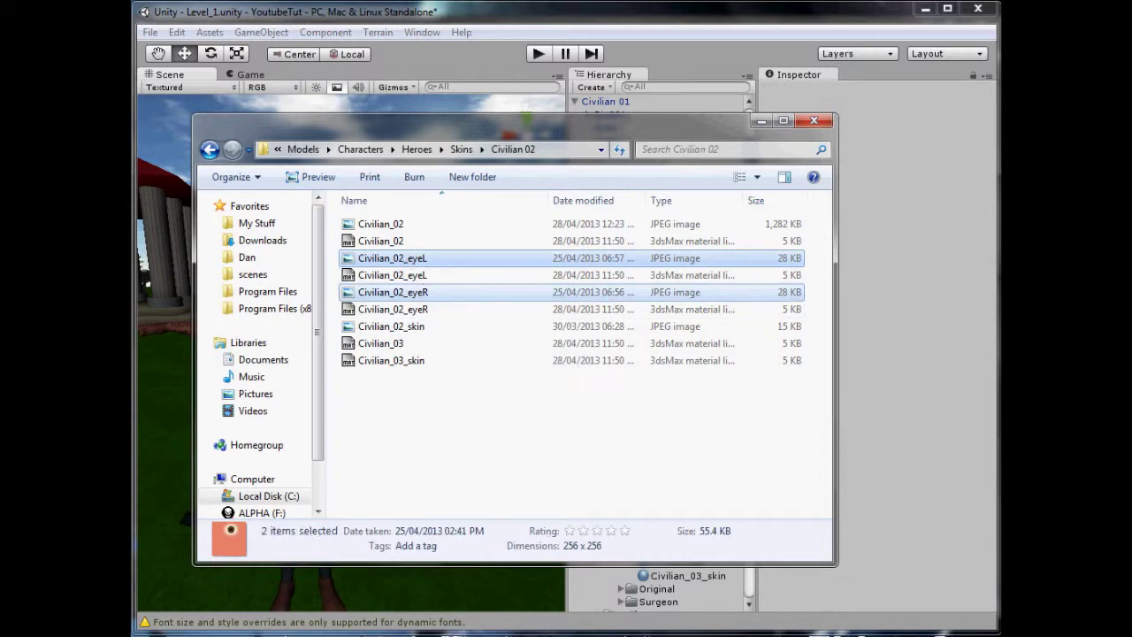
left_click_drag(432, 292, 452, 72)
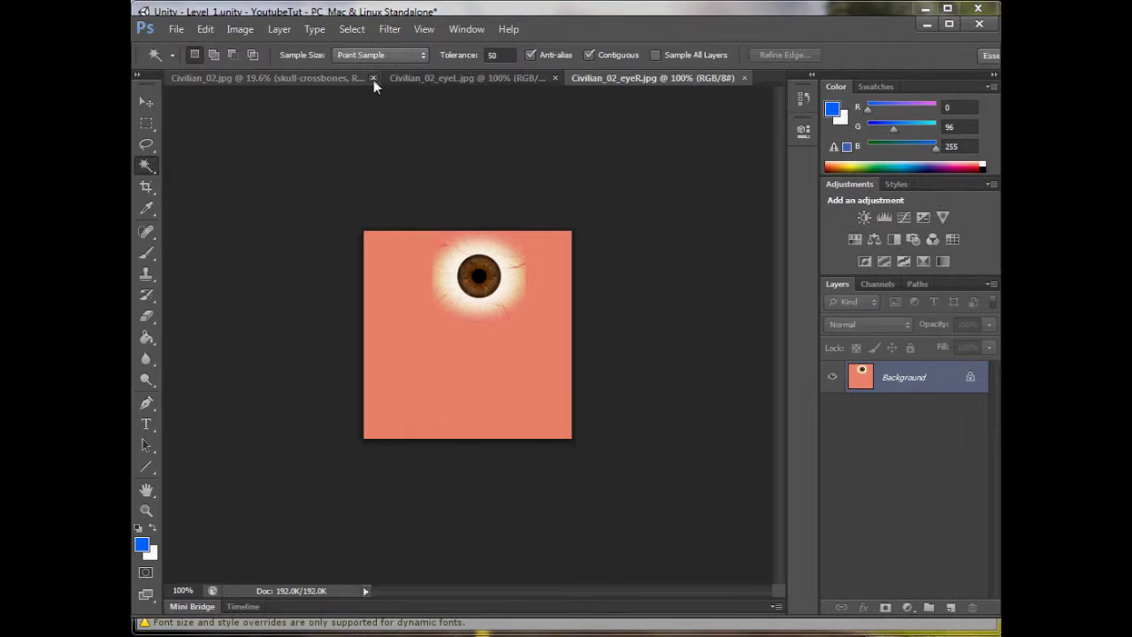
Close the Civilian_02.jpg document without saving changes
left_click(374, 77)
left_click(397, 78)
left_click(563, 245)
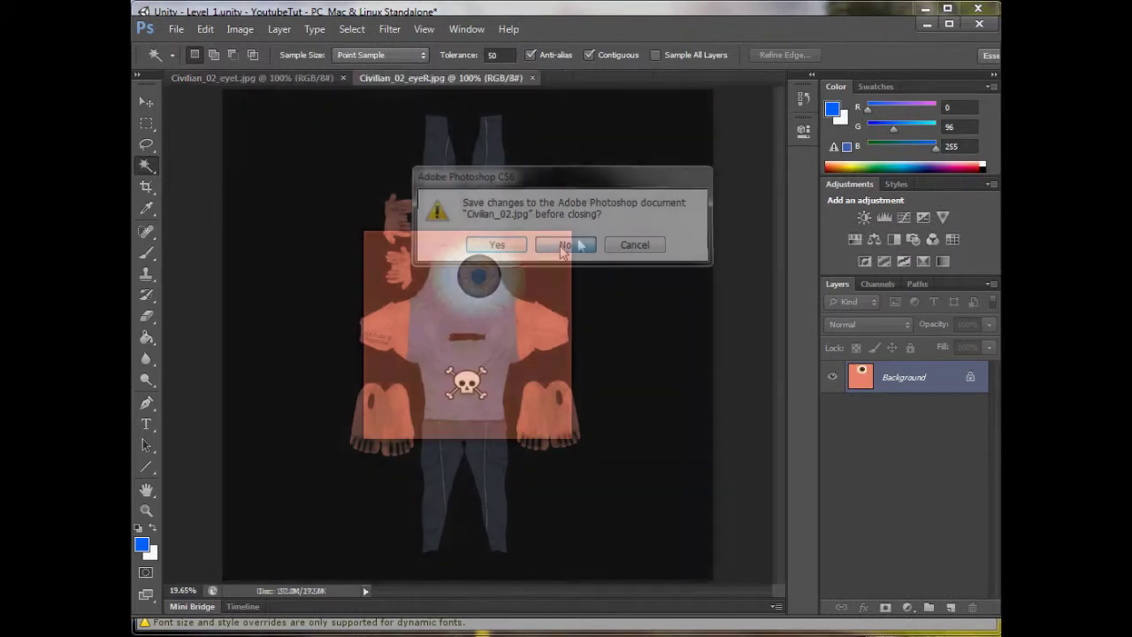
Add a new layer to Civilian_02_eyeR.jpg and select the brown iris on the Background layer with the Magic Wand
scroll(553, 230, "up", 10, "alt")
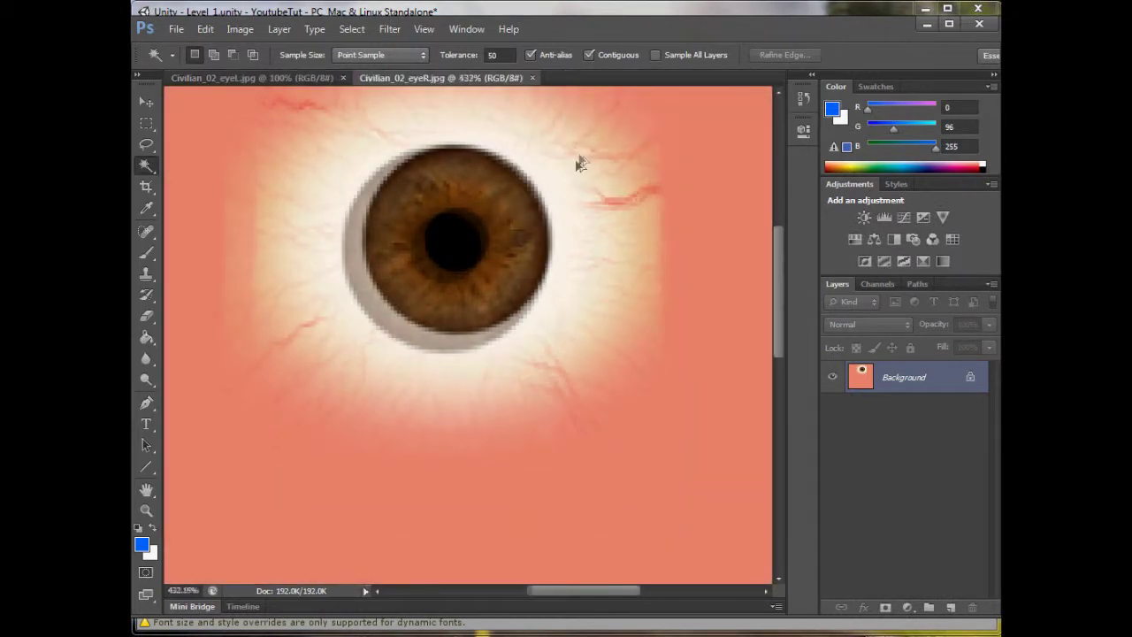
scroll(384, 250, "up", 2)
left_click(949, 607)
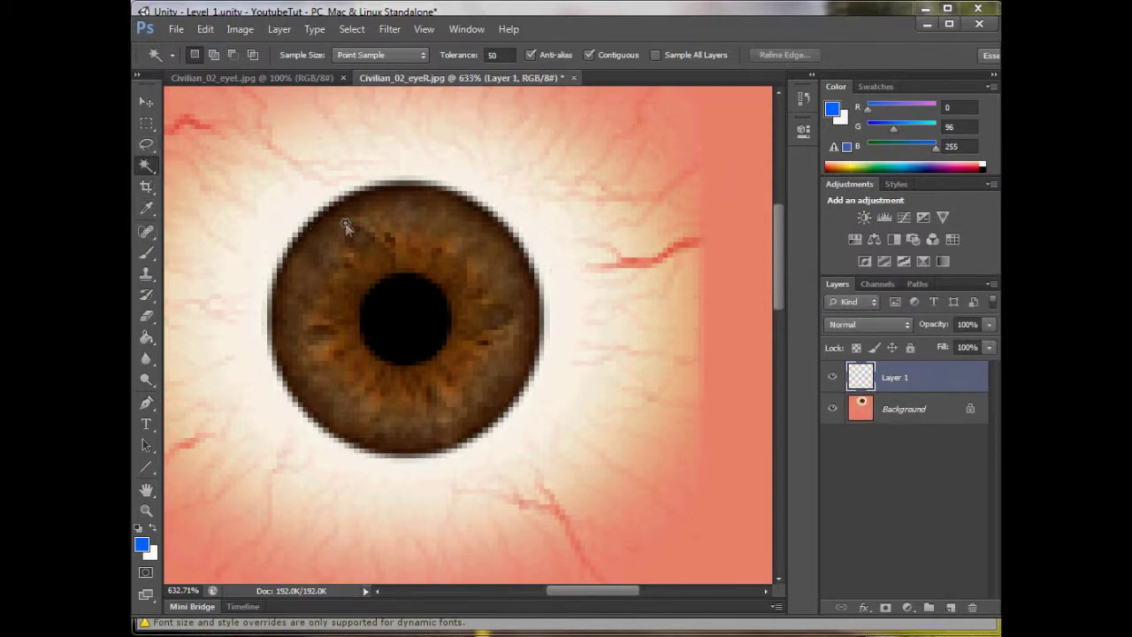
left_click(951, 424)
left_click(403, 280)
left_click(389, 258)
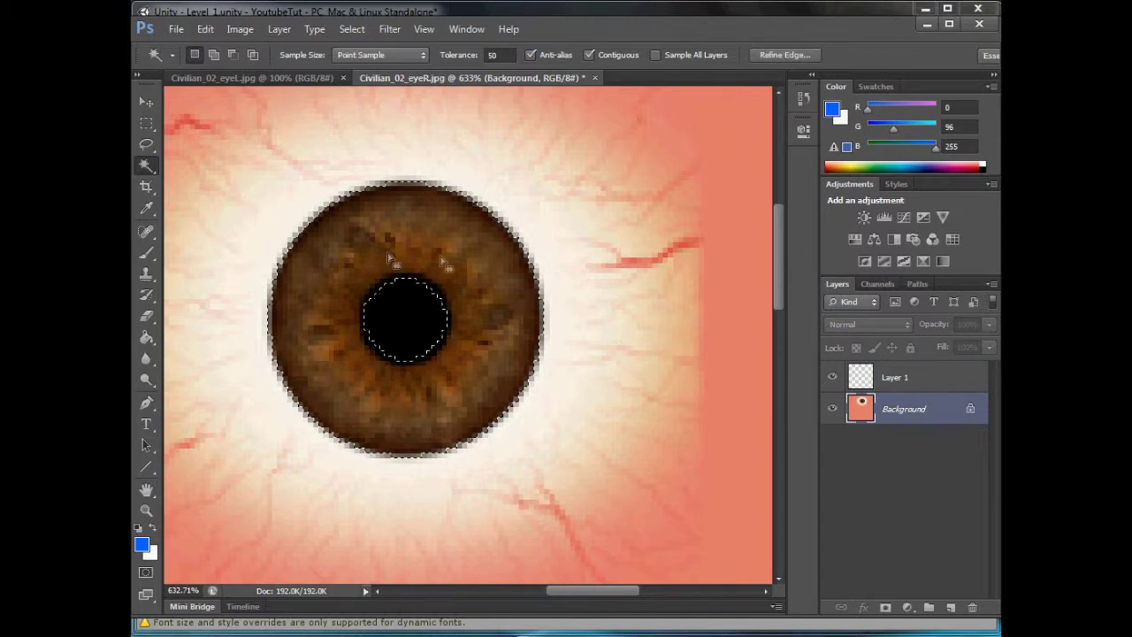
Make Layer 1 active, choose the Brush tool and set the layer's opacity to 30%
left_click(895, 375)
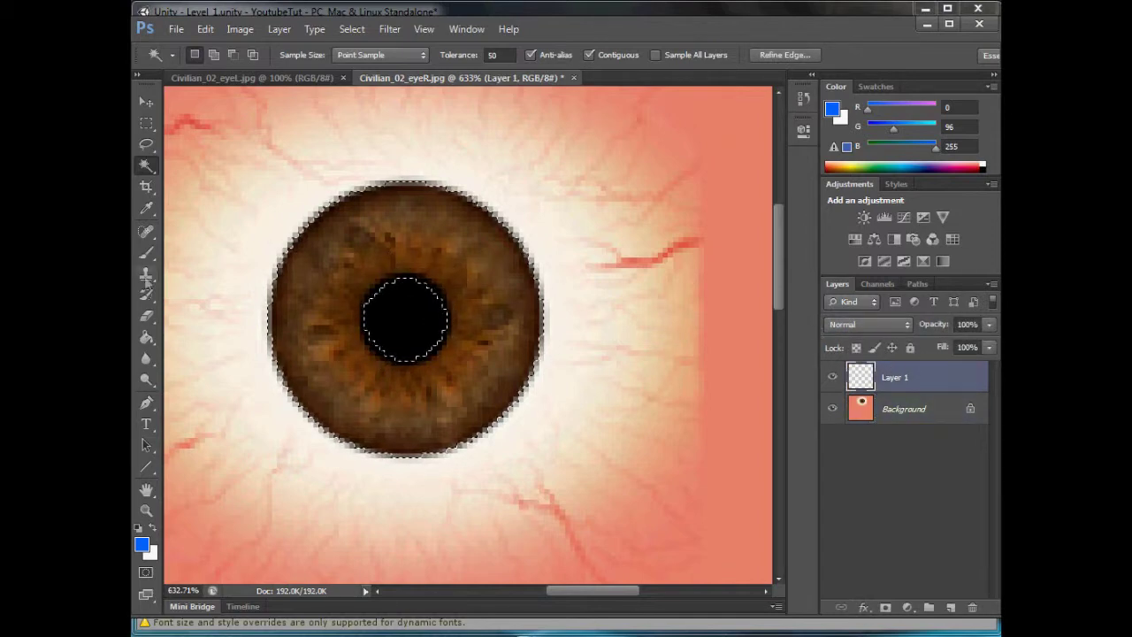
left_click(147, 254)
left_click(988, 325)
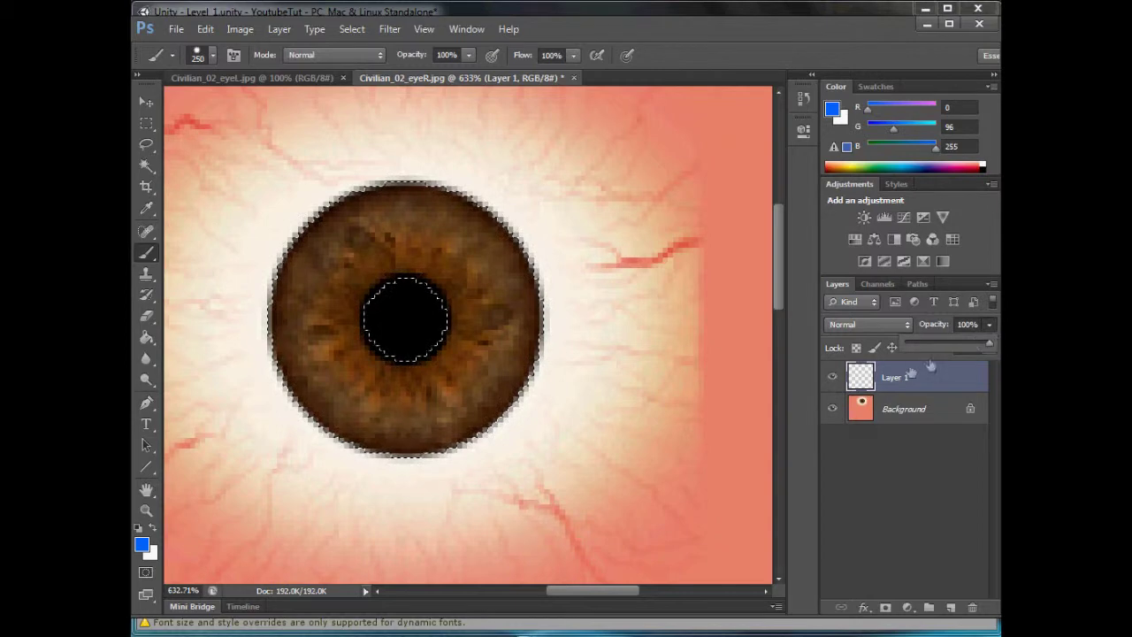
left_click(932, 346)
Set the foreground colour to white and reduce the brush size to 80
left_click(142, 544)
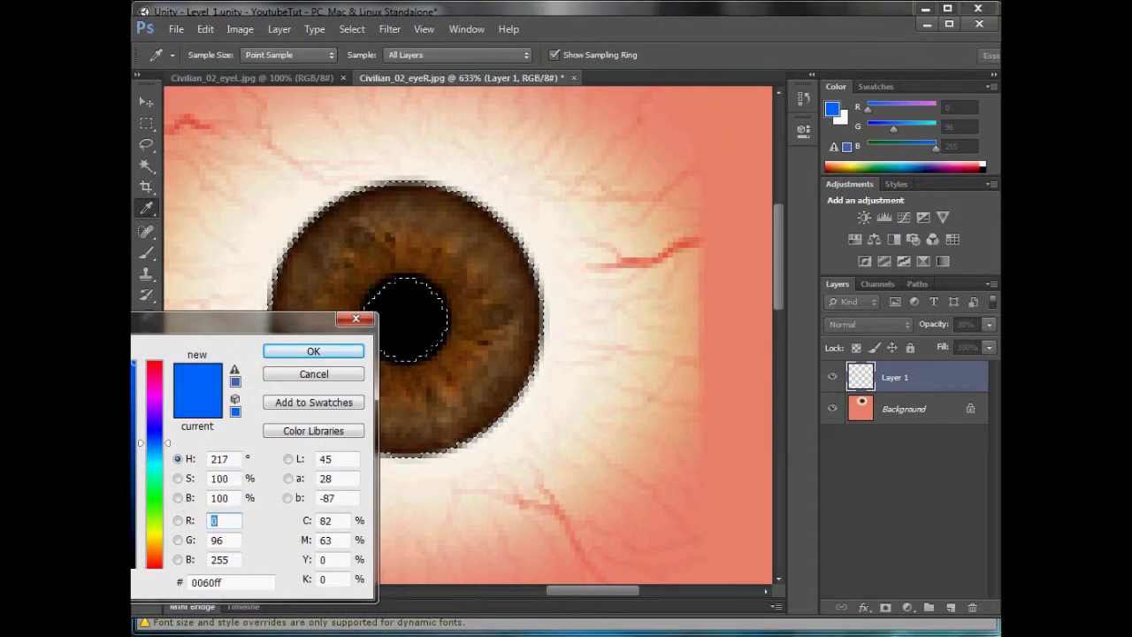
left_click(132, 362)
left_click(274, 350)
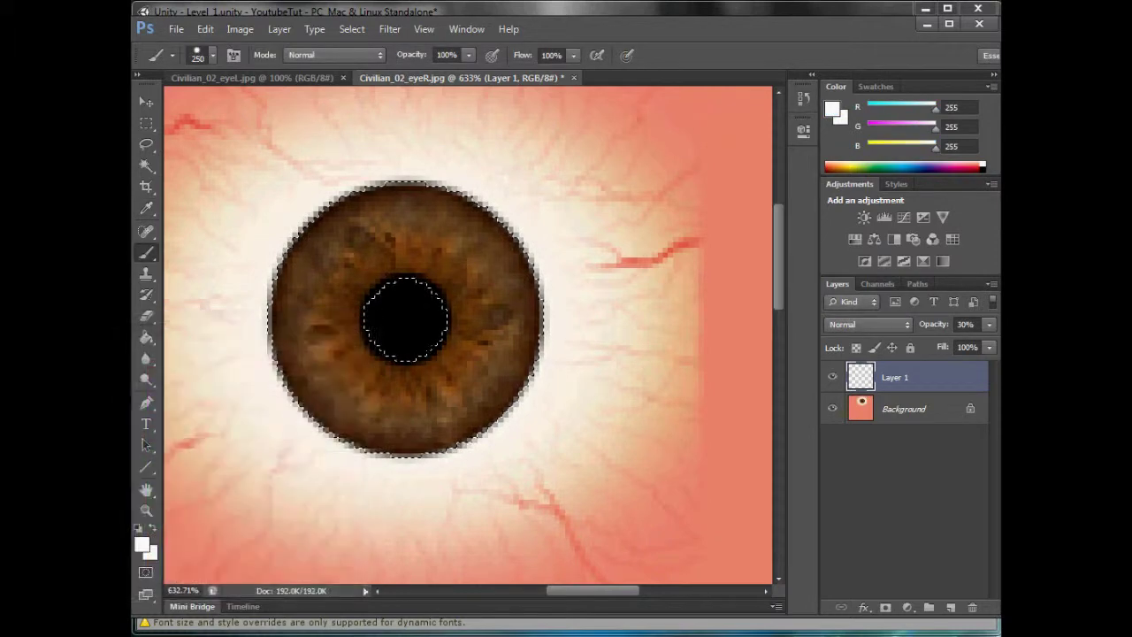
key("bracketleft")
key("bracketleft")
key("bracketleft")
key("bracketleft")
key("bracketleft")
key("bracketleft")
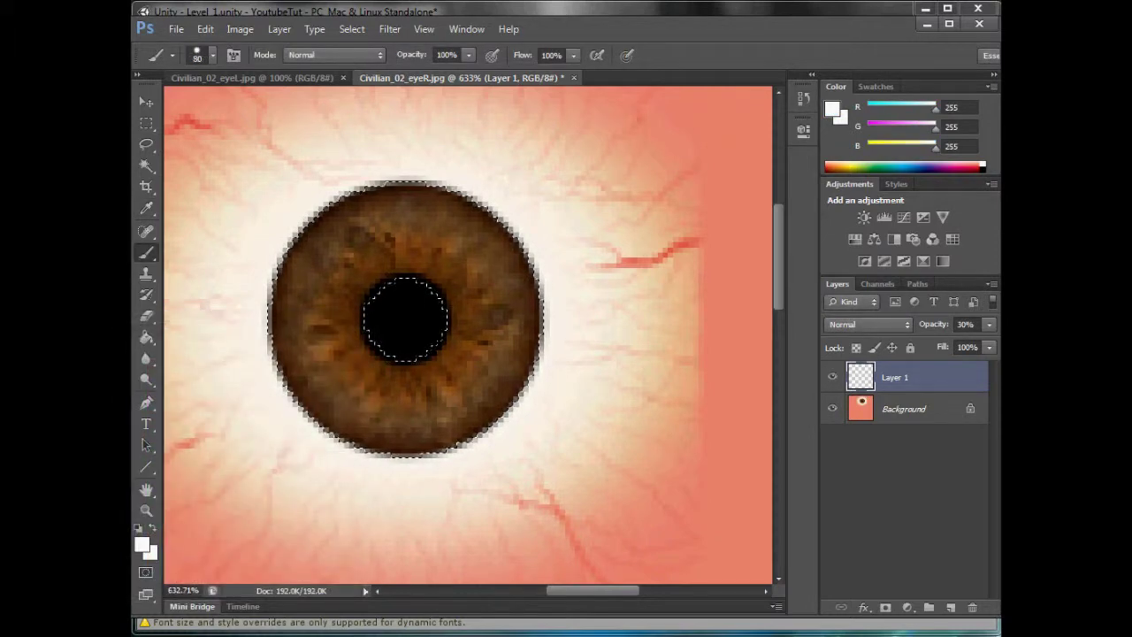
Paint the selected iris white on Layer 1, deselect it and set the layer's opacity to 43%
left_click(405, 319)
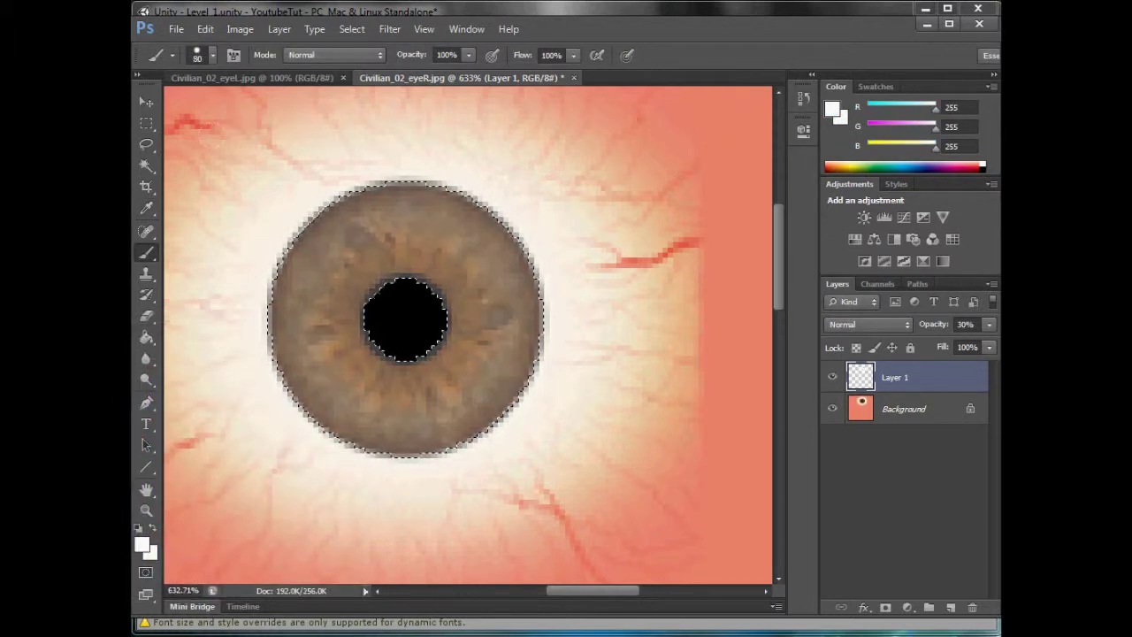
key("ctrl+d")
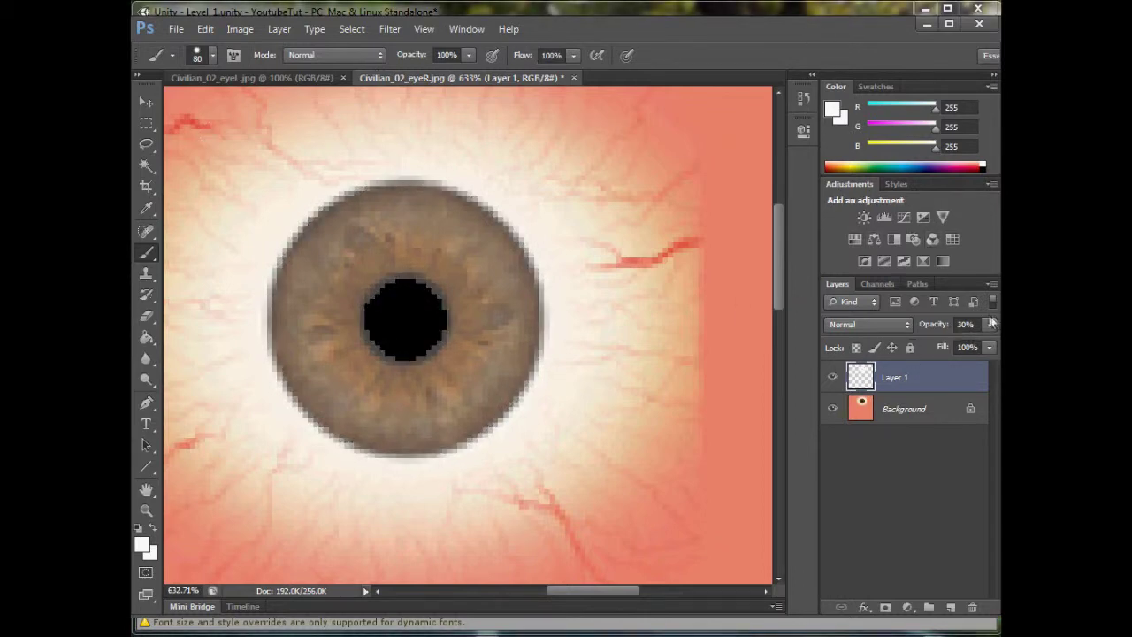
left_click_drag(942, 348, 946, 344)
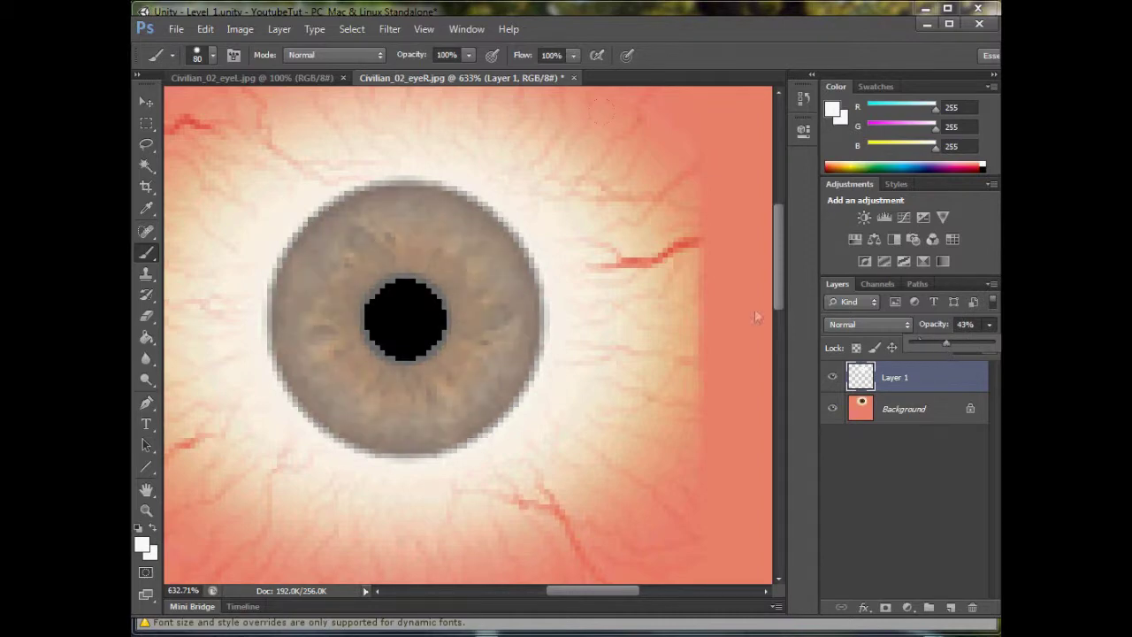
Select the black pupil on the Background layer with the Magic Wand and make Layer 1 active
left_click(914, 408)
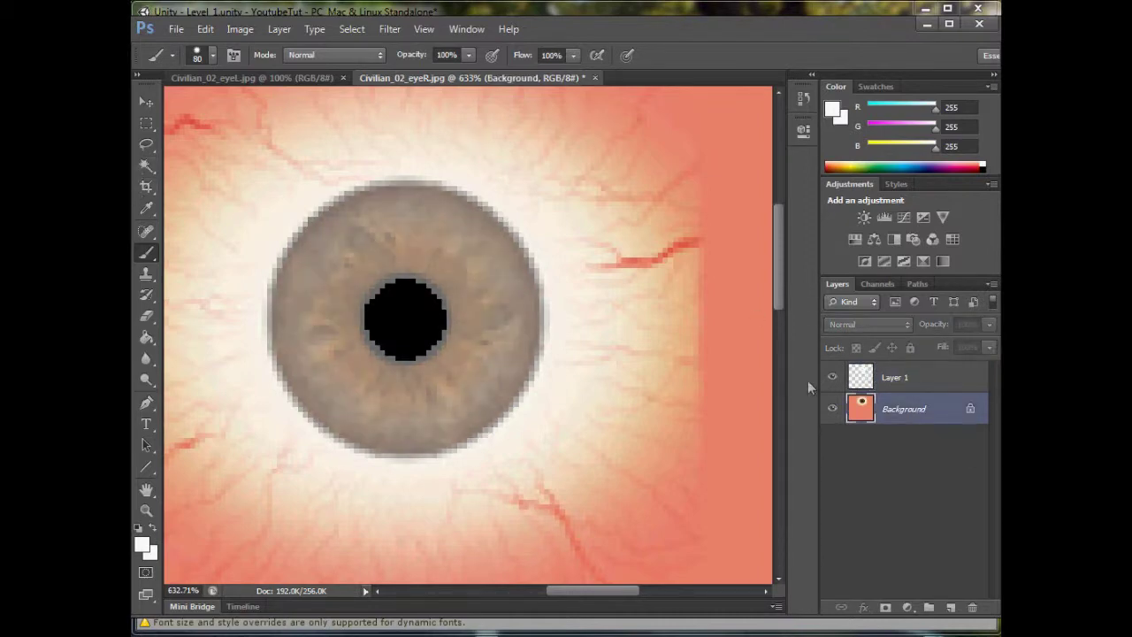
left_click(146, 165)
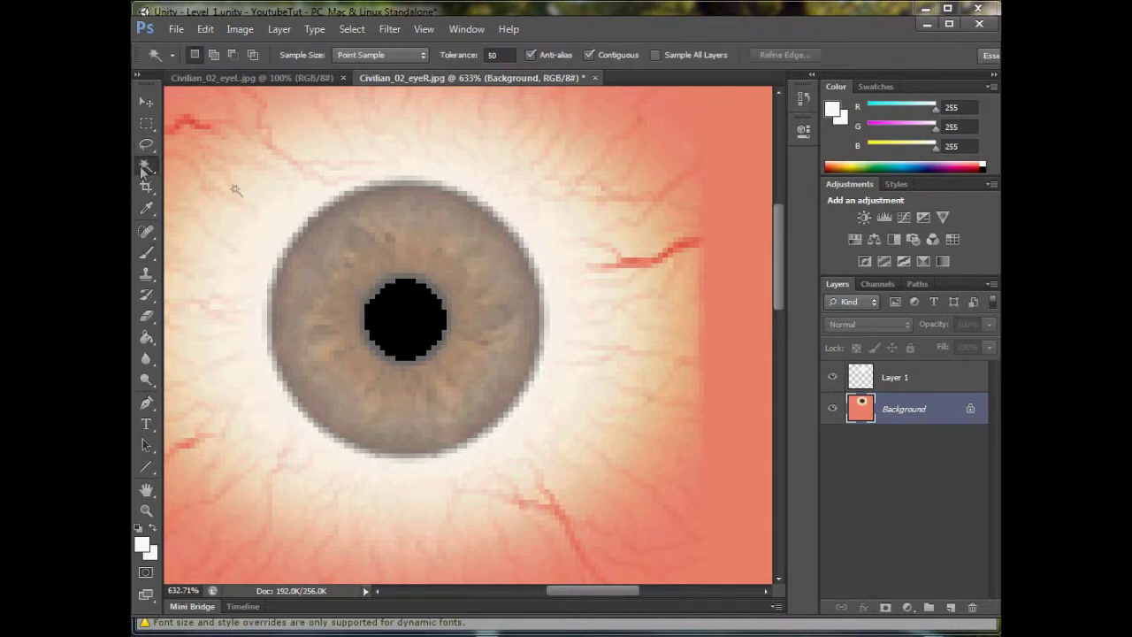
left_click(406, 305)
left_click(926, 379)
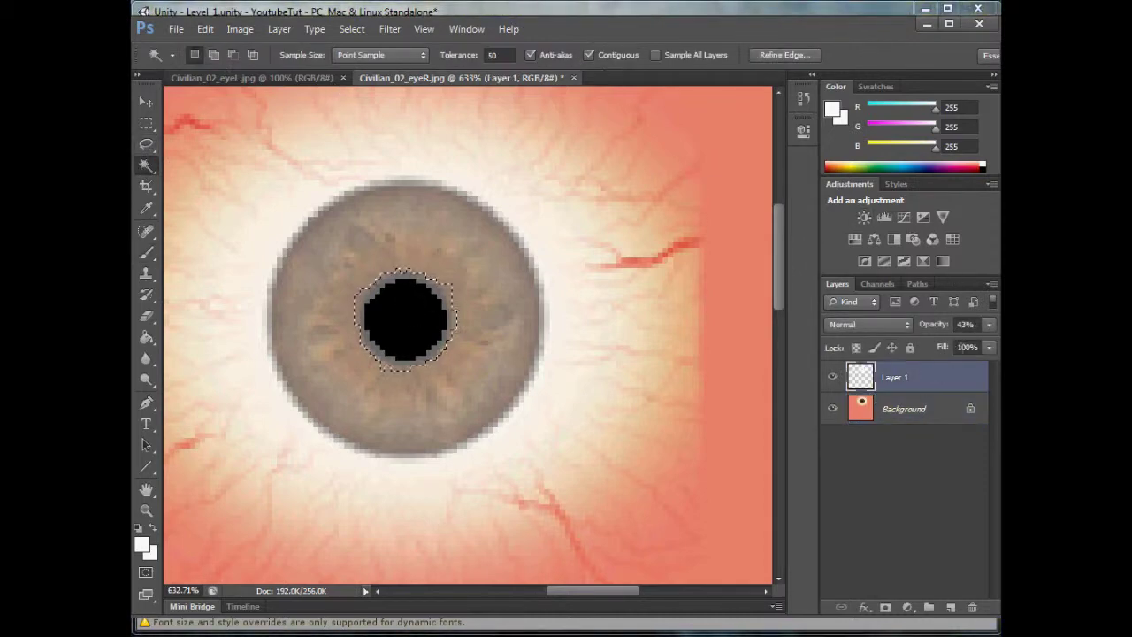
Set the foreground colour to pure red (255, 0, 0) and paint the selected pupil with the Brush
left_click(146, 253)
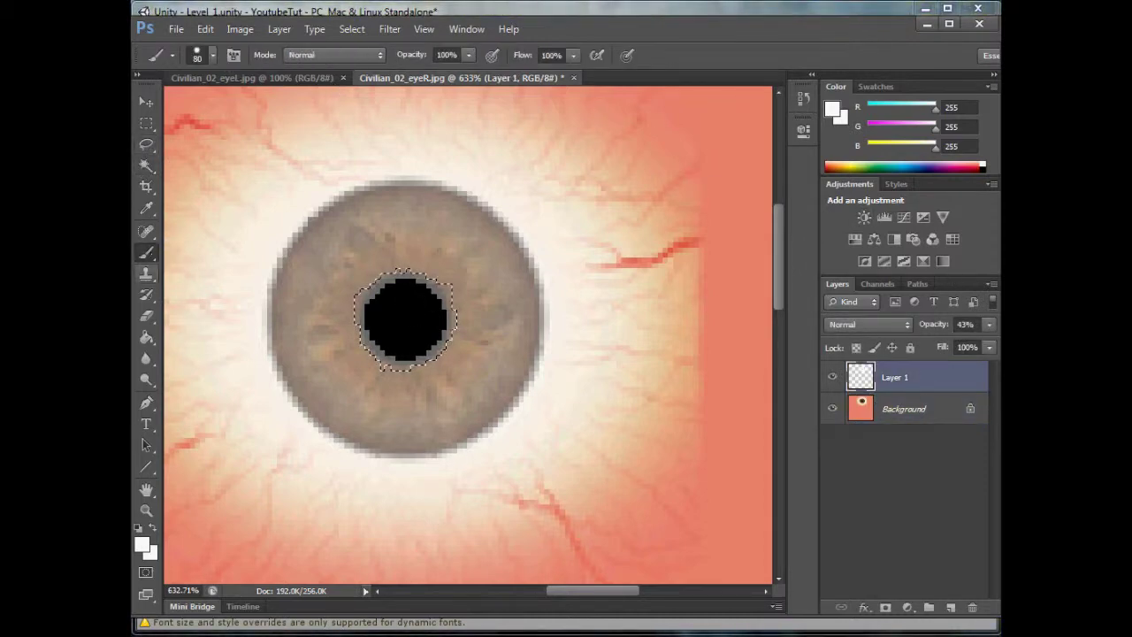
left_click(141, 543)
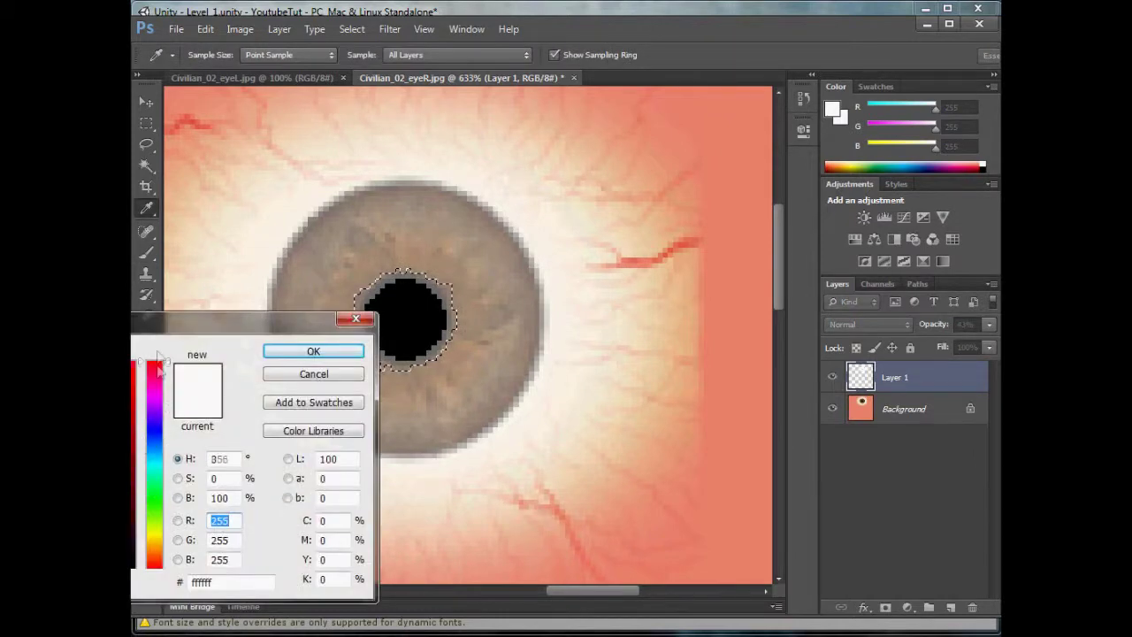
left_click_drag(135, 366, 243, 334)
left_click(308, 353)
left_click(405, 319)
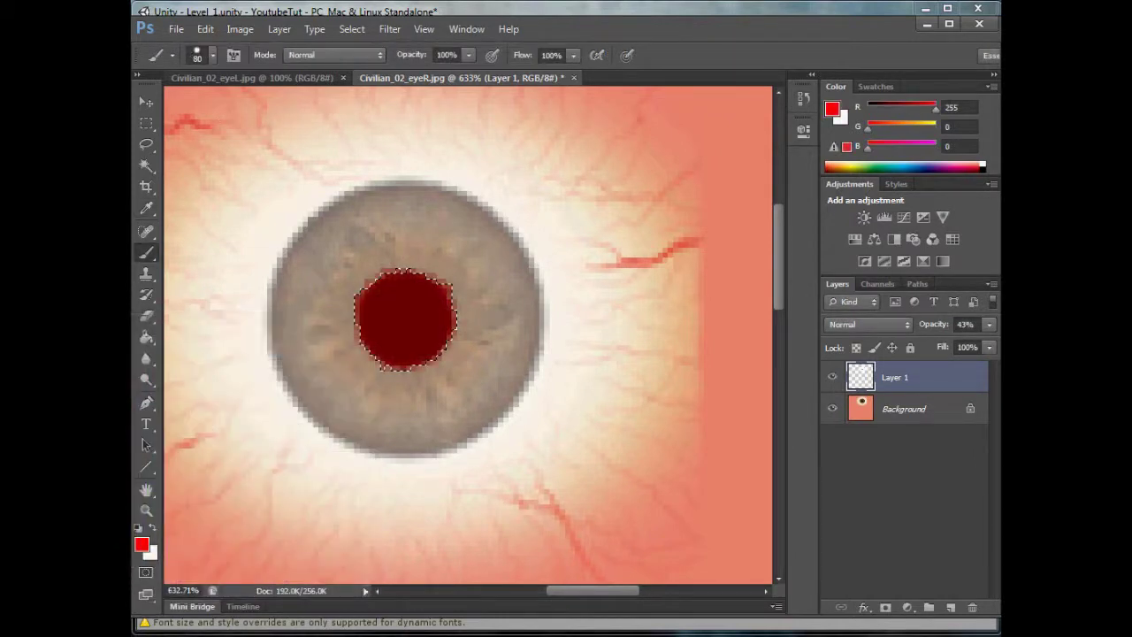
Select the whole eye area on Layer 1 with a rectangular marquee and copy it
scroll(305, 241, "down", 5, "alt")
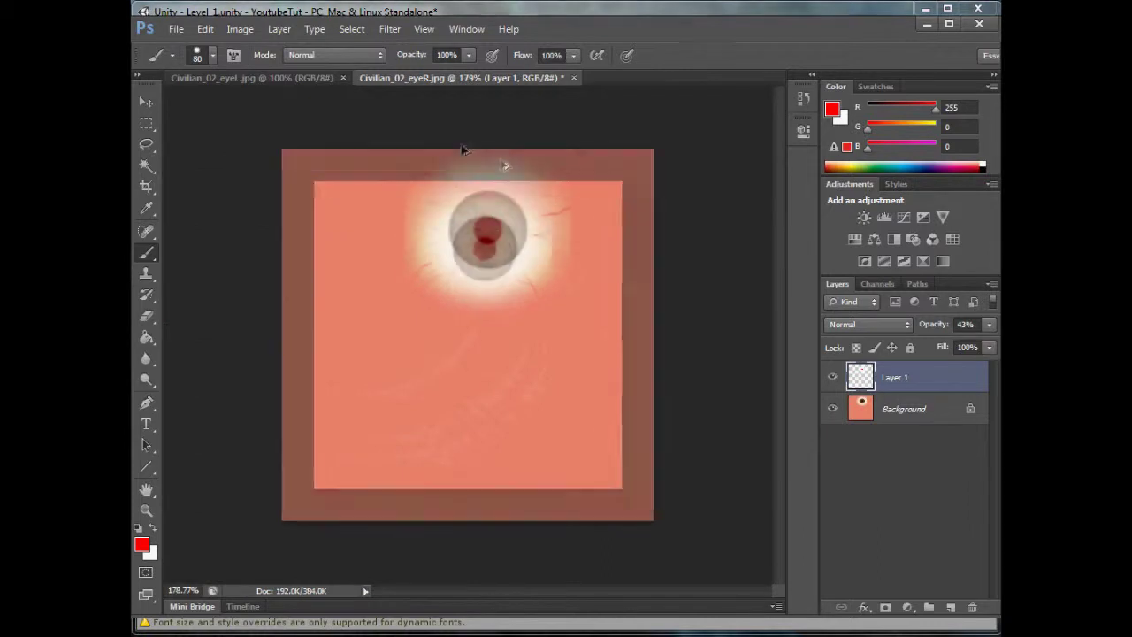
left_click(146, 123)
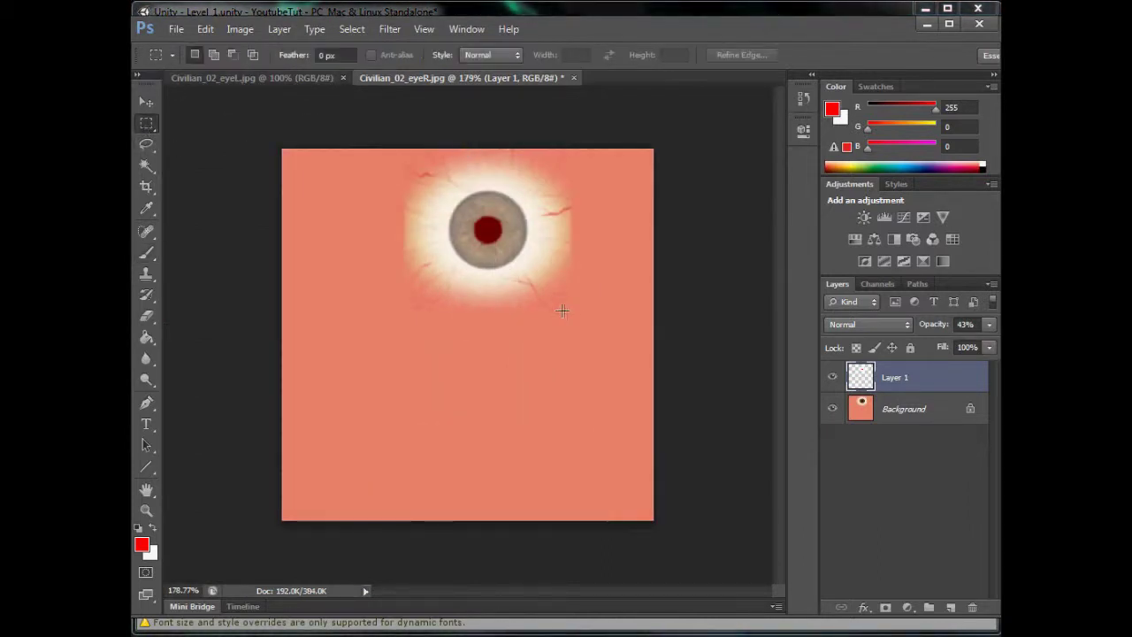
left_click_drag(575, 315, 400, 105)
Save the right eye texture as the JPEG Civilian_02_eyeR.jpg at maximum quality, replacing the existing file in Civilian 02
key("ctrl+shift+s")
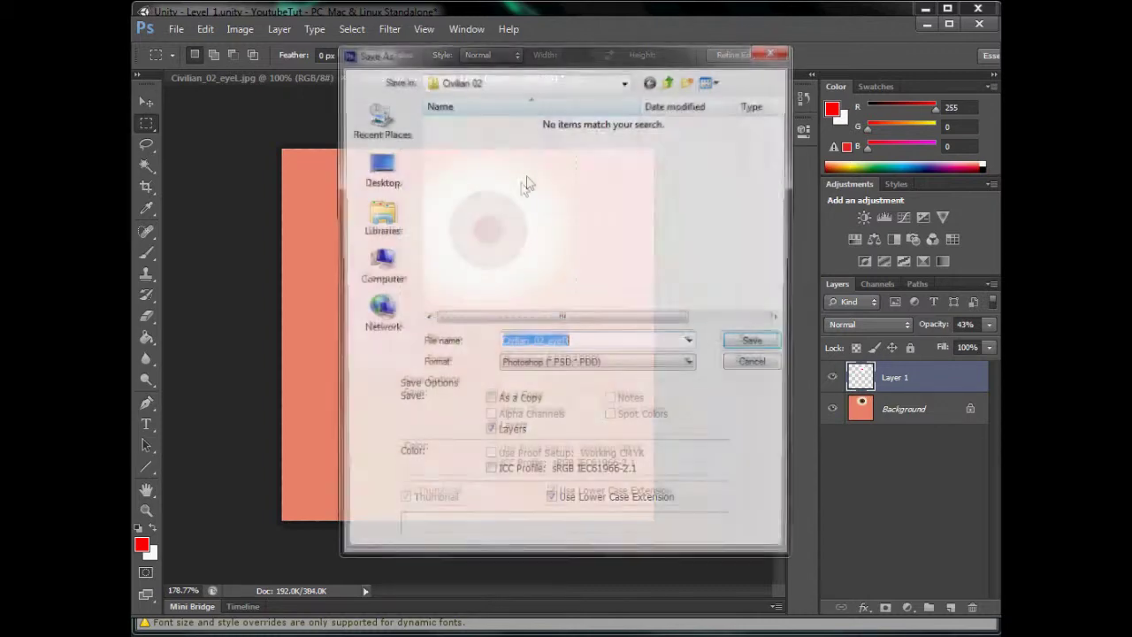
left_click(570, 364)
left_click(566, 462)
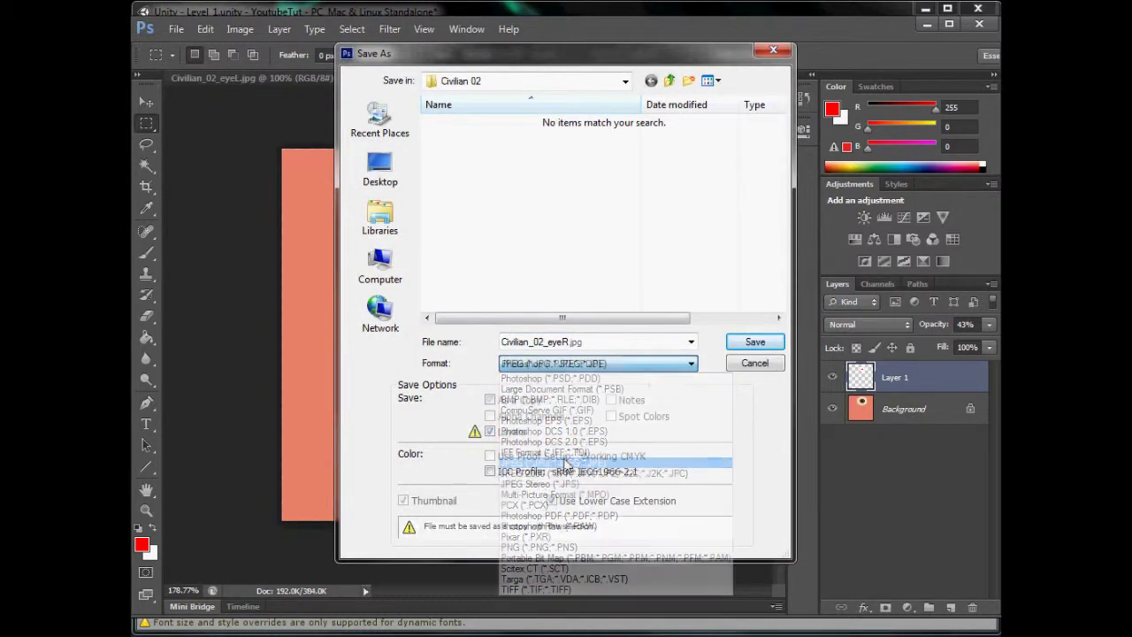
left_click(754, 341)
left_click(520, 244)
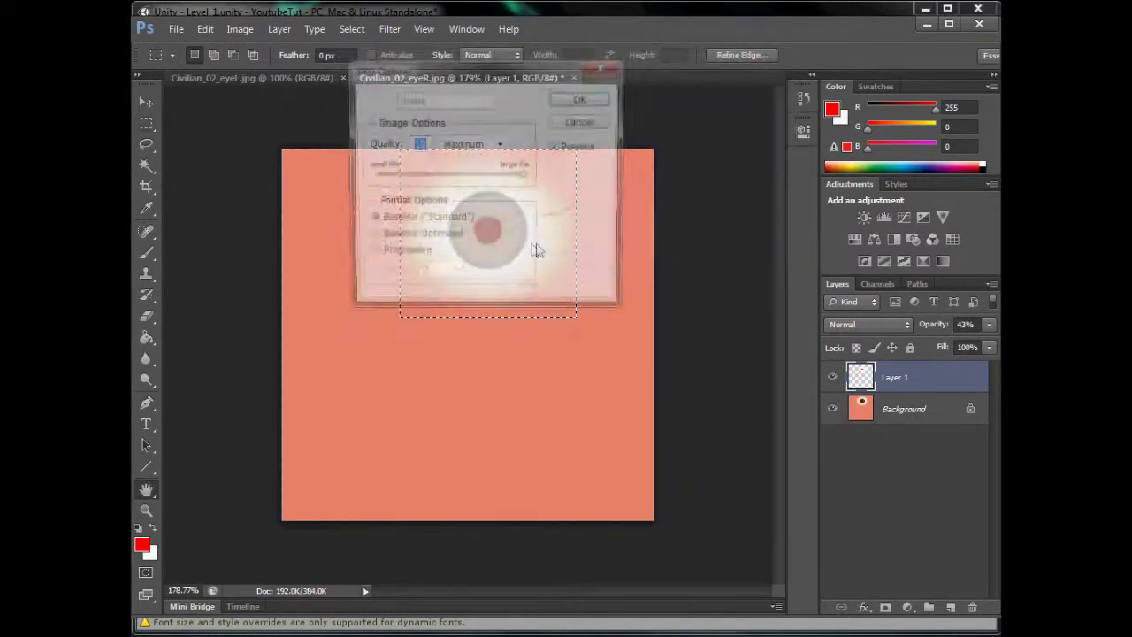
left_click(585, 99)
Paste the copied eye paint into Civilian_02_eyeL.jpg and align it over the brown iris
left_click(274, 78)
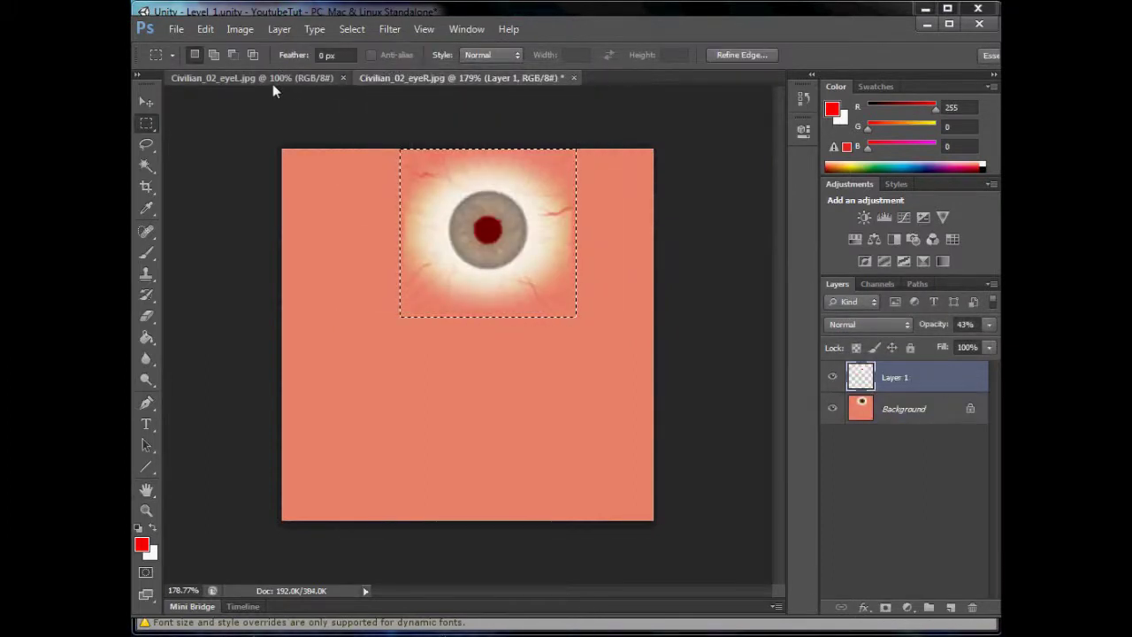
key("ctrl+v")
scroll(500, 285, "up", 2, "alt")
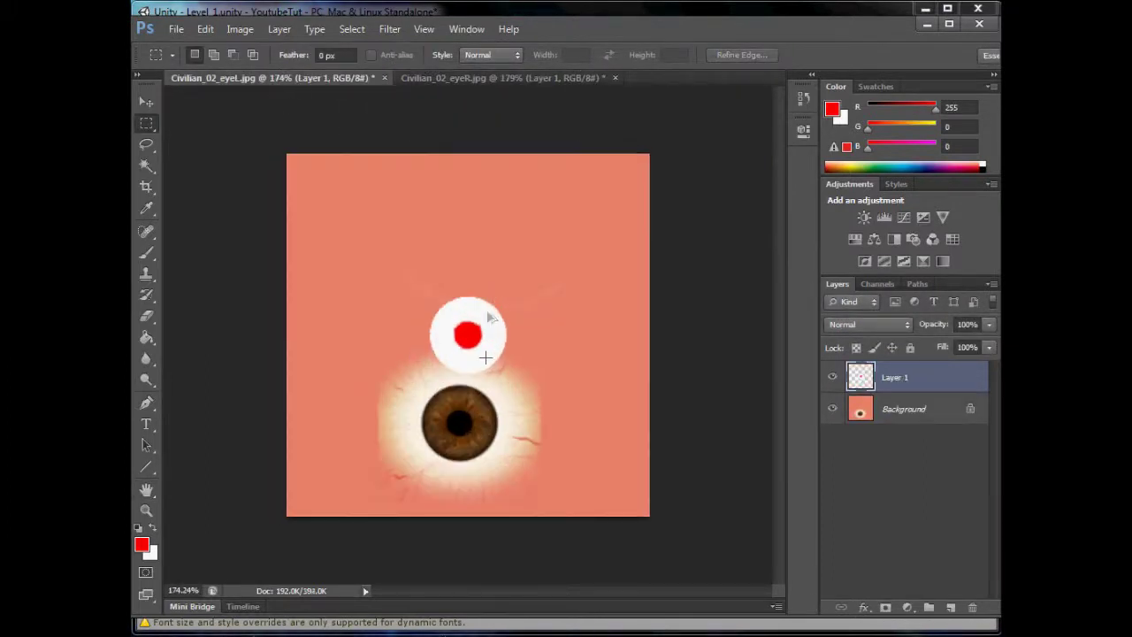
key("v")
left_click_drag(495, 351, 481, 432)
key("Left")
key("Left")
key("Left")
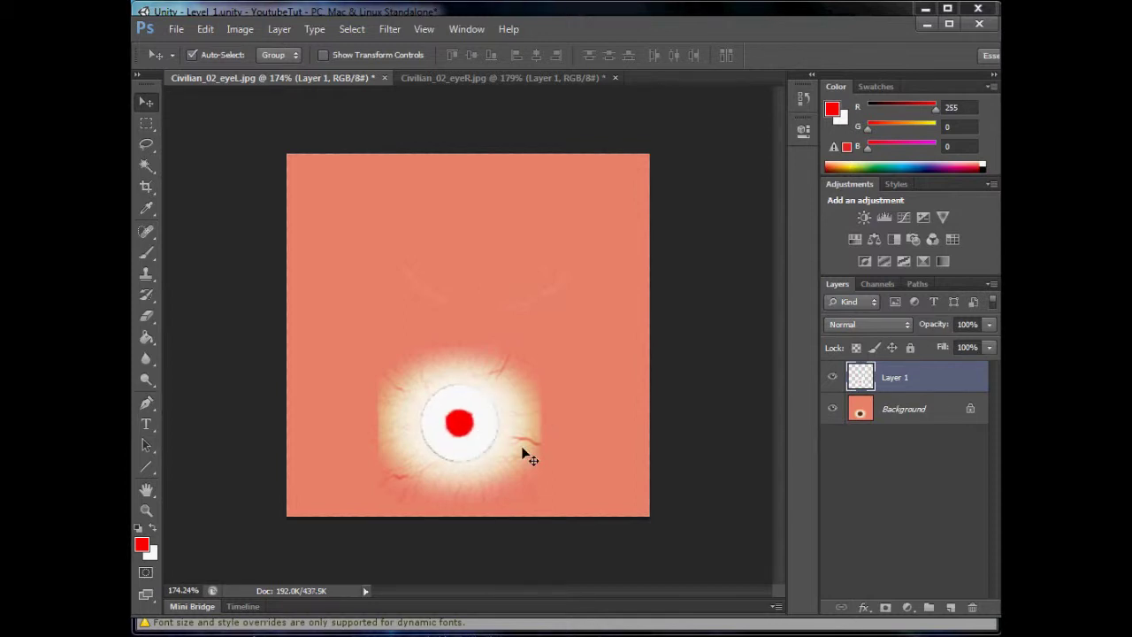
Check the layer opacity used in Civilian_02_eyeR.jpg and set Layer 1 of Civilian_02_eyeL.jpg to 43%
scroll(523, 453, "up", 5, "alt")
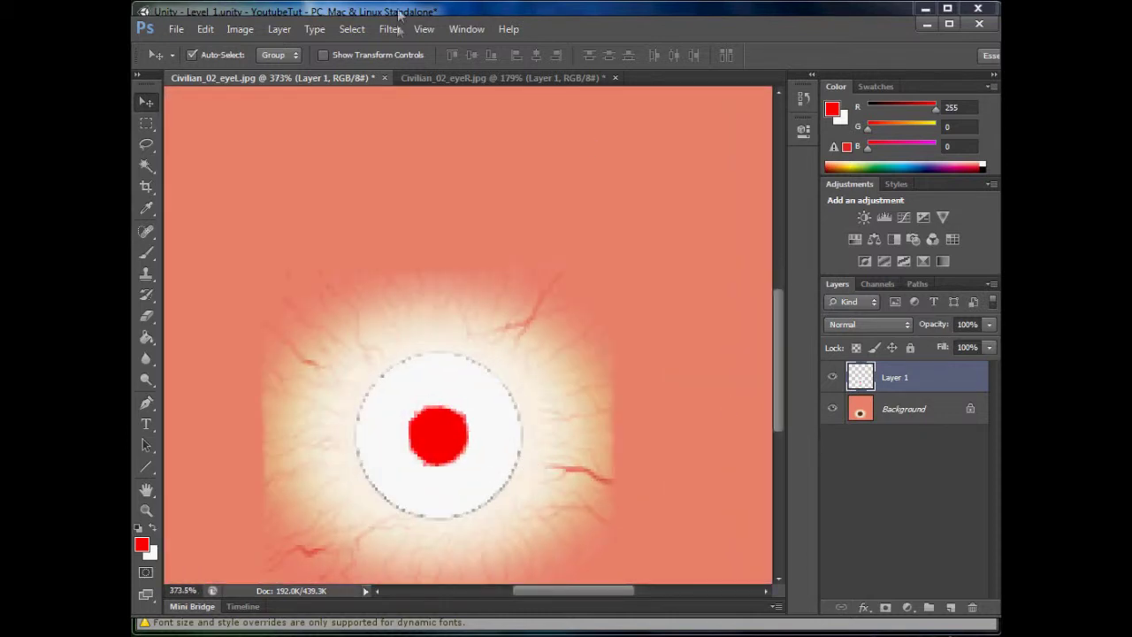
left_click(444, 79)
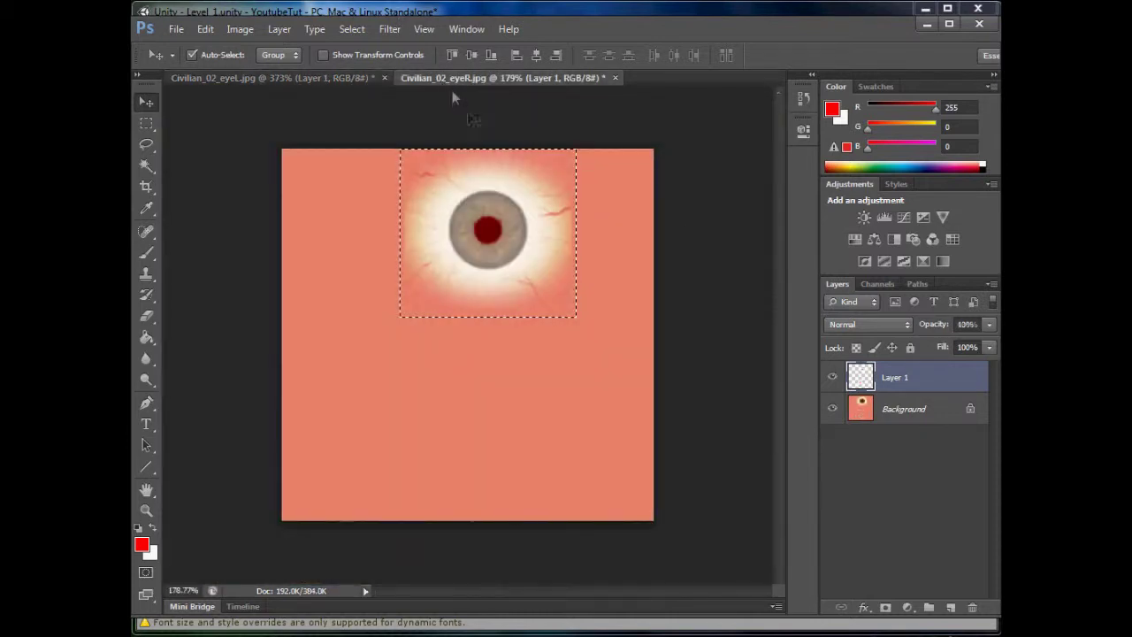
left_click(258, 78)
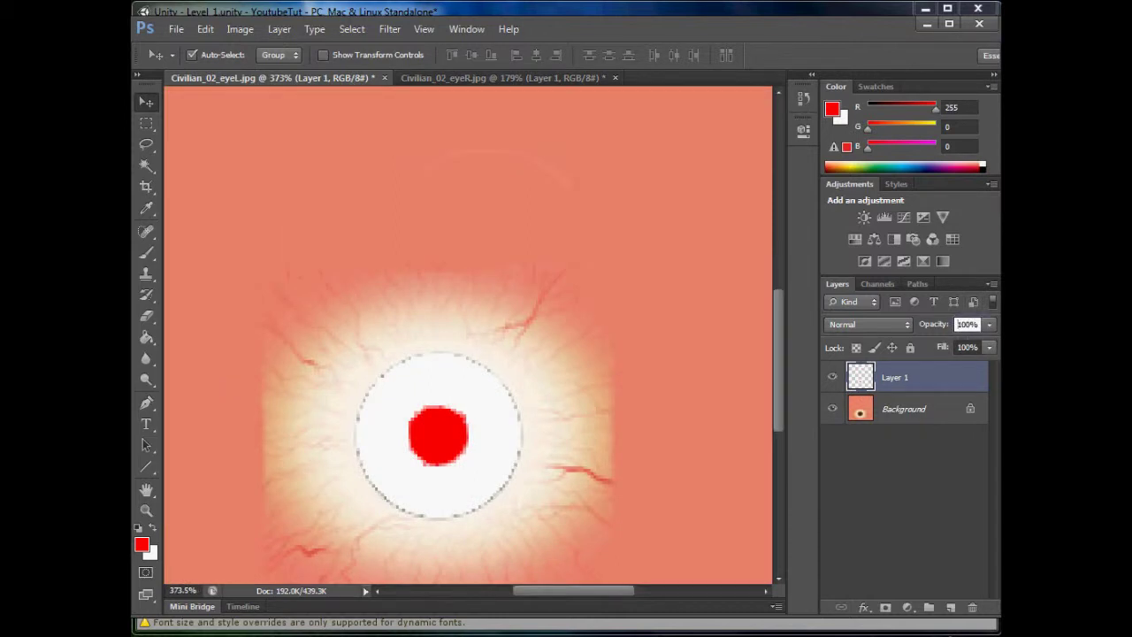
type("43")
key("Return")
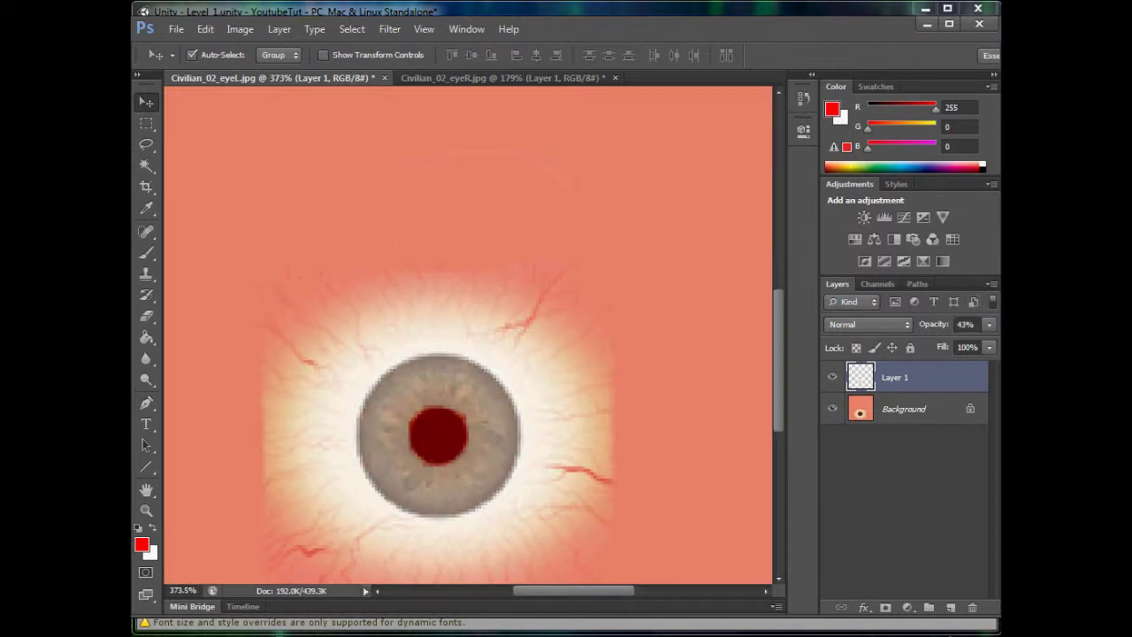
Save the left eye texture as the JPEG Civilian_02_eyeL.jpg at maximum quality, replacing the existing file in Civilian 02
key("ctrl+0")
key("ctrl+shift+s")
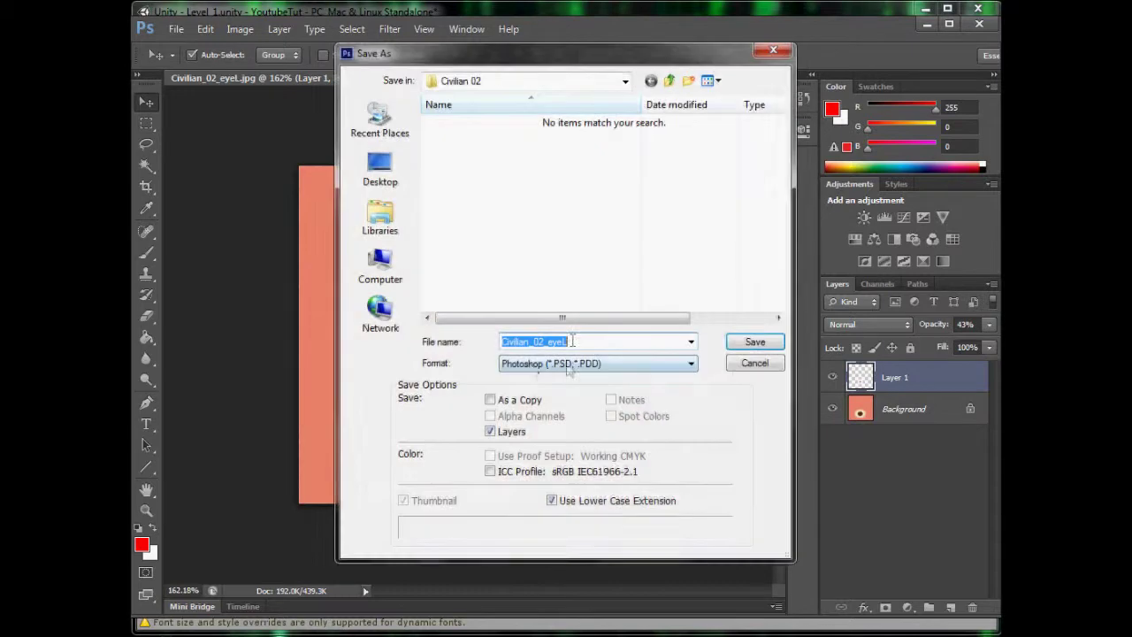
left_click(570, 363)
left_click(552, 462)
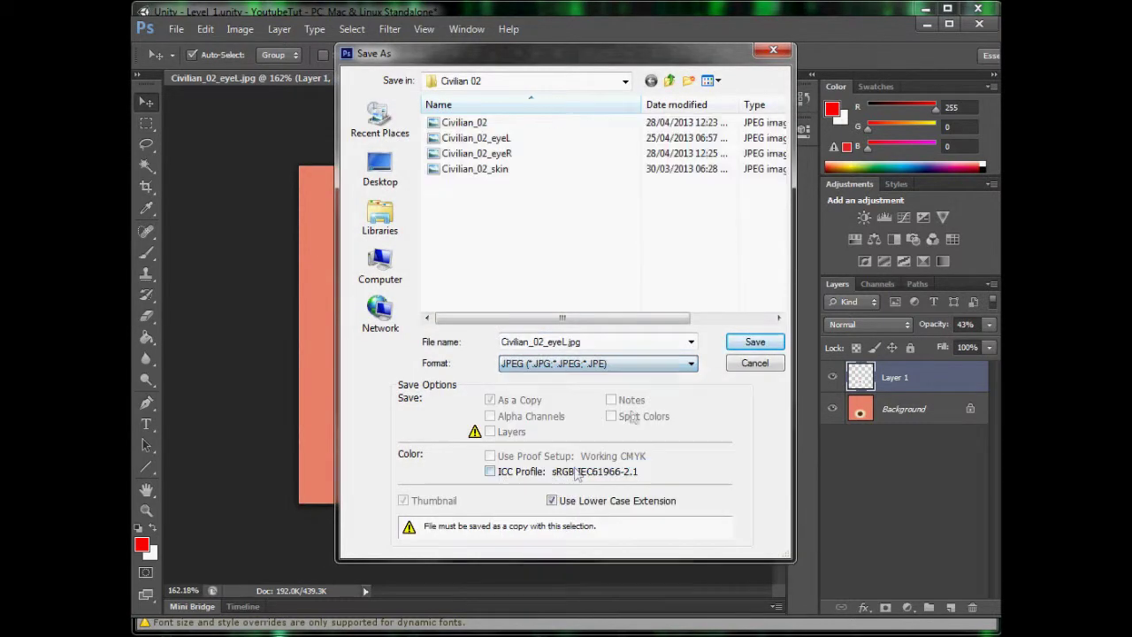
left_click(755, 341)
left_click(520, 245)
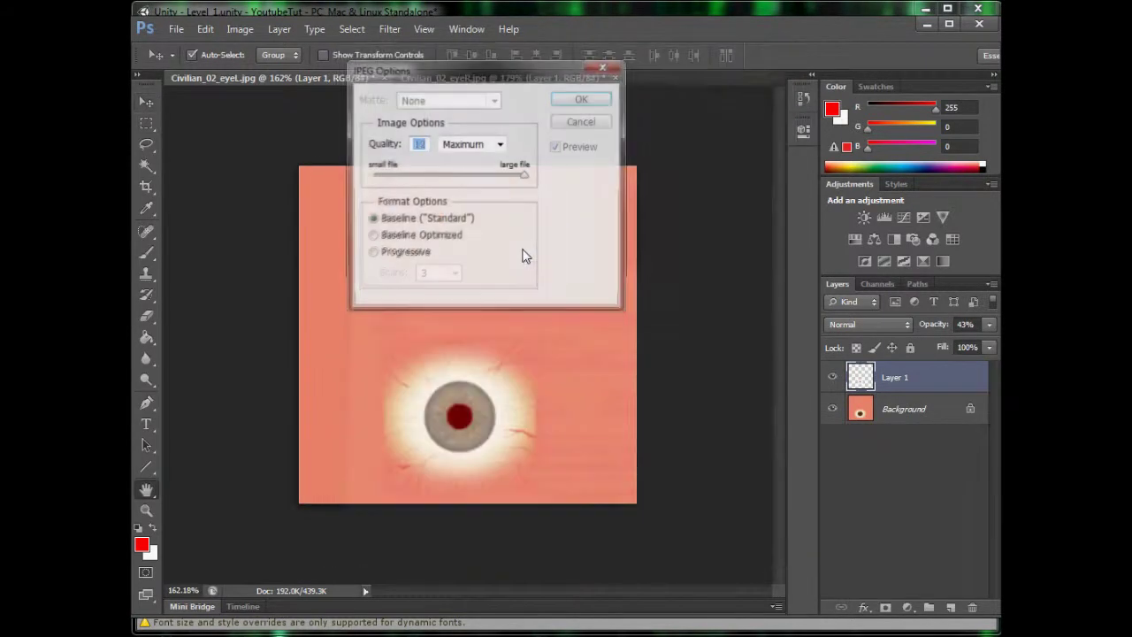
left_click(582, 99)
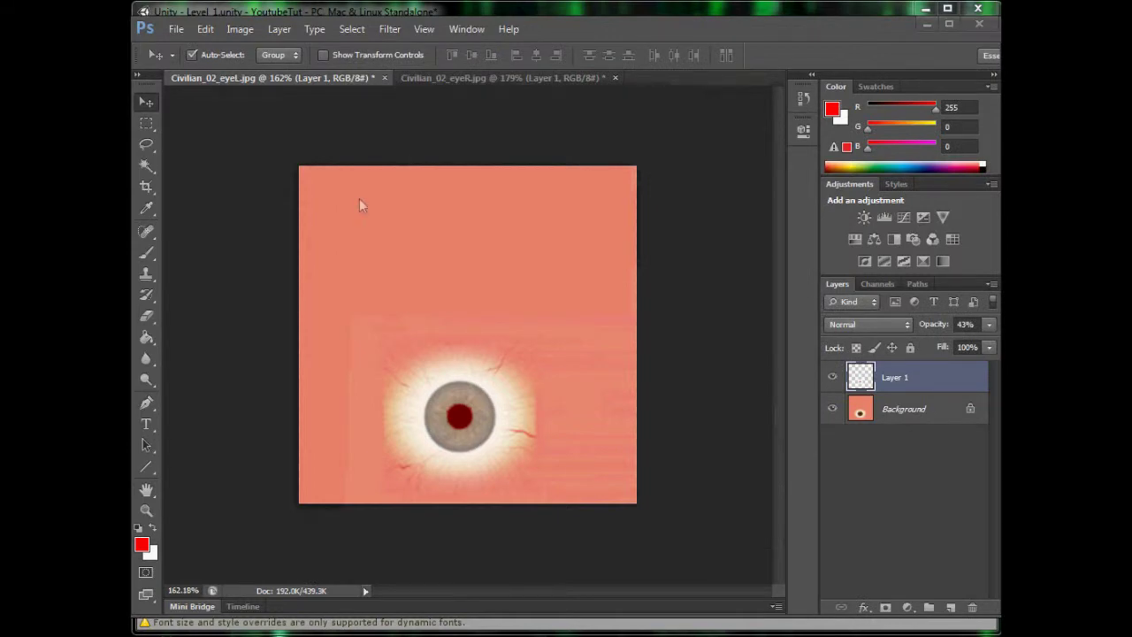
Switch to Unity and select the Civilian 01 hero's Body mesh in a close view of the face
key("alt+Tab")
middle_click_drag(372, 296, 429, 292)
scroll(415, 265, "up", 3)
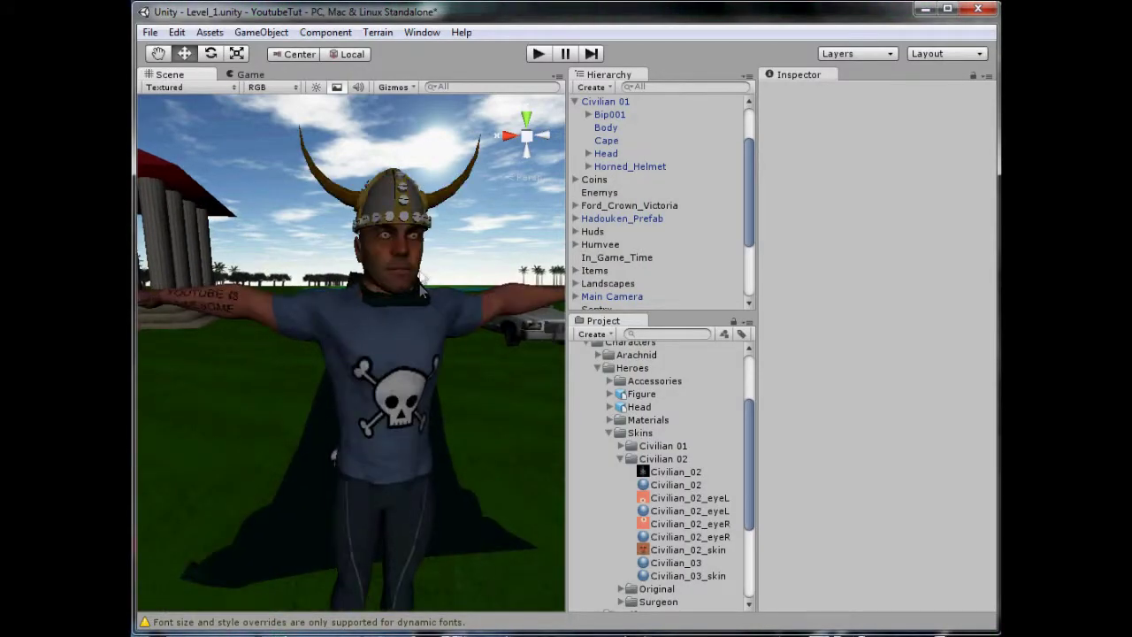
scroll(380, 305, "up", 4)
left_click(334, 228)
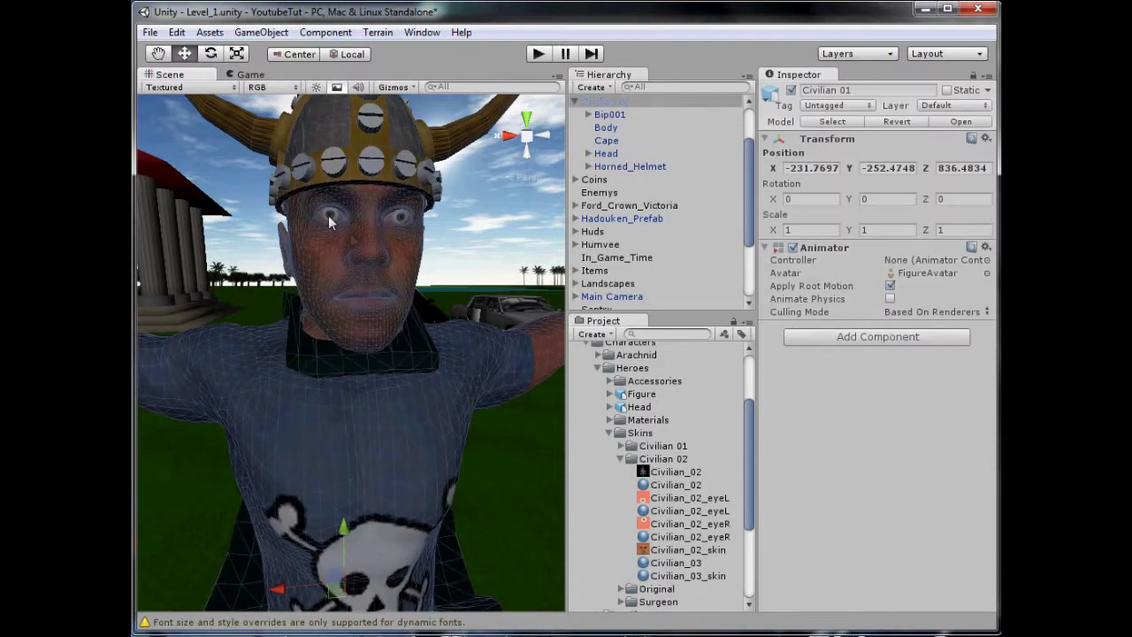
scroll(367, 285, "up", 4)
left_click(520, 232)
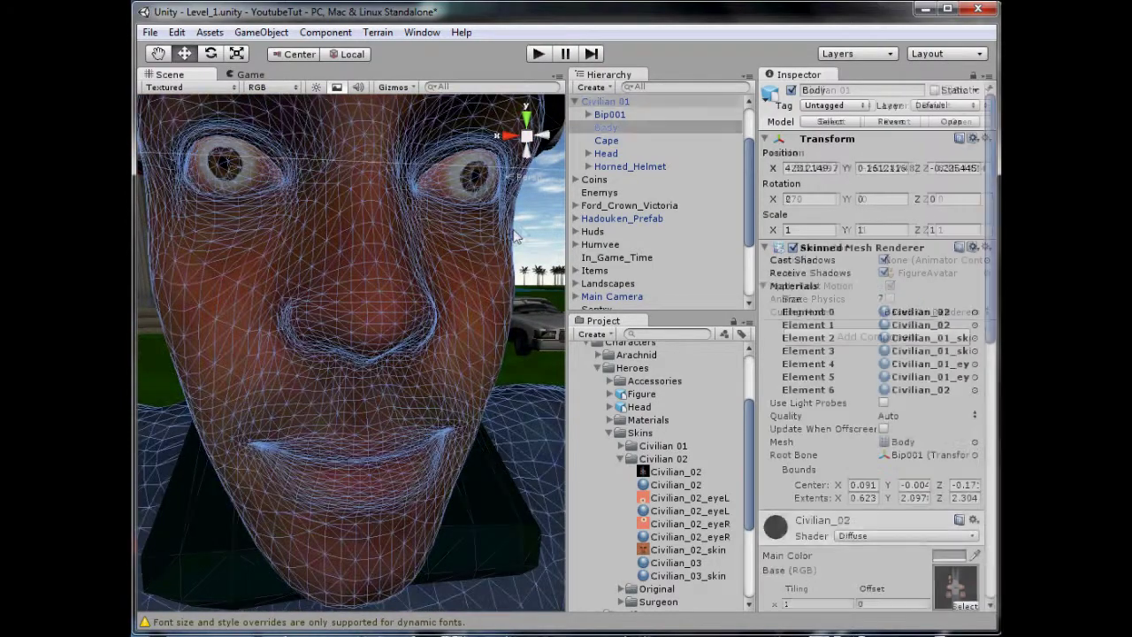
Assign the Civilian_02_eyeL and Civilian_02_eyeR textures as the base maps of their matching eye materials
left_click(656, 484)
left_click(691, 510)
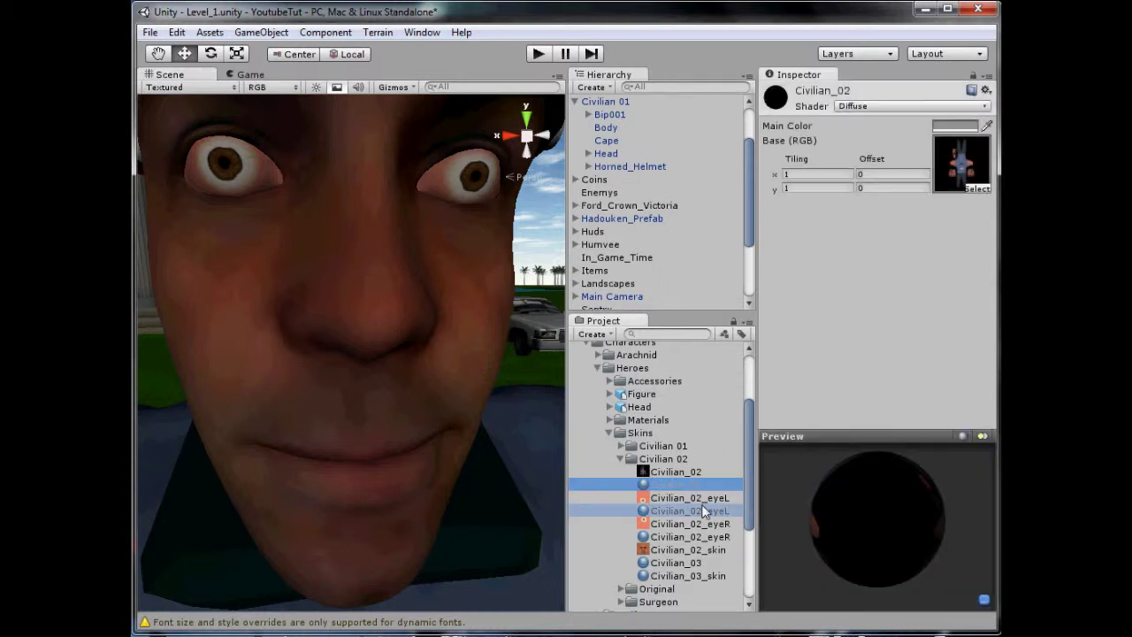
left_click_drag(713, 500, 960, 181)
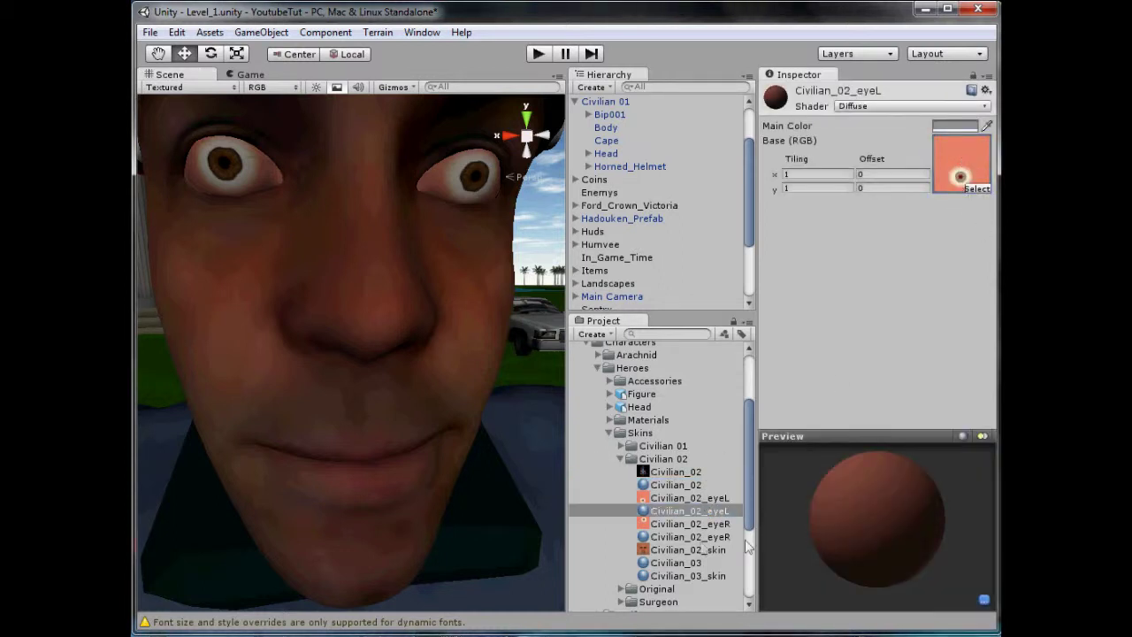
left_click(692, 536)
left_click_drag(690, 524, 977, 165)
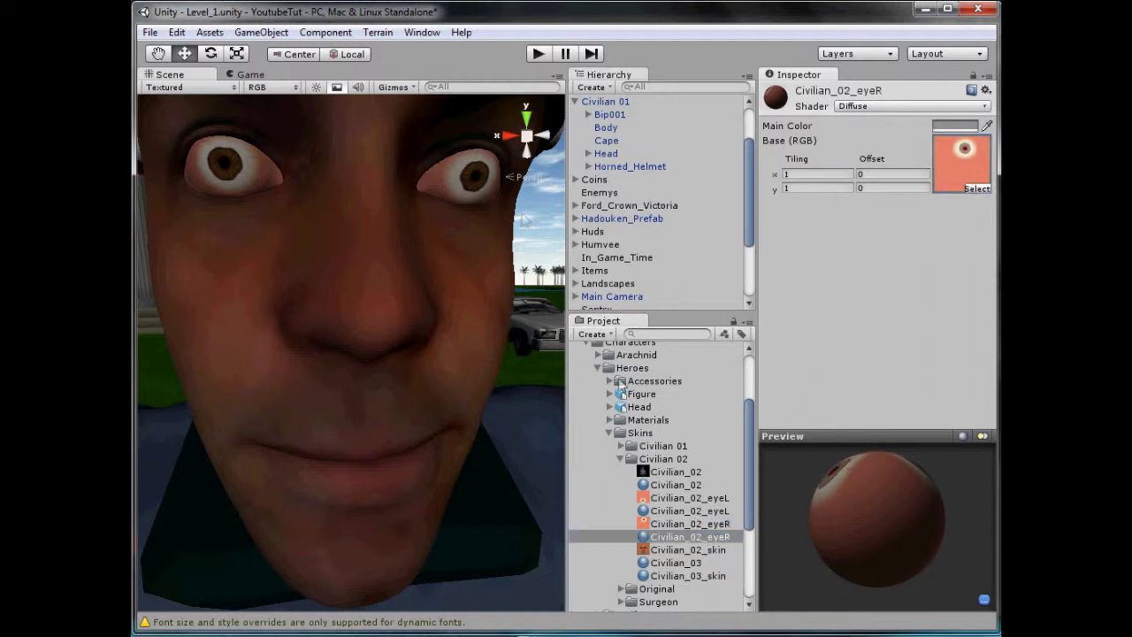
left_click_drag(674, 545, 642, 510)
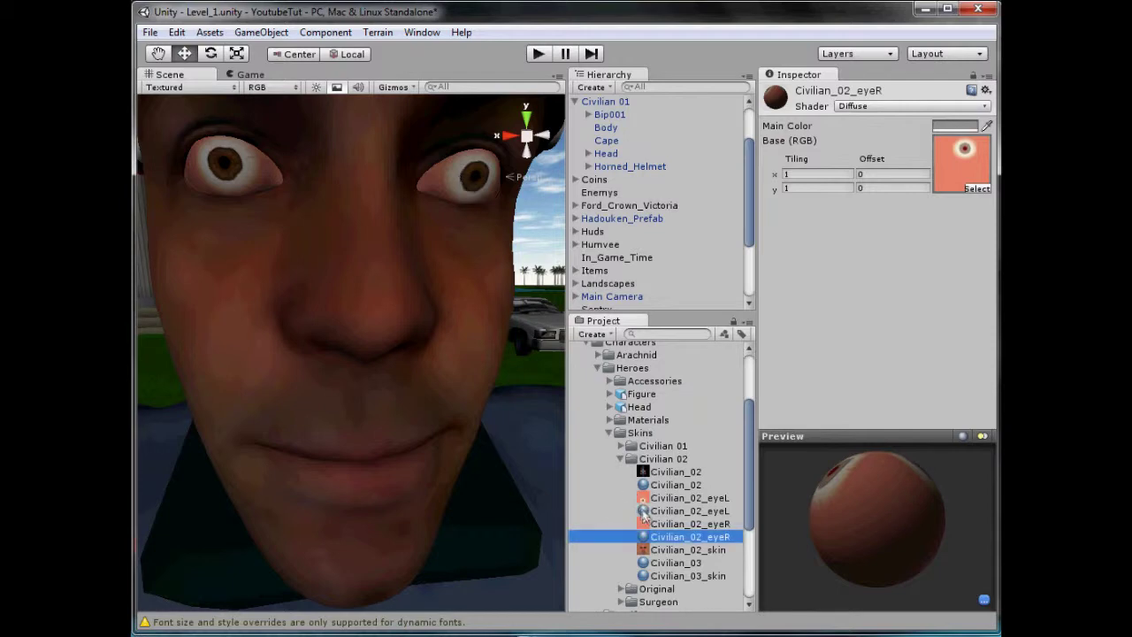
Assign the Civilian_02_eyeL material to Element 4 and Civilian_02_eyeR to Element 5 of the hero's Body
left_click(606, 127)
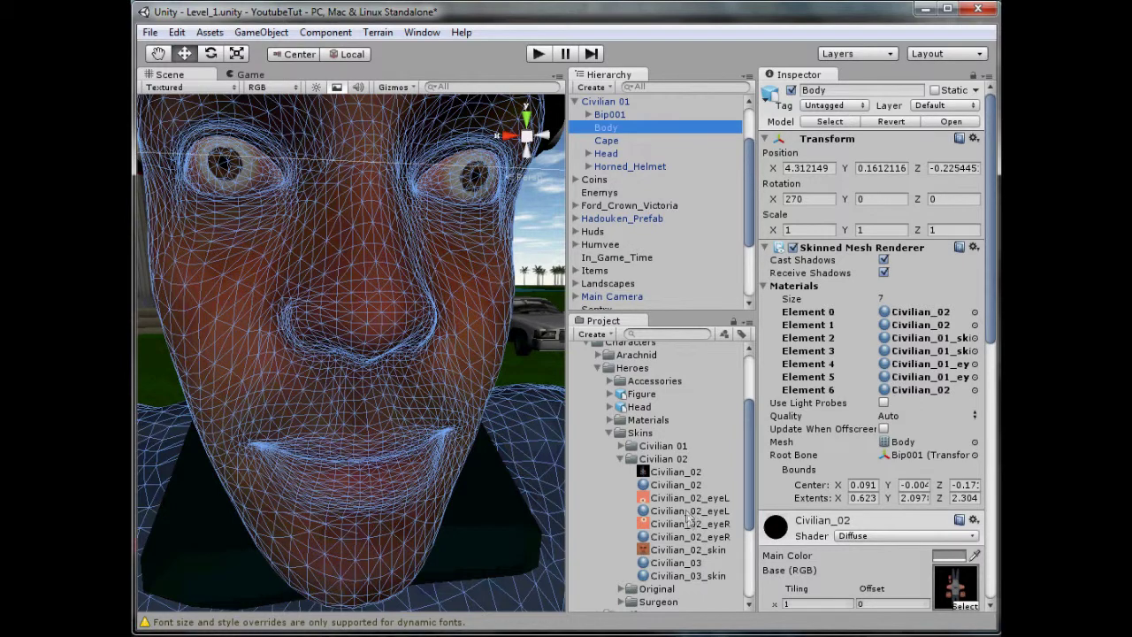
left_click_drag(710, 505, 931, 372)
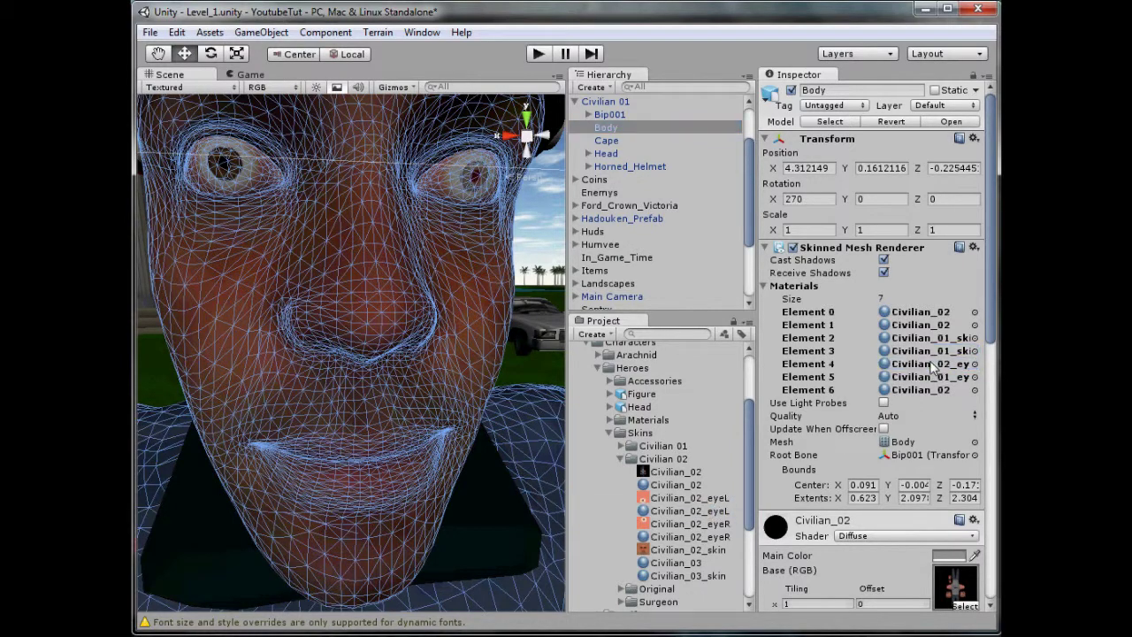
left_click_drag(704, 543, 932, 378)
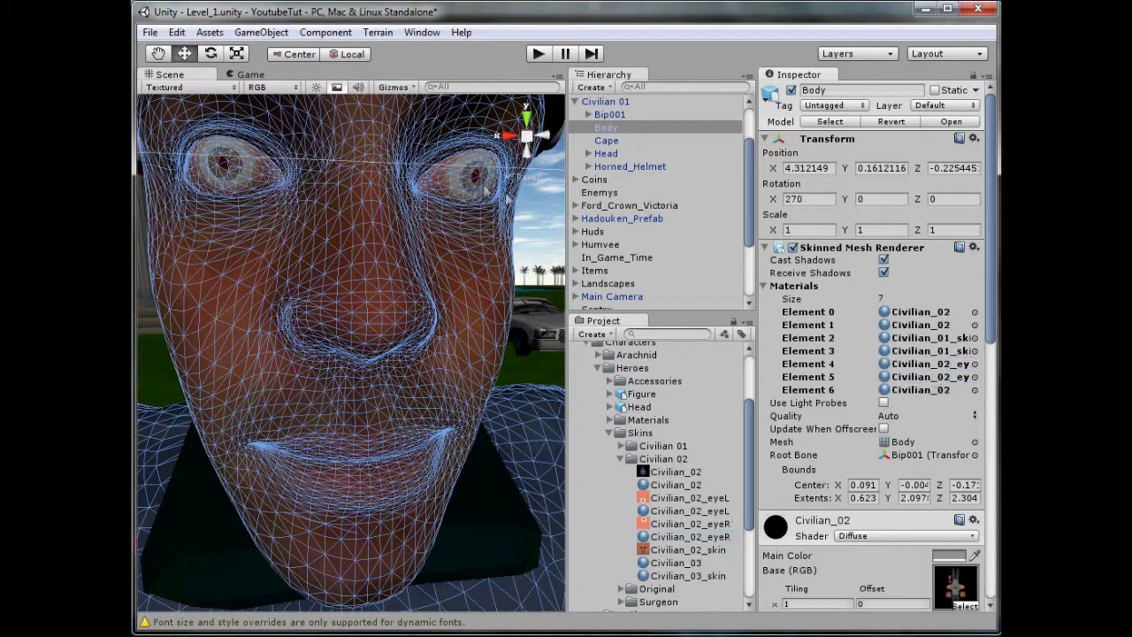
left_click_drag(699, 522, 937, 372)
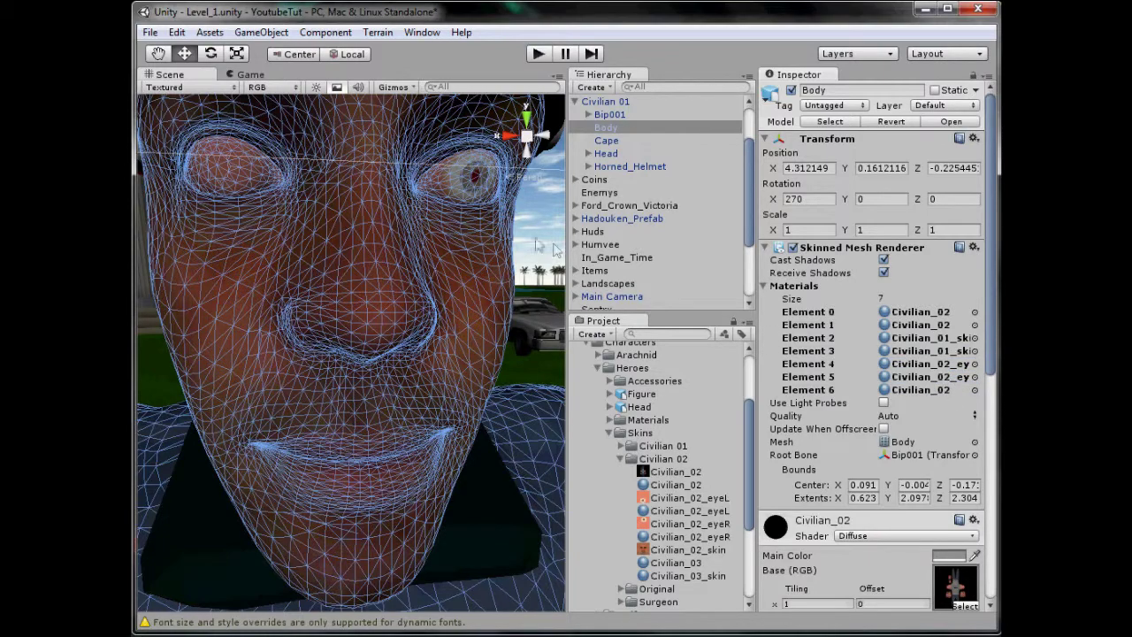
left_click(536, 243)
key("ctrl+z")
key("ctrl+z")
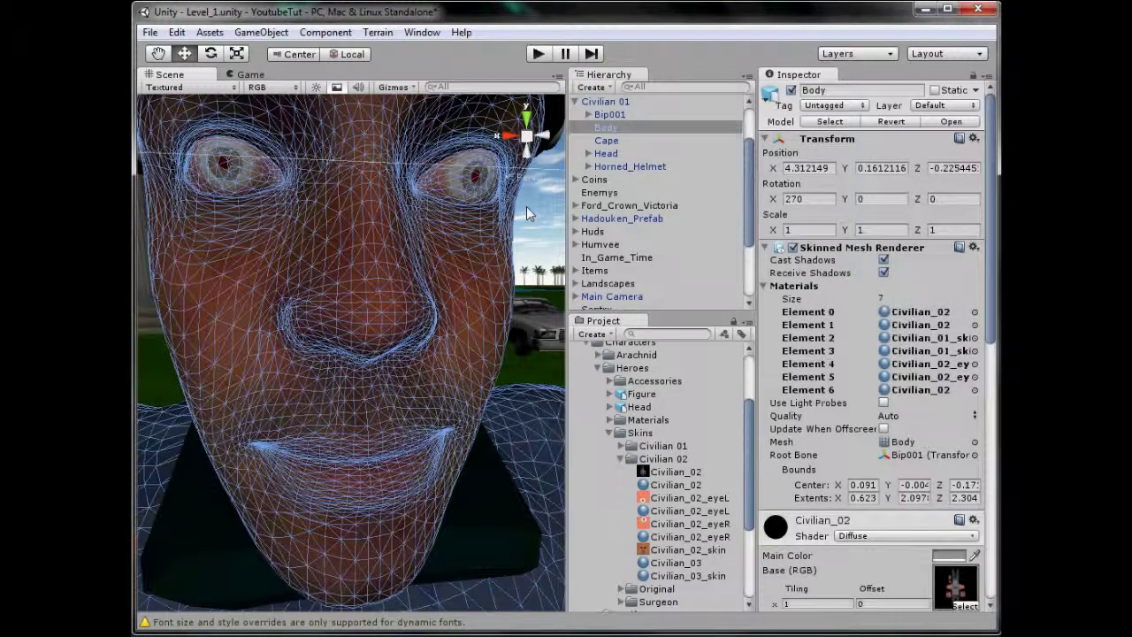
Deselect the Body mesh and examine all three hero variants together from a wider, raised view of the scene
left_click(526, 206)
scroll(450, 234, "down", 10)
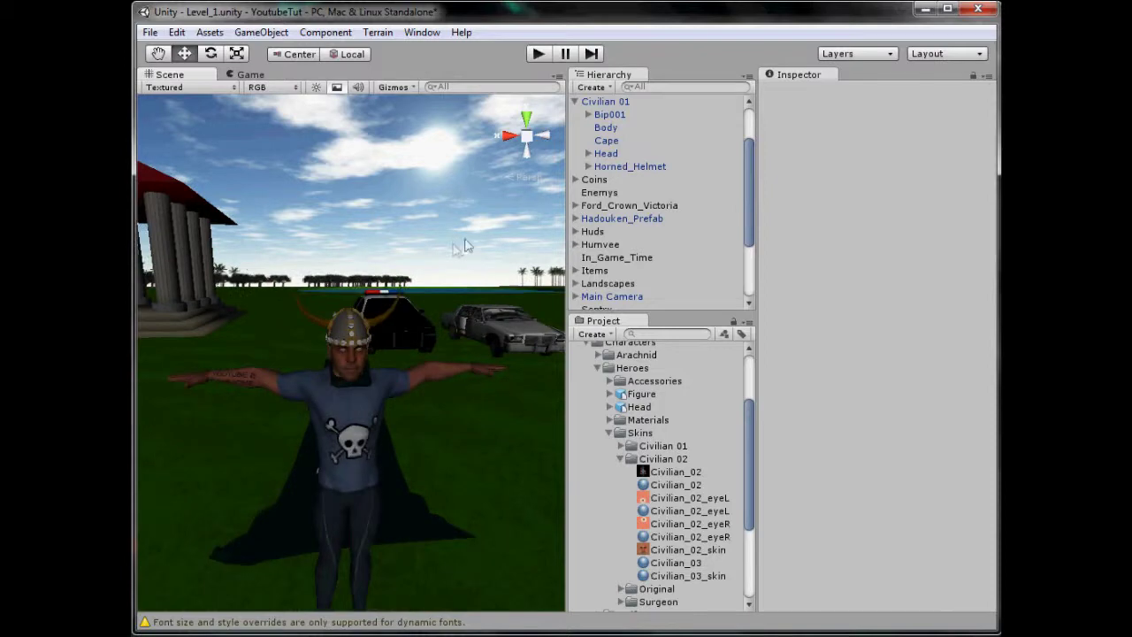
scroll(460, 257, "down", 5)
middle_click_drag(434, 298, 375, 265)
scroll(437, 354, "down", 4)
middle_click_drag(442, 366, 295, 371)
scroll(386, 383, "down", 4)
middle_click_drag(387, 384, 344, 384)
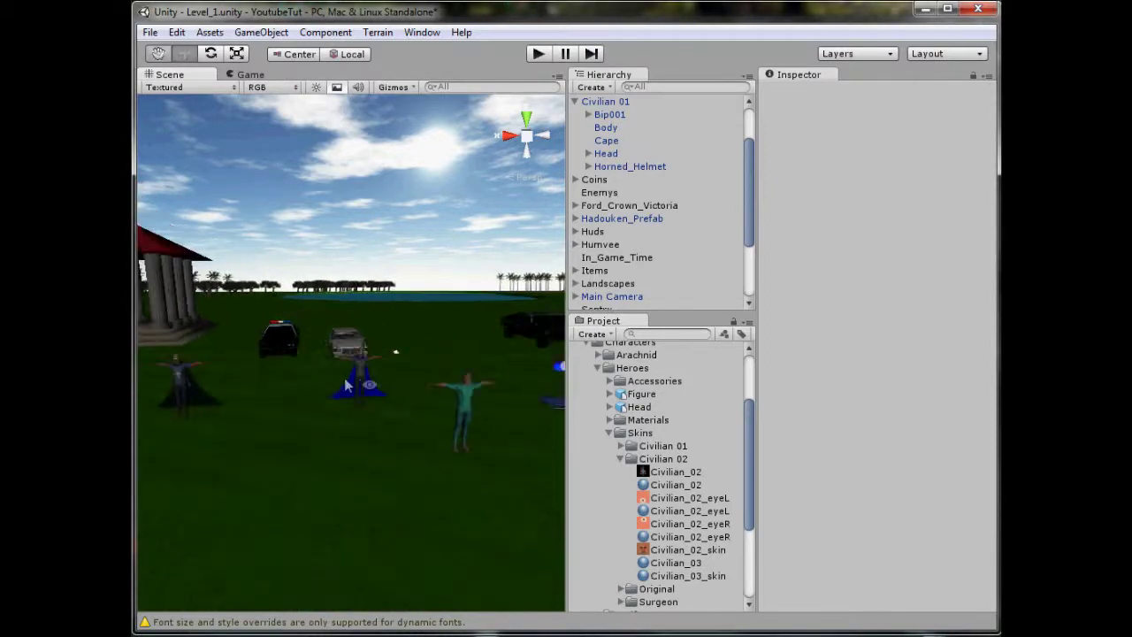
left_click_drag(370, 384, 456, 457, "alt")
Widen the scene view and collapse the Skins folder of the Heroes assets
left_click_drag(568, 440, 697, 426)
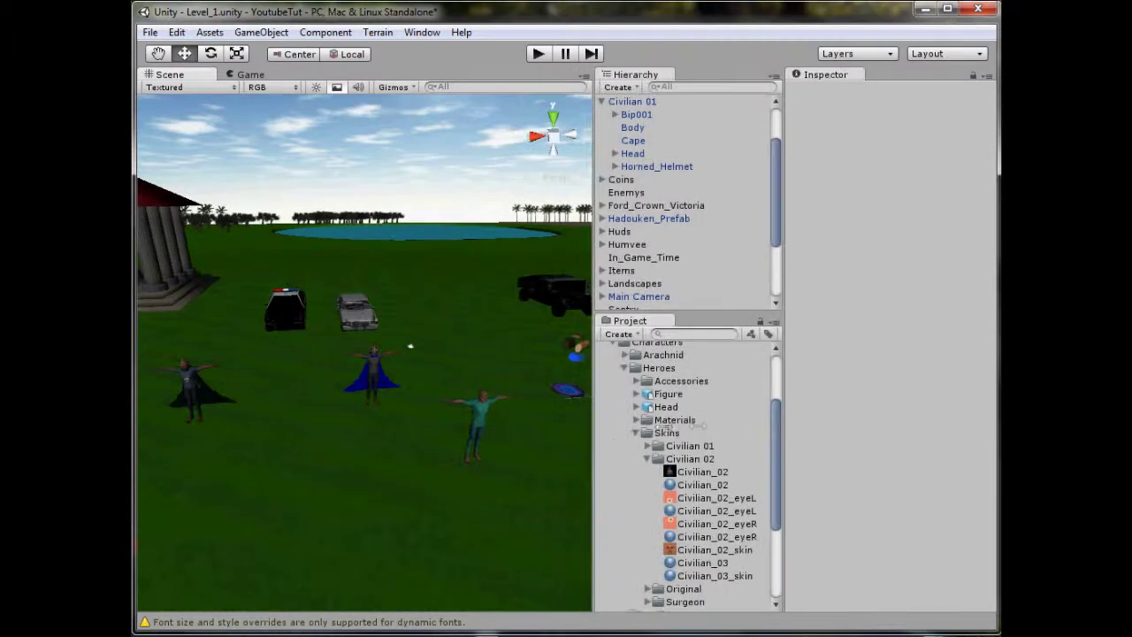
left_click(638, 432)
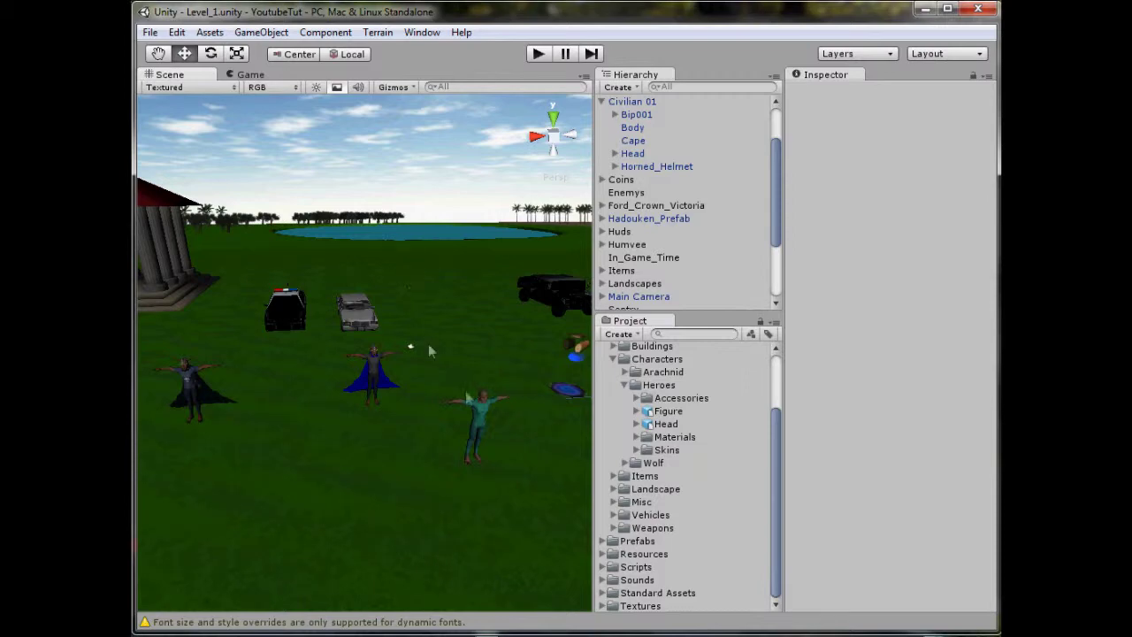
Examine the horned-helmet hero with the skull shirt and the green-suited hero with the star headband up close
middle_click_drag(469, 393, 576, 368)
scroll(633, 361, "up", 3)
scroll(364, 327, "up", 8)
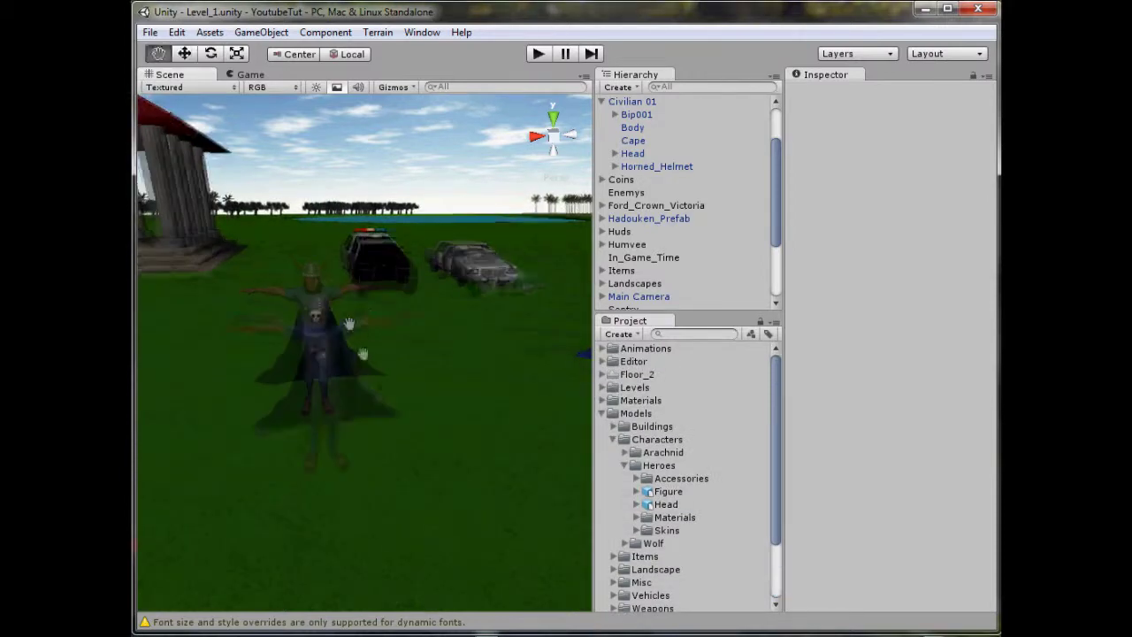
left_click_drag(412, 338, 431, 345, "alt")
right_click_drag(431, 345, 360, 340)
scroll(403, 328, "down", 5)
scroll(408, 305, "up", 10)
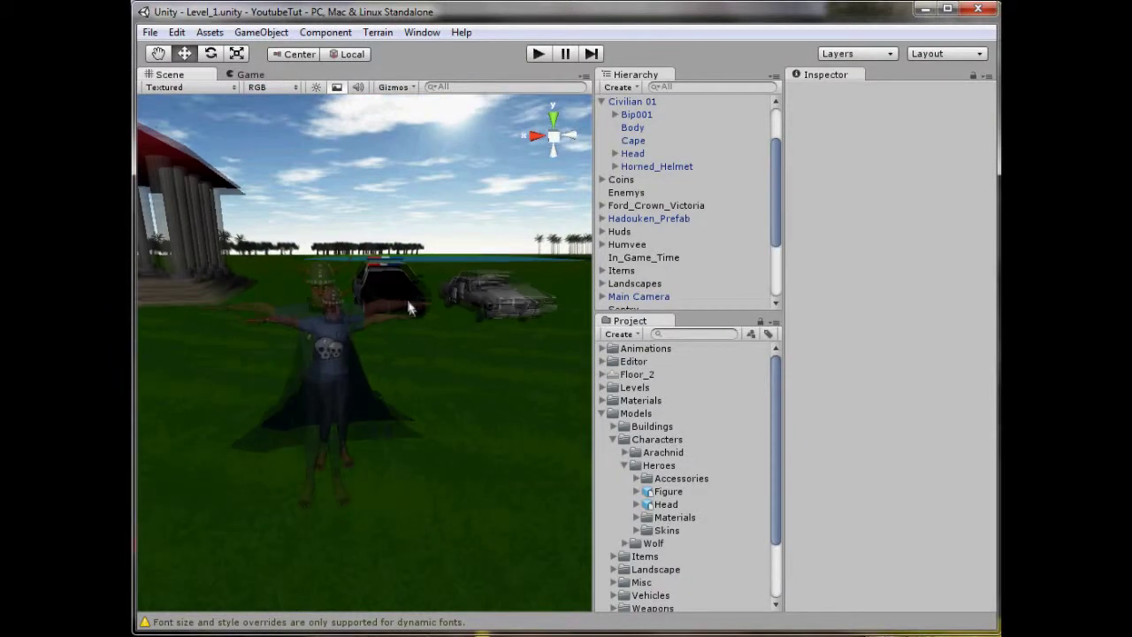
scroll(416, 347, "down", 8)
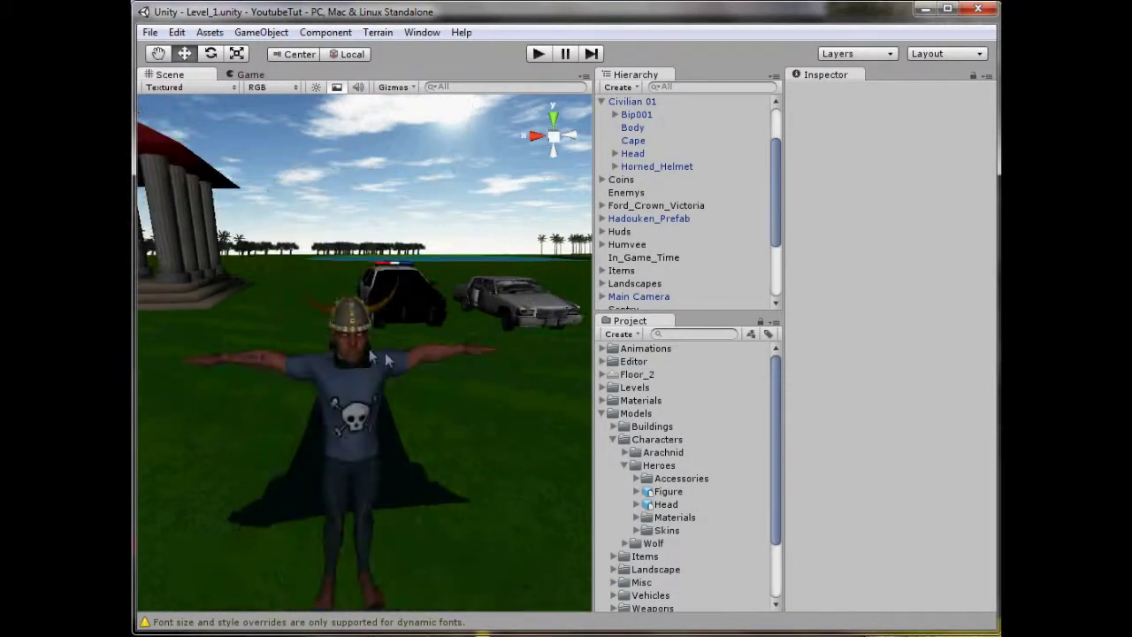
middle_click_drag(483, 353, 352, 344)
scroll(253, 374, "up", 5)
scroll(382, 374, "up", 3)
scroll(282, 381, "up", 1)
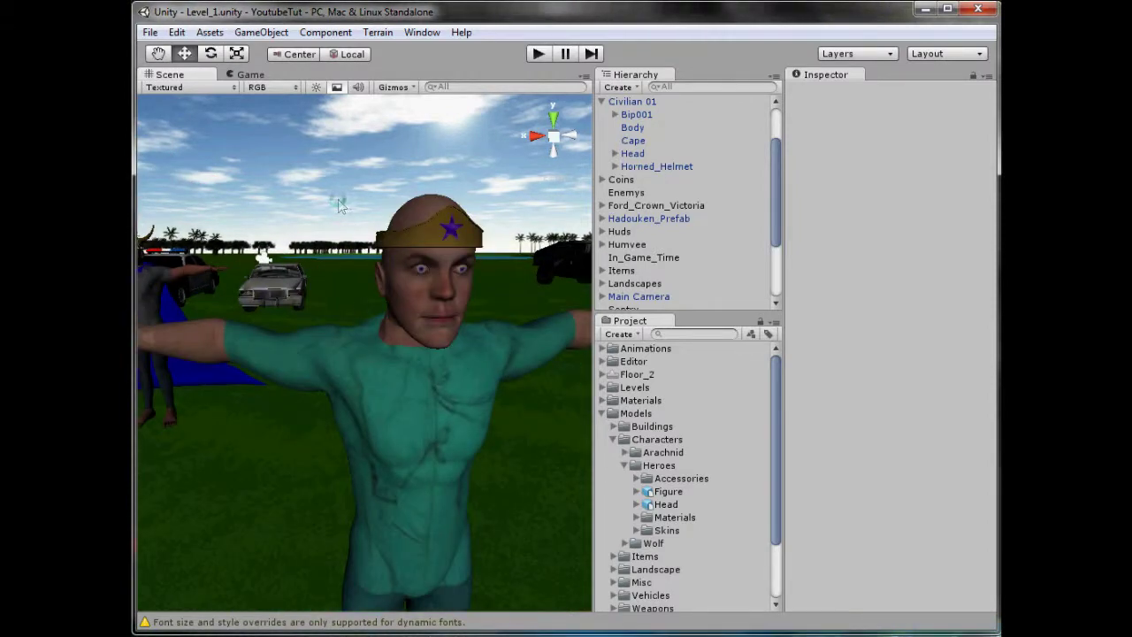